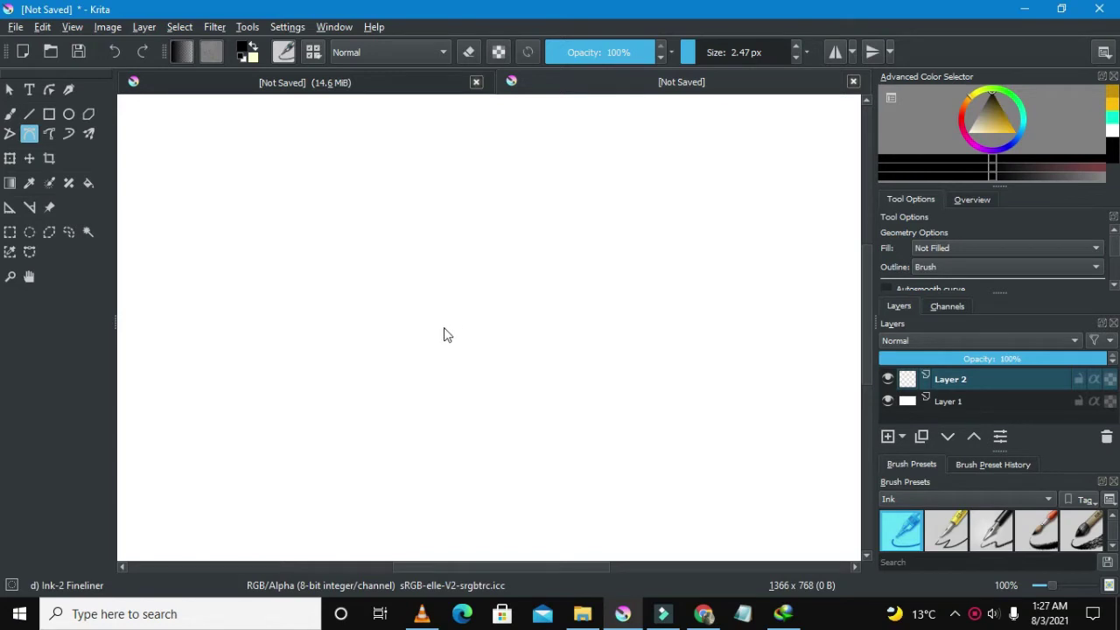
- Draw a closed eye-shaped outline with the Bezier curve tool, with a curved upper edge, flat base and small pointed front corner
left_click(561, 282)
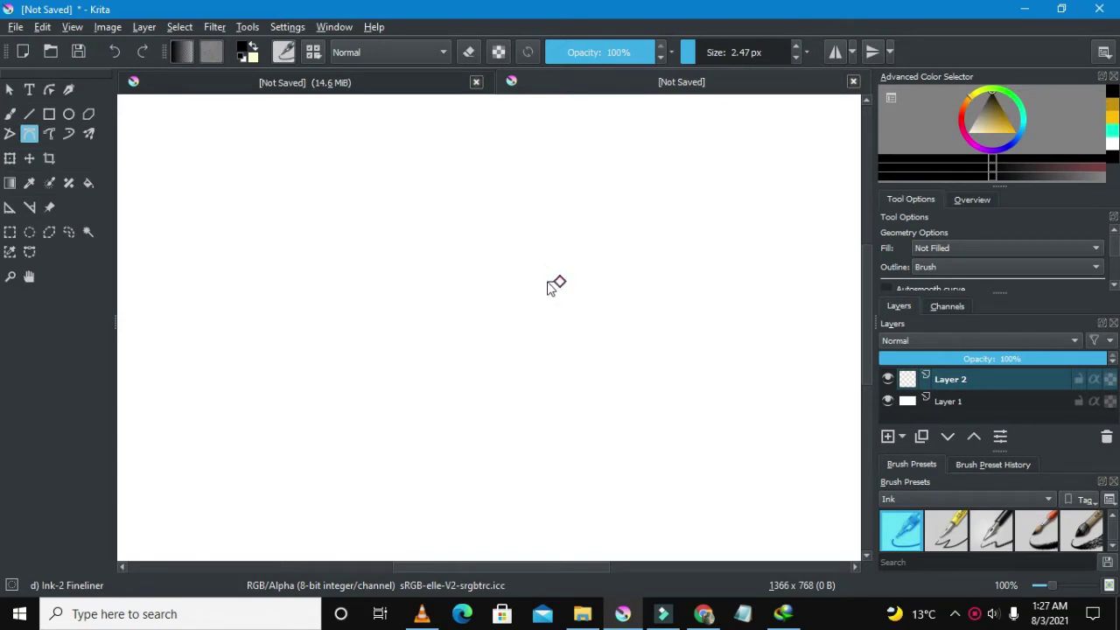
left_click_drag(529, 287, 510, 299)
left_click(494, 338)
left_click(561, 341)
left_click(575, 326)
left_click(584, 294)
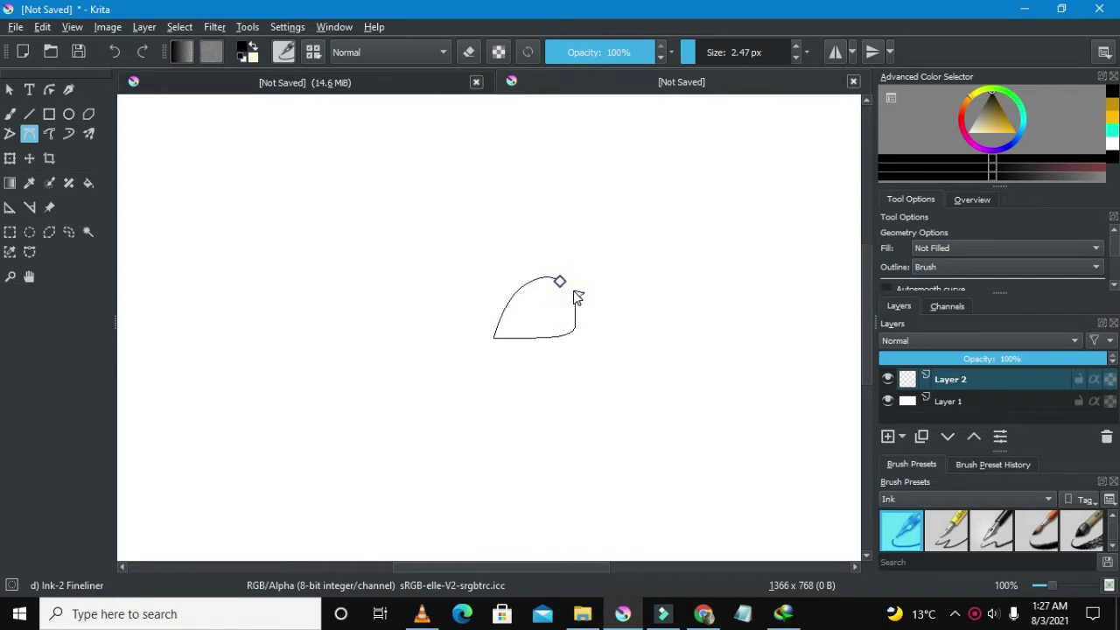
left_click(570, 289)
left_click(563, 284)
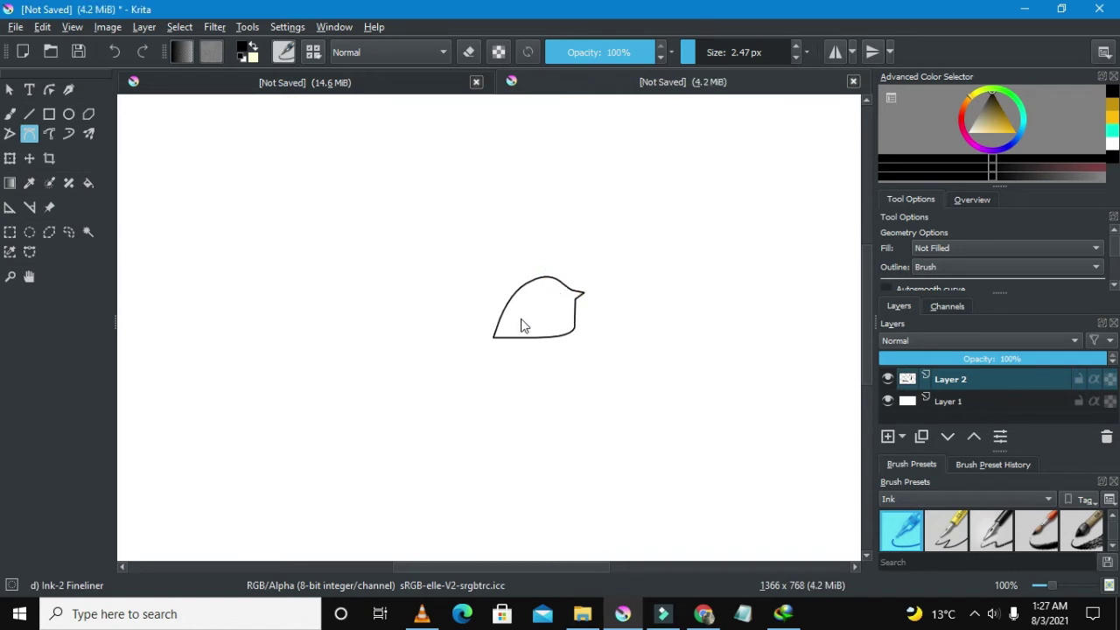
- Draw a second curve just above the eye's upper edge, from the back corner to the pointed front corner, for the upper lid
left_click(492, 334)
left_click(508, 293)
left_click_drag(509, 299, 538, 276)
left_click(537, 269)
left_click(558, 272)
left_click(555, 262)
left_click(585, 297)
double_click(584, 297)
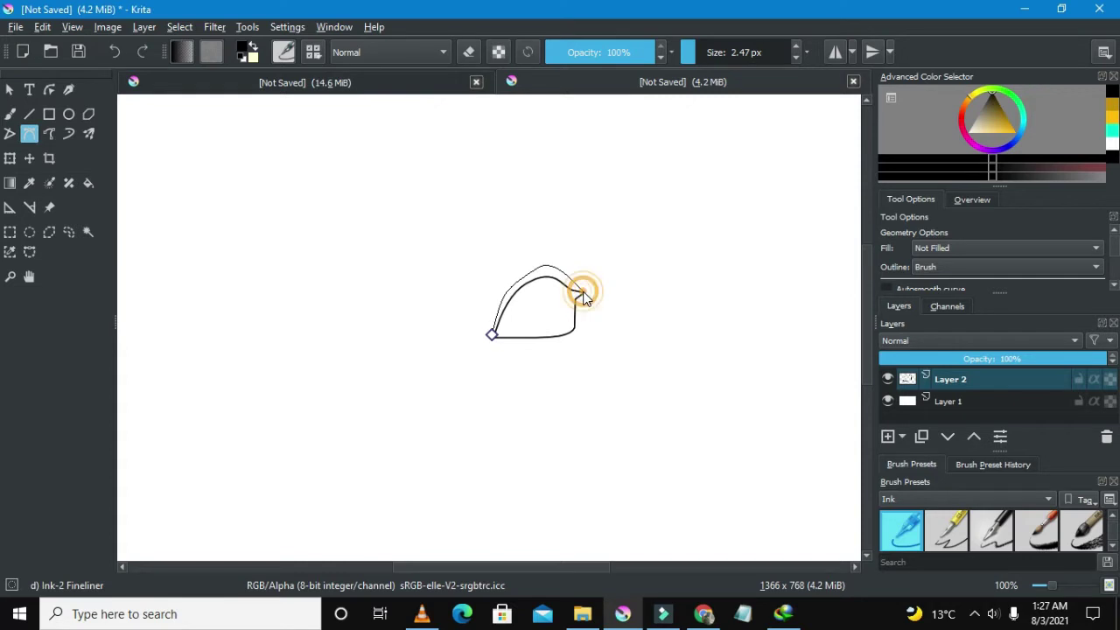
- Draw the lower lid line just beneath the eye's base, ending in a small point that joins the front lower corner
left_click(494, 341)
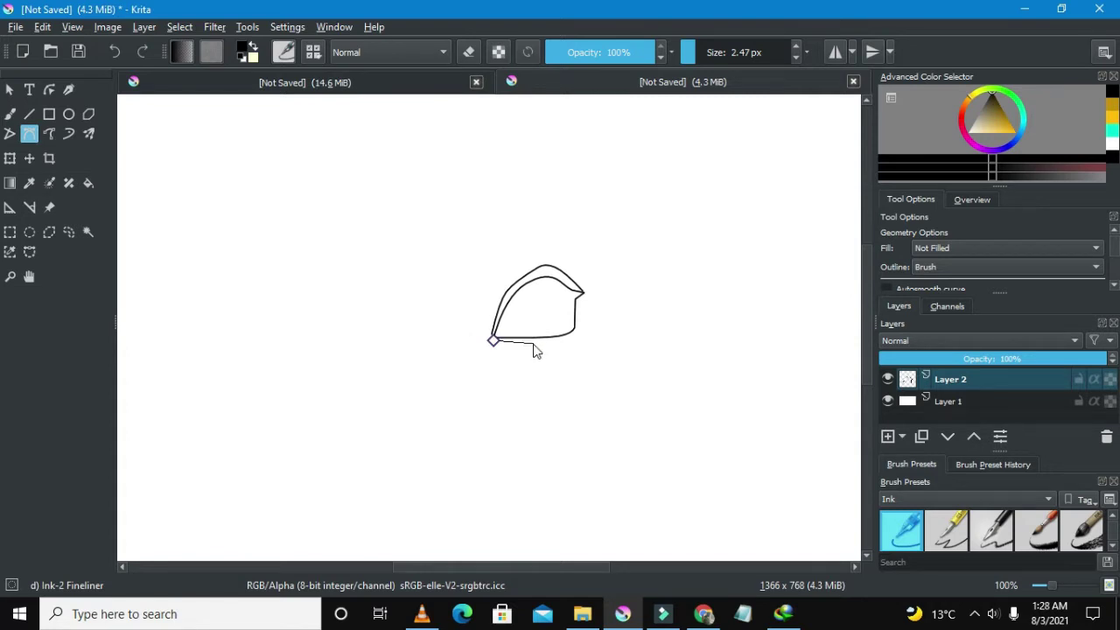
left_click(543, 343)
left_click(559, 343)
left_click(580, 339)
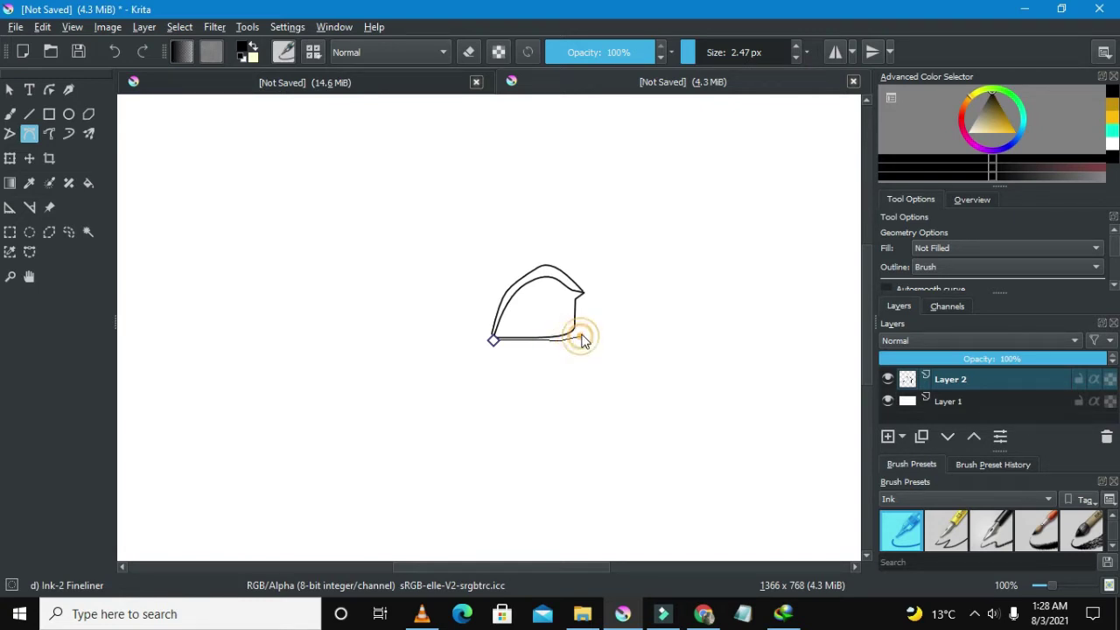
double_click(576, 332)
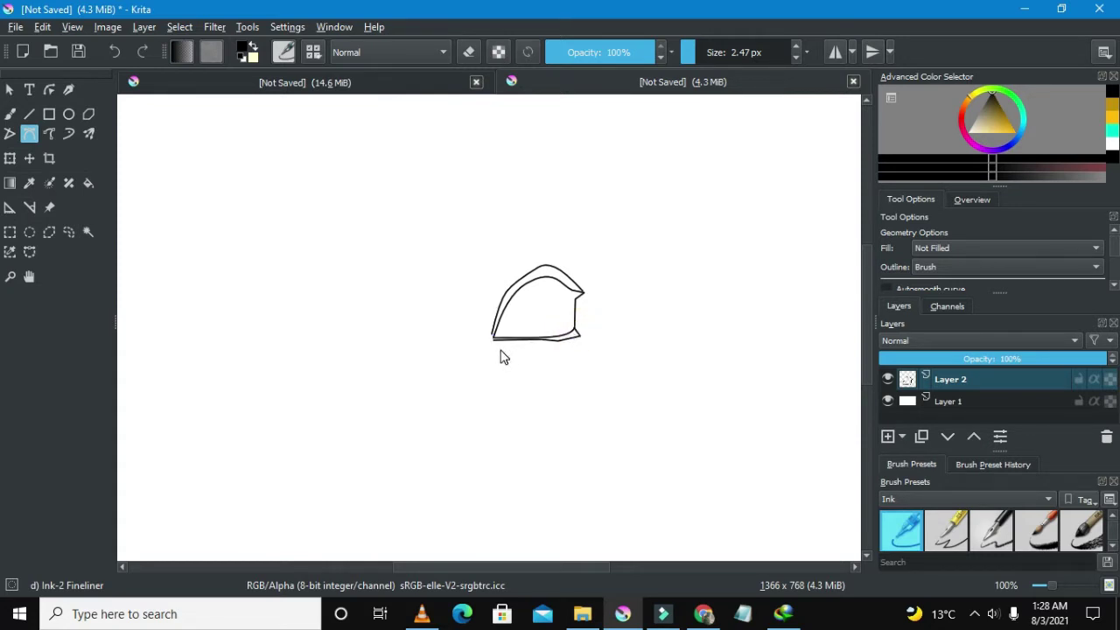
- Draw the curved inner edge of the iris from the upper lid down to the eye's front lower corner
left_click(557, 279)
left_click_drag(544, 314, 543, 332)
left_click(555, 329)
left_click(566, 333)
left_click(574, 333)
- Add a new paint layer and place it directly beneath the line art on Layer 2
scroll(536, 319, "down", 1)
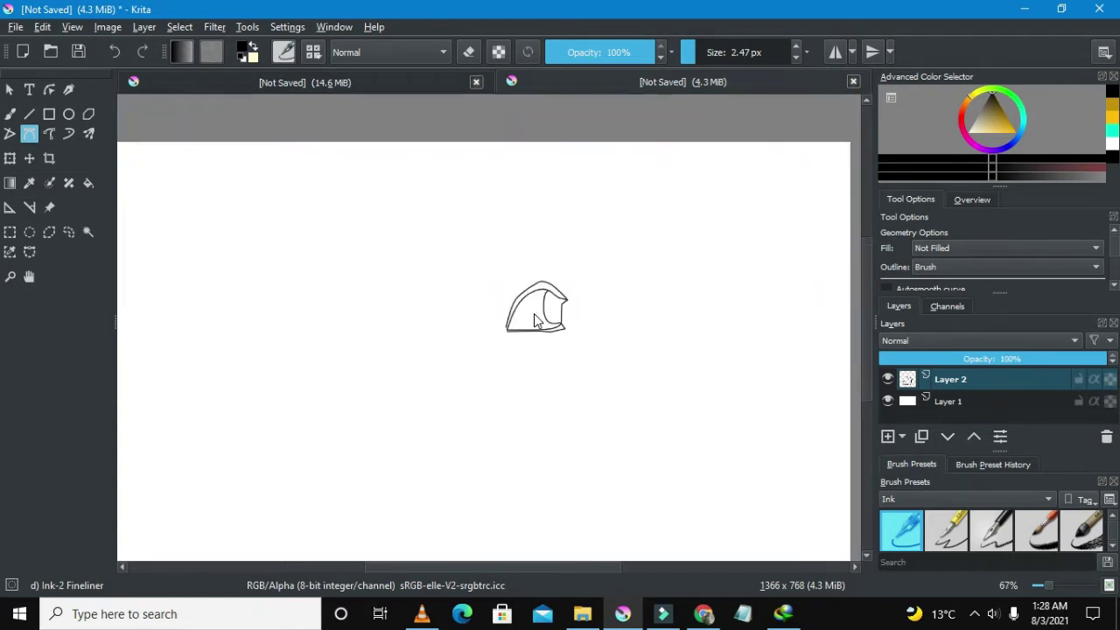
scroll(535, 320, "up", 3)
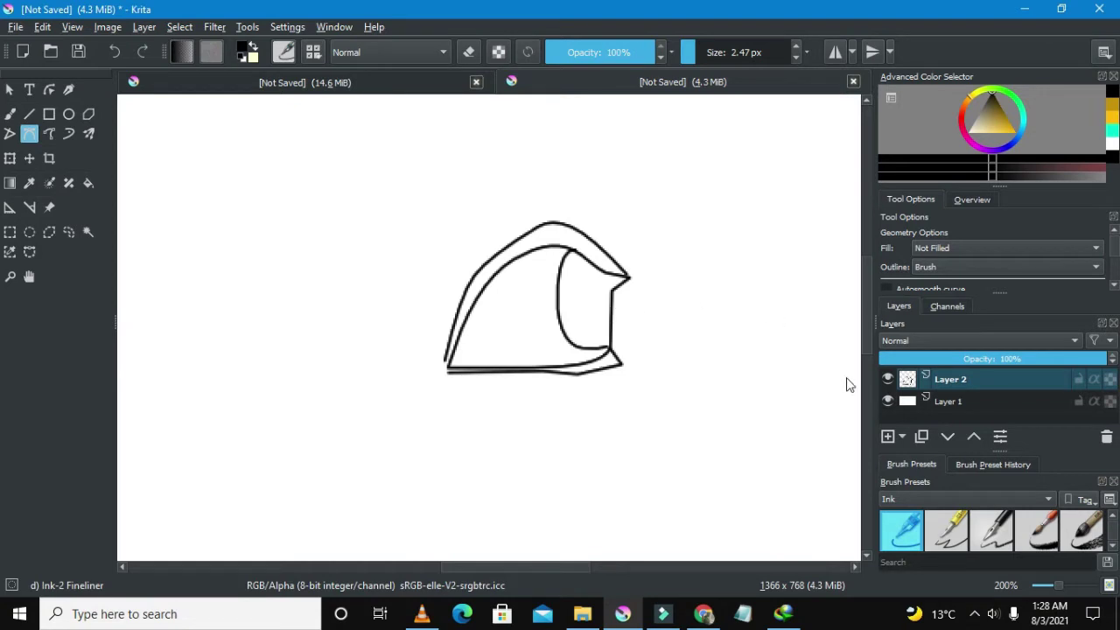
left_click(886, 436)
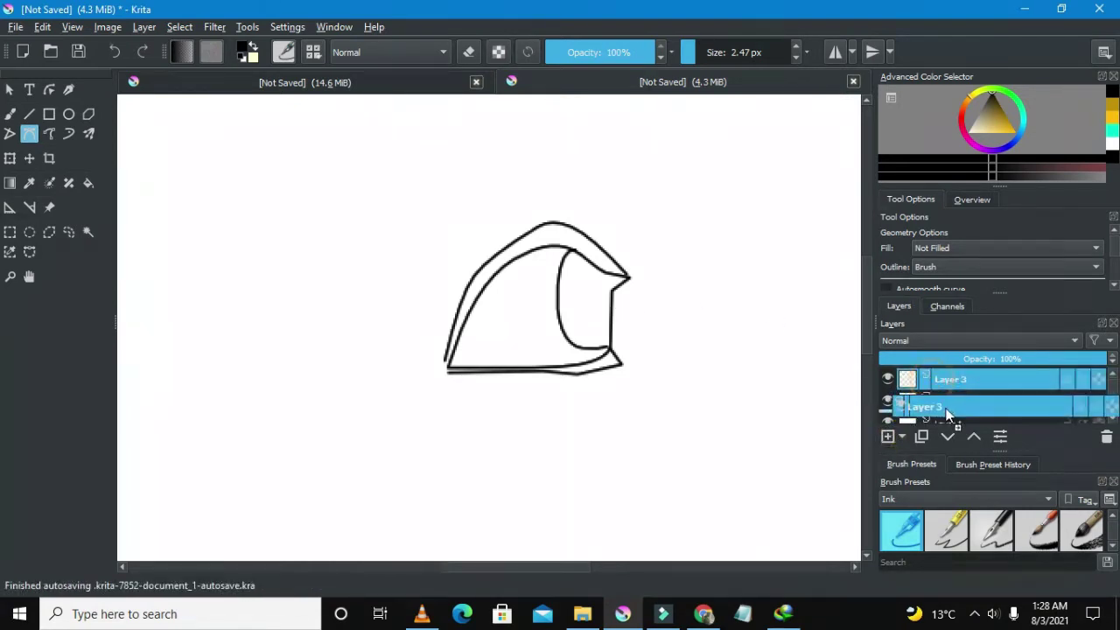
- Trace a closed Bezier selection around the upper lid and iris, following the outer lid, eye front, iris curve and lid underside
left_click(29, 251)
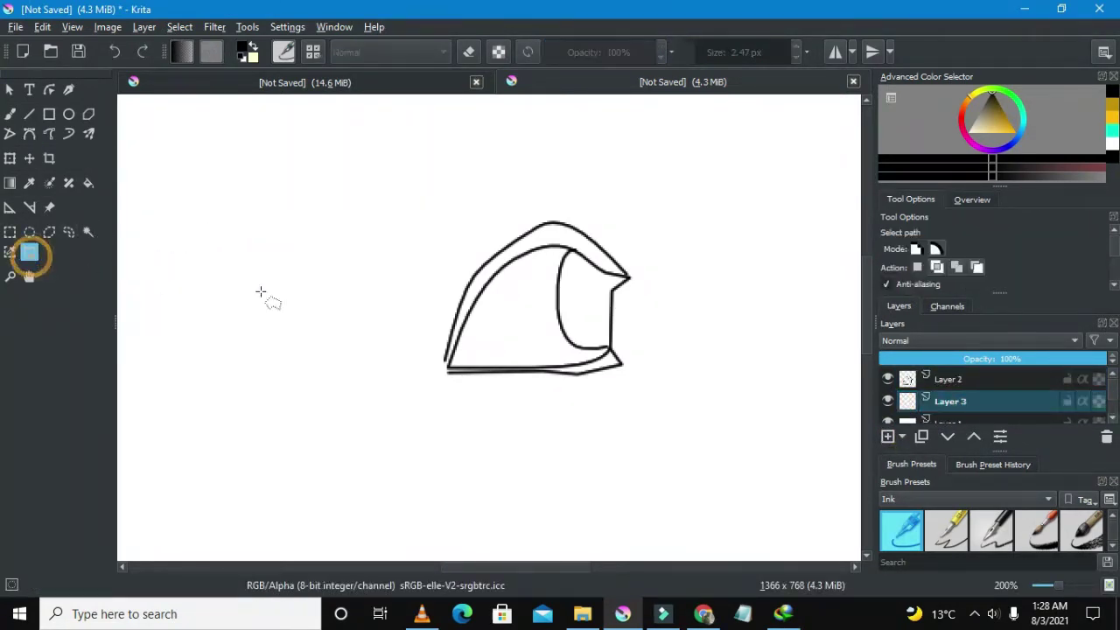
left_click(443, 362)
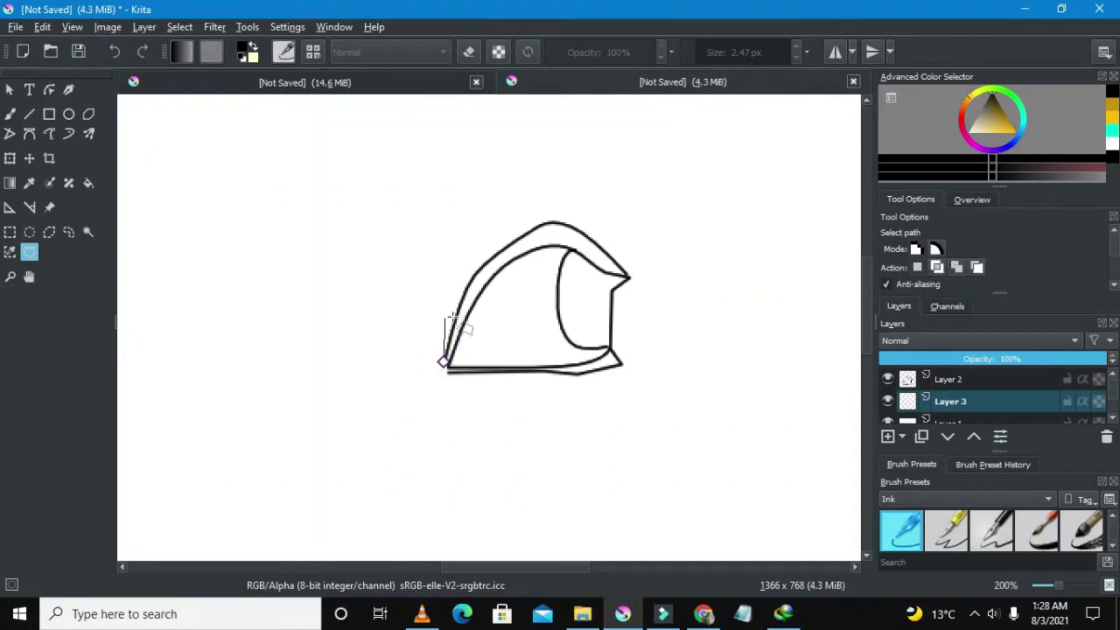
left_click(458, 312)
left_click(488, 265)
left_click(507, 244)
left_click(525, 226)
left_click(545, 221)
left_click(548, 222)
left_click(560, 225)
left_click(578, 229)
left_click(609, 255)
left_click(631, 278)
left_click(610, 291)
left_click(610, 348)
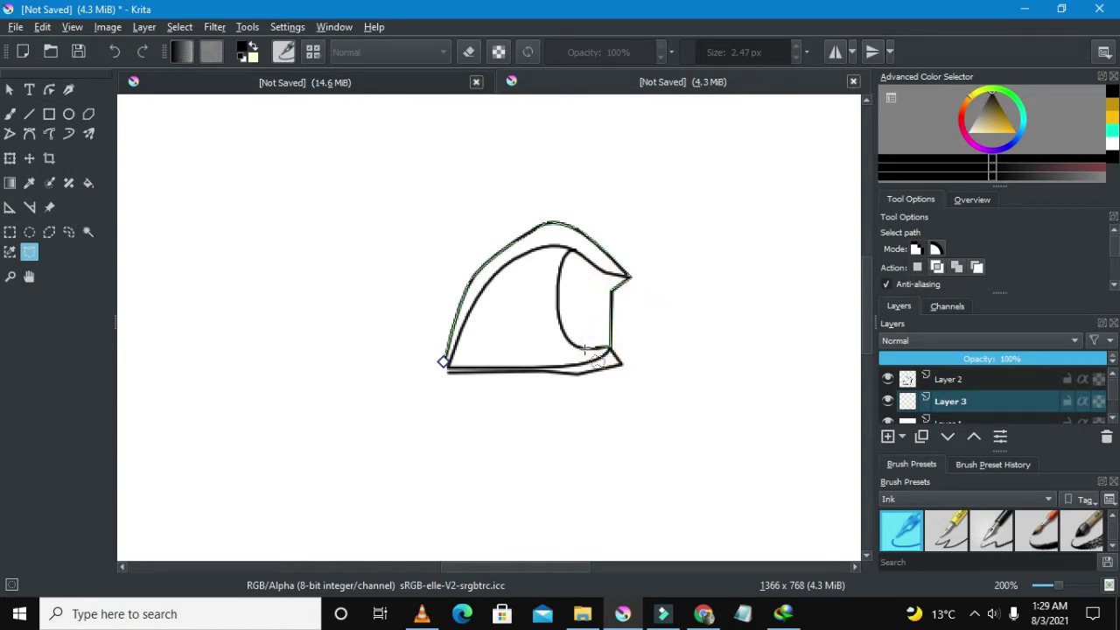
left_click(579, 345)
left_click(561, 329)
left_click(561, 317)
left_click(558, 288)
left_click(563, 264)
left_click(564, 256)
left_click(558, 249)
left_click(548, 247)
left_click(530, 251)
left_click(504, 266)
left_click(481, 288)
left_click(469, 312)
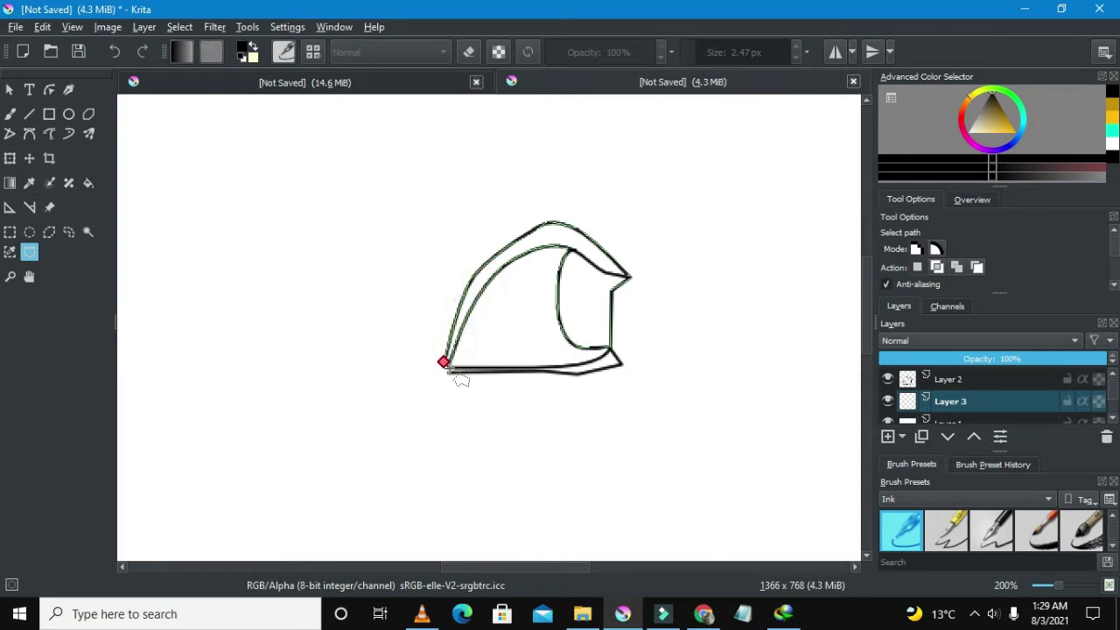
double_click(458, 380)
- Paint the selected iris and upper lid black with the freehand brush at a size of 15.27 px
left_click(10, 113)
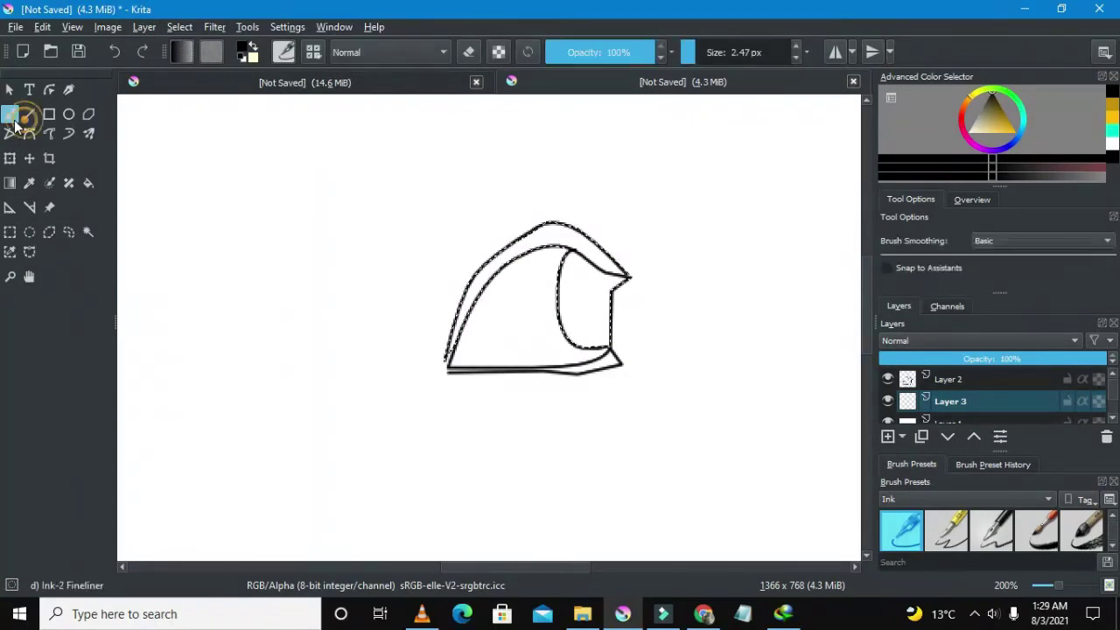
left_click(707, 52)
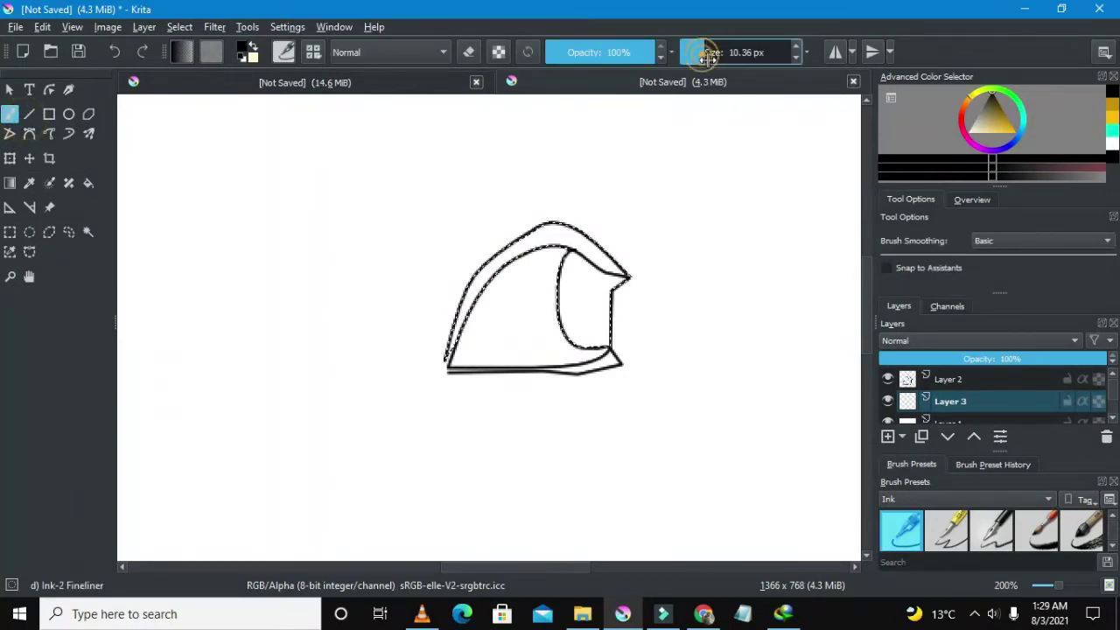
left_click_drag(618, 270, 571, 238)
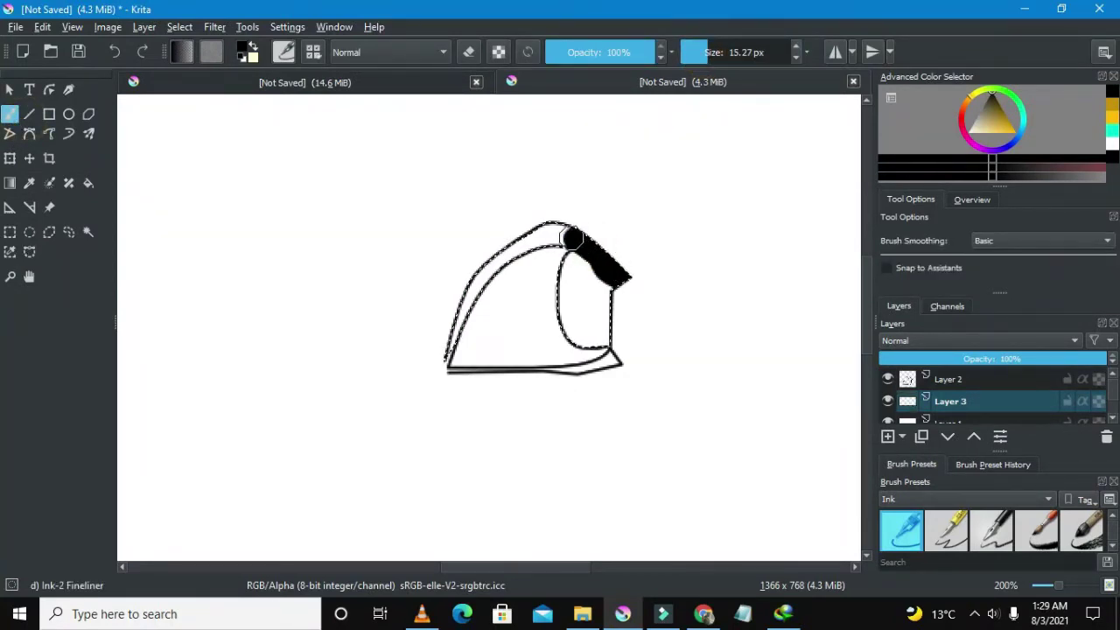
mouse_move(598, 276)
left_mouse_down()
mouse_move(601, 325)
mouse_move(609, 289)
mouse_move(589, 330)
mouse_move(572, 283)
mouse_move(567, 310)
left_mouse_up()
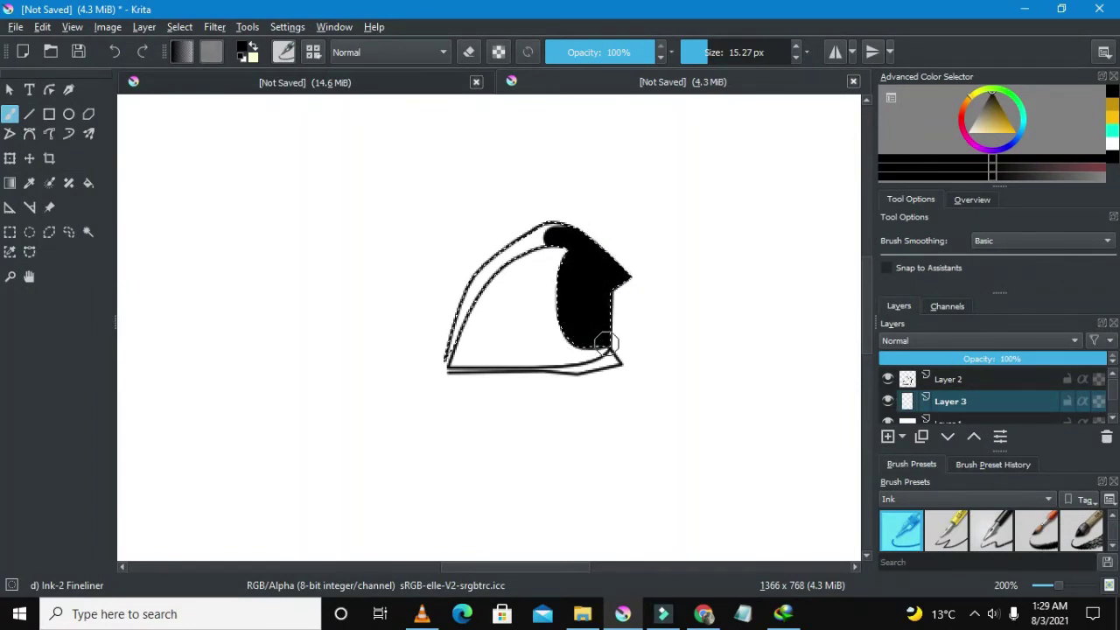
left_click_drag(475, 256, 449, 277)
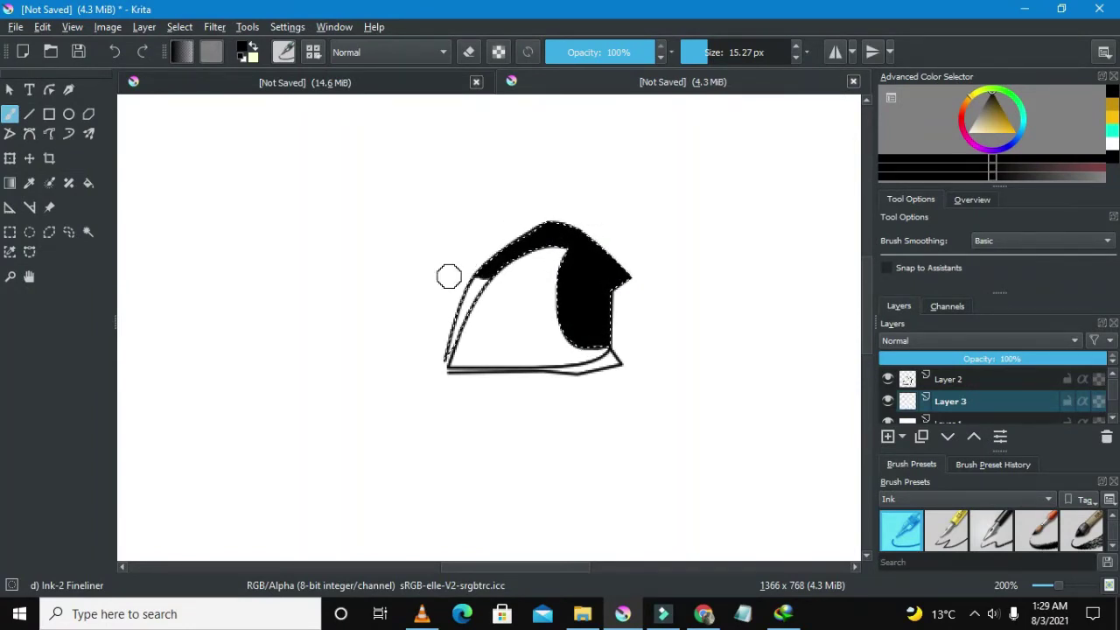
left_click_drag(513, 245, 467, 301)
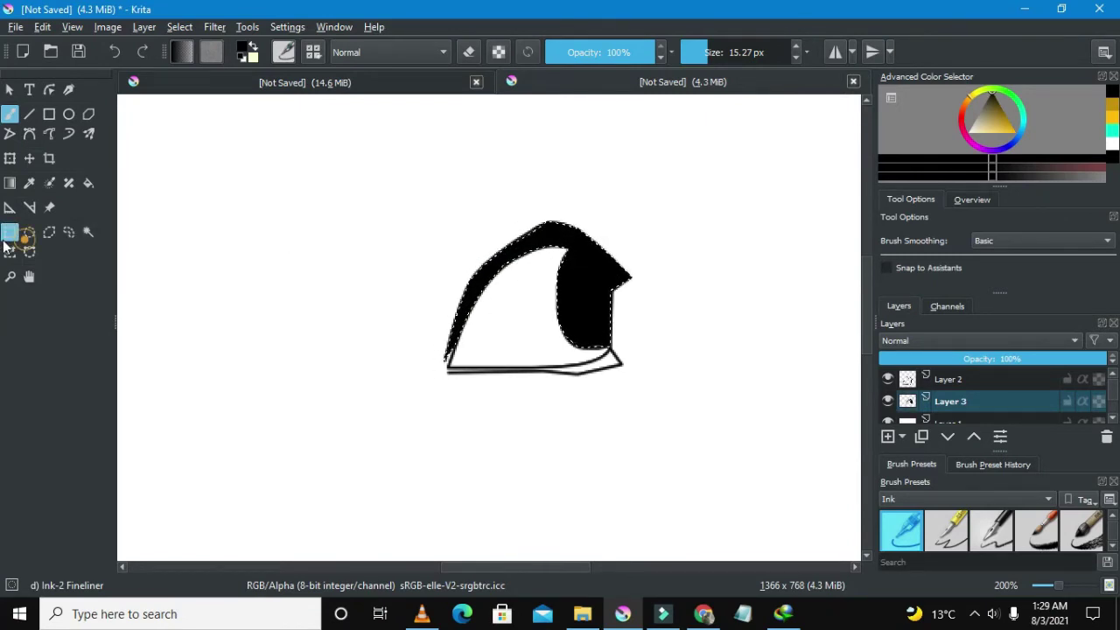
left_click(10, 232)
right_click(325, 202)
left_click(358, 211)
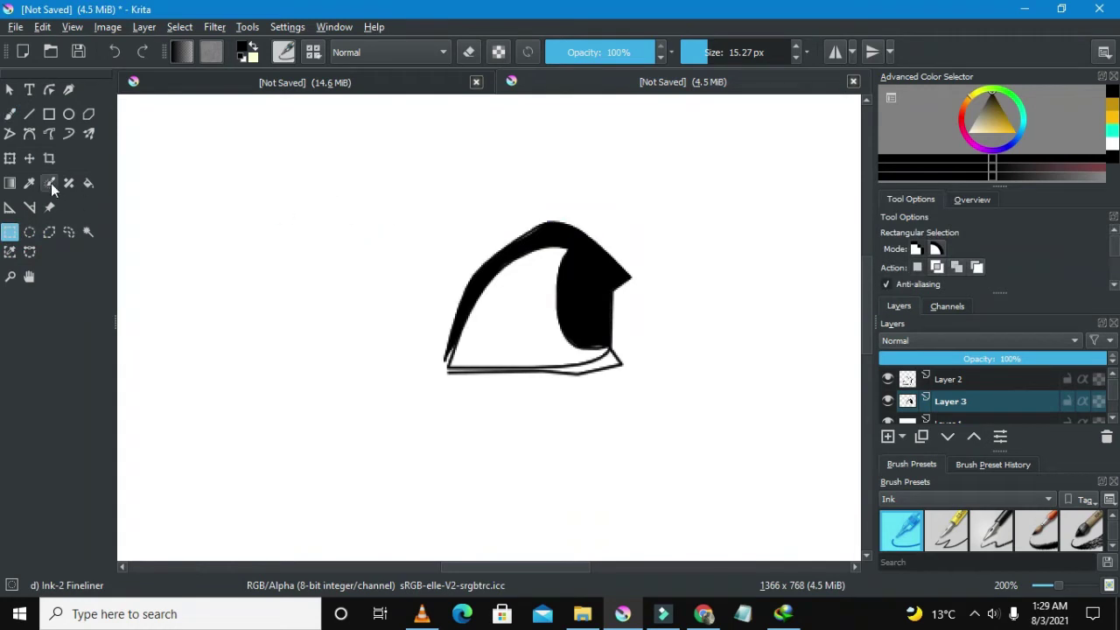
left_click(115, 52)
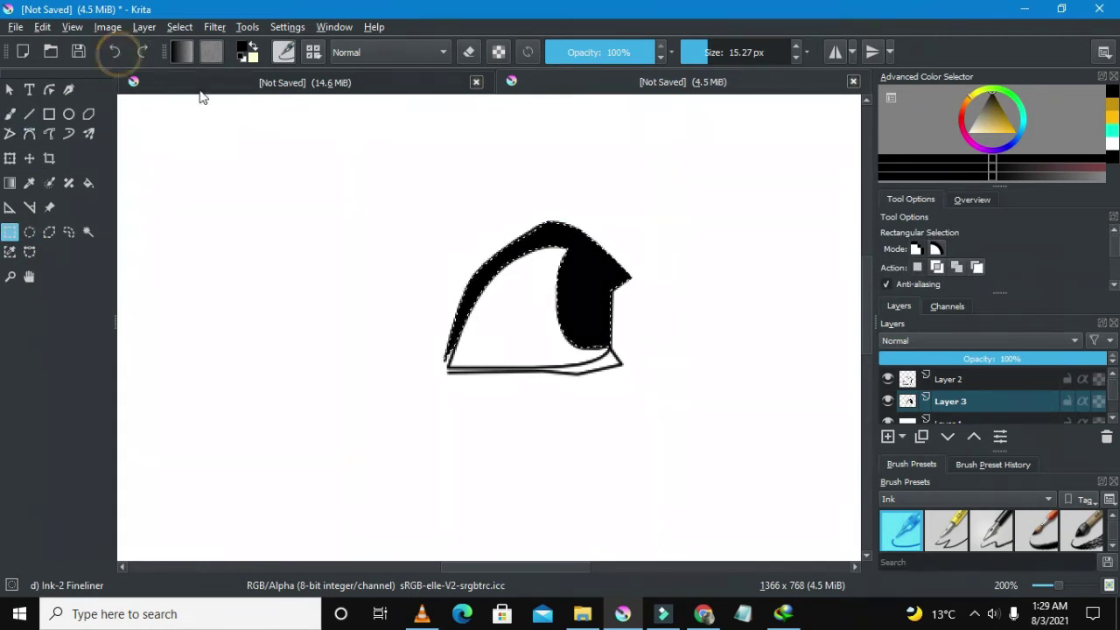
- Paint over the selected lid and iris in black with an 82.93 px brush and clear the selection
left_click(713, 54)
left_click_drag(714, 54, 728, 55)
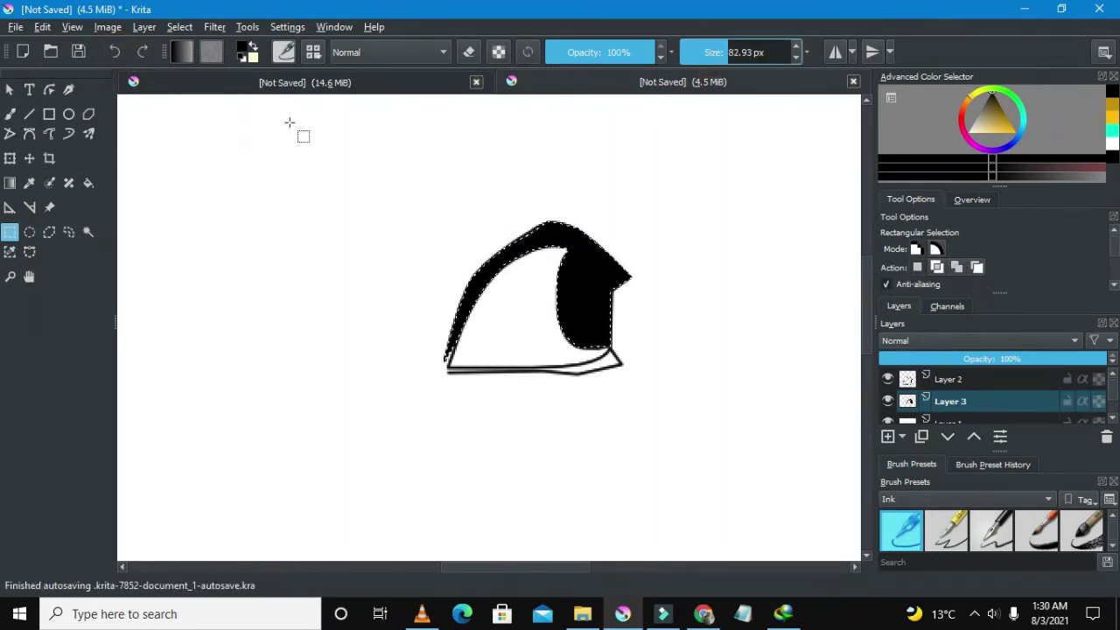
left_click(10, 114)
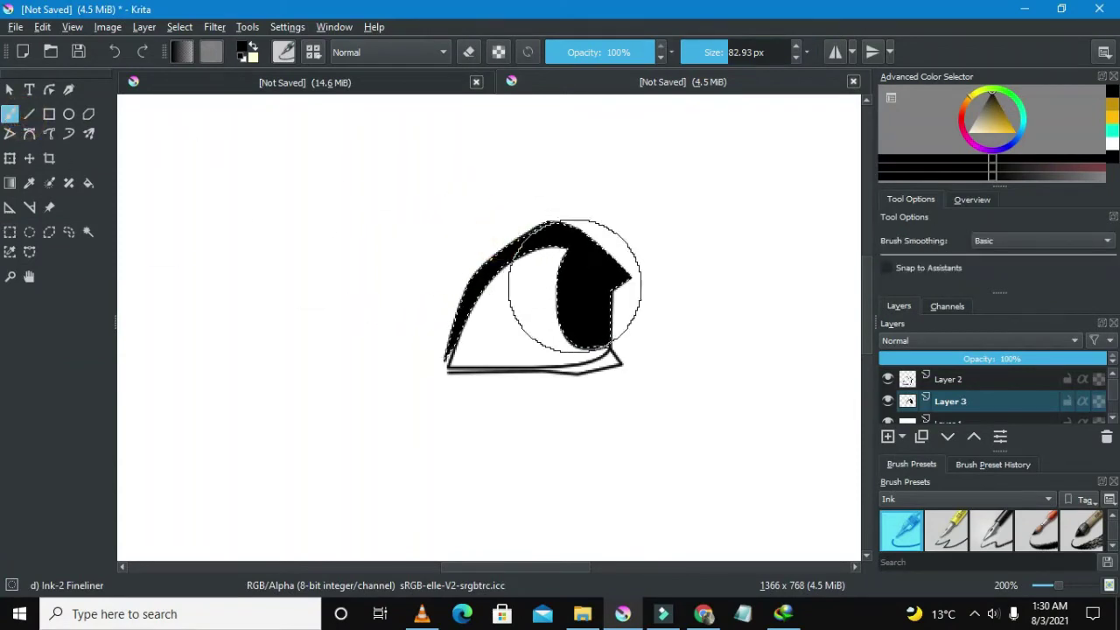
left_click(9, 232)
right_click(260, 217)
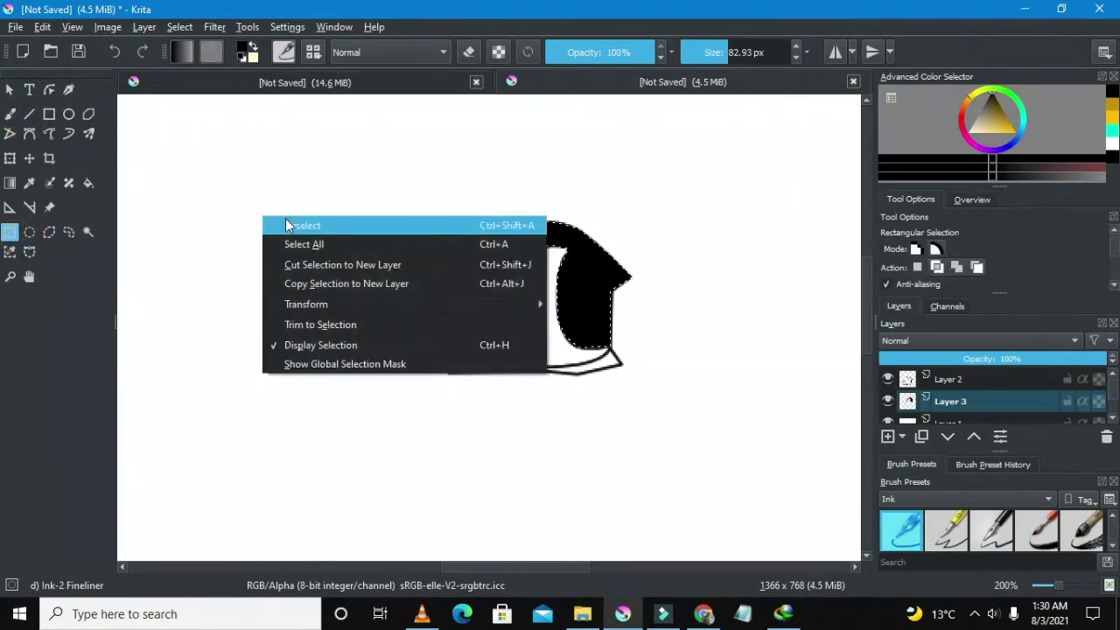
left_click(425, 221)
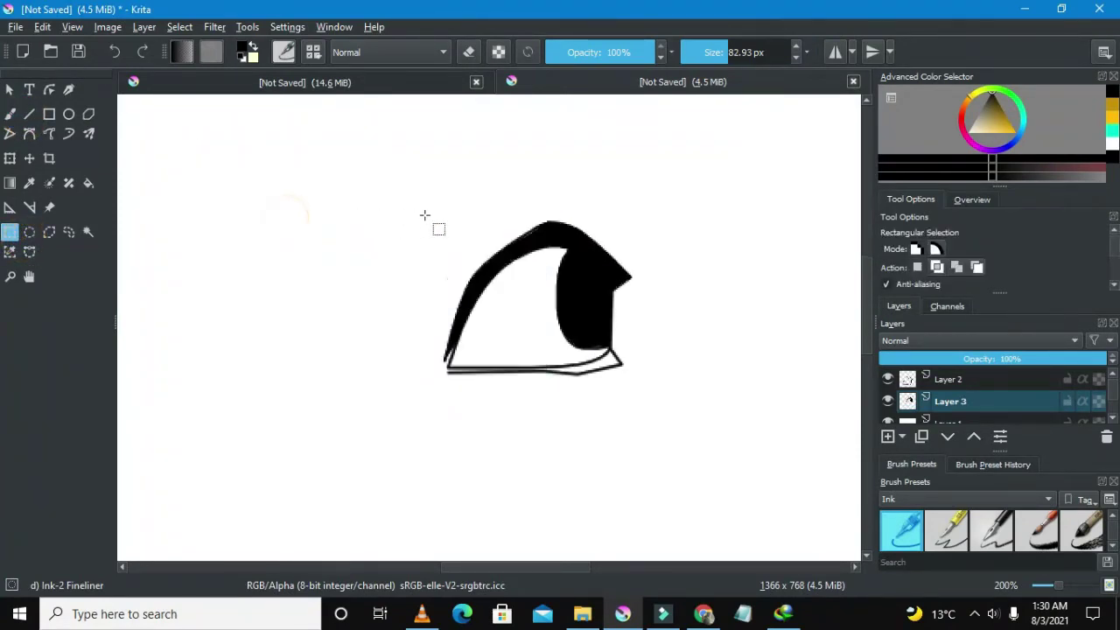
- Select the thin gap along the upper lid's outer edge with the Bezier selection and paint it black
left_click(29, 252)
scroll(550, 223, "up", 2)
scroll(551, 219, "up", 1)
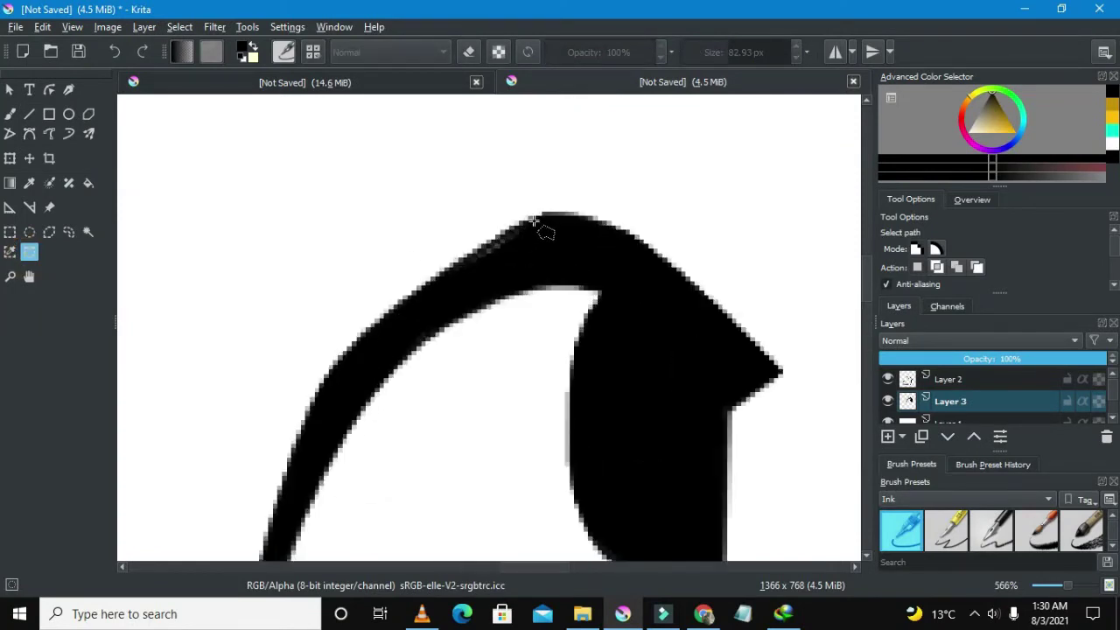
left_click(428, 285)
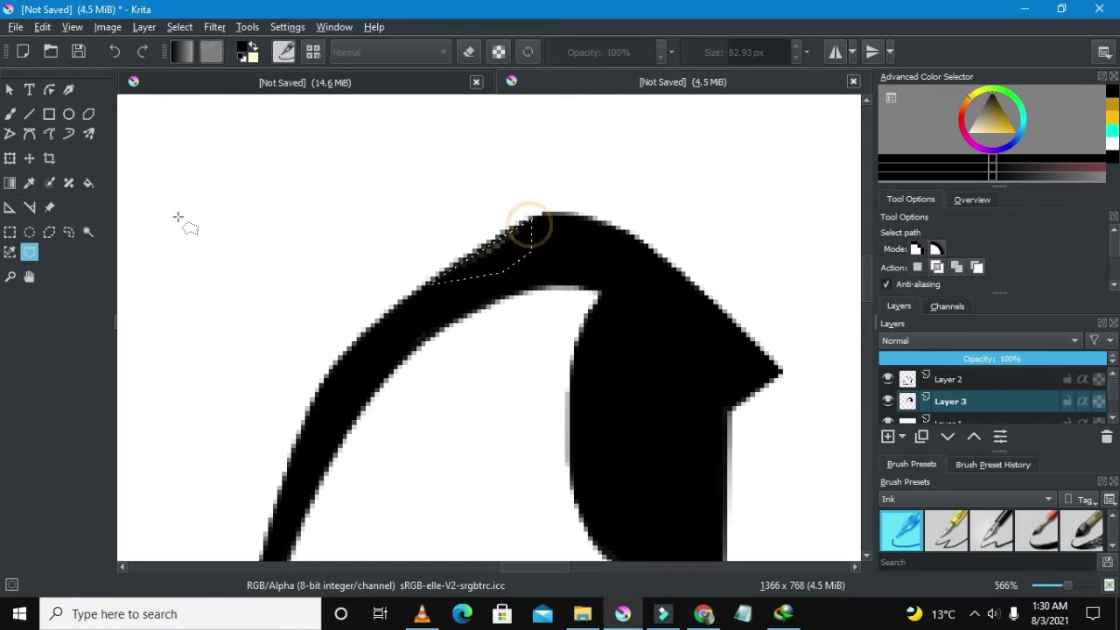
left_click(10, 114)
scroll(491, 289, "down", 4)
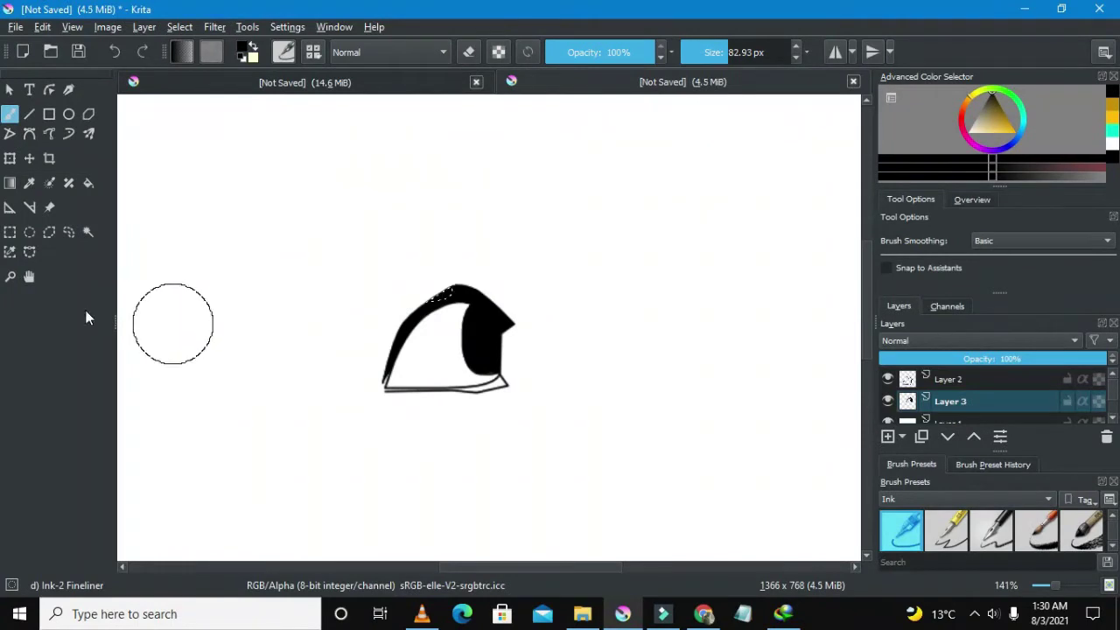
- Trace a Bezier selection along the lower lid's underside, around its pointed front corner and back along its upper edge
left_click(29, 252)
scroll(405, 411, "up", 1)
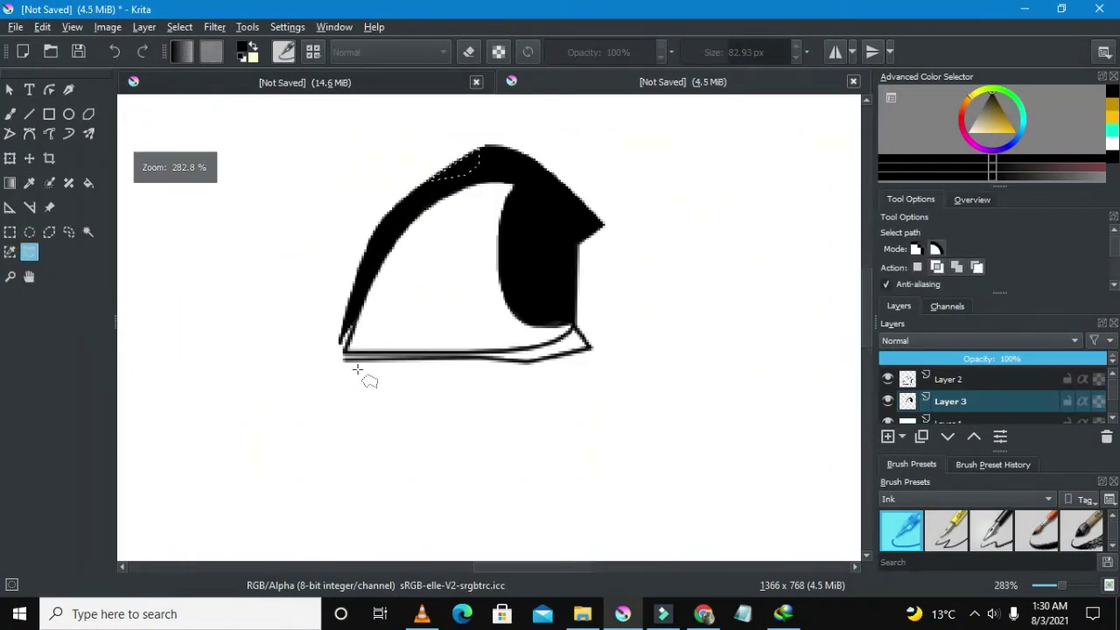
left_click(344, 358)
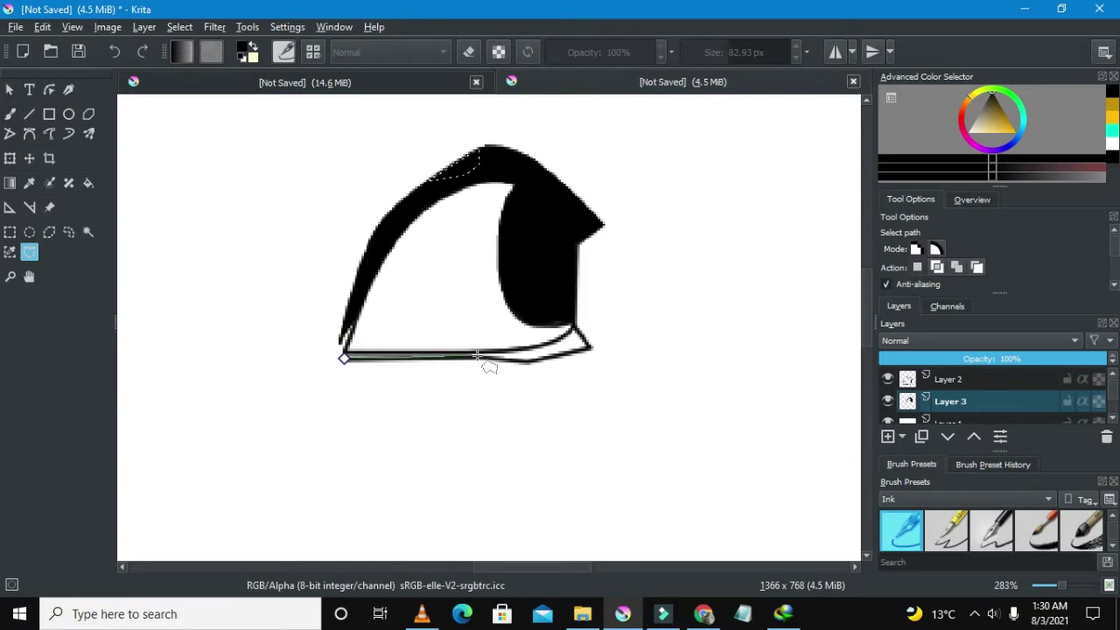
scroll(477, 358, "up", 2)
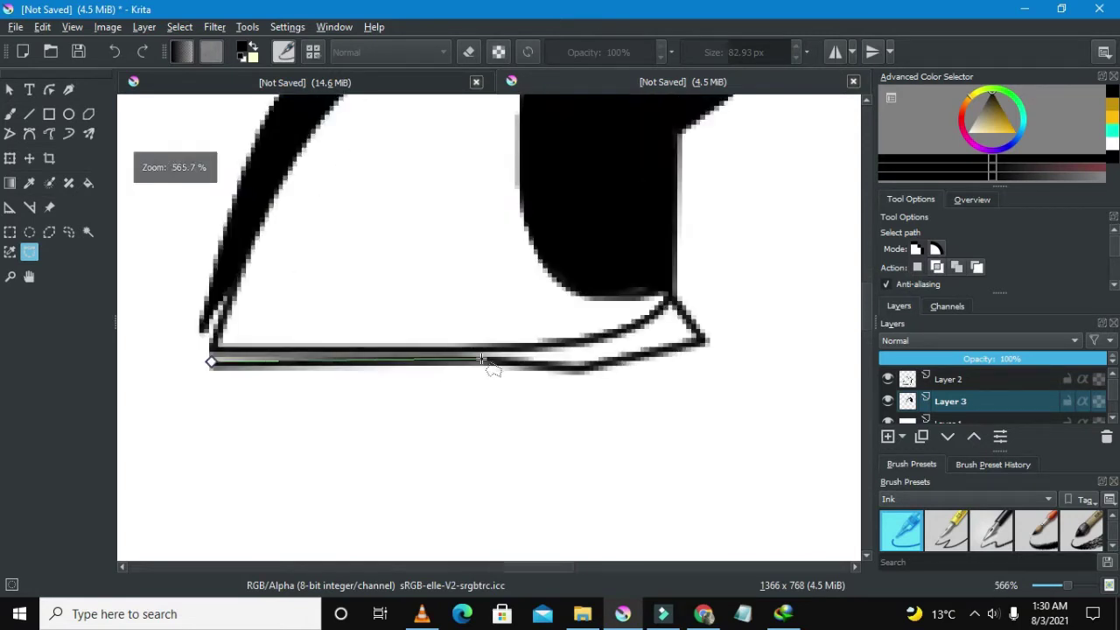
left_click(551, 367)
left_click(586, 368)
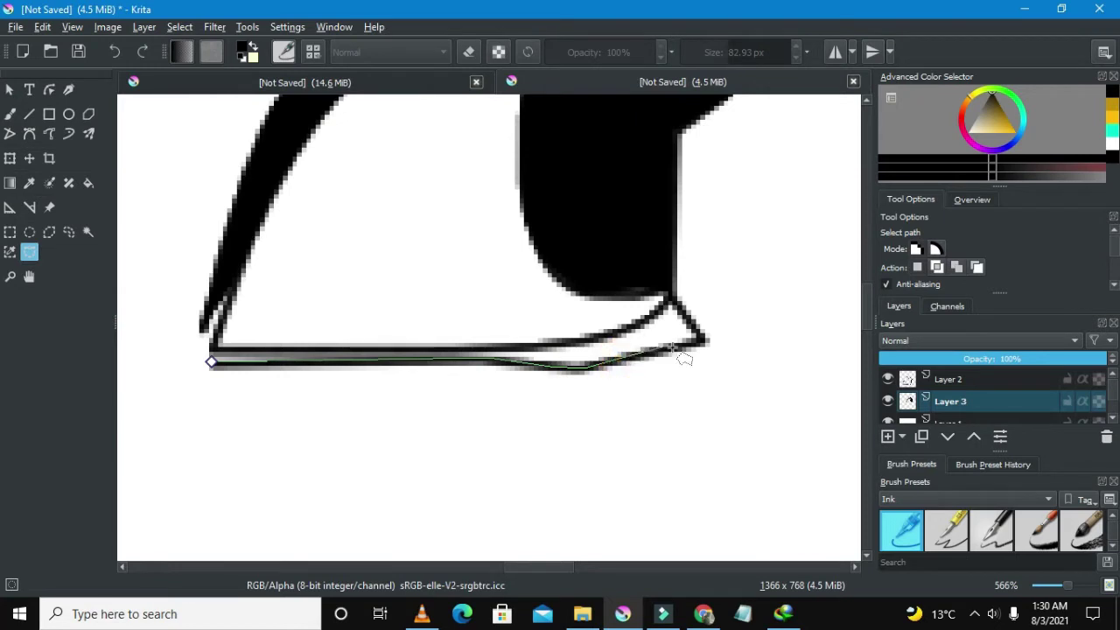
left_click(703, 341)
left_click(672, 299)
left_click(649, 319)
left_click(585, 341)
left_click(377, 348)
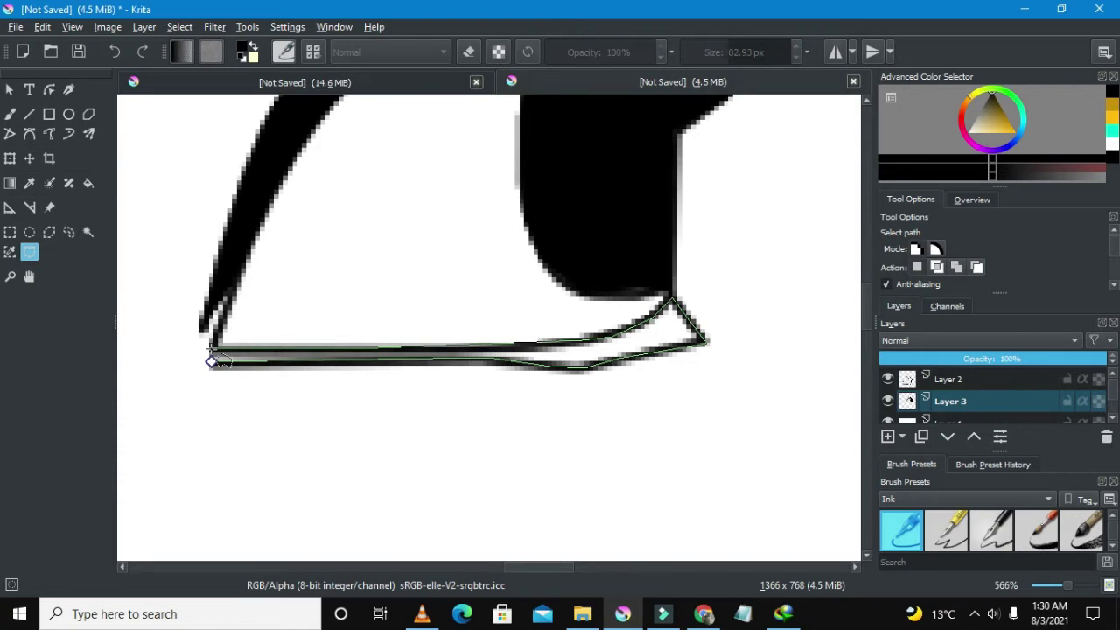
- Extend the selection around the unfilled gap at the eye's back corner and close it at its starting point
left_click(213, 349)
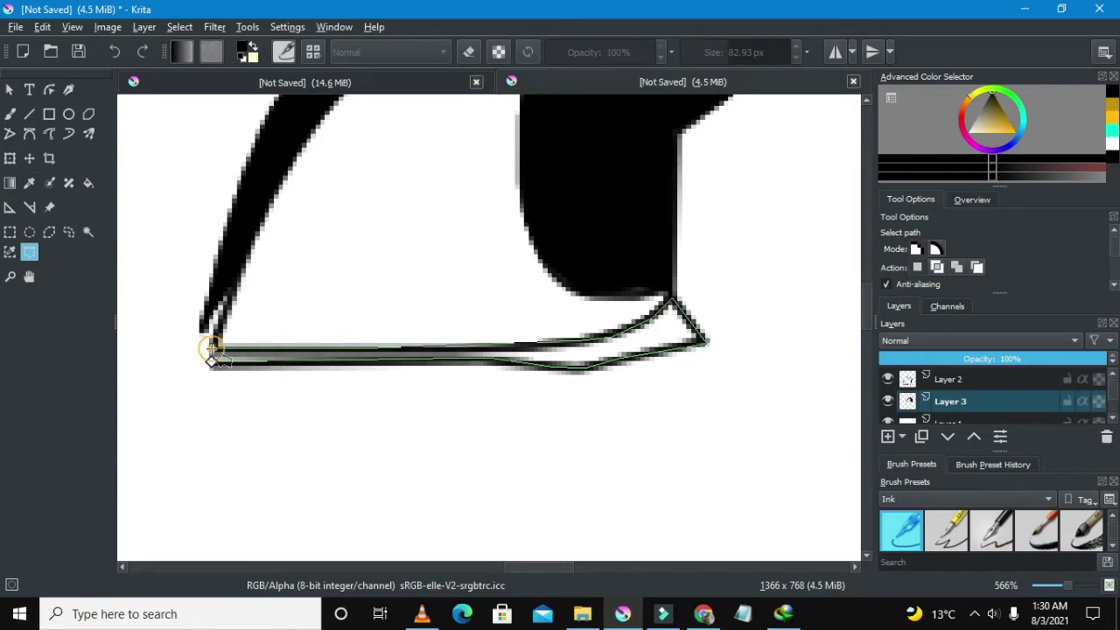
left_click(229, 290)
left_click(204, 320)
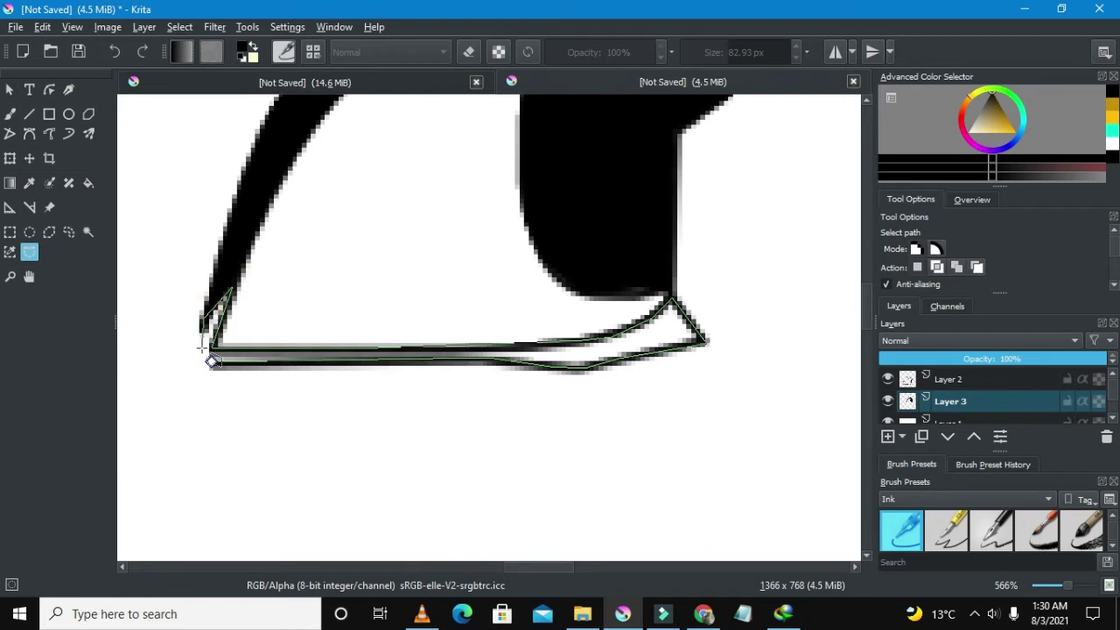
left_click(198, 358)
left_click(195, 368)
left_click(213, 363)
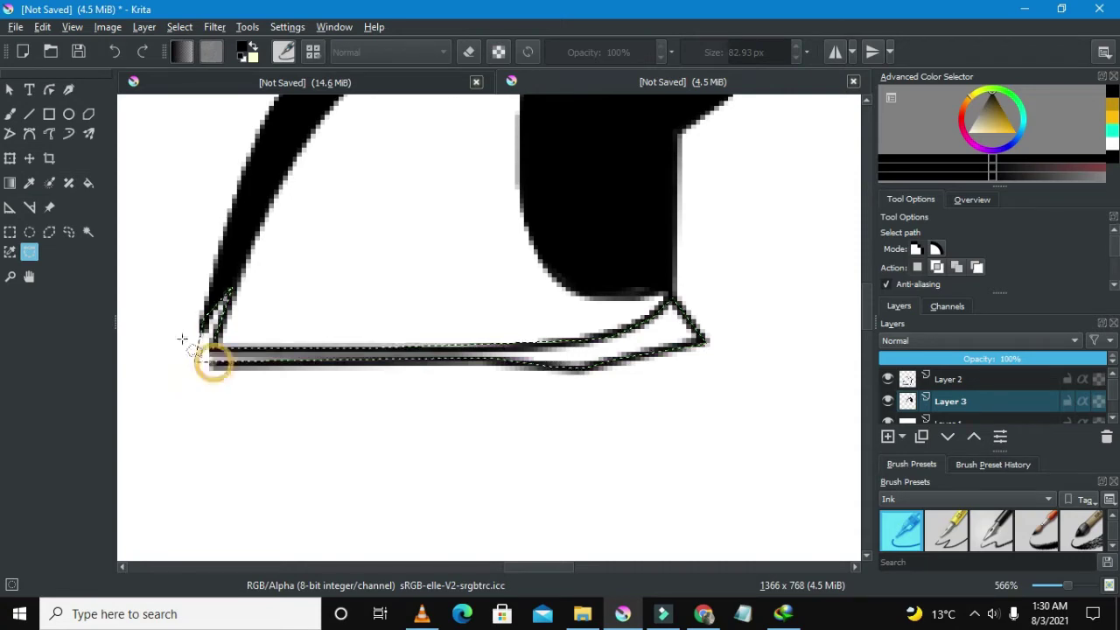
- Paint the selected lower lid and back corner black with the 82.93 px brush and clear the selection
key("shift+BackSpace")
left_click(9, 114)
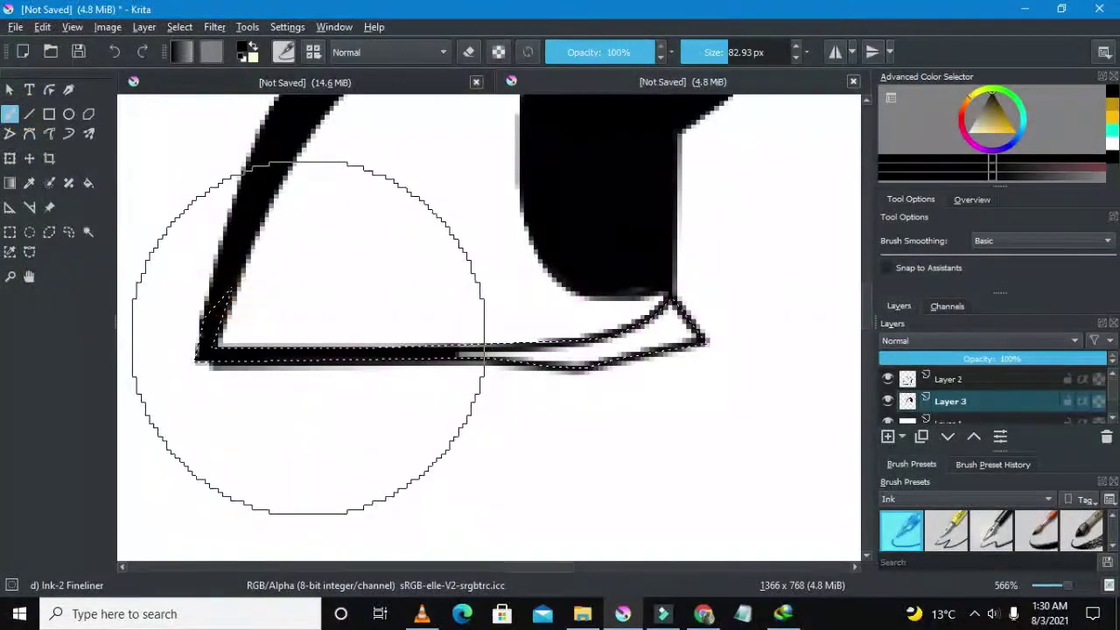
scroll(617, 236, "down", 4)
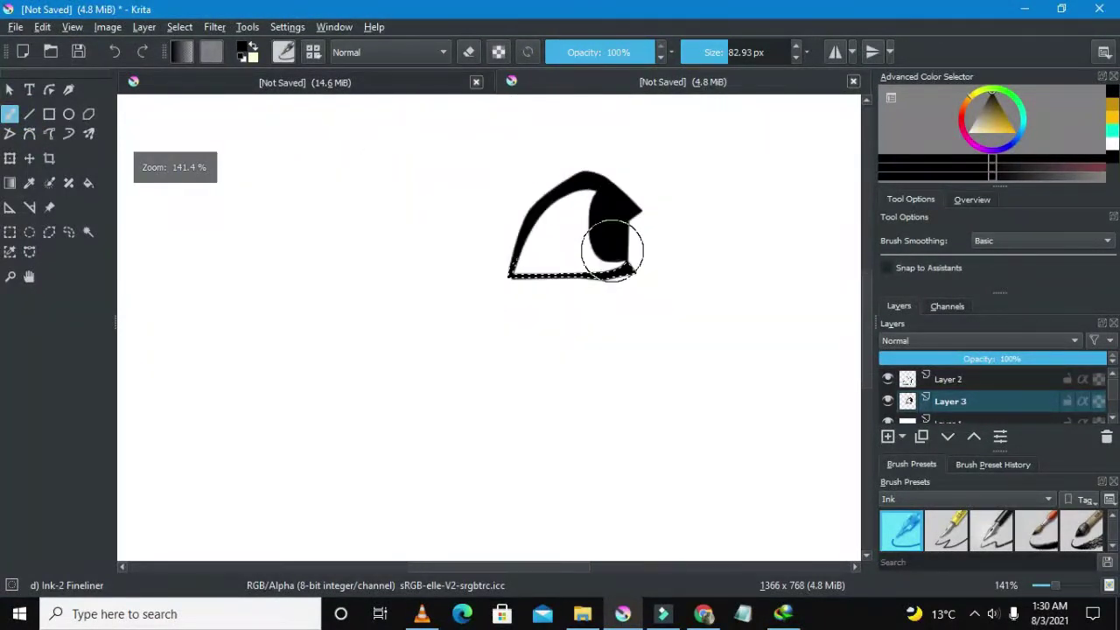
scroll(613, 251, "up", 1)
left_click(10, 232)
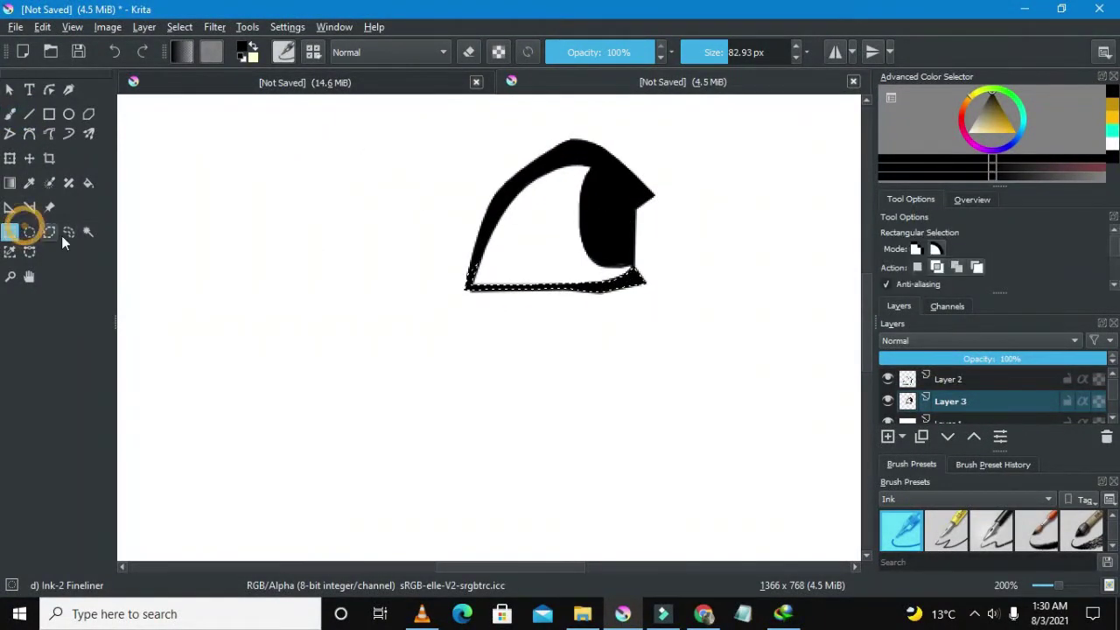
right_click(397, 234)
left_click(412, 243)
scroll(459, 229, "down", 3)
scroll(465, 223, "up", 1)
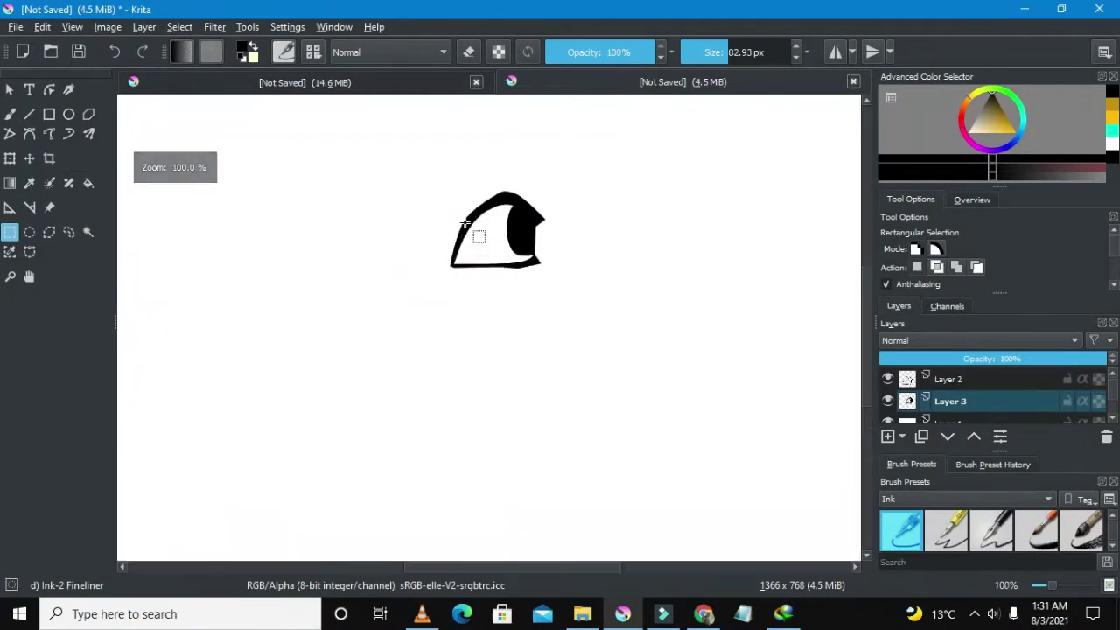
- Add a small white highlight dot near the iris's curved edge on Layer 3 with a 5.87 px brush
scroll(467, 222, "up", 1)
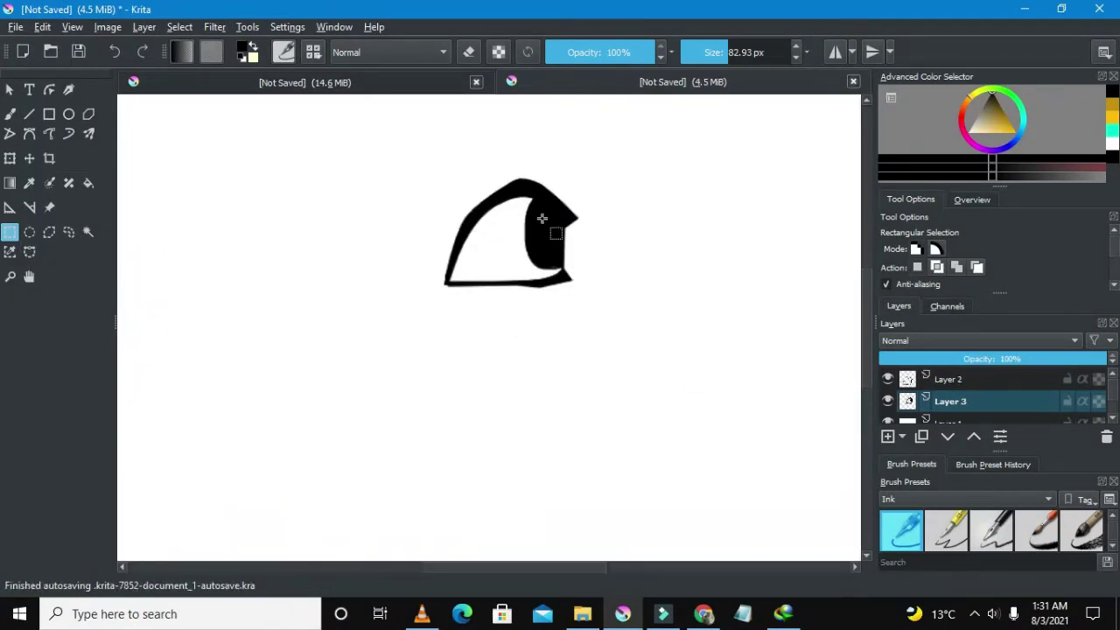
scroll(542, 218, "up", 2)
left_click(968, 380)
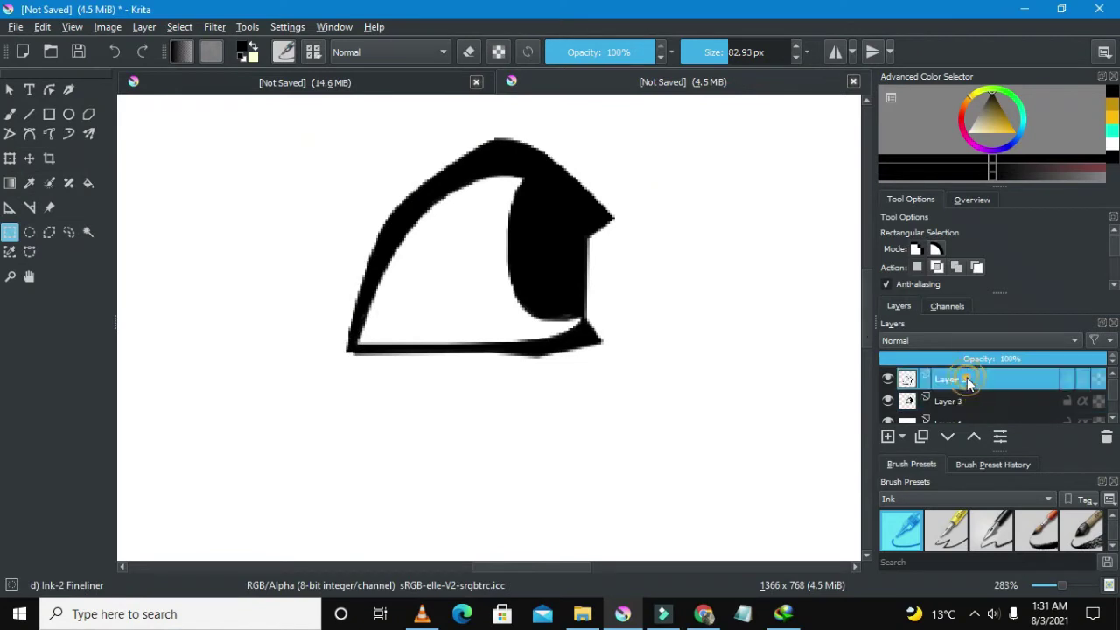
left_click(963, 400)
left_click(11, 114)
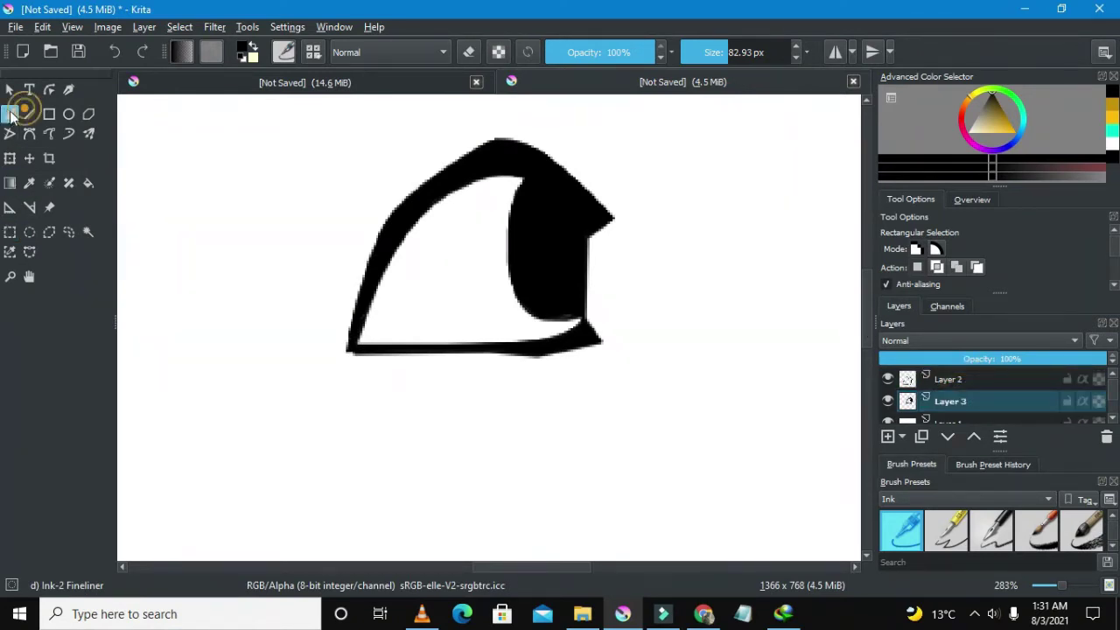
mouse_move(716, 54)
left_mouse_down()
mouse_move(690, 59)
mouse_move(701, 93)
left_mouse_up()
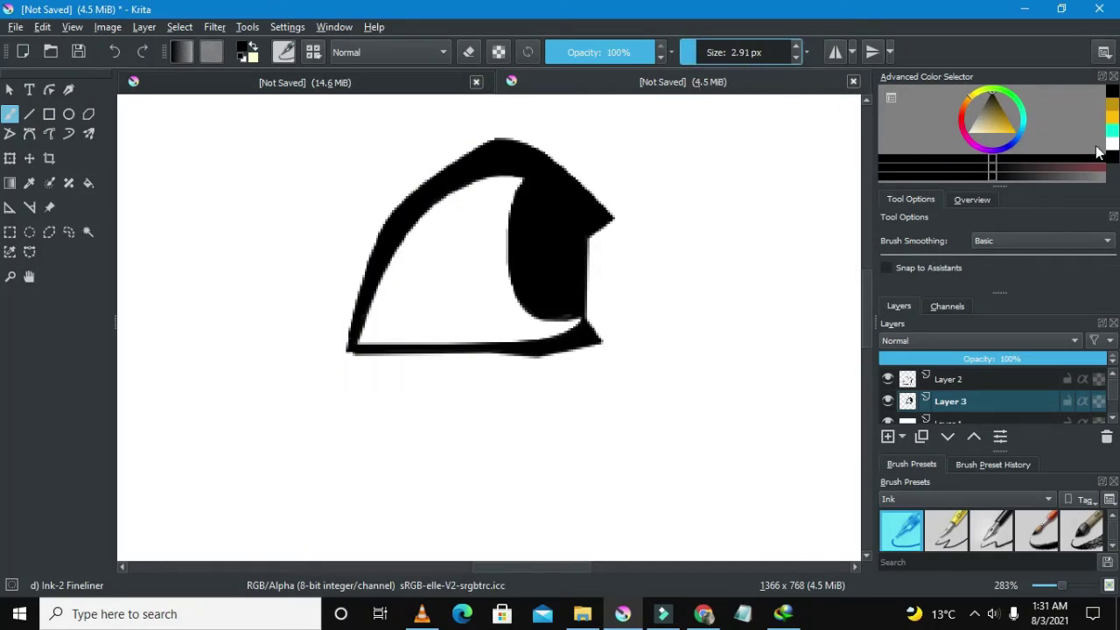
key("x")
scroll(552, 229, "up", 1)
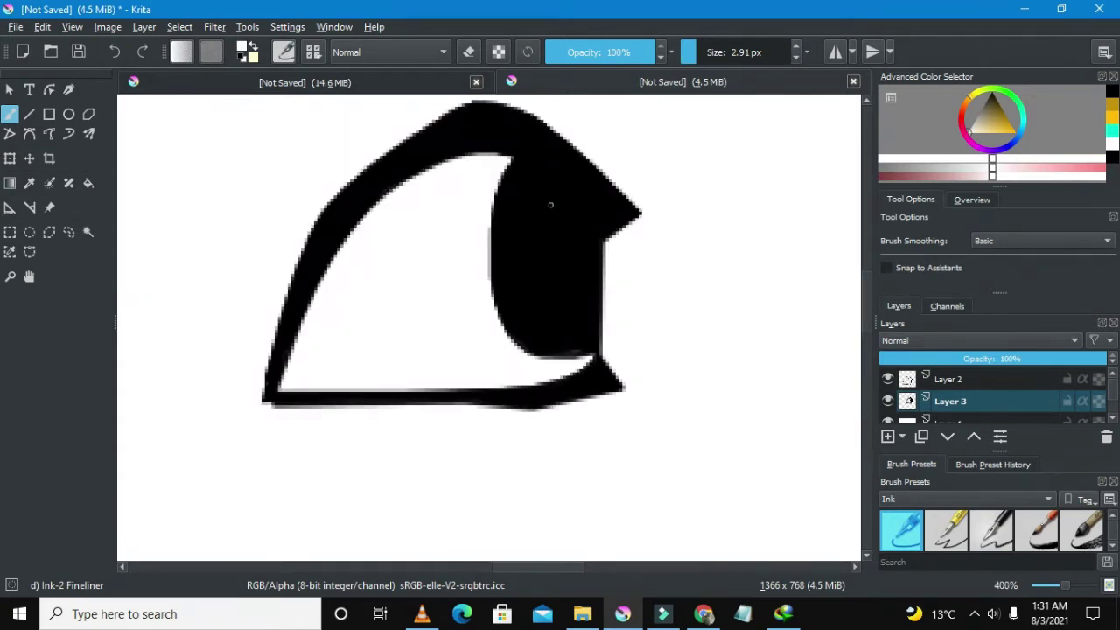
key("bracketright")
key("bracketright")
left_click(504, 260)
scroll(354, 253, "down", 2)
scroll(305, 249, "down", 2)
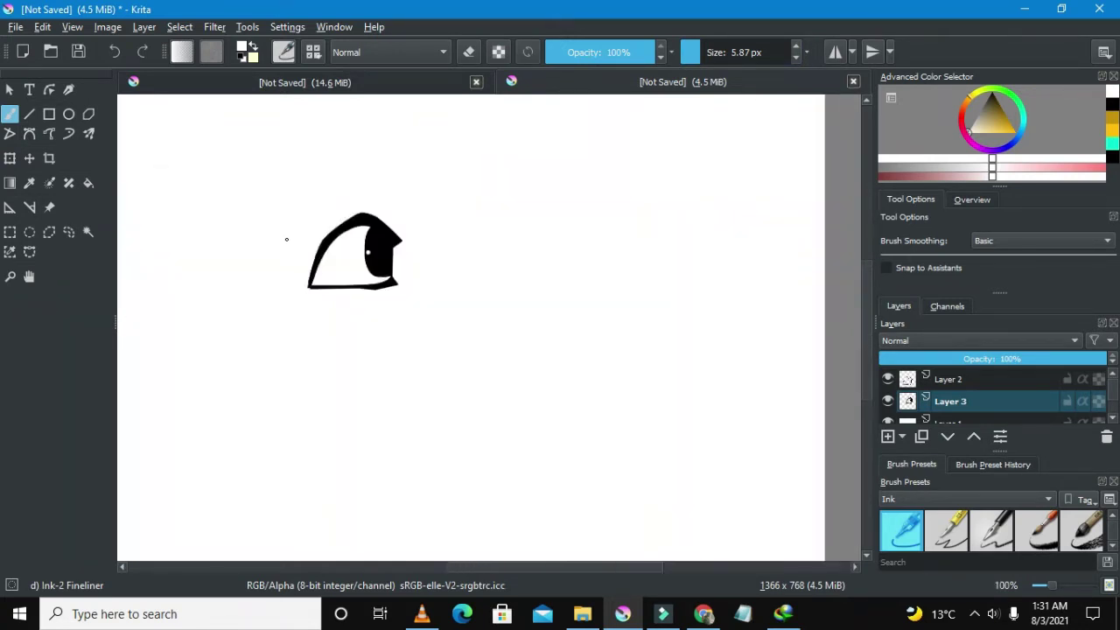
scroll(287, 238, "down", 2)
scroll(313, 230, "up", 2)
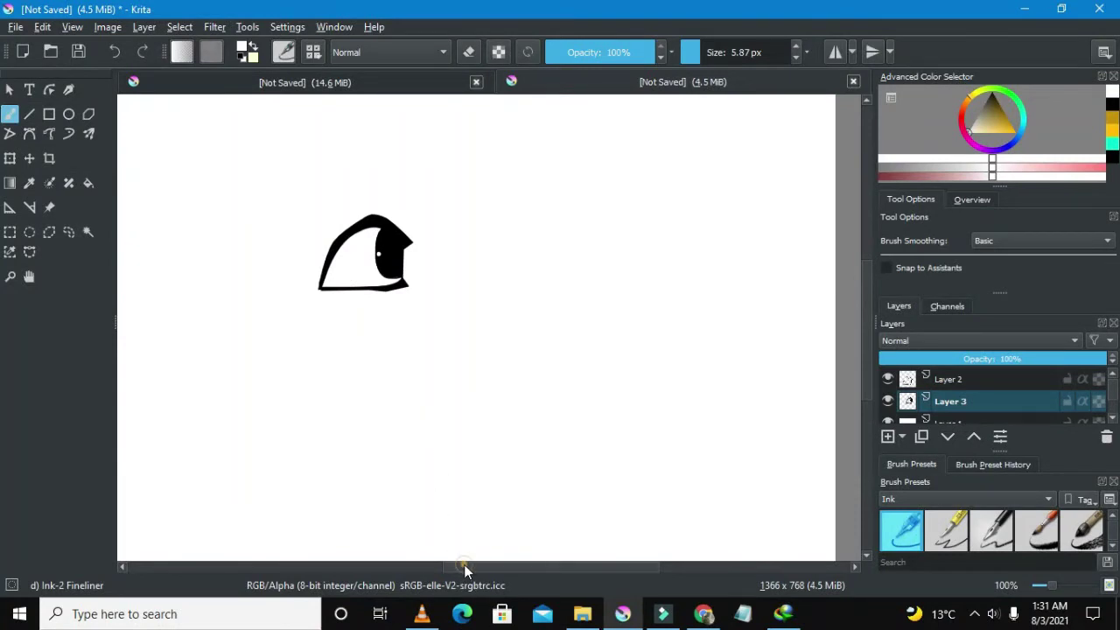
left_click_drag(464, 565, 414, 554)
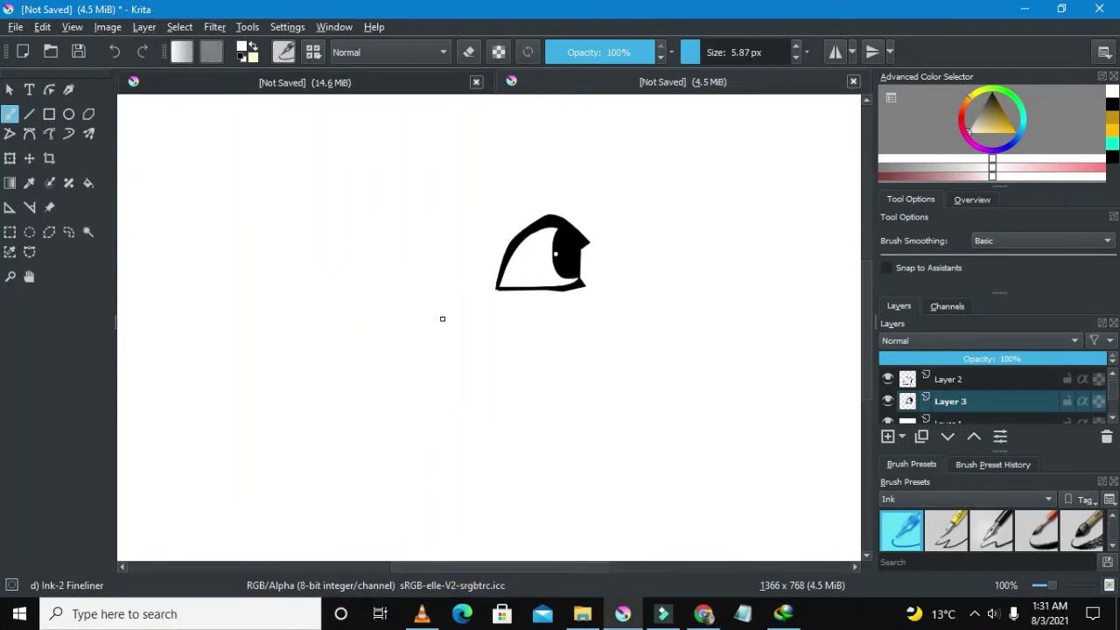
scroll(460, 271, "down", 1)
scroll(512, 189, "up", 1)
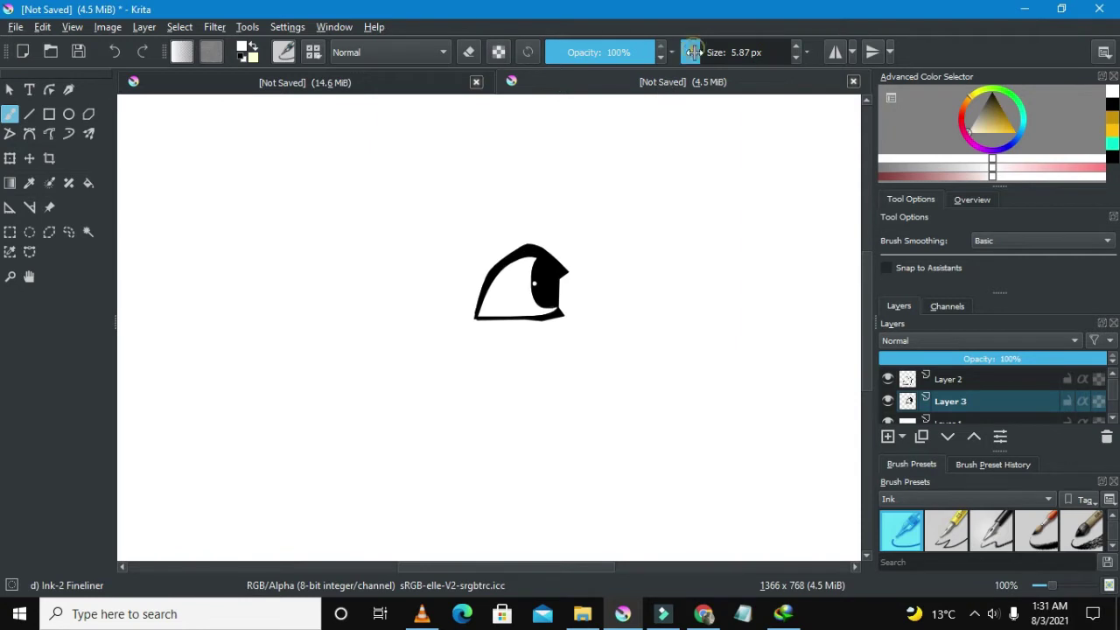
- Draw the eyebrow's arched lower edge above the eye on Layer 2 with a black 2.47 px Bezier curve
left_click_drag(694, 52, 696, 71)
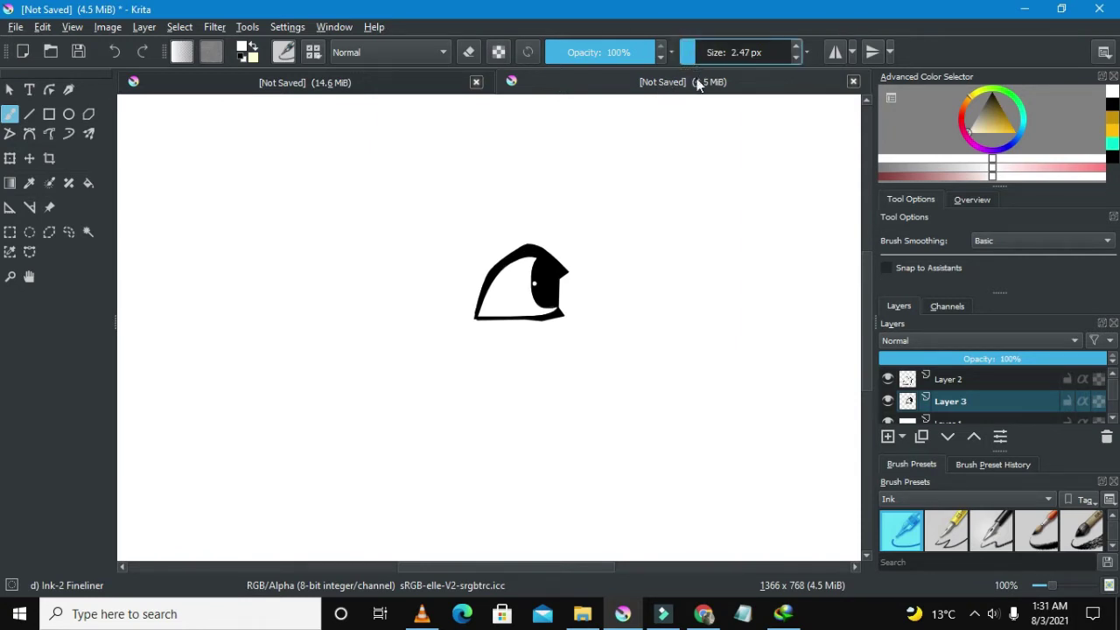
left_click(1104, 106)
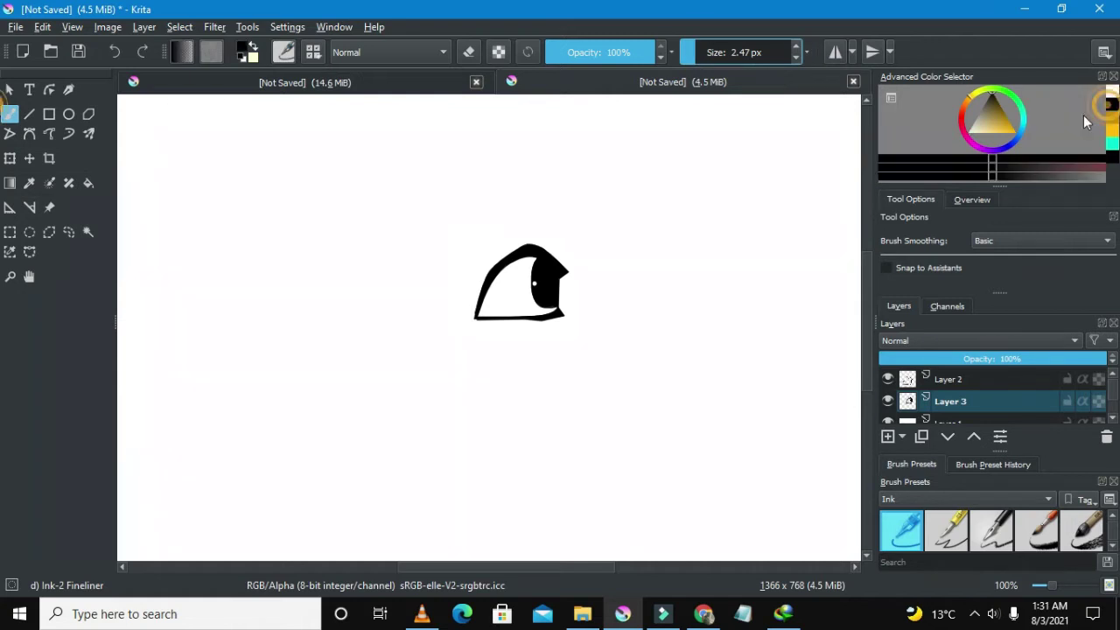
left_click(29, 252)
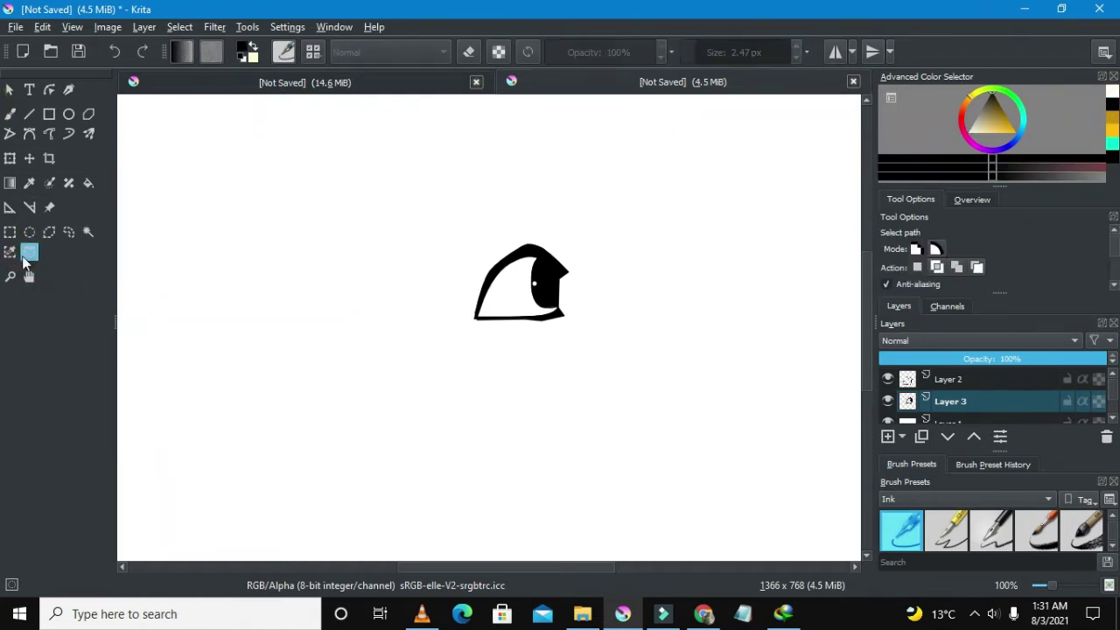
left_click(984, 379)
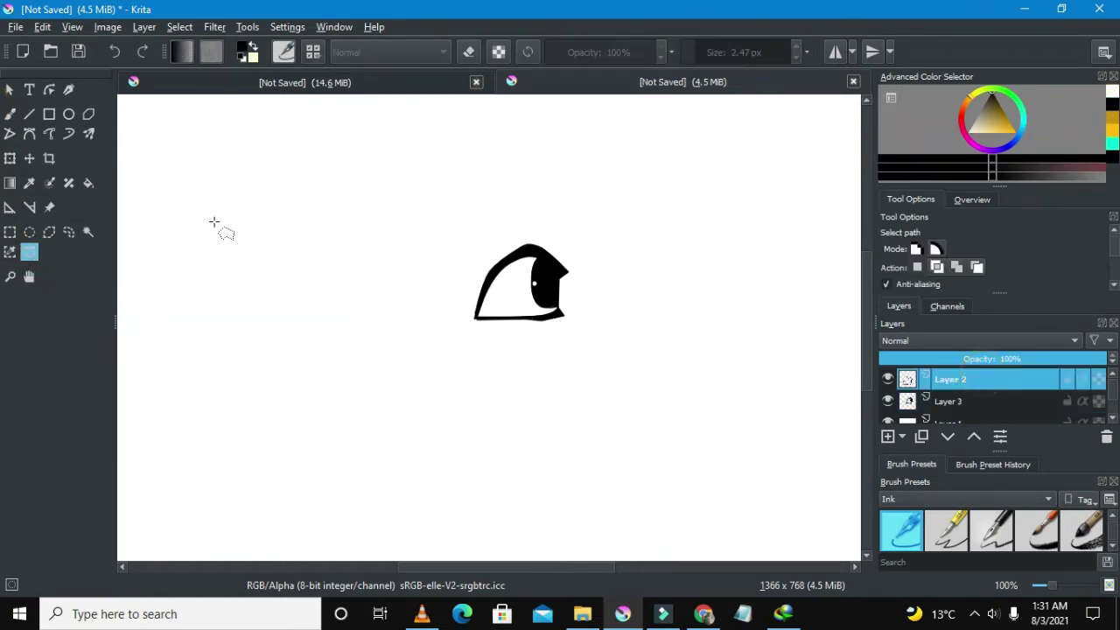
left_click(29, 133)
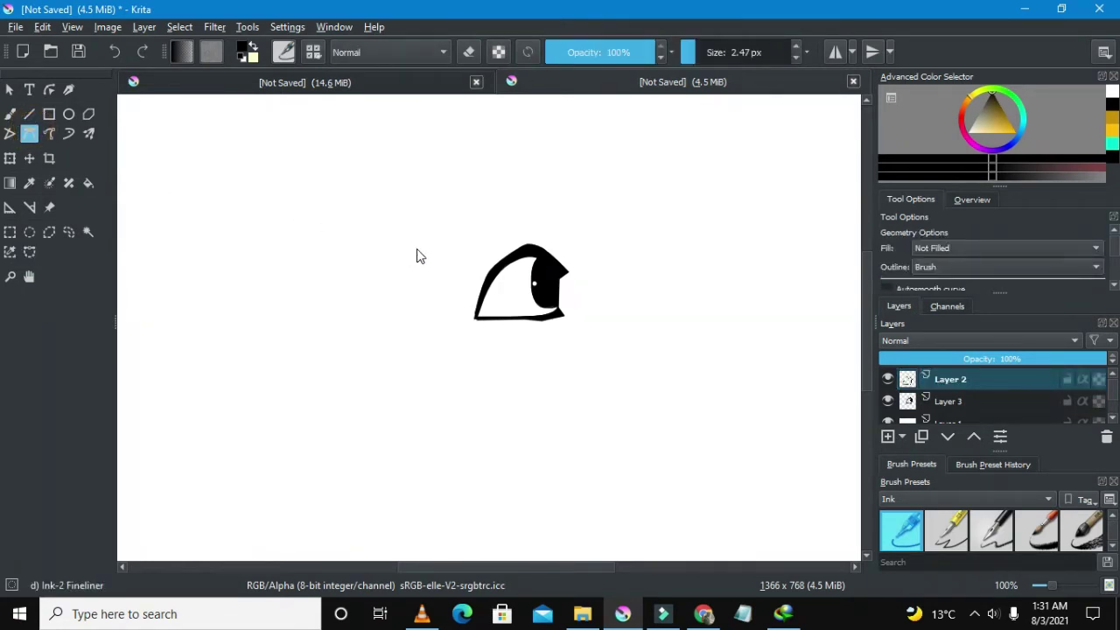
left_click(485, 196)
left_click_drag(534, 194, 560, 202)
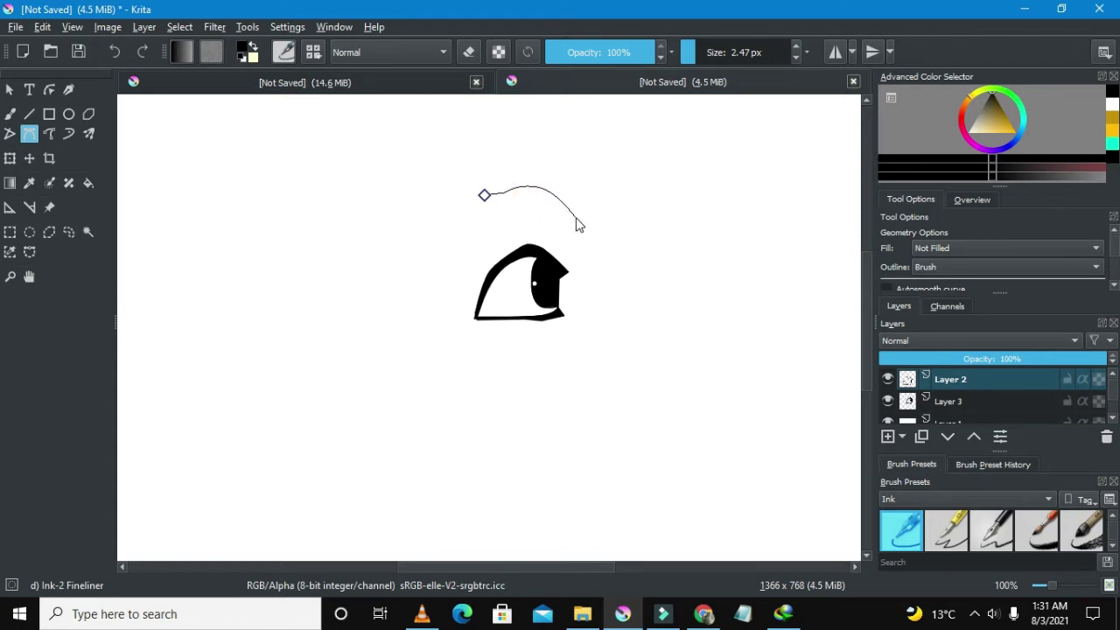
left_click(574, 219)
- Curve the path back along the eyebrow's upper edge and close the outline at its starting point
left_click_drag(563, 201, 545, 185)
mouse_move(530, 186)
left_mouse_down()
mouse_move(495, 182)
mouse_move(545, 182)
mouse_move(512, 175)
left_mouse_up()
left_click_drag(505, 185, 487, 186)
left_click(484, 194)
left_click(483, 195)
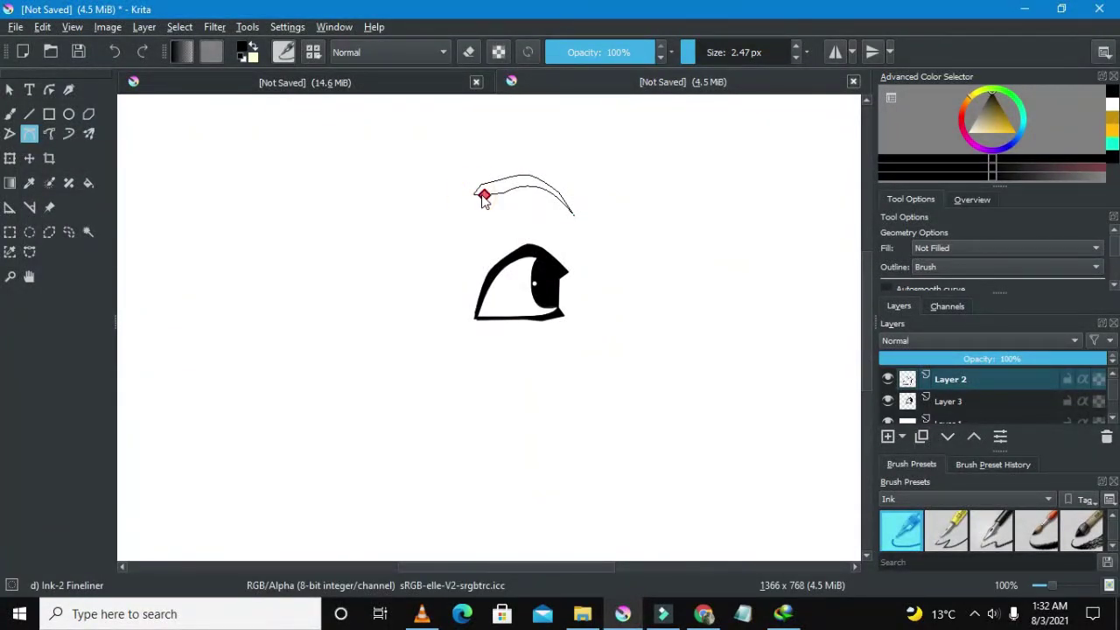
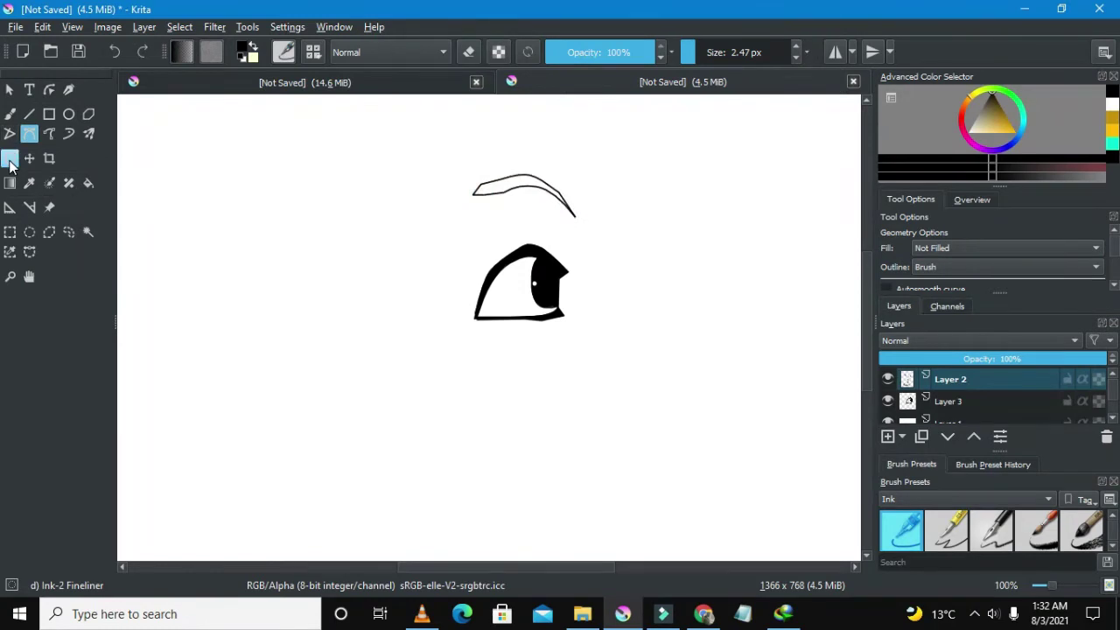
- On Layer 3, trace a Bezier selection from the eyebrow's blunt end along its lower edge to the pointed tip
left_click(937, 401)
left_click(28, 251)
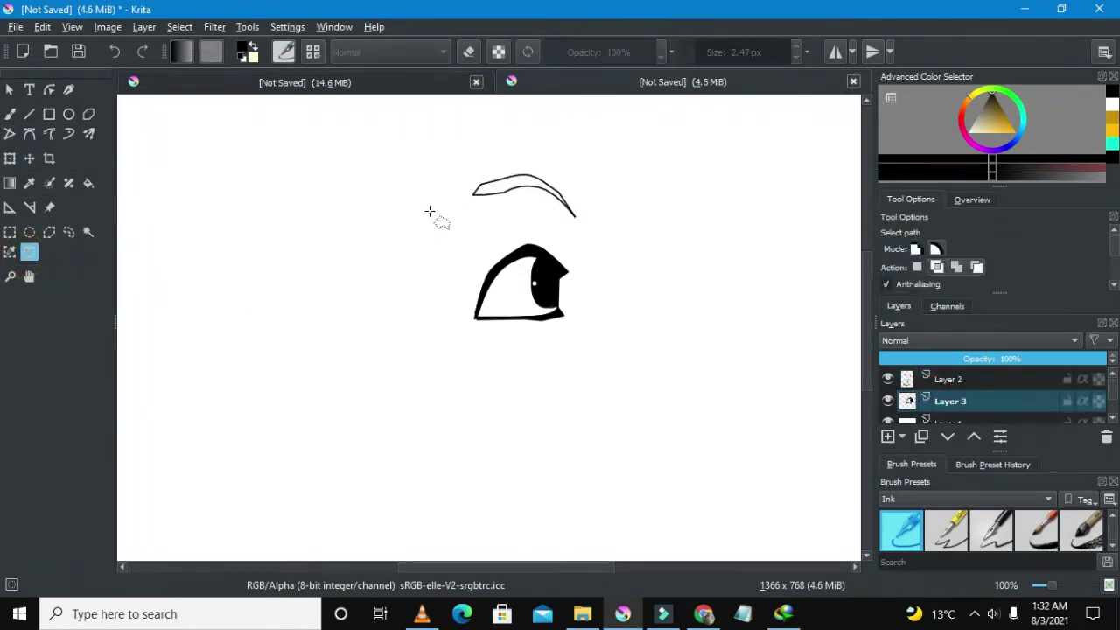
scroll(435, 210, "up", 2, "ctrl")
left_click(525, 169)
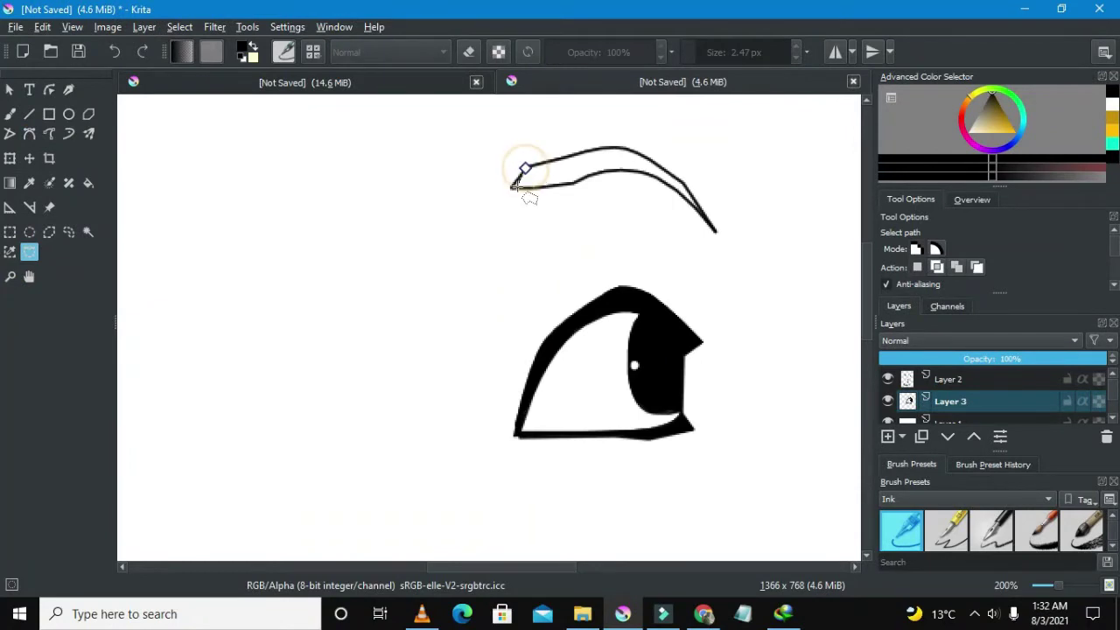
left_click(512, 187)
left_click(555, 186)
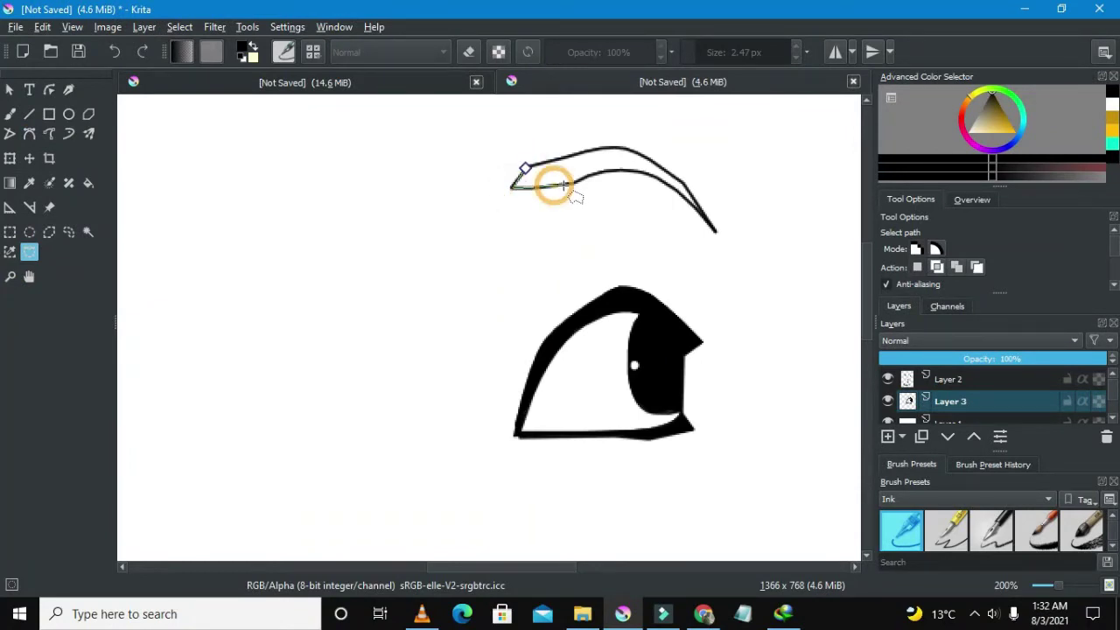
left_click(573, 183)
left_click(609, 169)
left_click(640, 170)
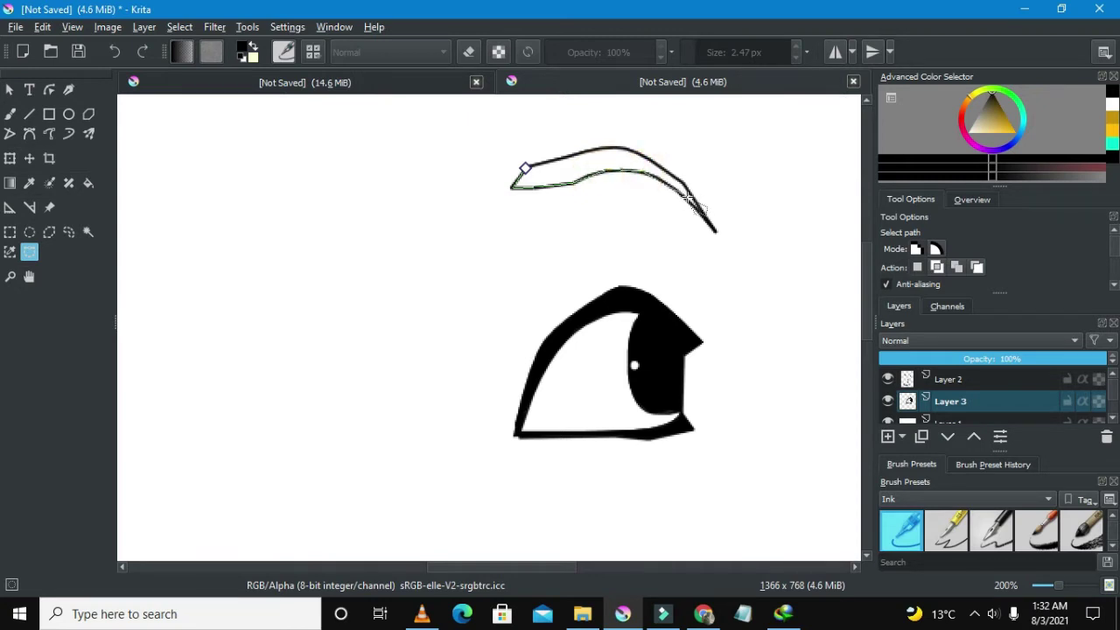
left_click(678, 193)
left_click(711, 226)
- Continue the Bezier selection back along the eyebrow's upper edge and close it at its starting point
left_click(684, 182)
left_click(649, 160)
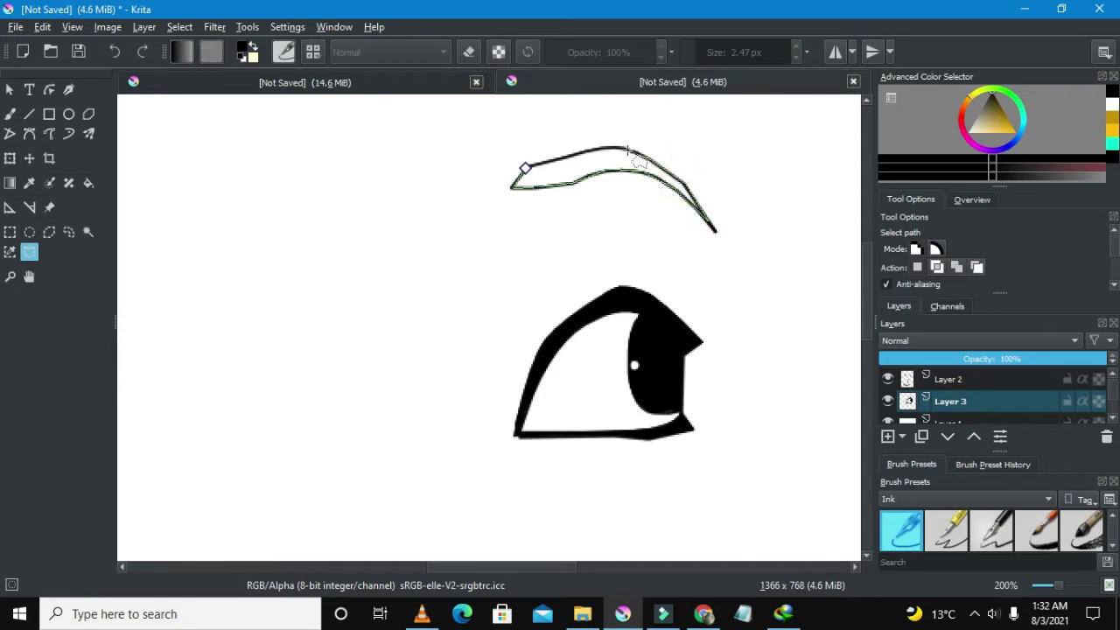
left_click(618, 147)
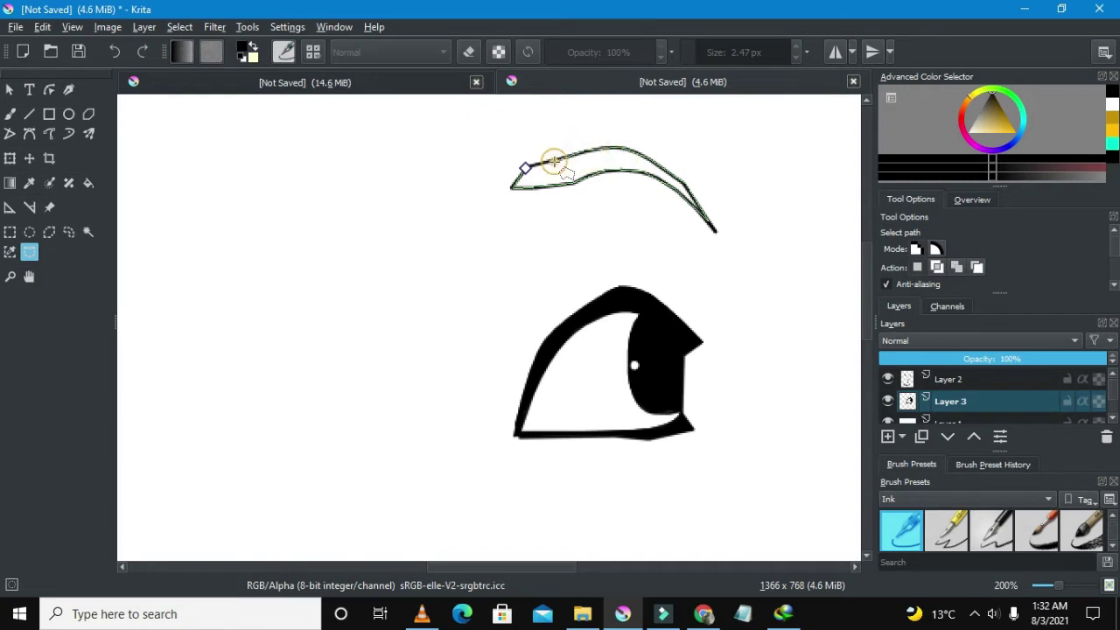
left_click(526, 166)
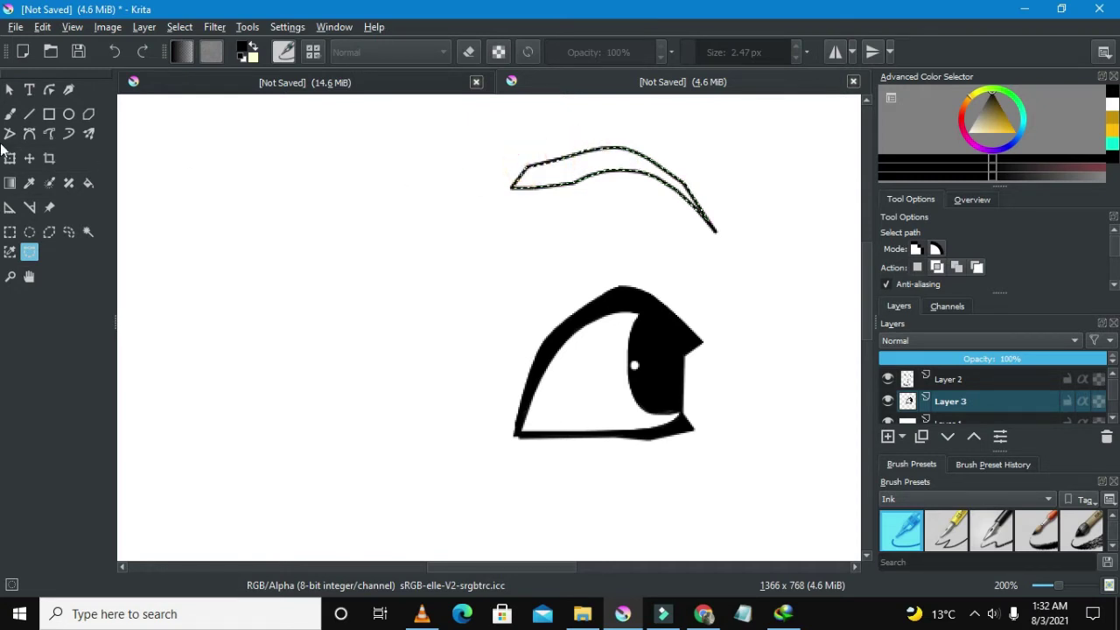
- Fill the selected eyebrow with black on Layer 3 using a 47 px brush and clear the selection
left_click(9, 114)
scroll(340, 157, "down", 1)
mouse_move(590, 193)
left_mouse_down()
mouse_move(682, 114)
mouse_move(645, 180)
mouse_move(428, 188)
mouse_move(573, 167)
mouse_move(590, 183)
left_mouse_up()
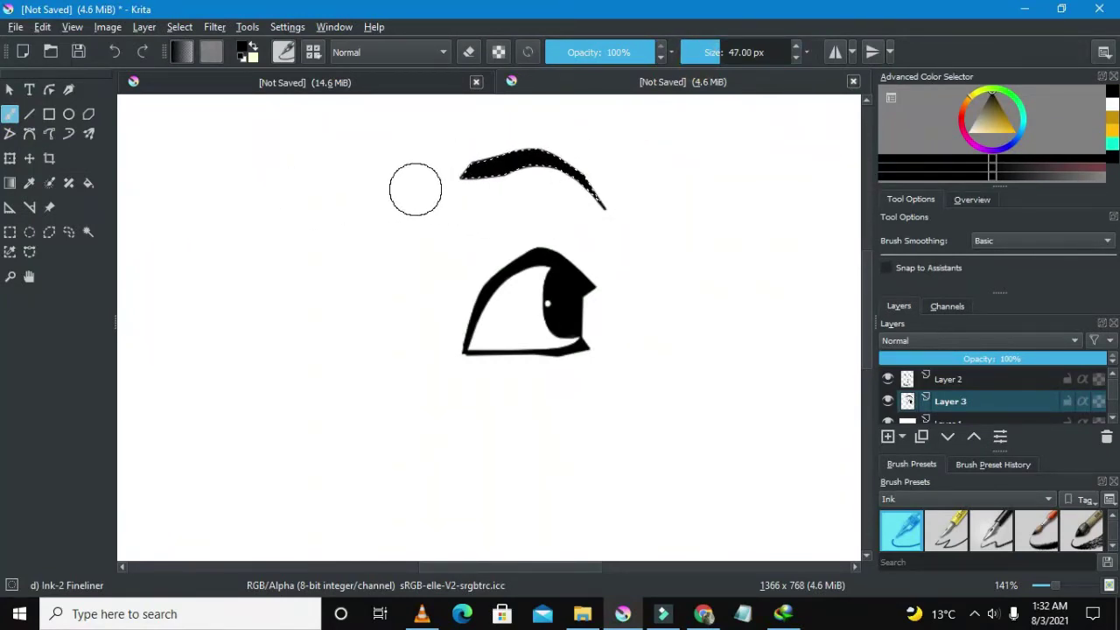
key("ctrl+r")
left_click(302, 208)
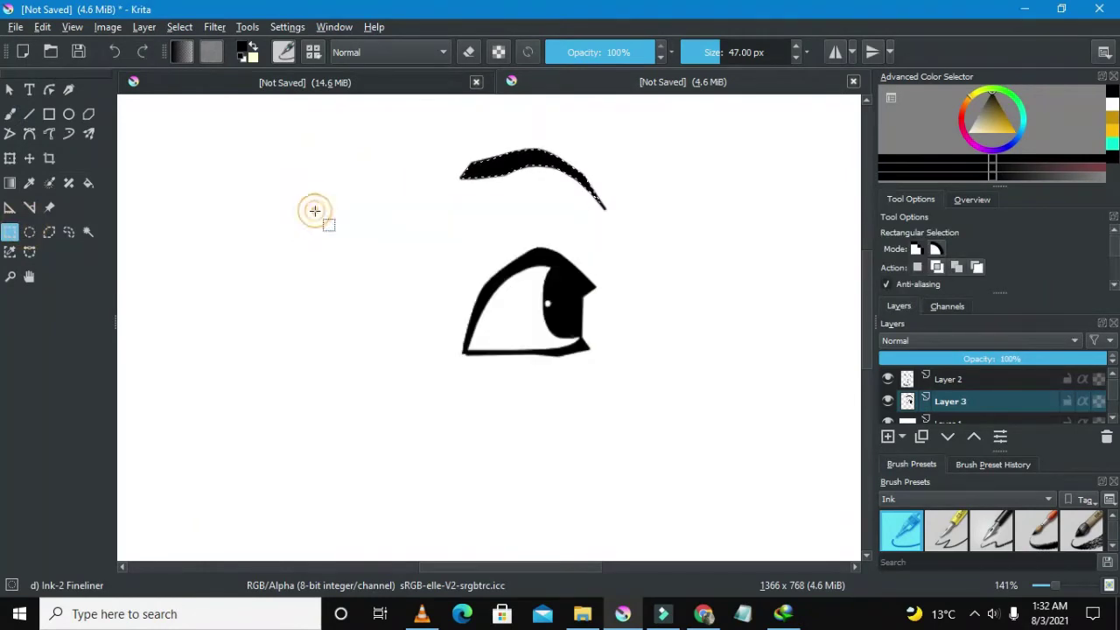
scroll(312, 210, "down", 2)
scroll(319, 205, "up", 1)
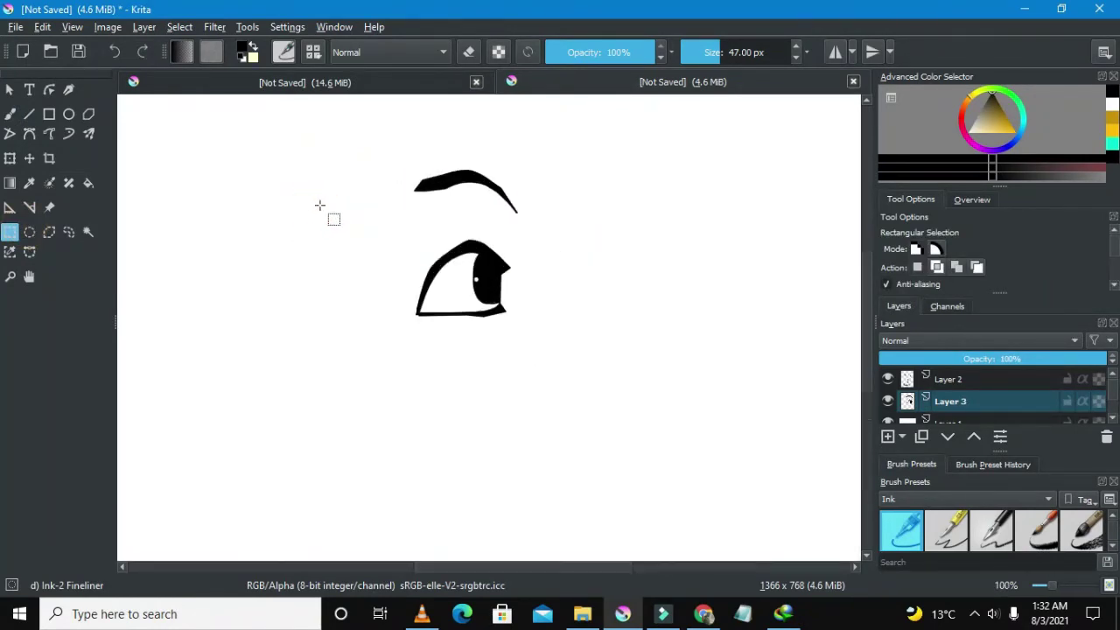
- Set the brush size to 2.47 px and make Layer 2 active, briefly toggling its visibility to check the line art
mouse_move(705, 52)
left_mouse_down()
mouse_move(687, 75)
mouse_move(696, 82)
left_mouse_up()
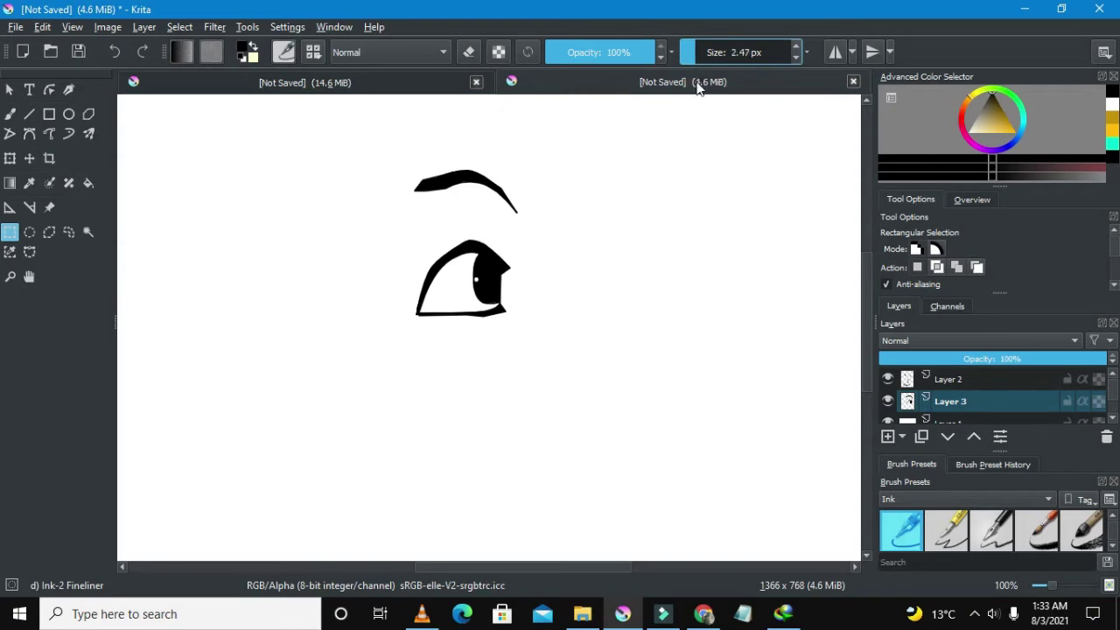
left_click(956, 386)
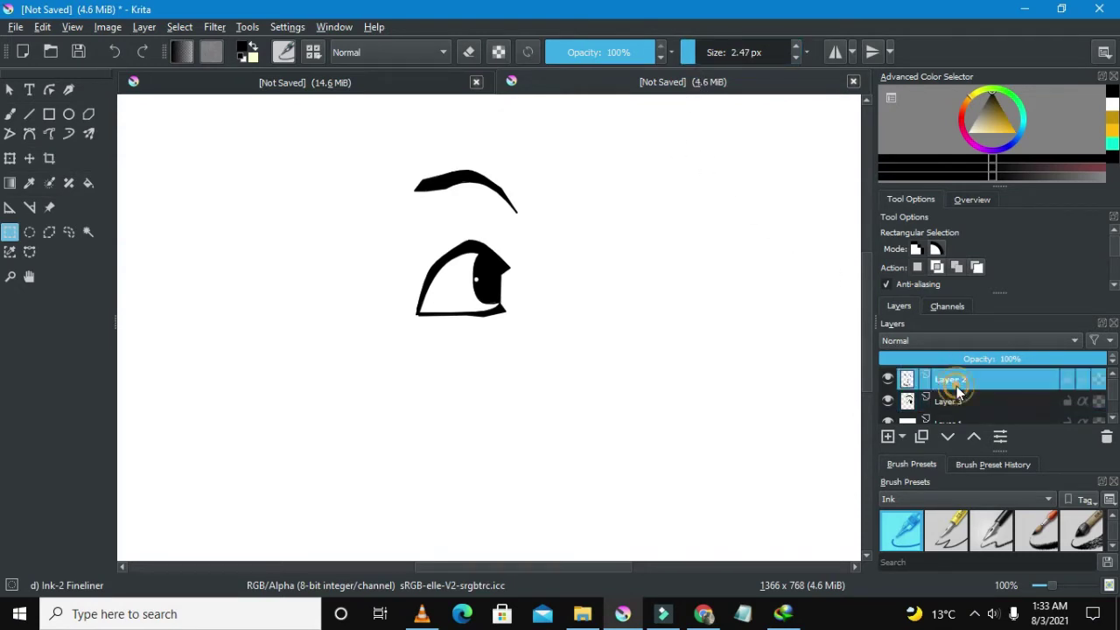
left_click(887, 383)
left_click(887, 382)
scroll(289, 228, "down", 1)
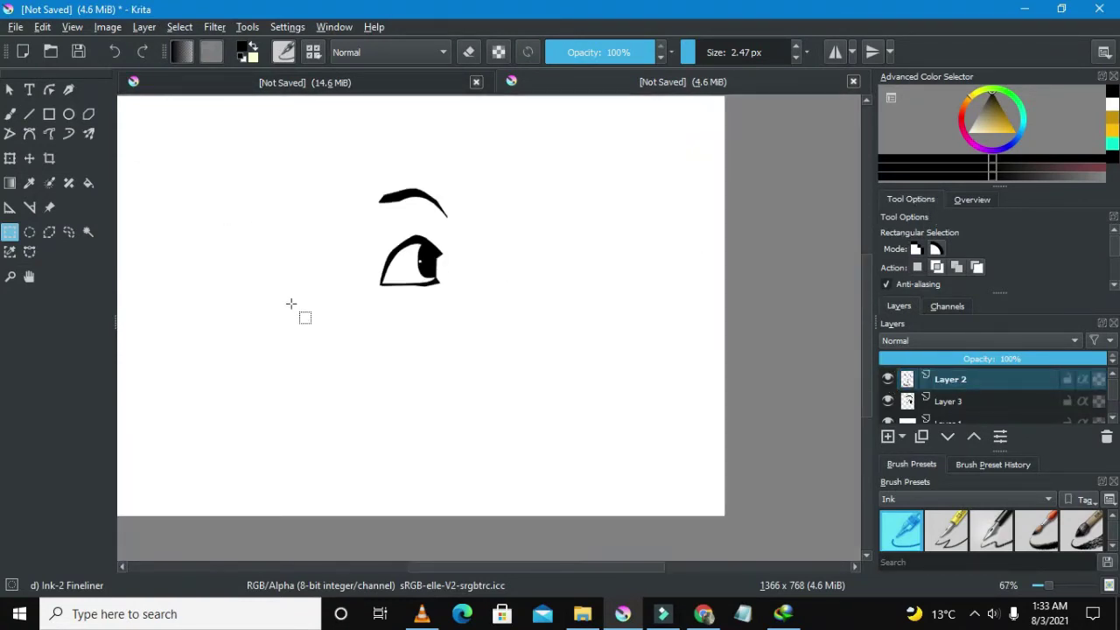
left_click_drag(531, 570, 498, 567)
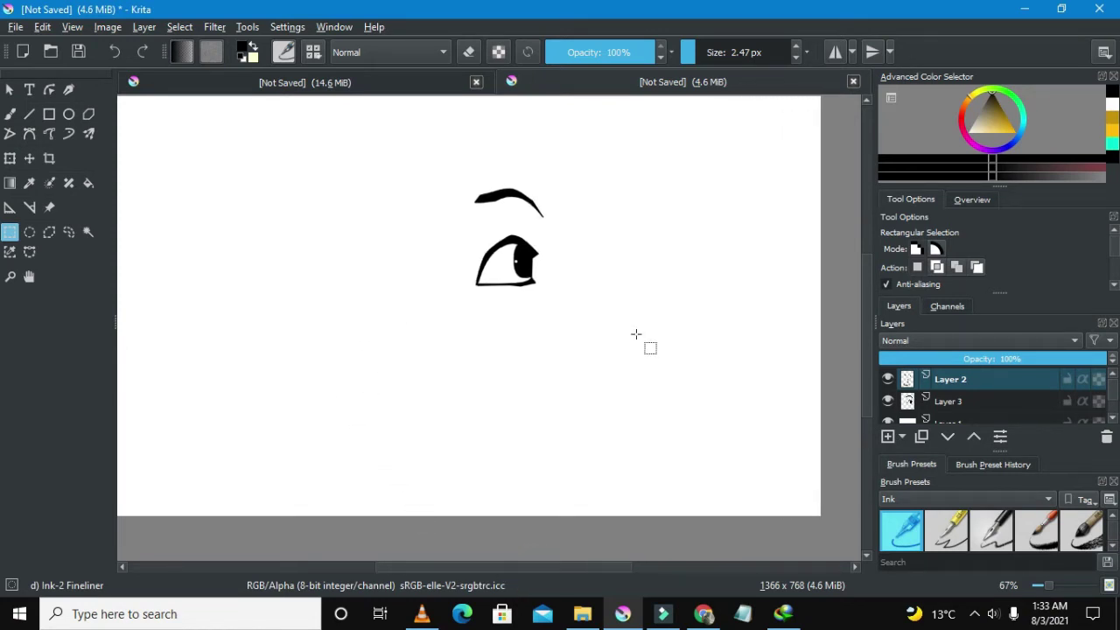
- Start the nose on Layer 2 as a black 3.93 px Bezier curve running leftward from a point just below and left of the eye
left_click(28, 134)
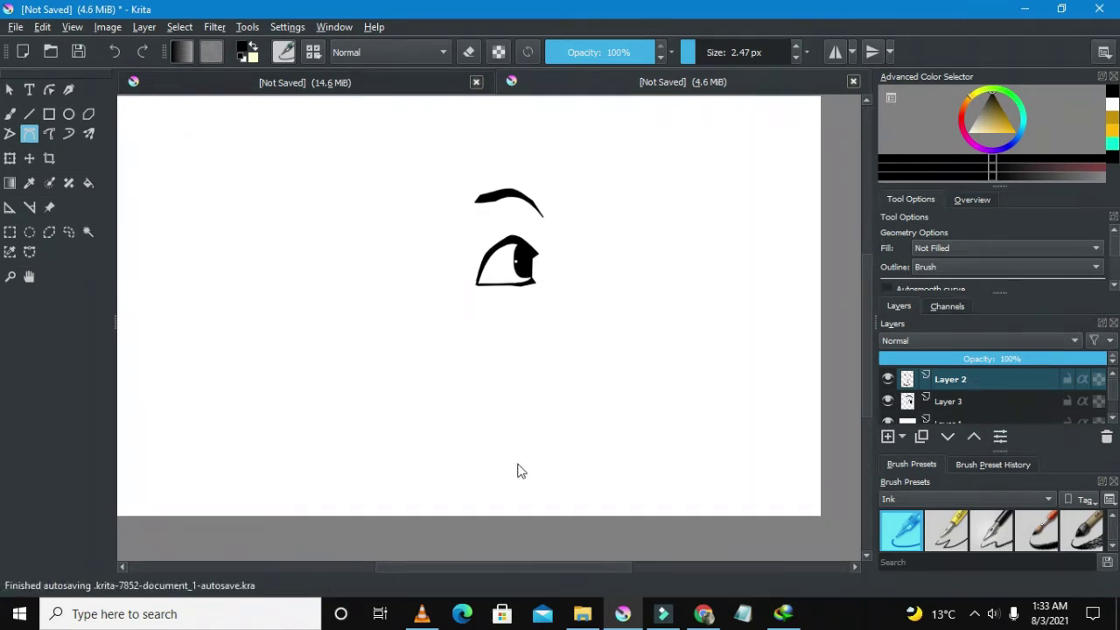
scroll(546, 567, "left", 3)
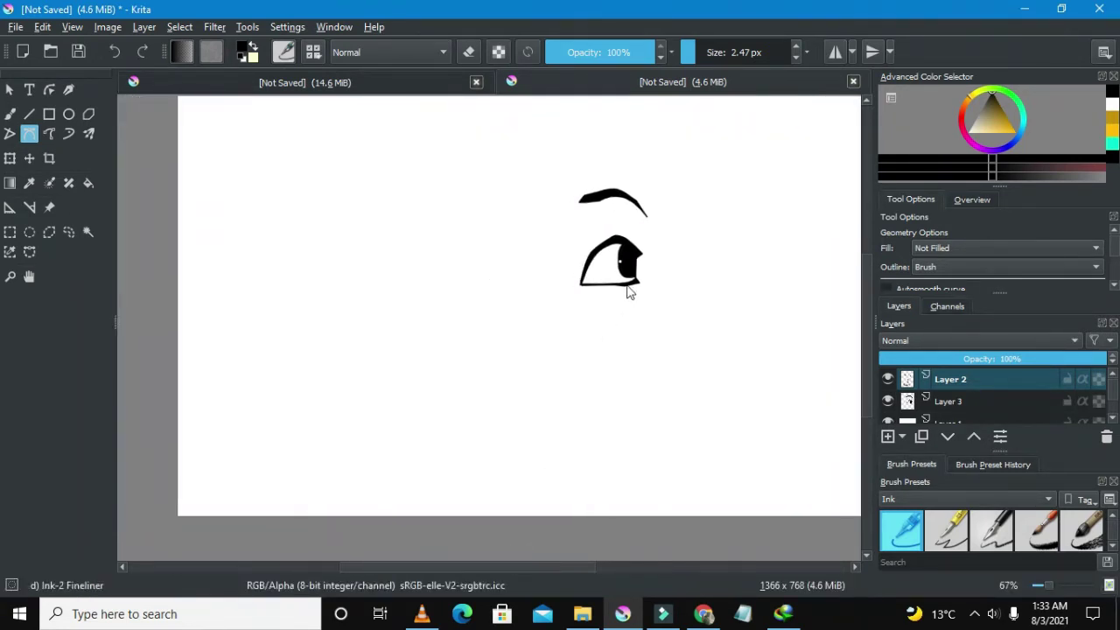
scroll(604, 305, "up", 2)
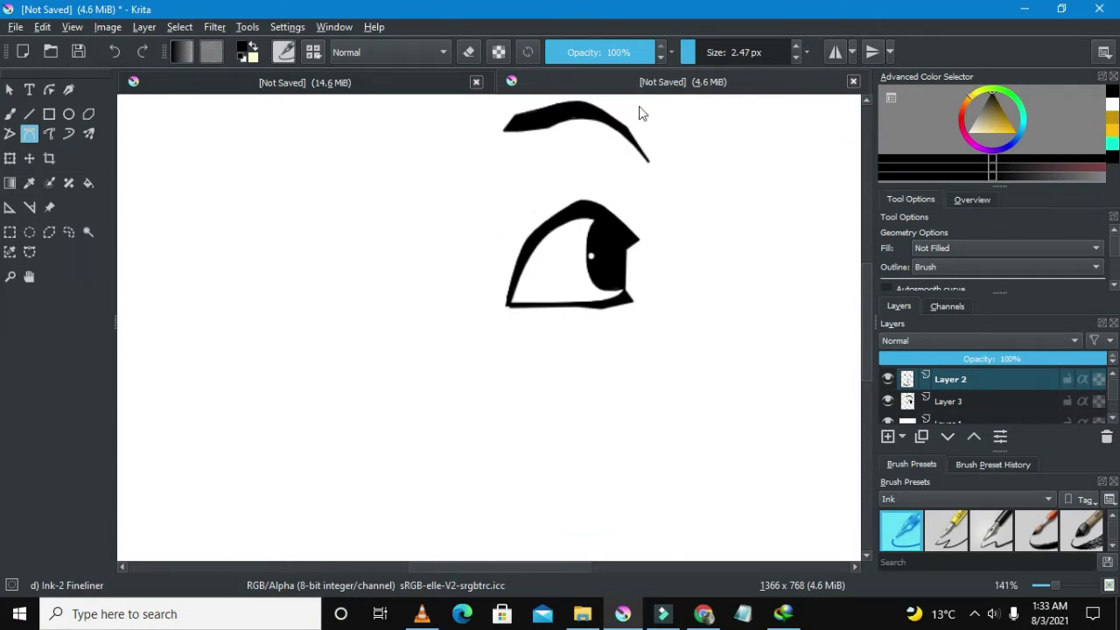
left_click_drag(689, 54, 695, 54)
left_click(453, 323)
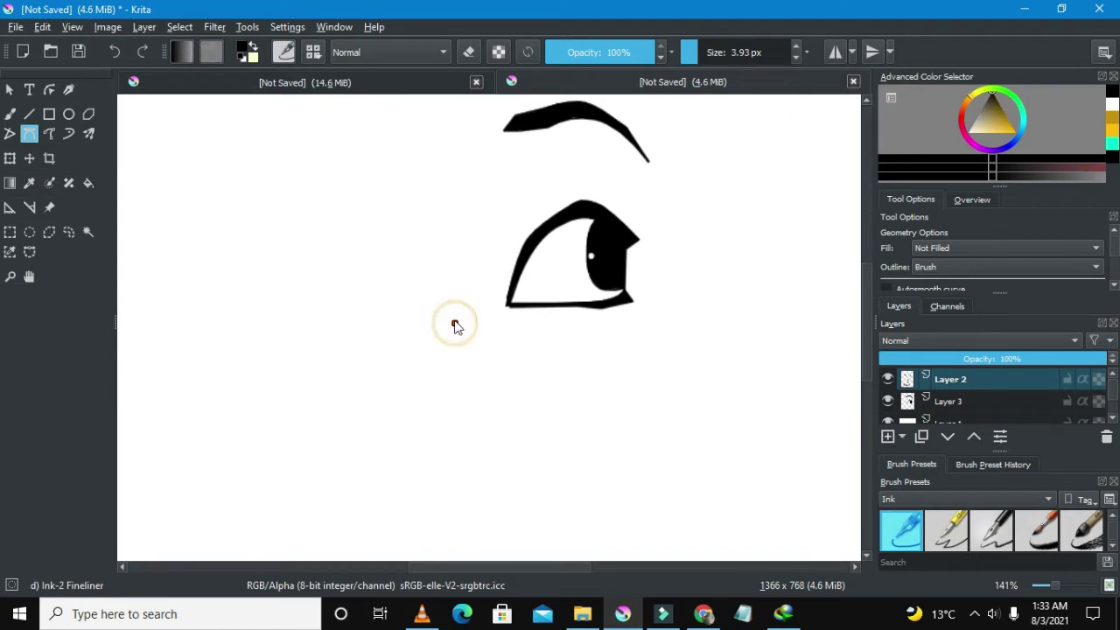
left_click(433, 314)
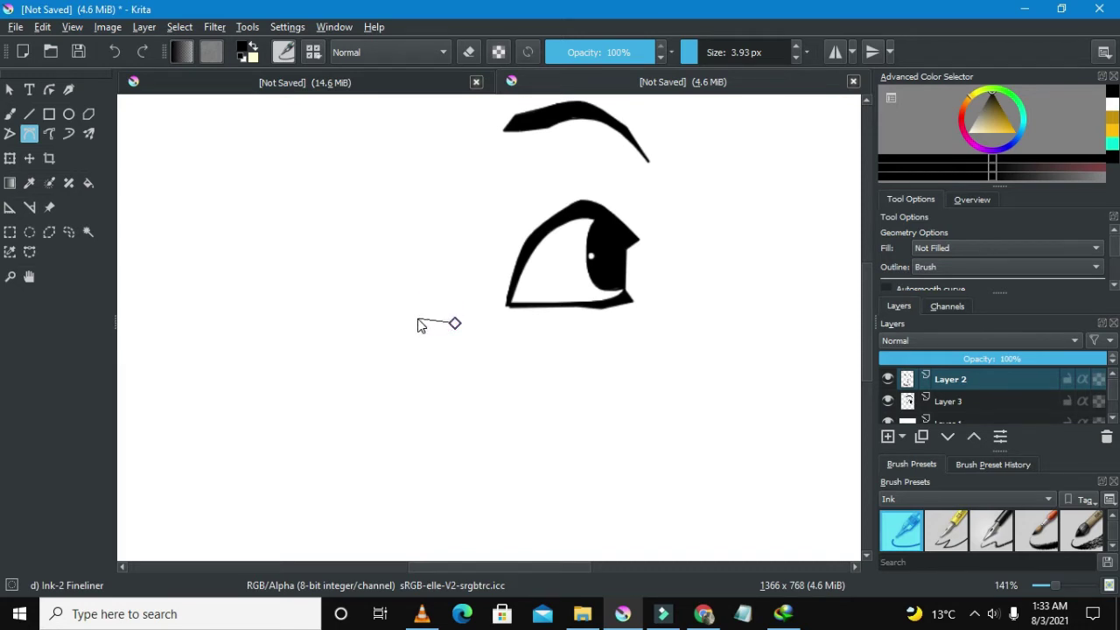
left_click(434, 312)
scroll(446, 313, "up", 1)
left_click(439, 318)
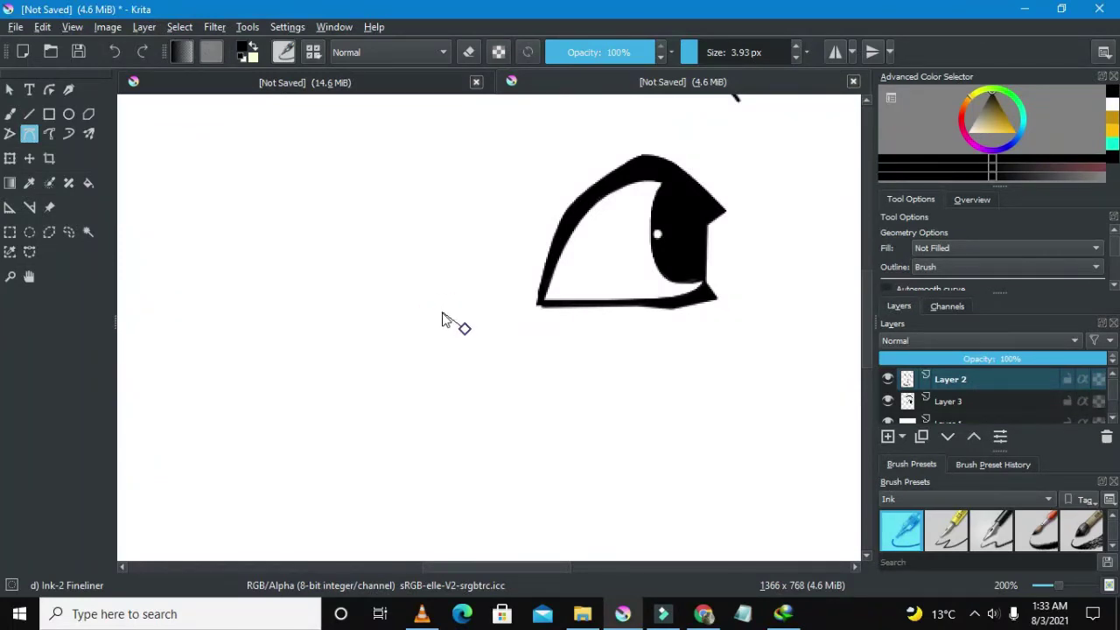
- Arch the nose path over to a pointed tip on the left, hook it back underneath and finish the open curve
left_click_drag(429, 313, 398, 337)
left_click_drag(392, 331, 399, 340)
left_click_drag(401, 342, 393, 334)
left_click_drag(394, 321, 412, 347)
double_click(415, 343)
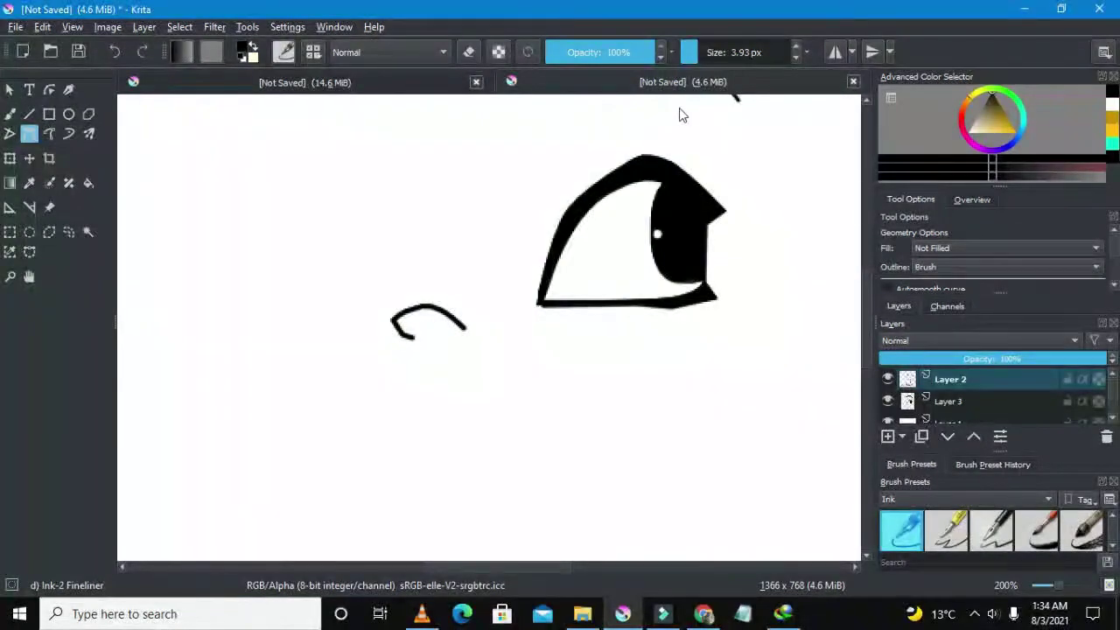
- Draw the nose's wavy underside from inside the tip toward the right with a 2.47 px Bezier curve
left_click(694, 53)
left_click_drag(696, 70, 693, 101)
left_click(407, 330)
left_click(416, 343)
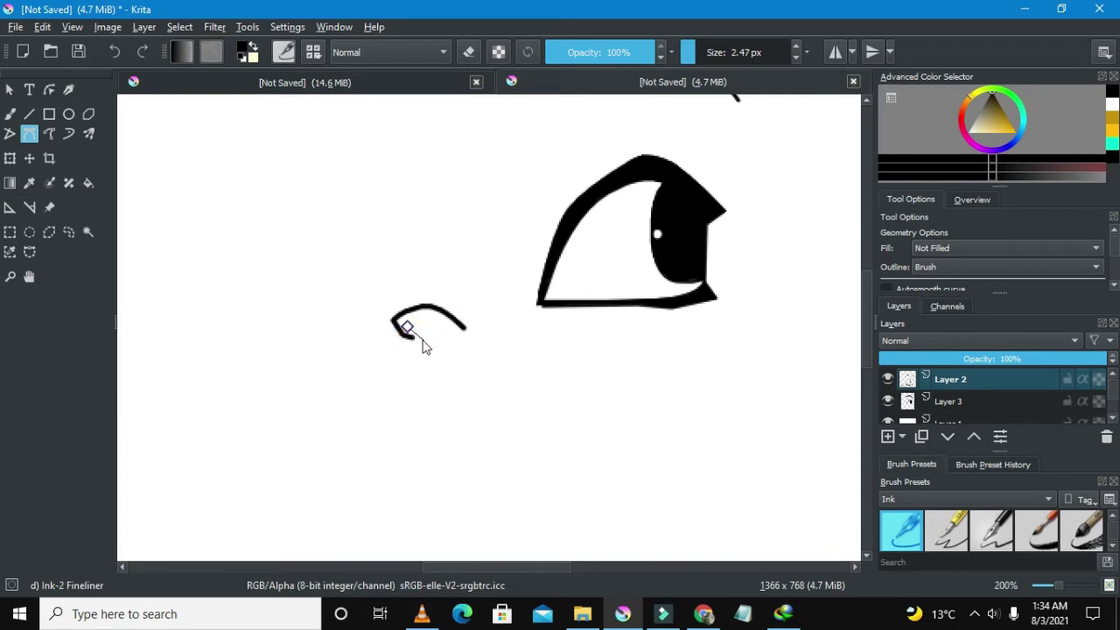
left_click(421, 345)
scroll(444, 339, "down", 3)
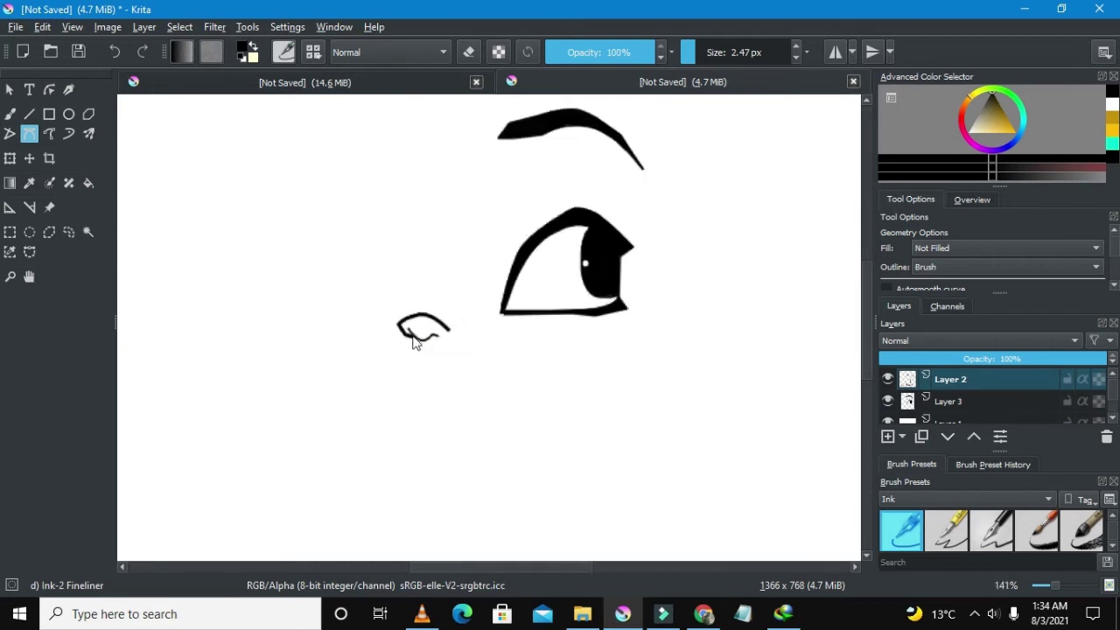
- Add the rounded nostril wing at the right end of the nose's underside with a 3.93 px Bezier curve
scroll(422, 342, "up", 4)
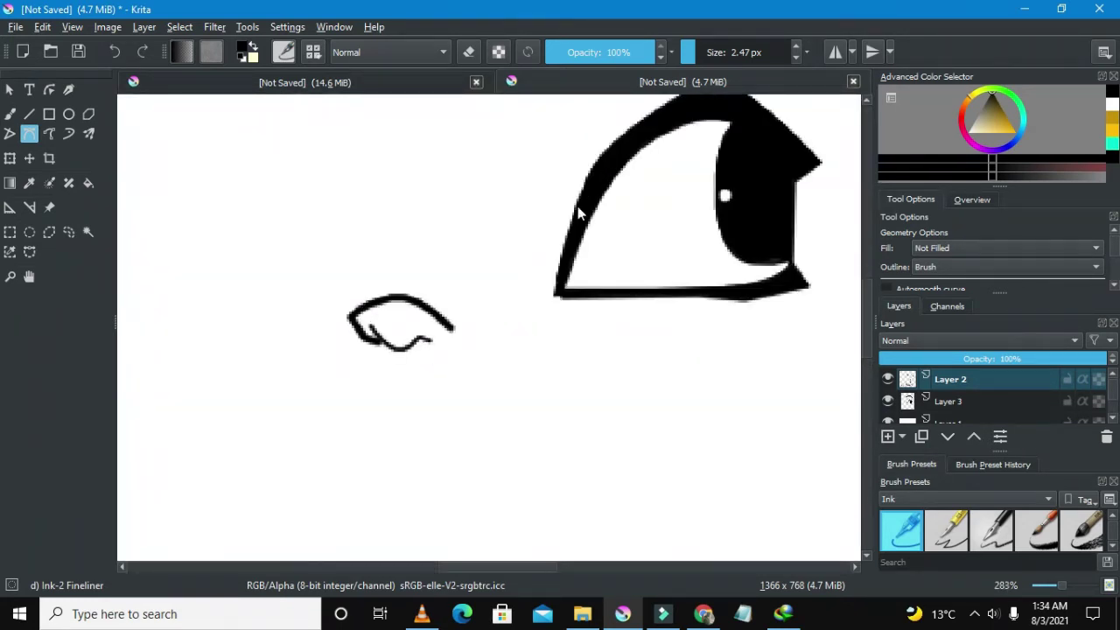
left_click(700, 55)
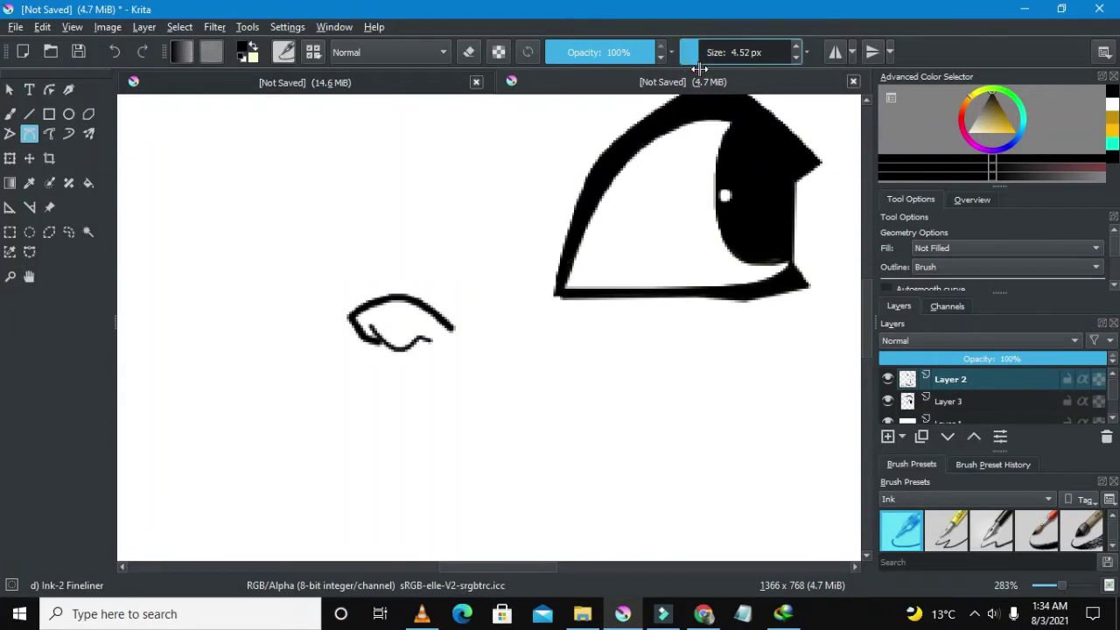
left_click_drag(700, 70, 701, 72)
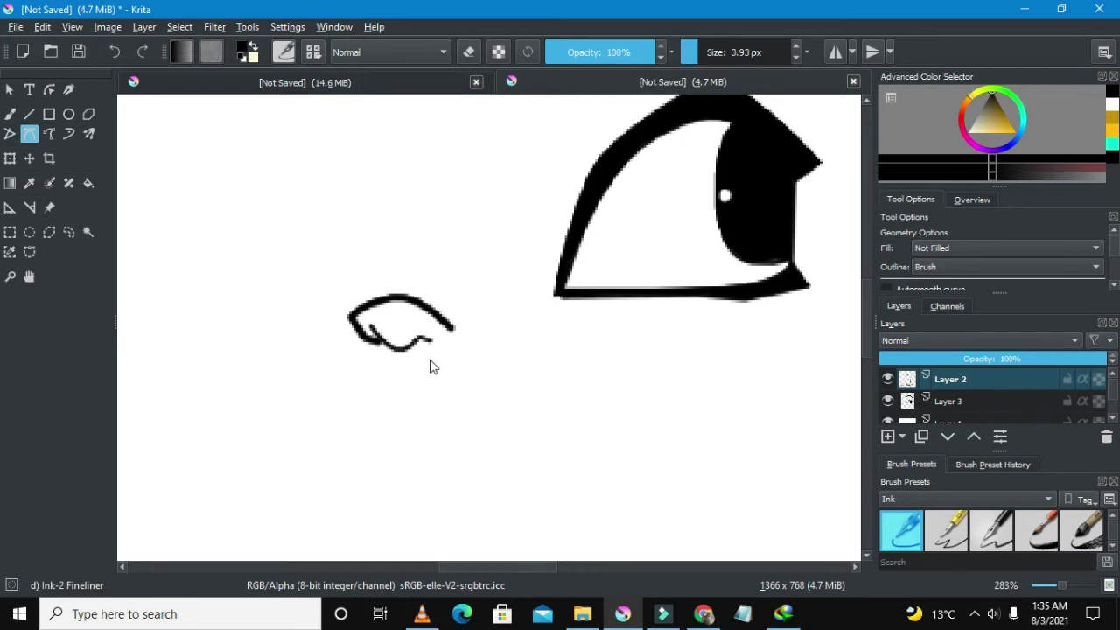
left_click_drag(425, 350, 437, 350)
left_click(452, 350)
left_click_drag(463, 349, 467, 343)
left_click(466, 339)
double_click(458, 321)
scroll(393, 306, "down", 2)
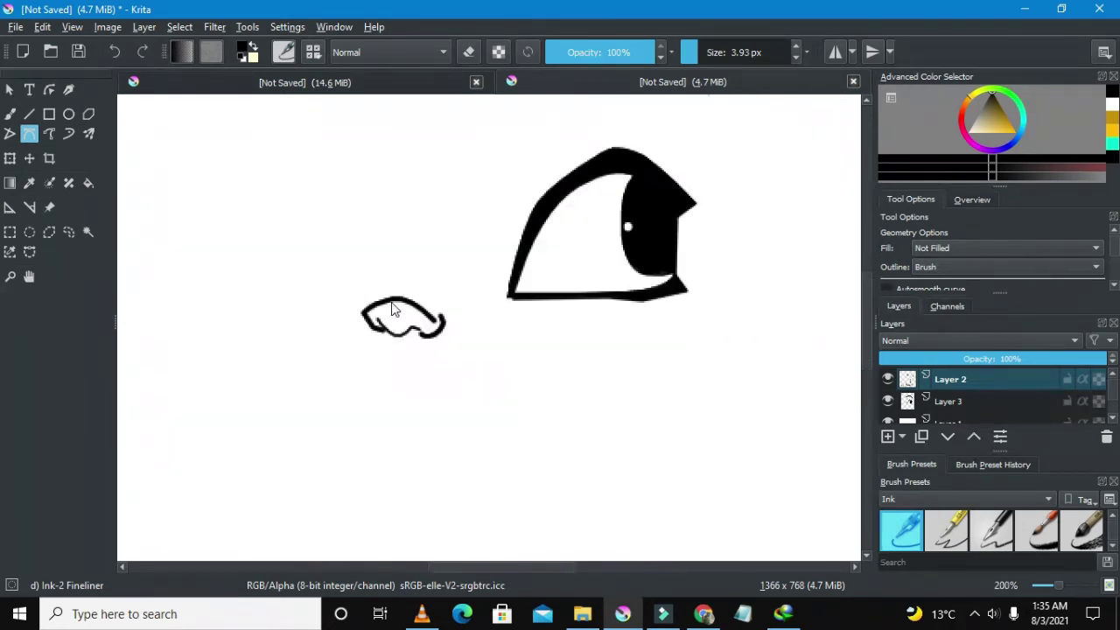
- Erase the right end of the nose's upper arch with a 9.33 px eraser brush, leaving a gap before the nostril wing
scroll(393, 306, "up", 2)
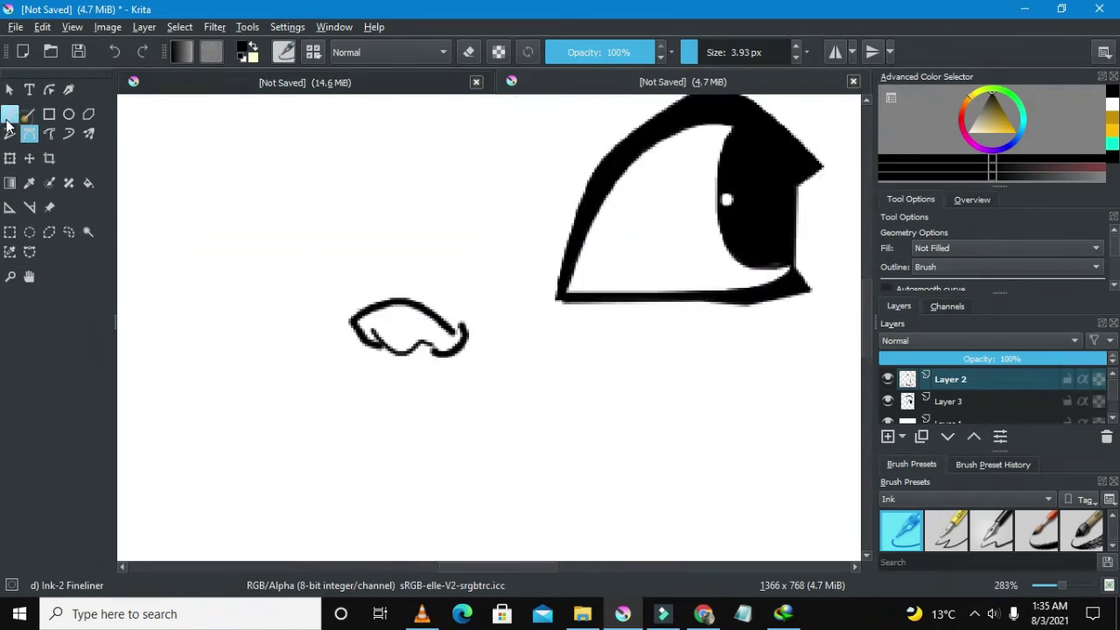
left_click(9, 113)
left_click(705, 52)
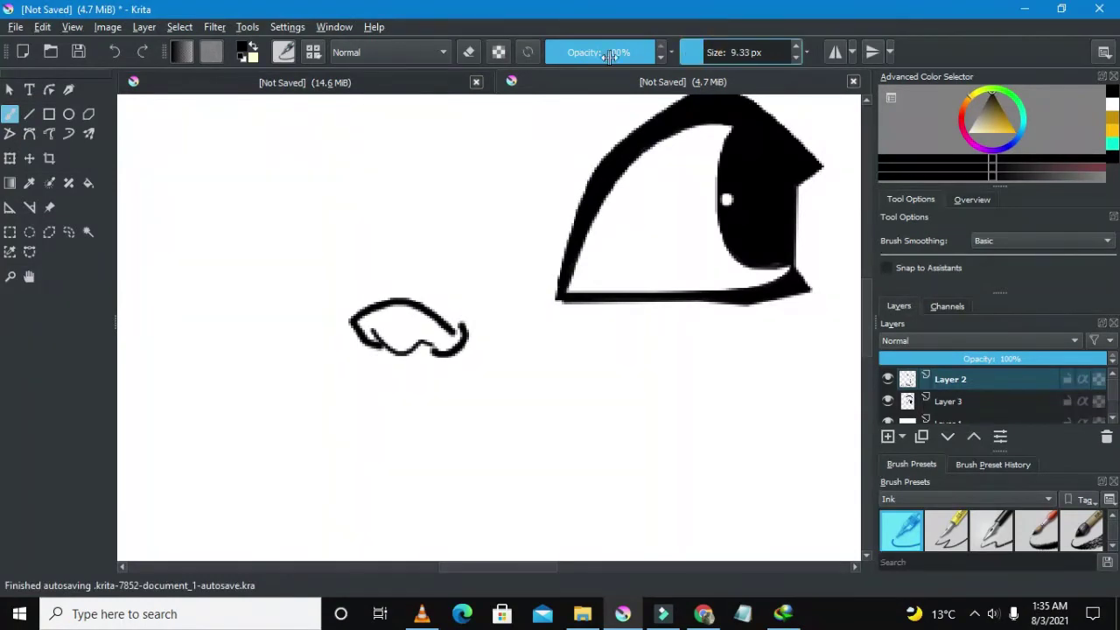
left_click(468, 52)
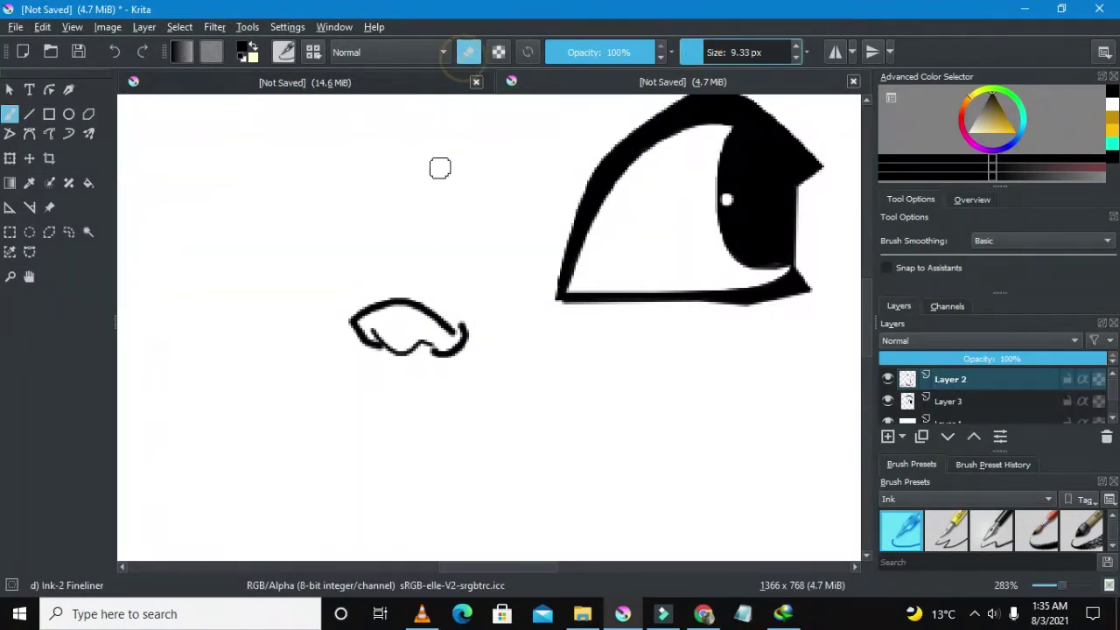
left_click(445, 330)
left_click(445, 332)
left_click(444, 329)
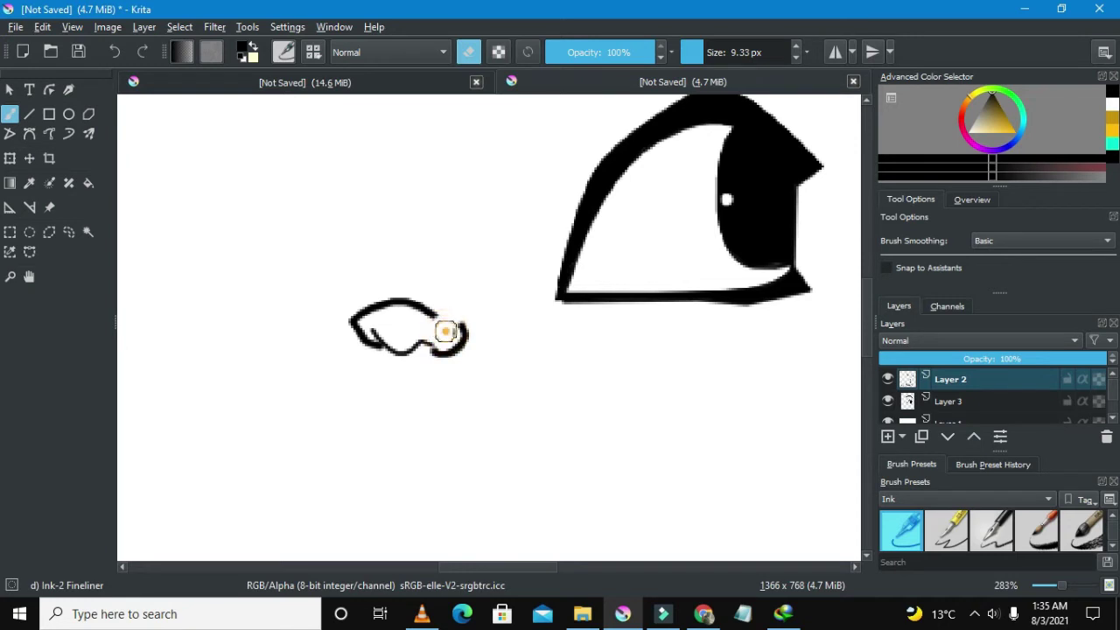
left_click(440, 318)
left_click(449, 331)
left_click(438, 318)
scroll(437, 263, "down", 4)
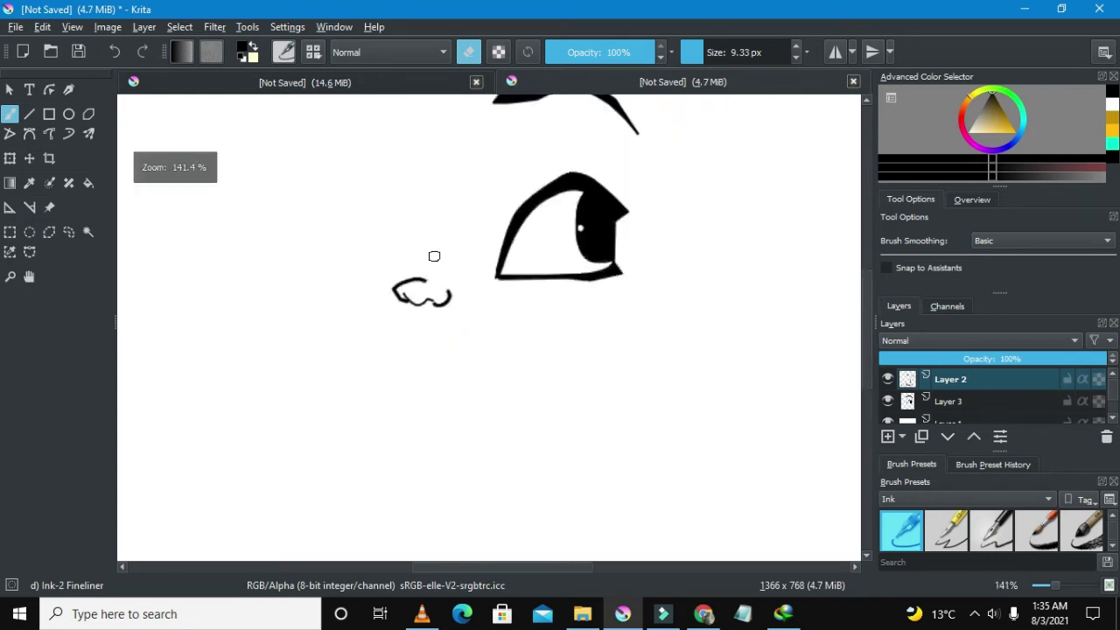
scroll(414, 243, "up", 2)
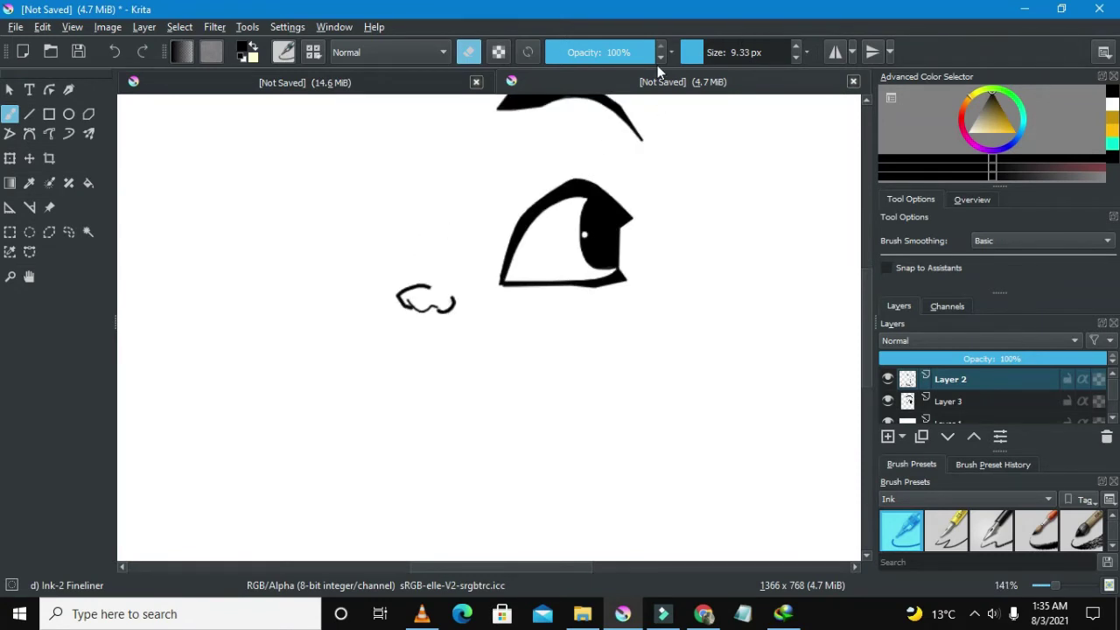
- Start the upper lip outline below the nose with a 2.47 px Bezier path, sloping down to a small pointed right mouth corner
left_click_drag(714, 65, 697, 64)
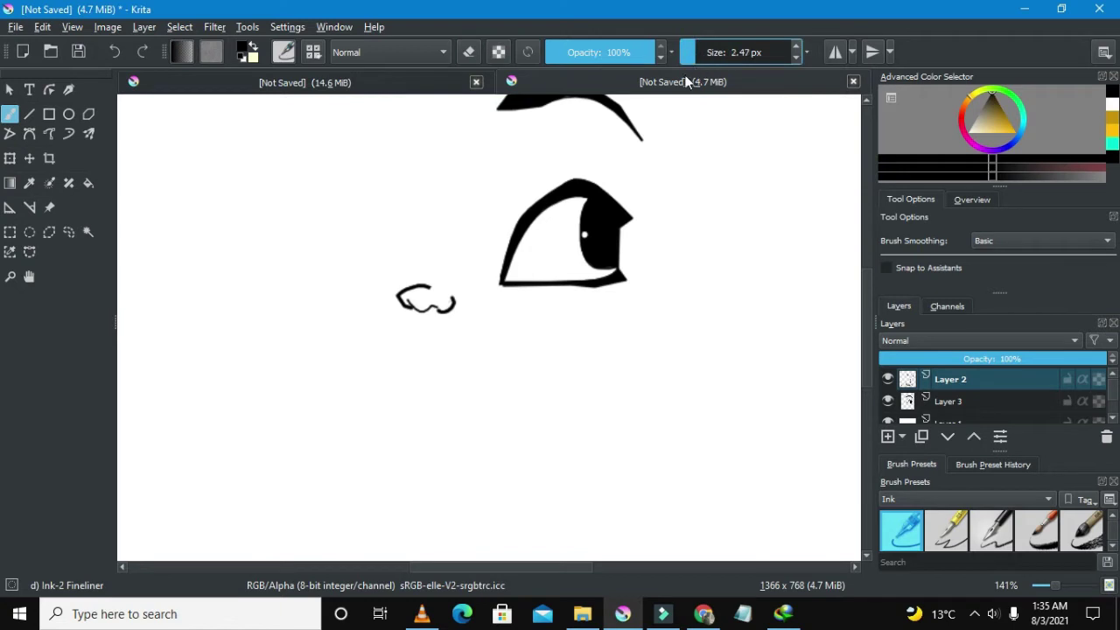
scroll(365, 259, "down", 1)
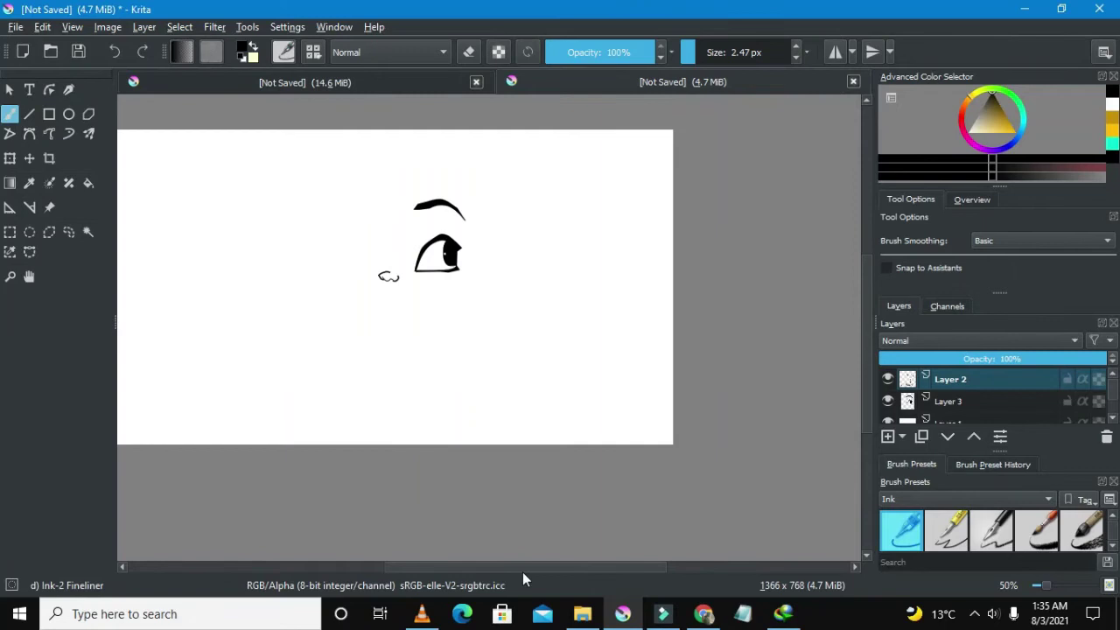
left_click_drag(530, 573, 503, 569)
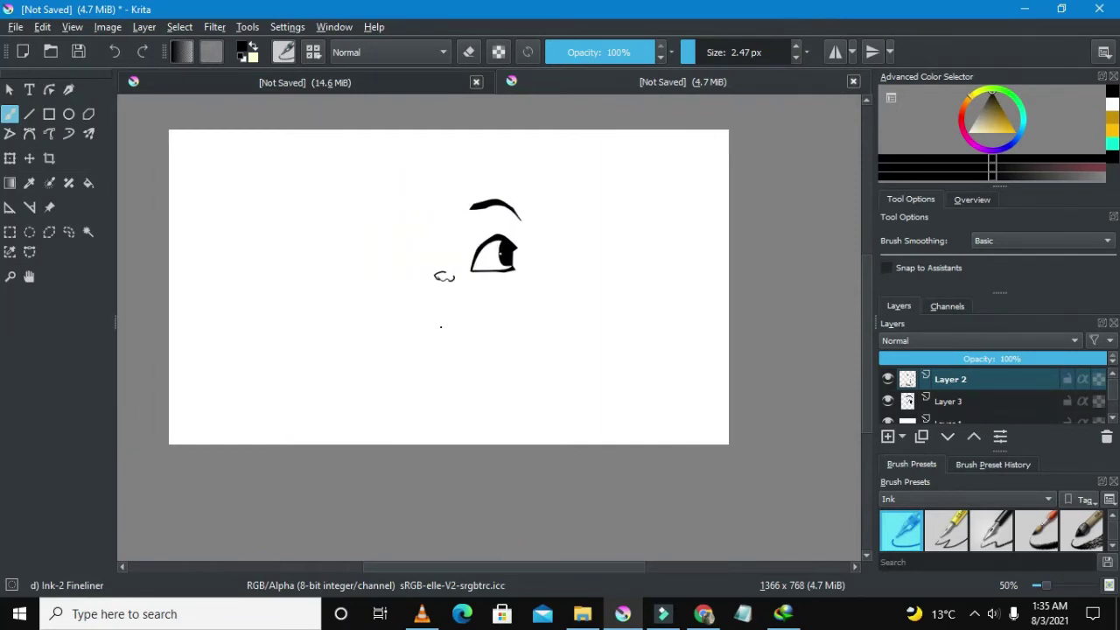
scroll(441, 327, "up", 2)
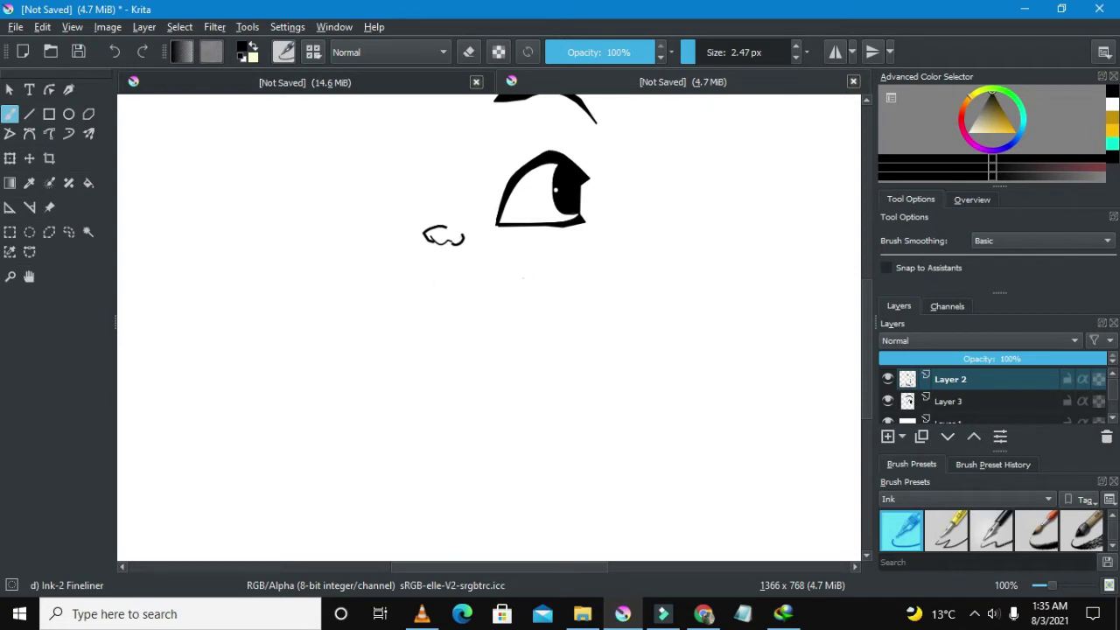
scroll(479, 276, "up", 2)
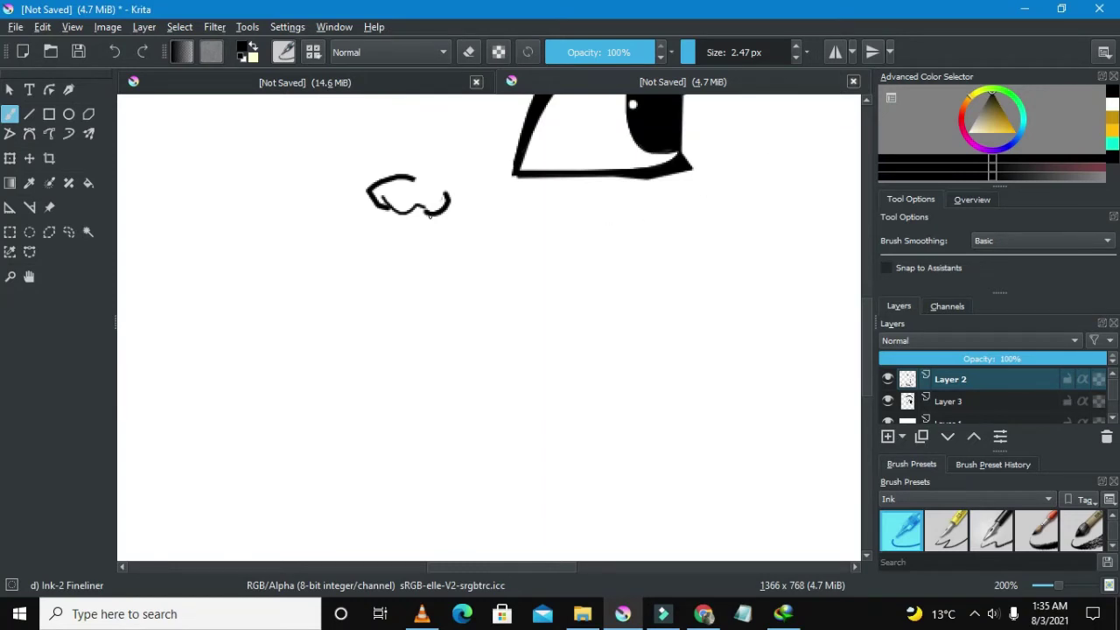
left_click(32, 137)
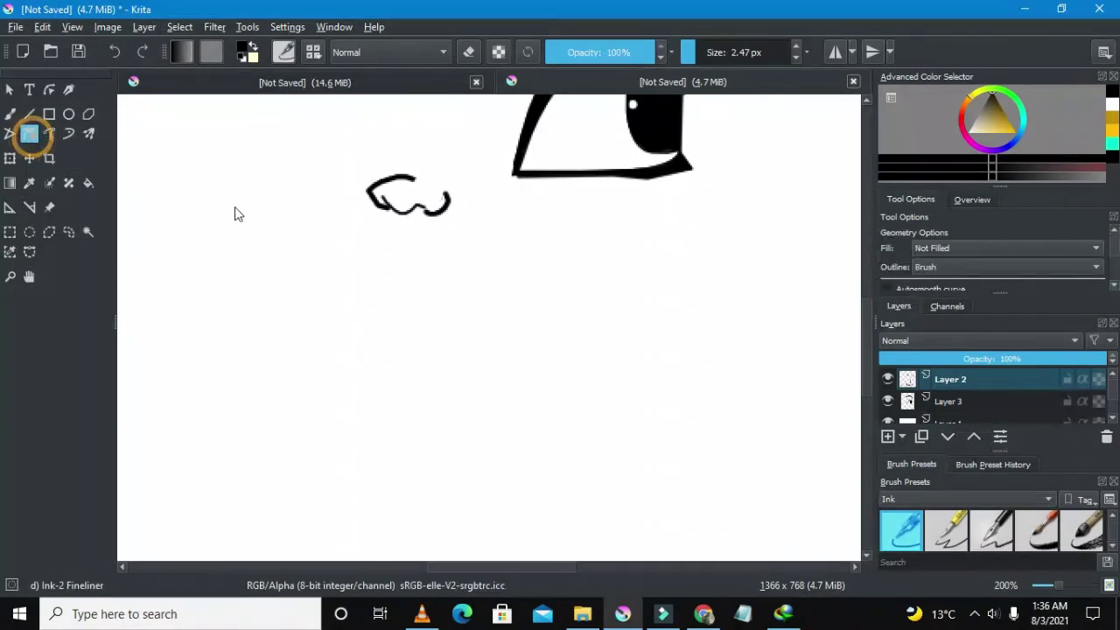
left_click(406, 240)
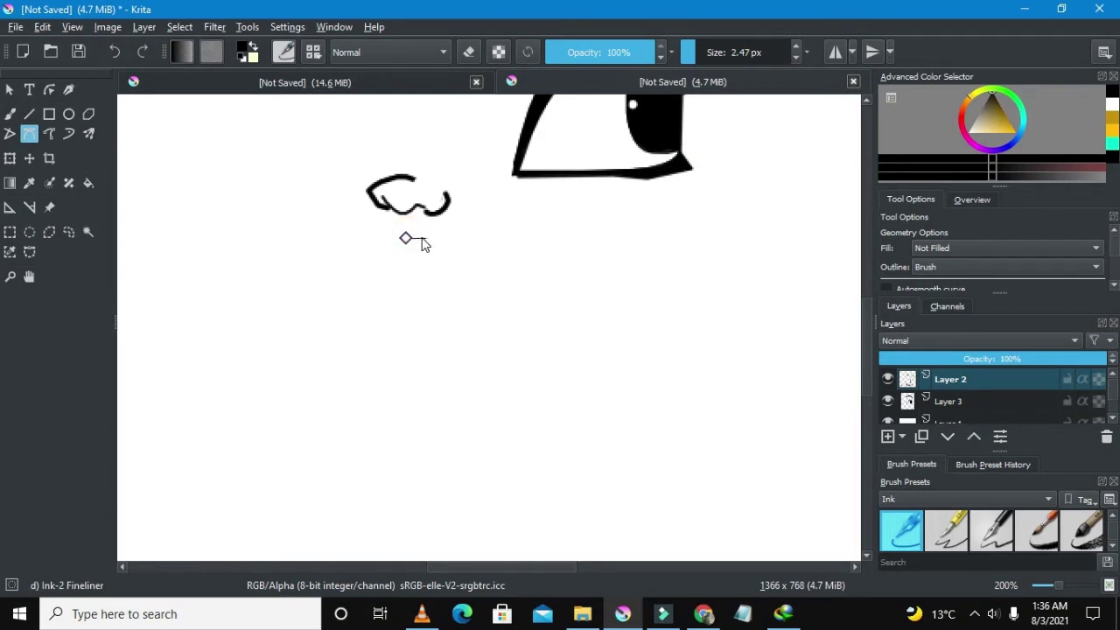
left_click_drag(427, 248, 448, 255)
left_click(453, 267)
left_click(463, 261)
left_click(460, 261)
- Run the upper lip path back along a nearly straight bottom edge and around a short pointed left mouth corner
left_click(411, 265)
left_click(383, 266)
left_click(367, 266)
left_click(358, 262)
left_click(363, 253)
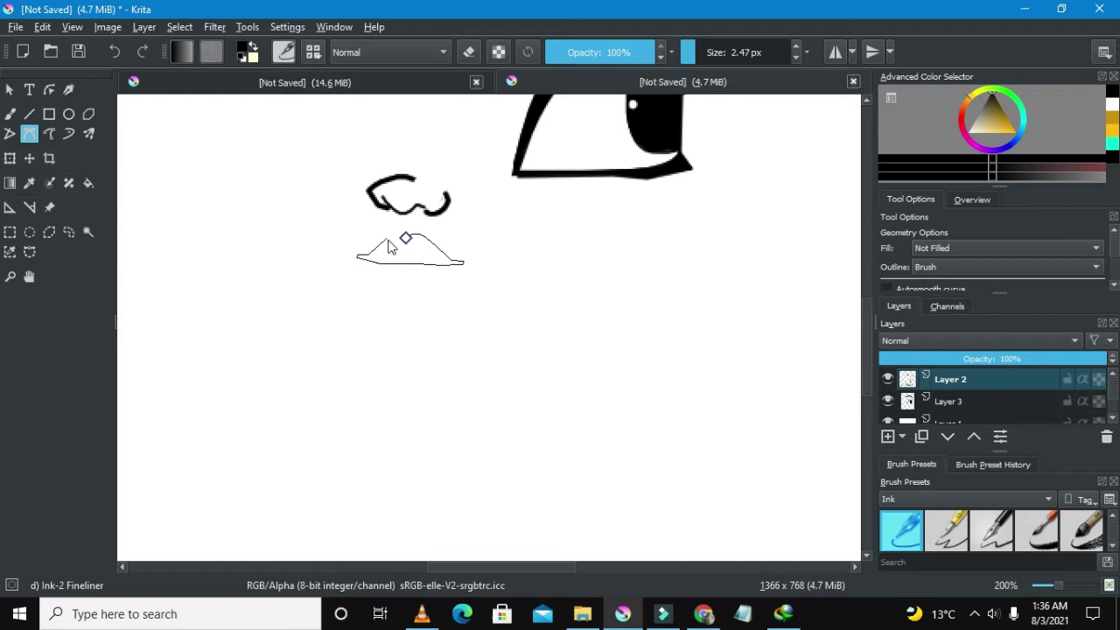
- Curve the lip path up over the left peak, dip it into the cupid's bow and close it at its starting point
left_click(386, 244)
left_click(389, 242)
left_click(386, 237)
scroll(385, 238, "up", 3)
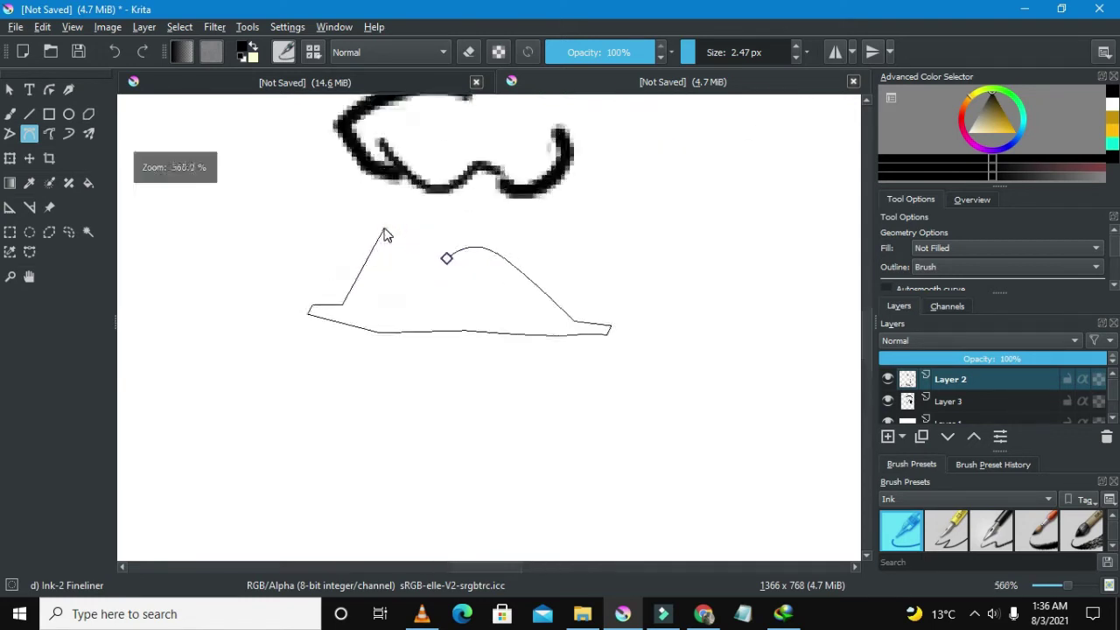
left_click(393, 239)
left_click(388, 237)
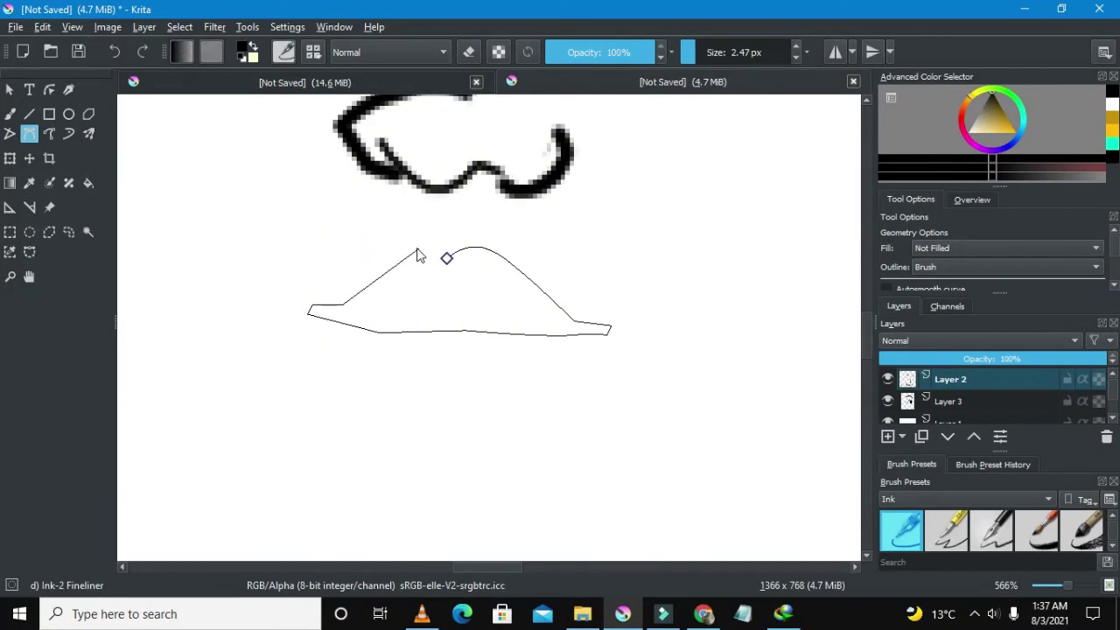
left_click(385, 238)
left_click_drag(383, 243, 417, 257)
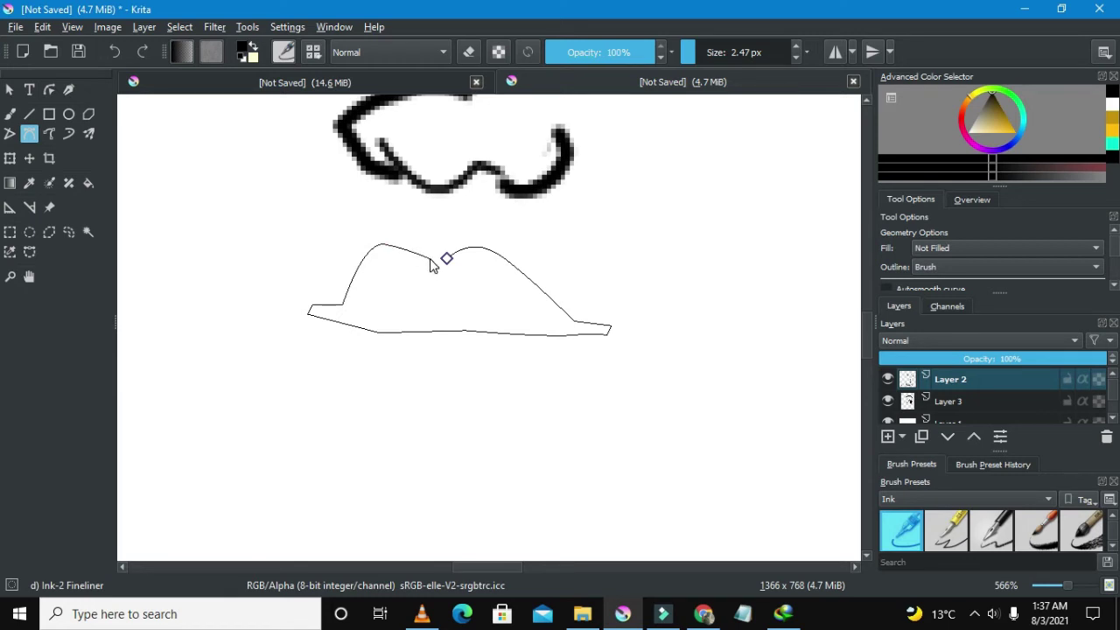
left_click(432, 262)
left_click(432, 268)
scroll(429, 268, "up", 2)
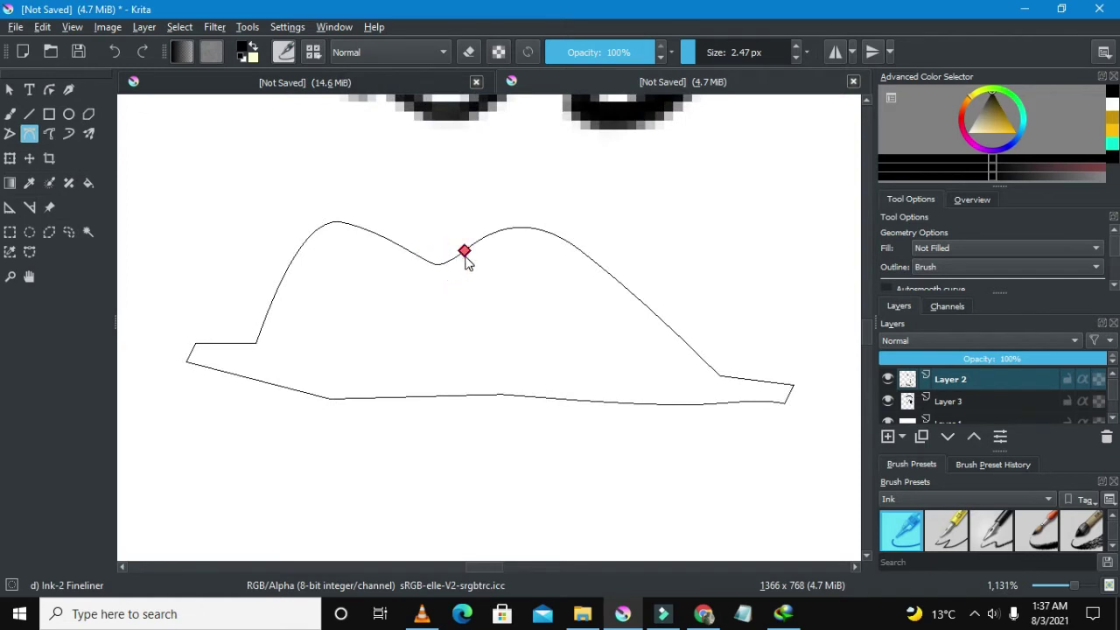
left_click(464, 251)
scroll(435, 256, "down", 5)
scroll(435, 255, "down", 4)
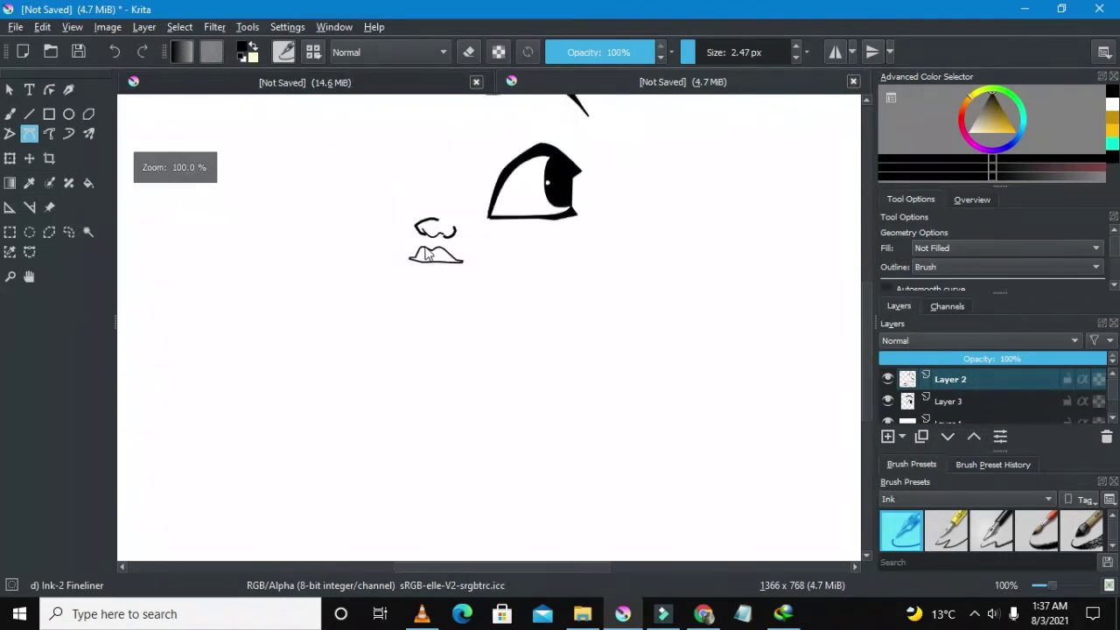
- Draw a short, shallow lower lip curve beneath the mouth with a 3.40 px Bezier path
scroll(428, 253, "up", 3)
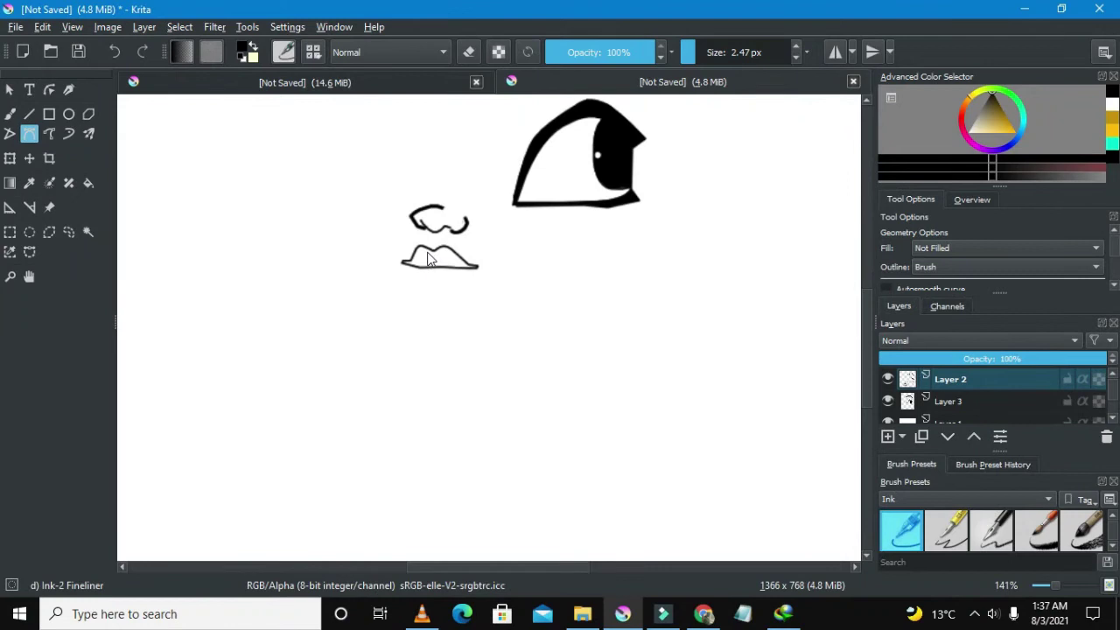
scroll(429, 261, "up", 3)
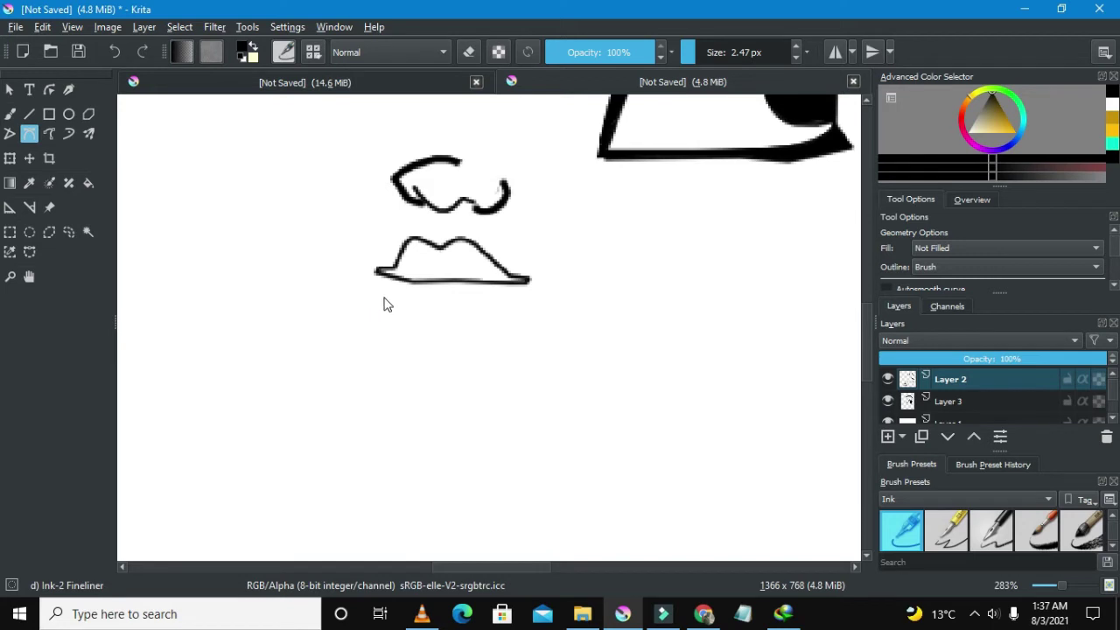
mouse_move(694, 64)
left_mouse_down()
mouse_move(693, 89)
mouse_move(687, 49)
mouse_move(698, 77)
left_mouse_up()
left_click(388, 296)
left_click_drag(422, 311, 441, 312)
left_click(408, 305)
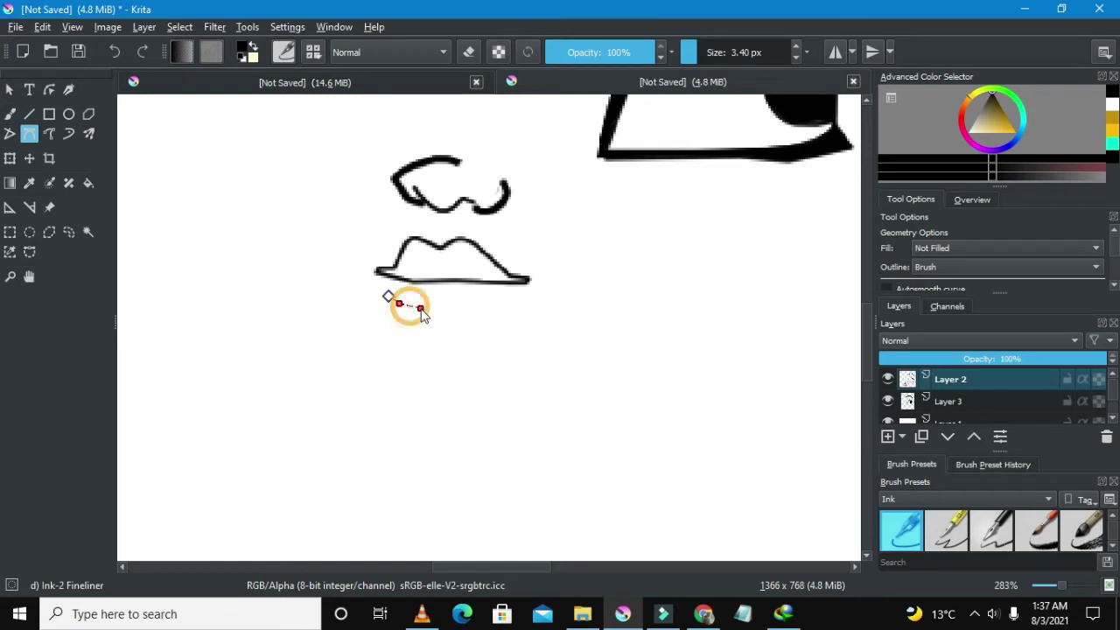
left_click(483, 312)
left_click(481, 312)
double_click(494, 304)
scroll(401, 269, "down", 5)
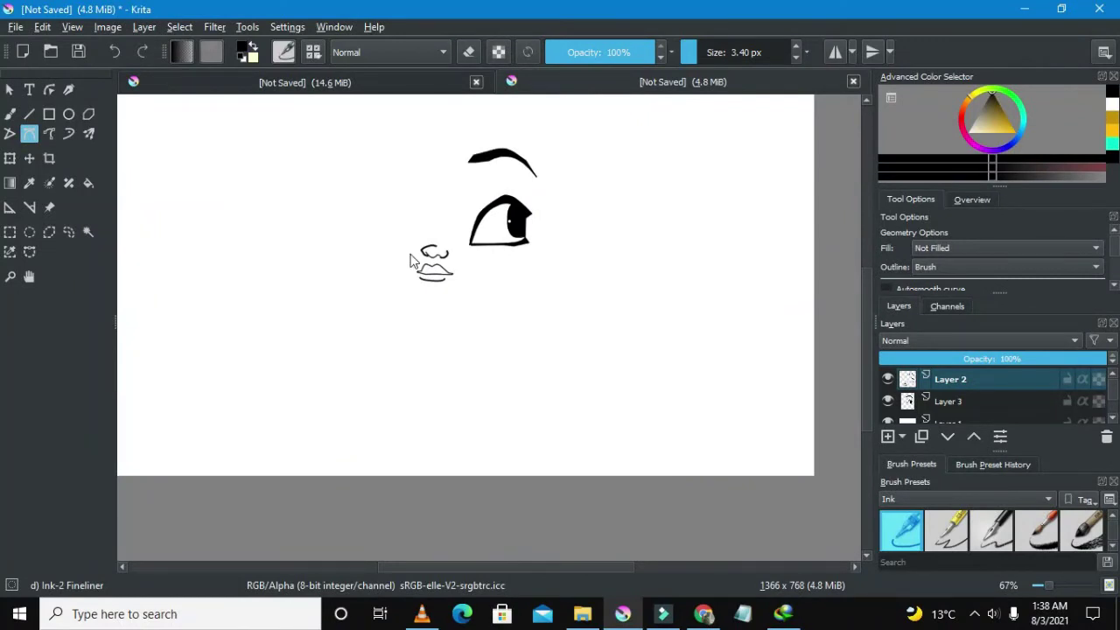
- Draw the jawline with a 2.47 px Bezier curve from below the eye's outer corner down to the chin and up the left side
scroll(410, 261, "up", 1)
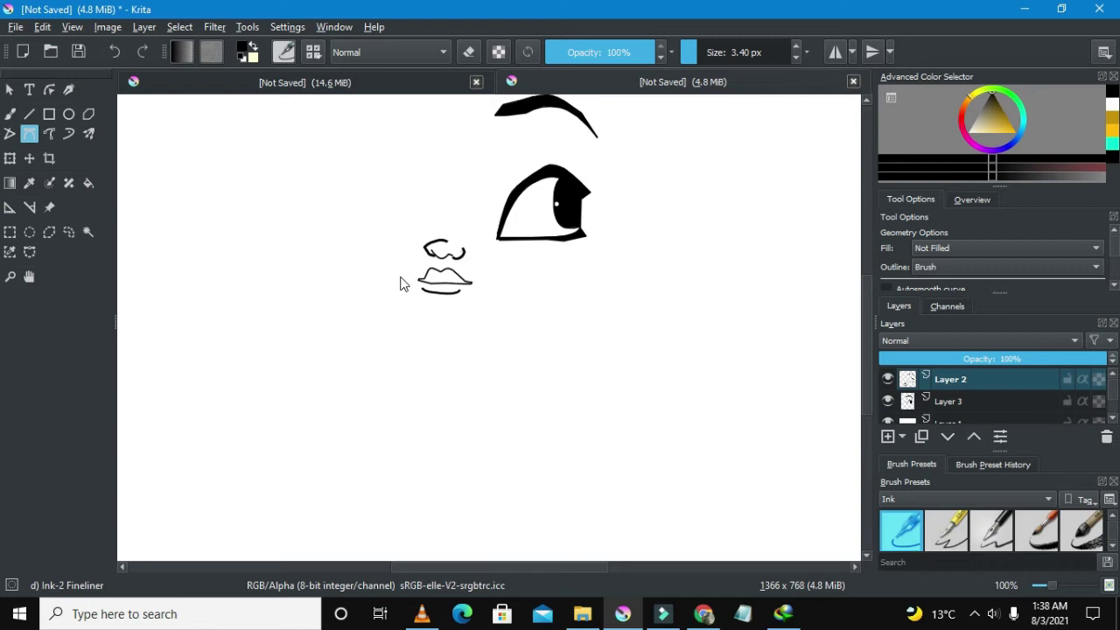
scroll(527, 268, "down", 1)
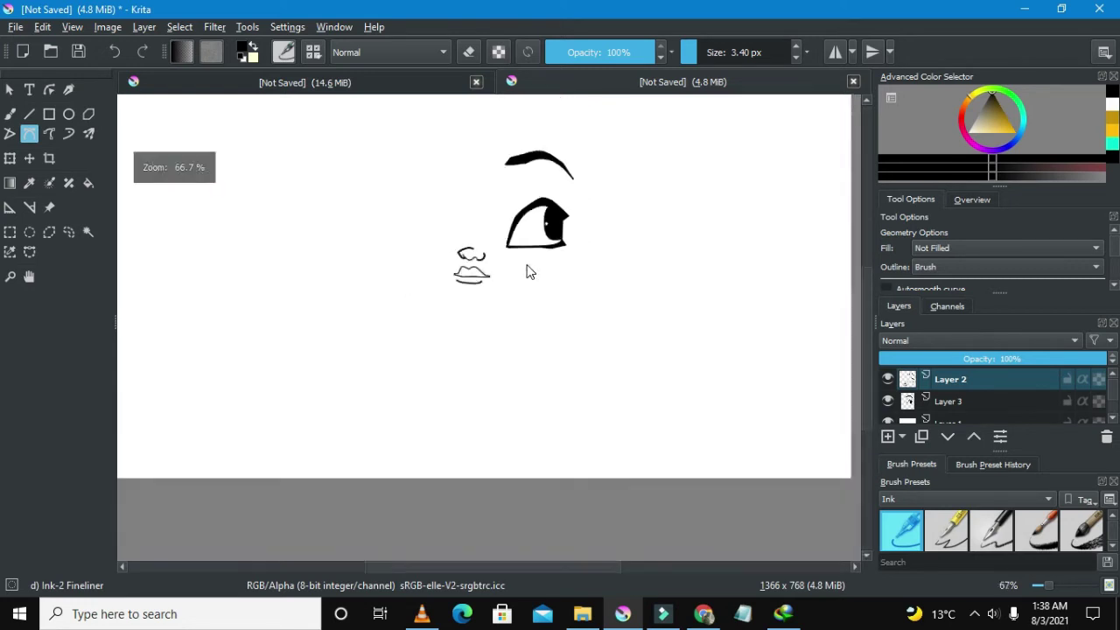
scroll(559, 293, "up", 1)
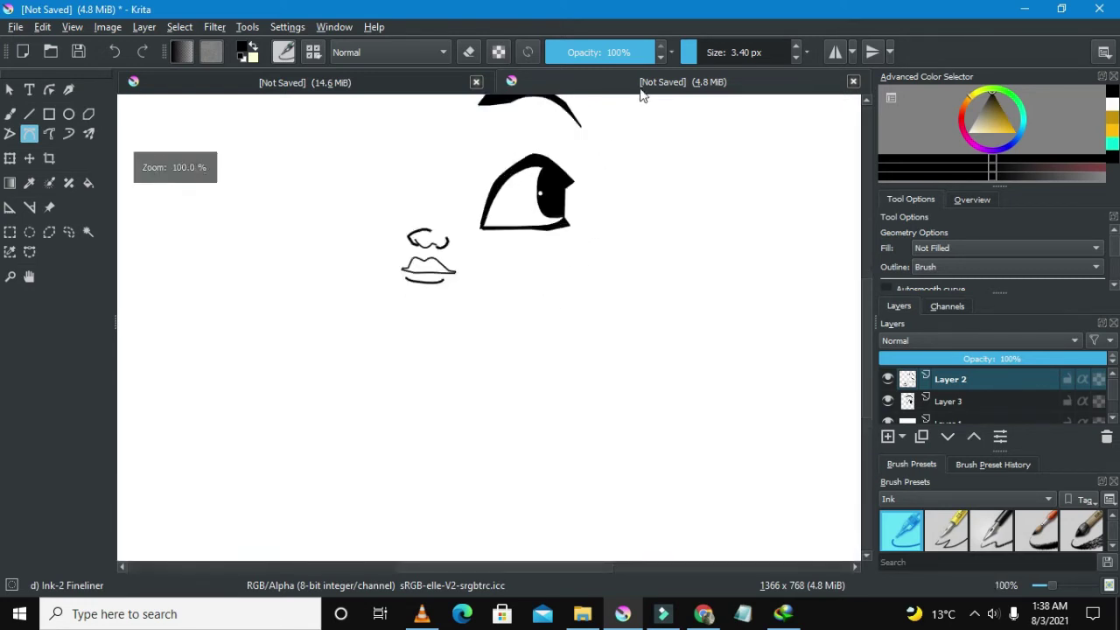
left_click(694, 55)
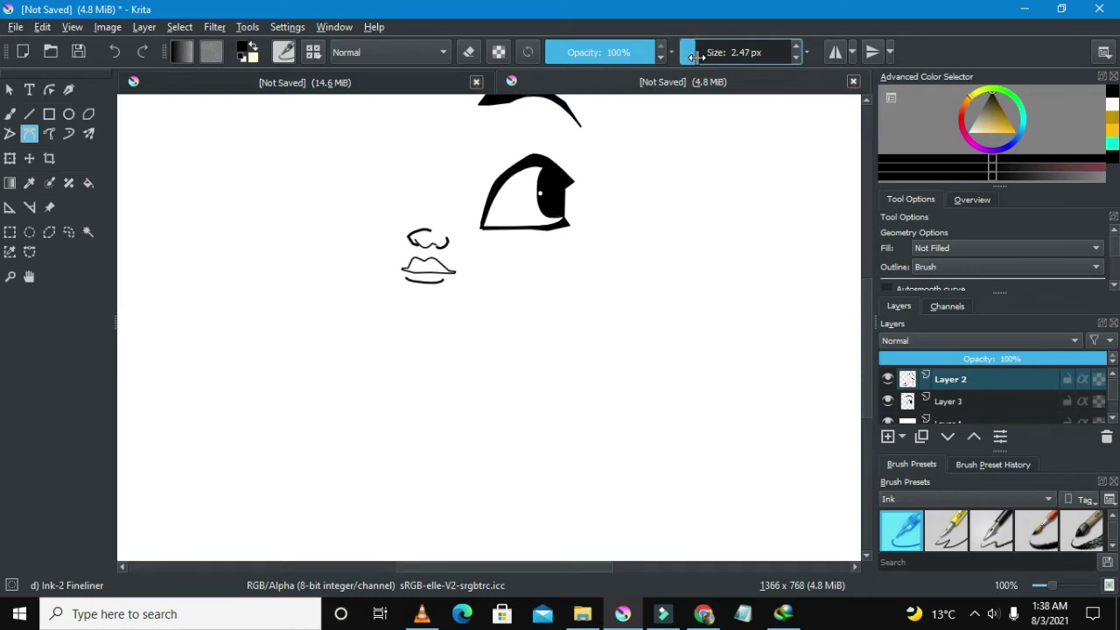
left_click(566, 242)
scroll(563, 276, "up", 1)
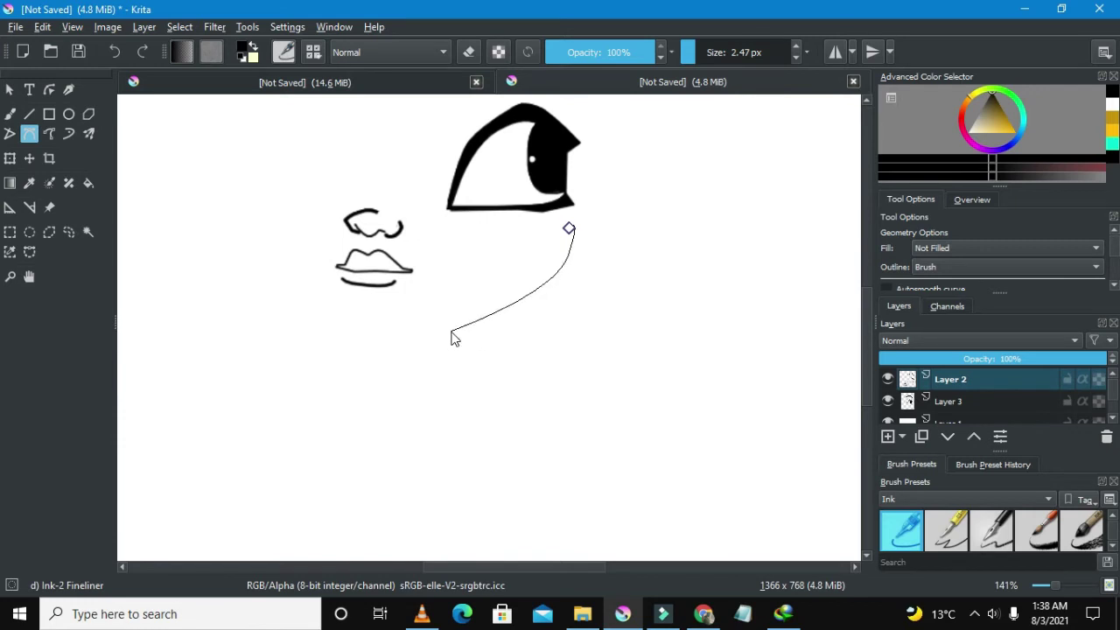
left_click(368, 349)
key("1")
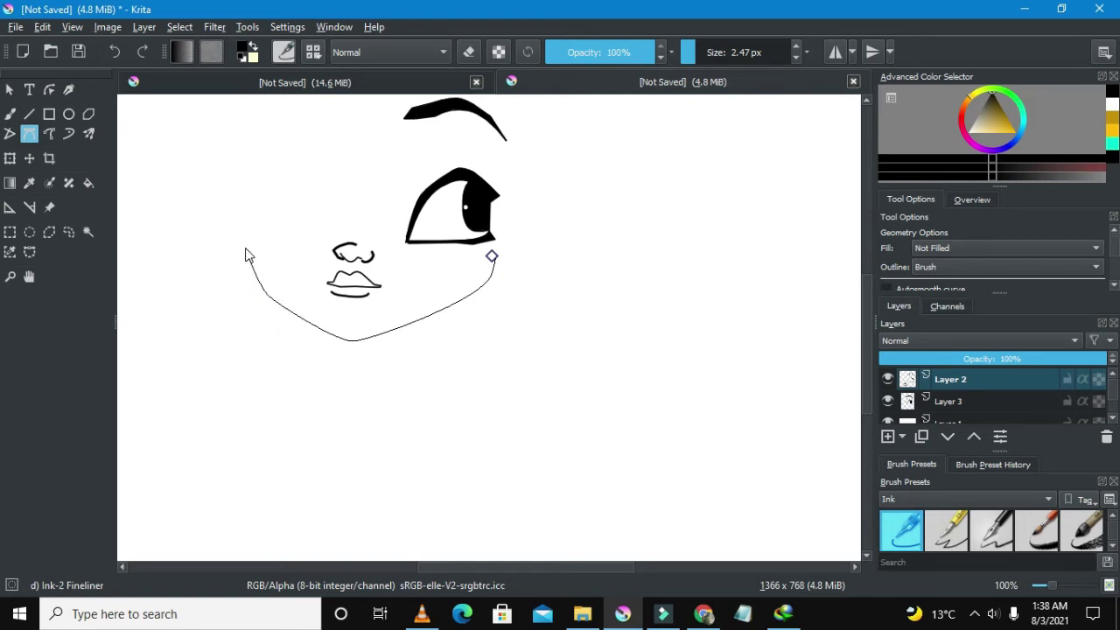
left_click(280, 294)
left_click(271, 279)
left_click(253, 254)
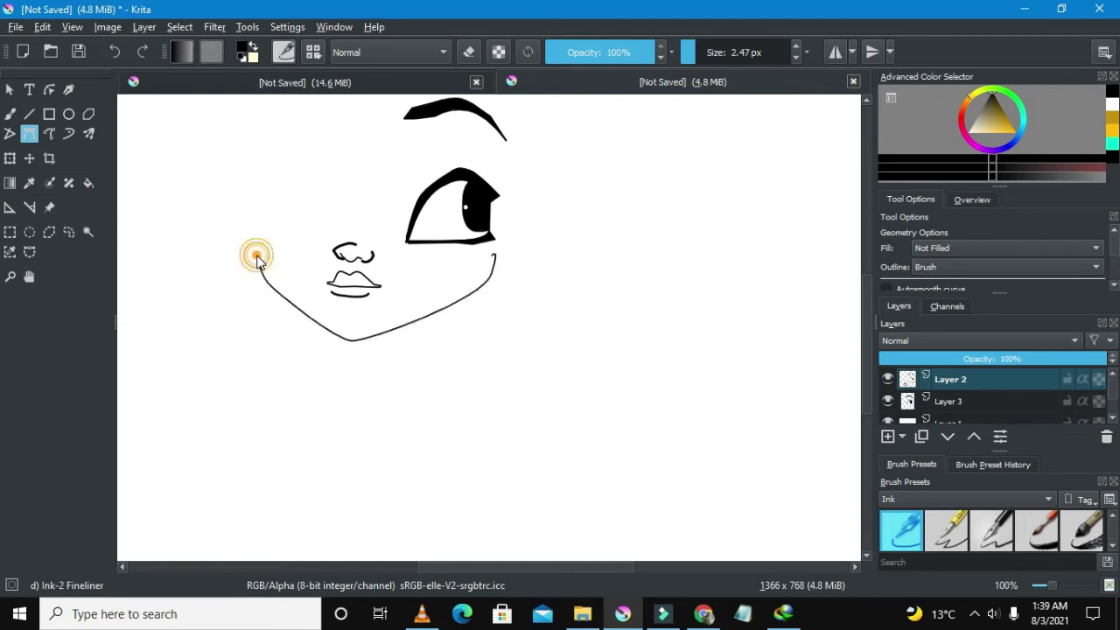
scroll(262, 256, "down", 3)
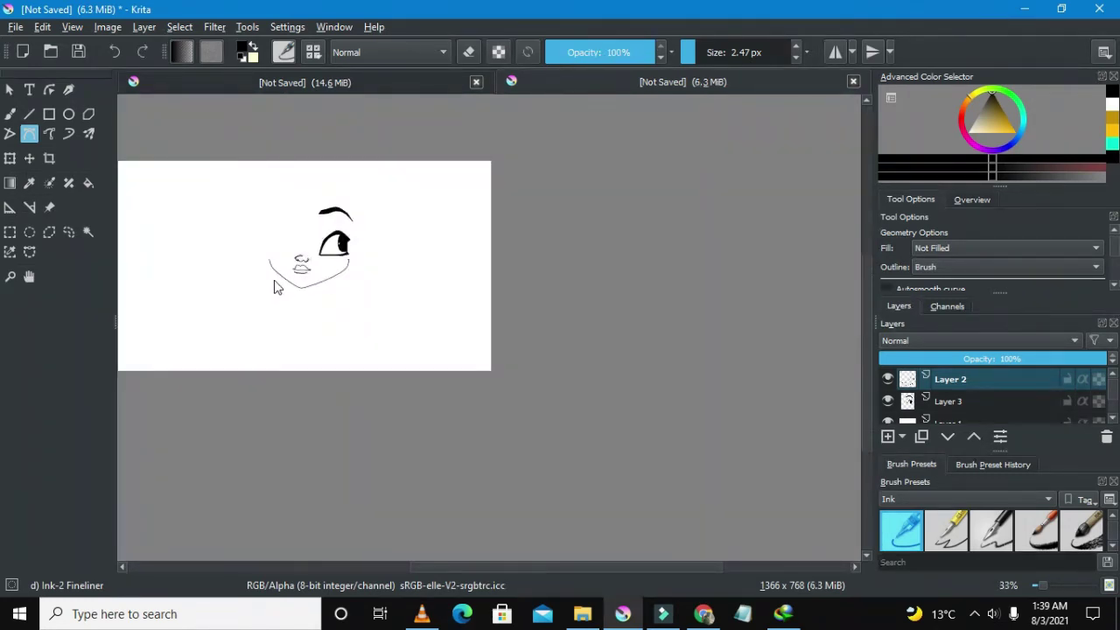
- Draw a small closed V-shaped piece beside the upper right end of the jawline with a 2.47 px Bezier path
scroll(273, 280, "up", 2)
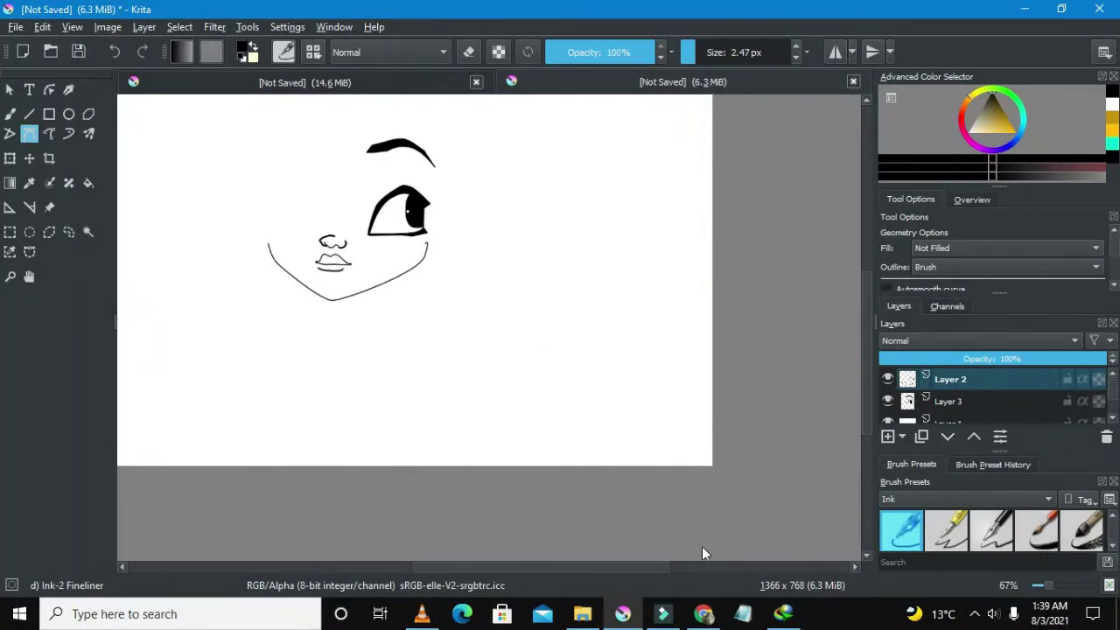
scroll(639, 558, "up", 1)
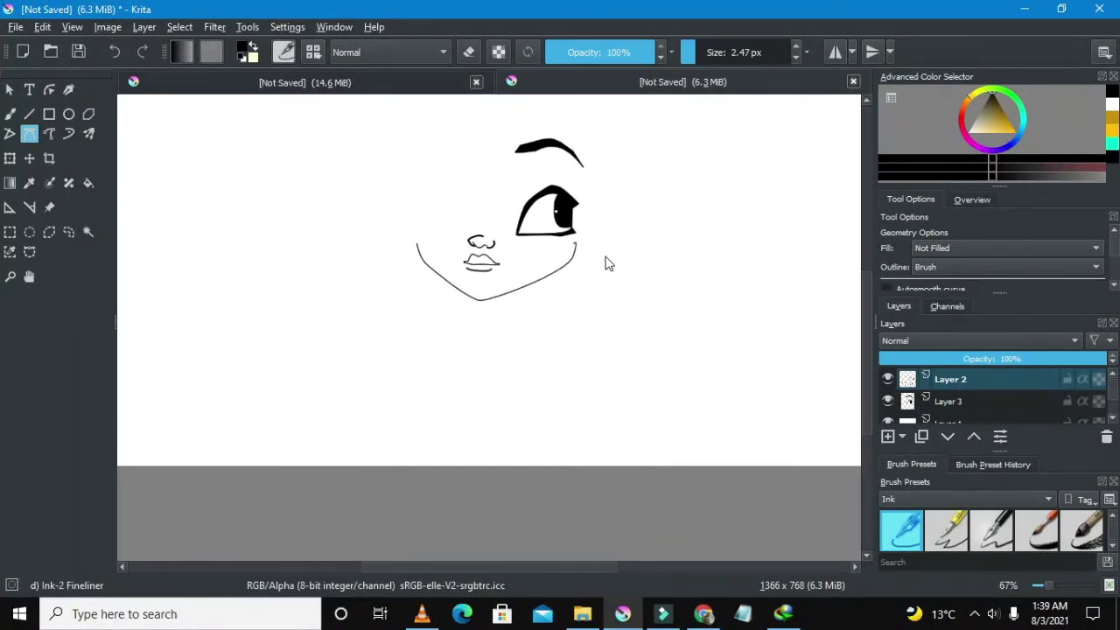
scroll(588, 230, "up", 1)
scroll(568, 186, "up", 2)
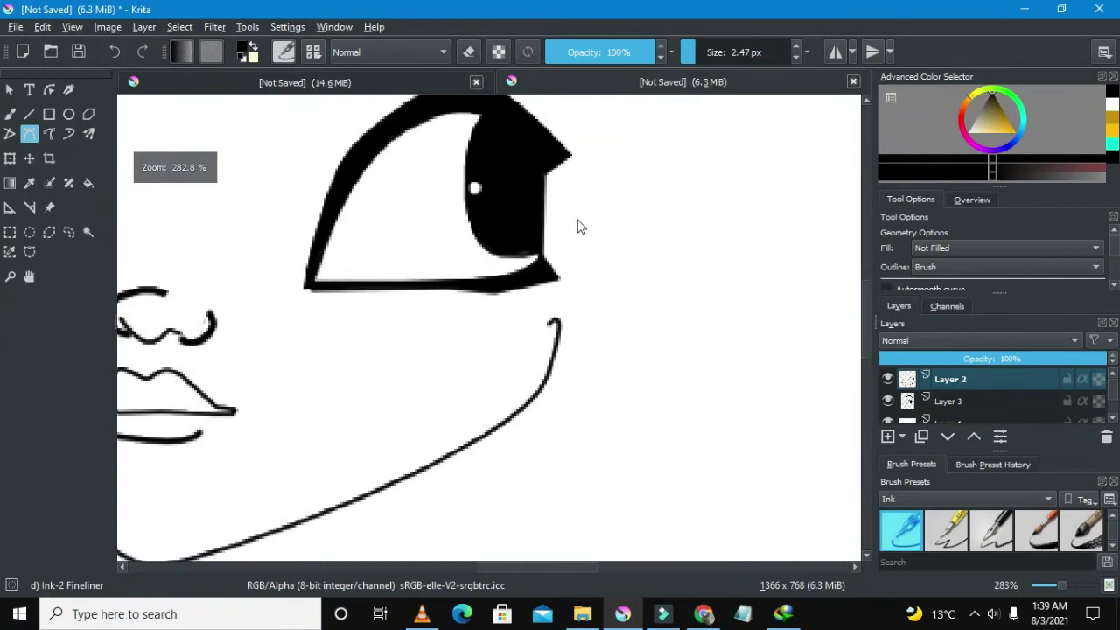
left_click(563, 320)
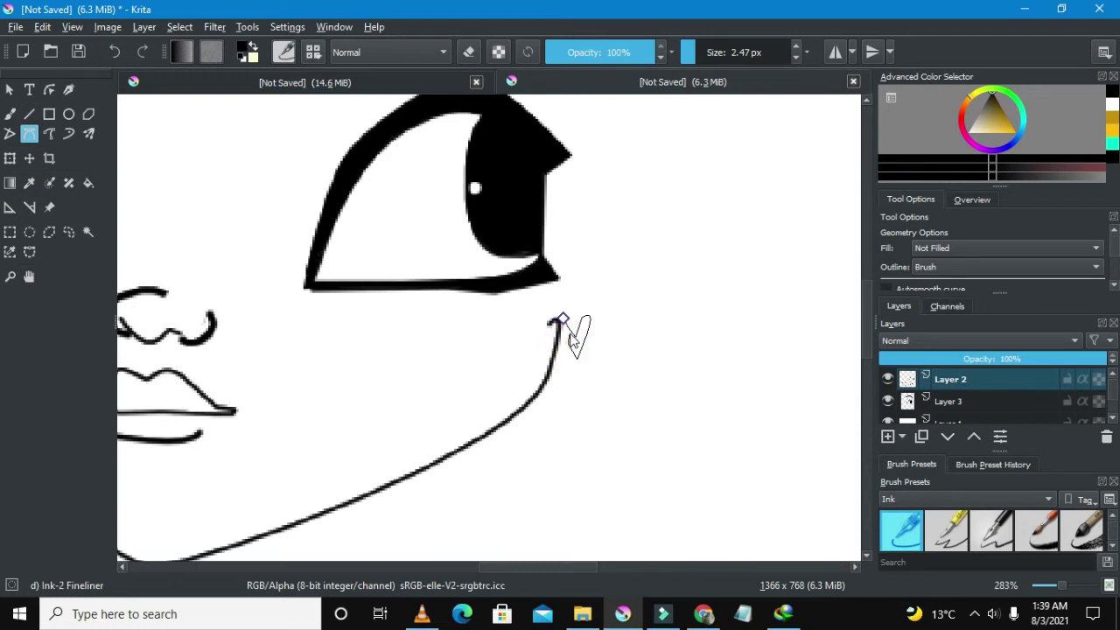
double_click(578, 350)
- Draw a leaf-shaped segment with a pointed lower tip hanging beneath the small V-shaped piece
left_click(581, 343)
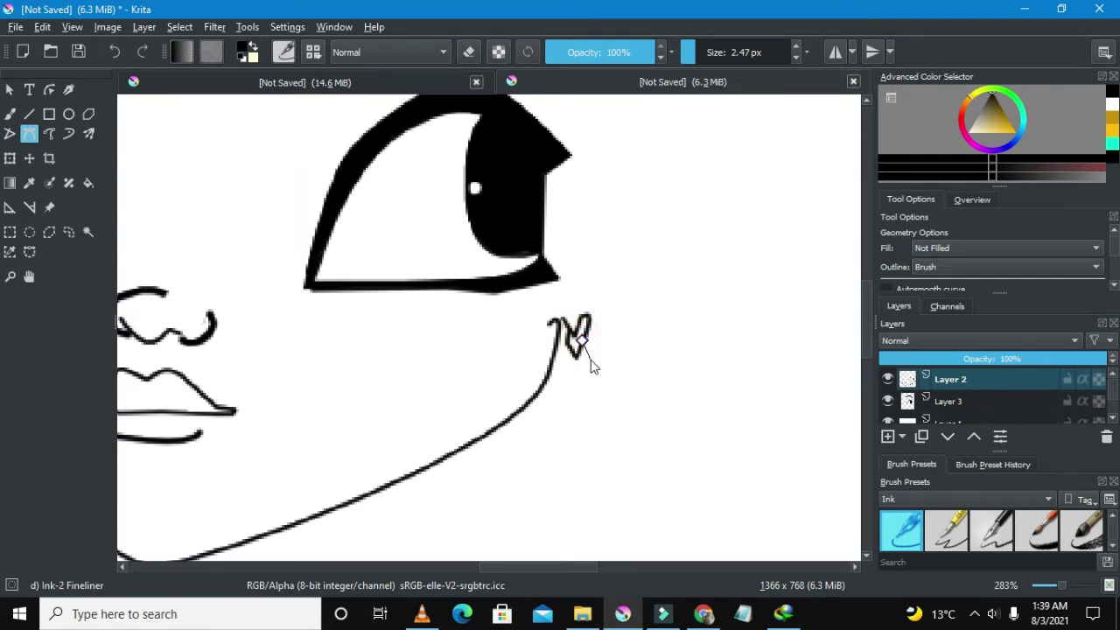
left_click_drag(575, 411, 561, 374)
left_click(566, 344)
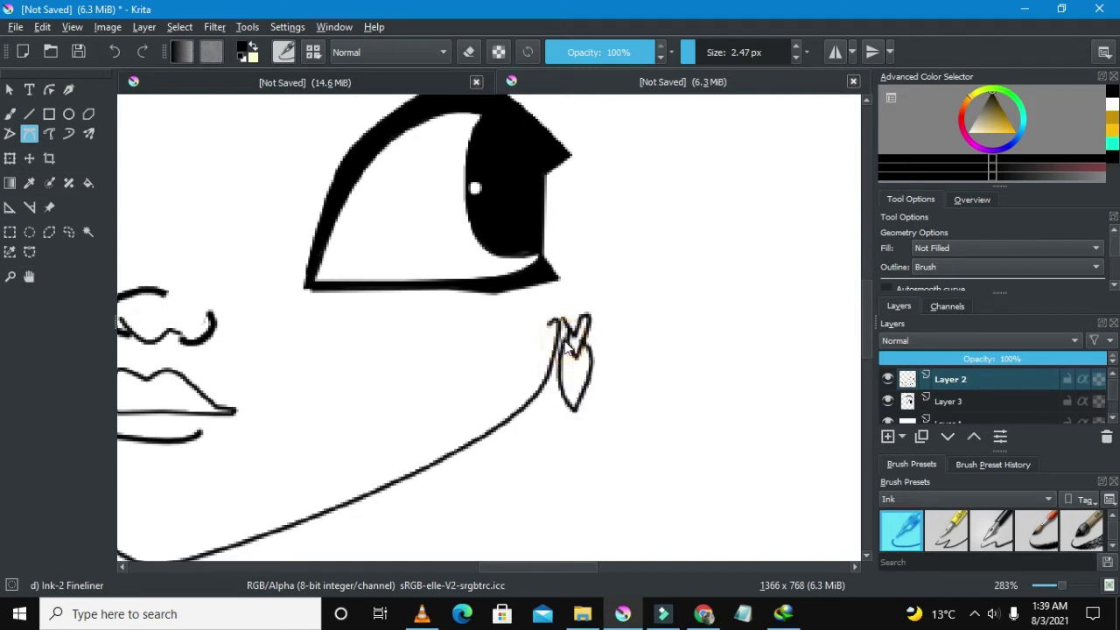
- Add a U-shaped Bezier curve across the upper part of the leaf-shaped segment beside the jawline
scroll(565, 346, "down", 6)
scroll(569, 352, "up", 8)
left_click(593, 368)
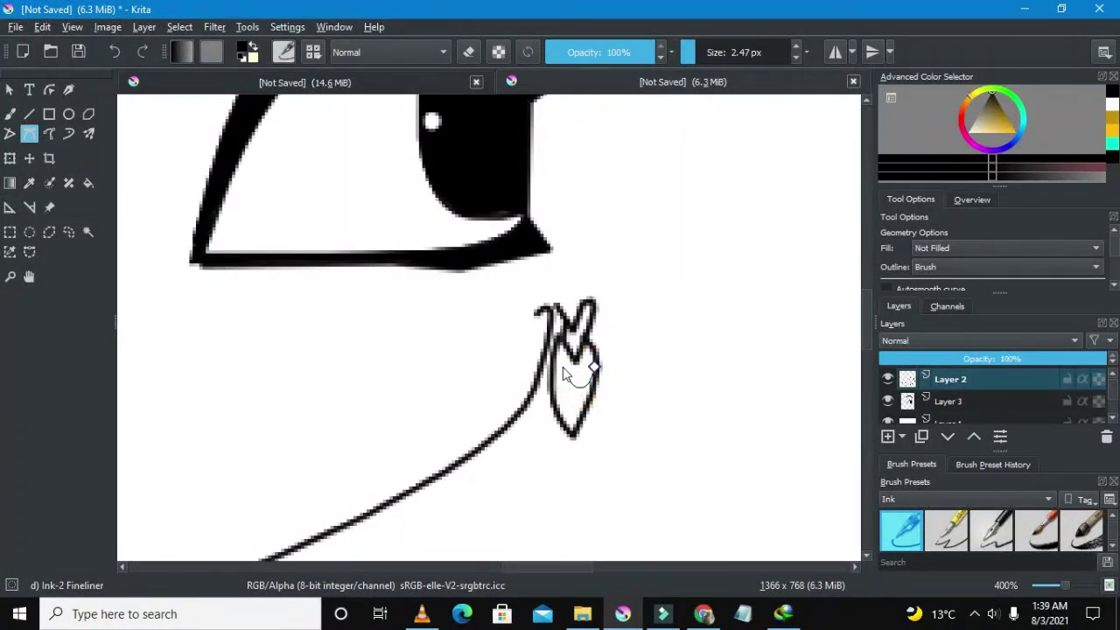
scroll(528, 331, "down", 6)
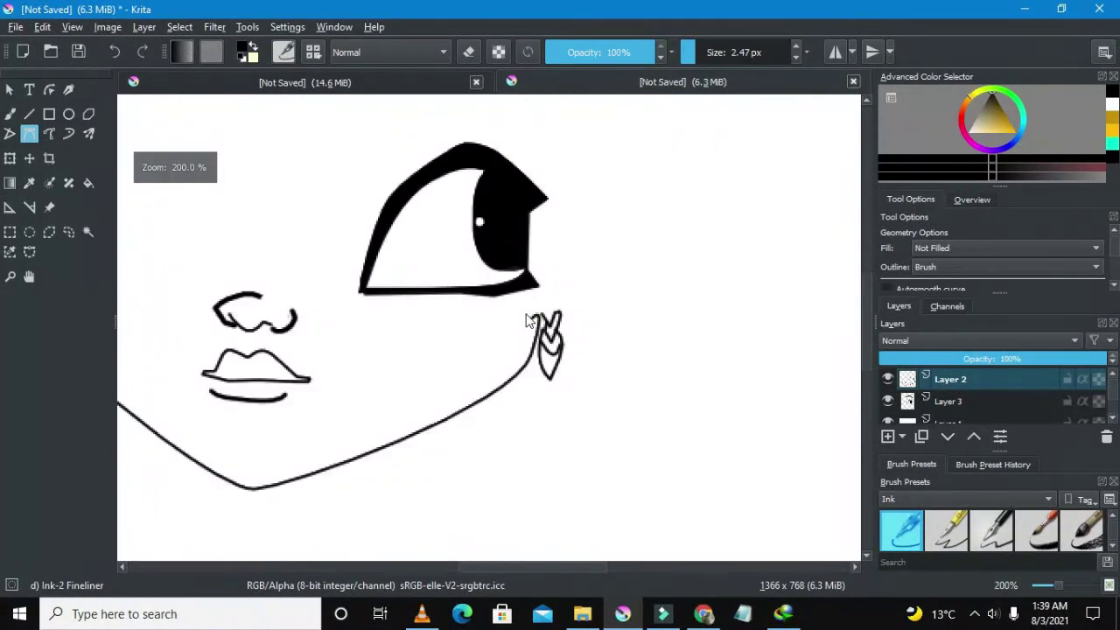
scroll(523, 286, "up", 5)
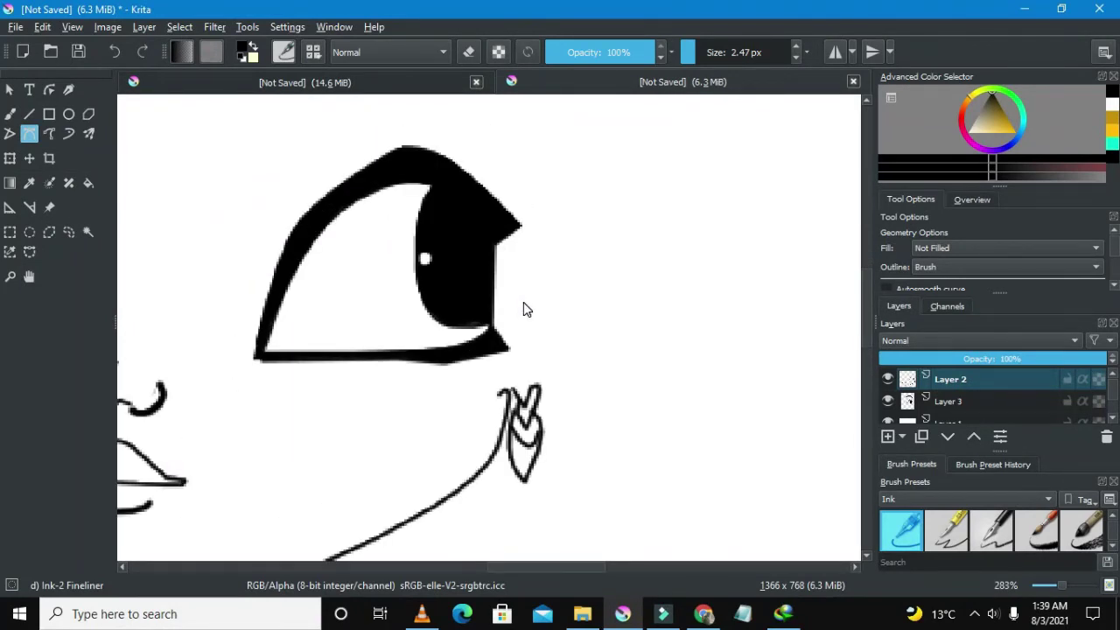
scroll(521, 314, "up", 2)
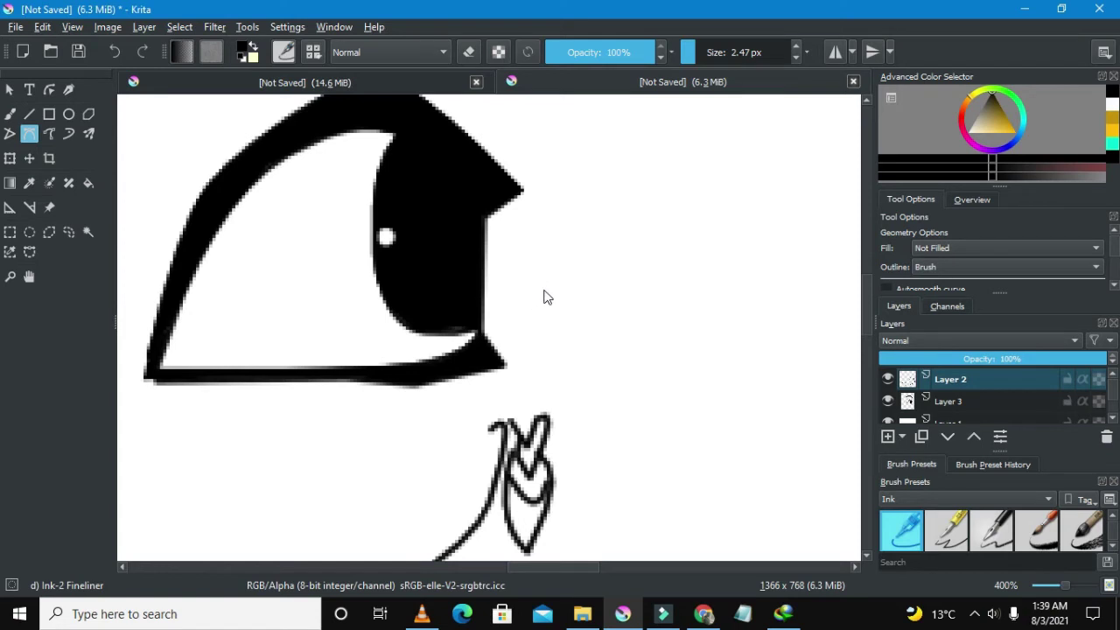
- Draw a short curved 2.47 px Bezier line just outside the filled eye's outer corner
left_click(543, 290)
left_click_drag(525, 331, 517, 326)
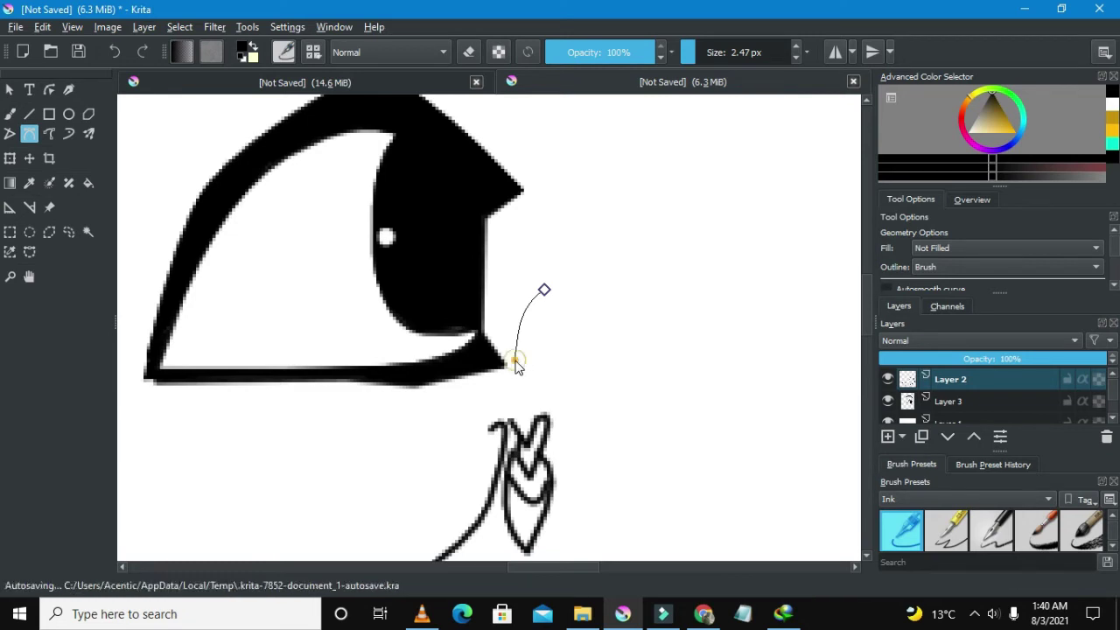
double_click(515, 359)
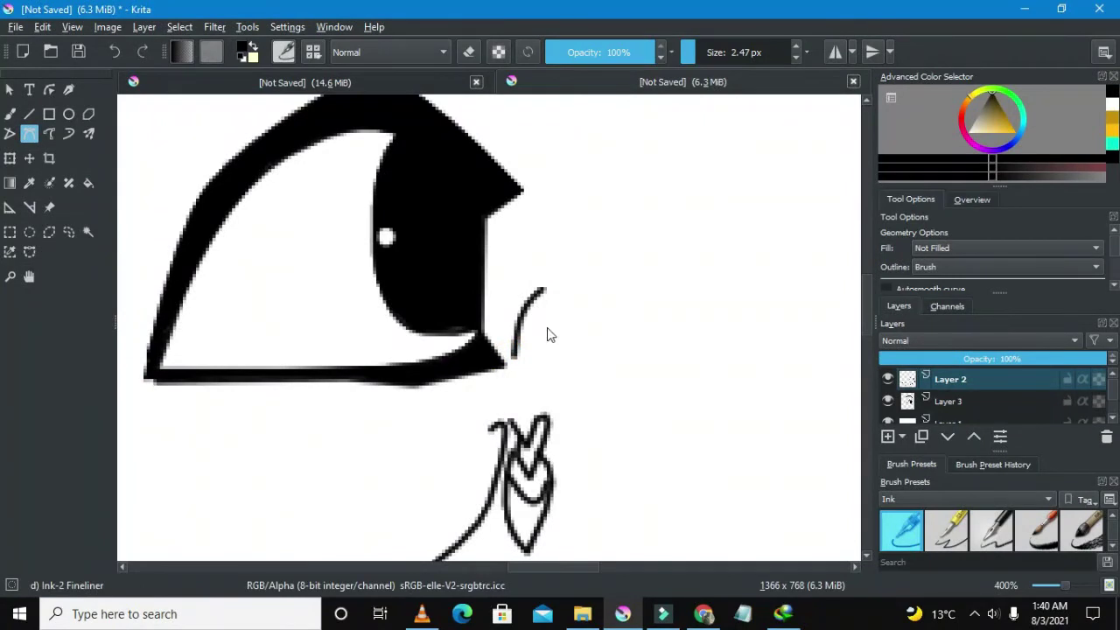
- Draw a small thicker Bezier hook beside the new curve with the brush size set to 3.40 px
left_click(539, 329)
left_click(699, 58)
left_click_drag(699, 66, 698, 66)
left_click(537, 371)
scroll(490, 359, "down", 5)
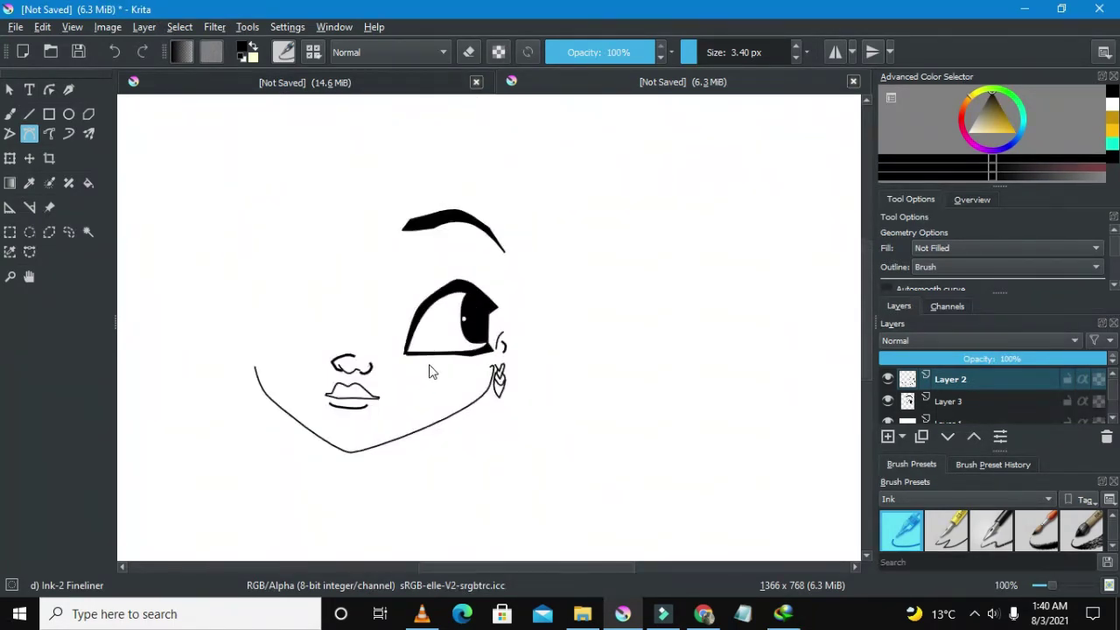
scroll(438, 371, "up", 2)
scroll(517, 359, "up", 1)
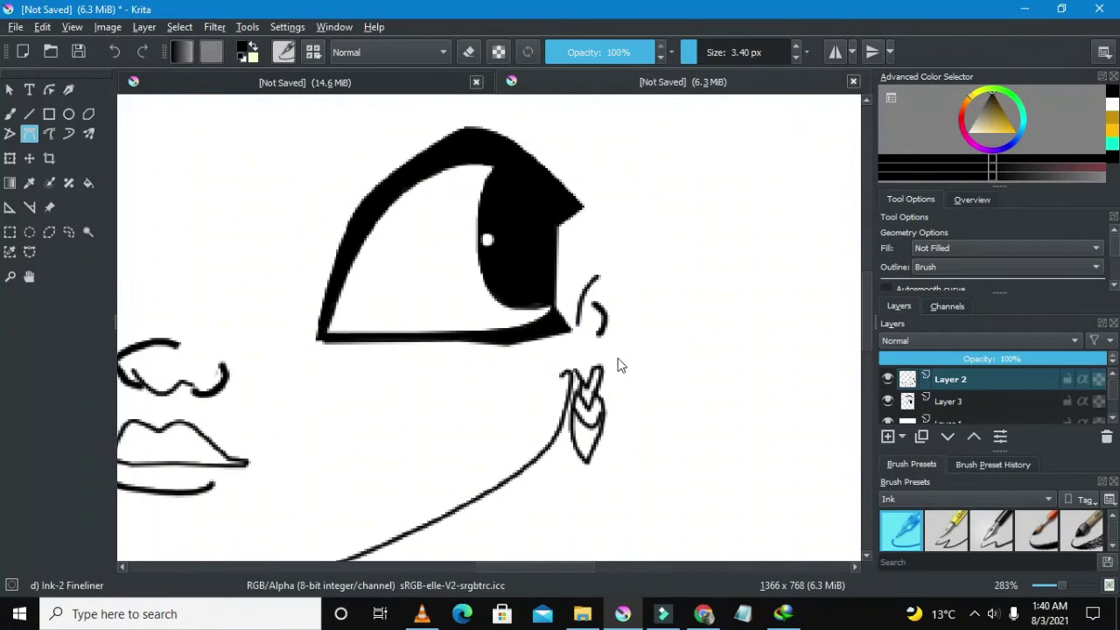
- Draw a short 2.47 px Bezier line rising diagonally outward from the upper outer edge of the leaf-shaped segment
mouse_move(707, 49)
left_mouse_down()
mouse_move(695, 50)
mouse_move(697, 73)
left_mouse_up()
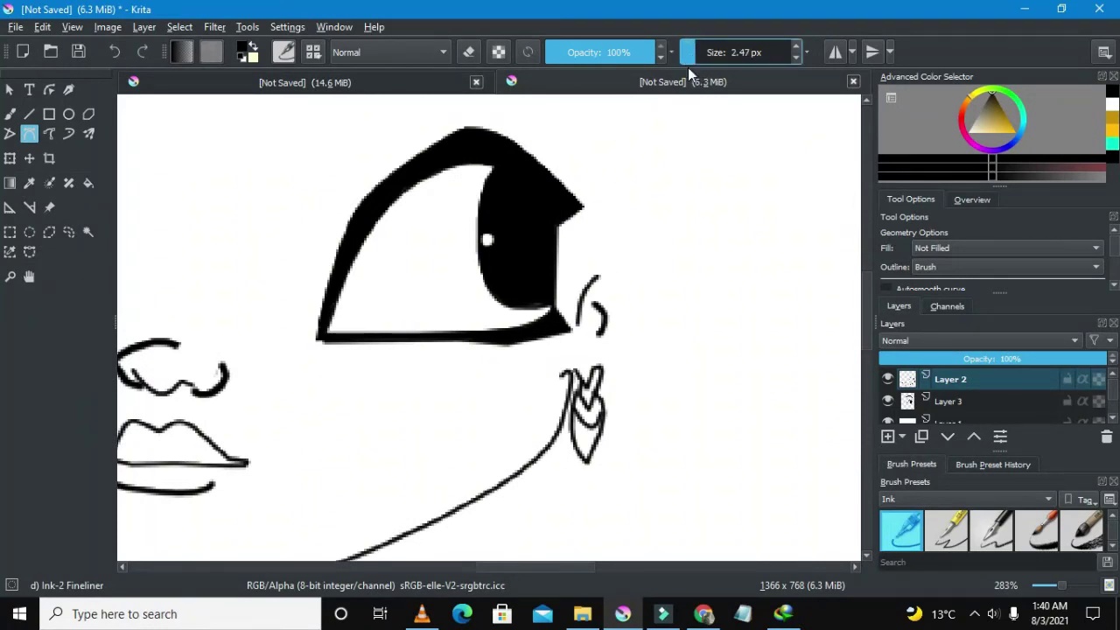
scroll(602, 432, "up", 2)
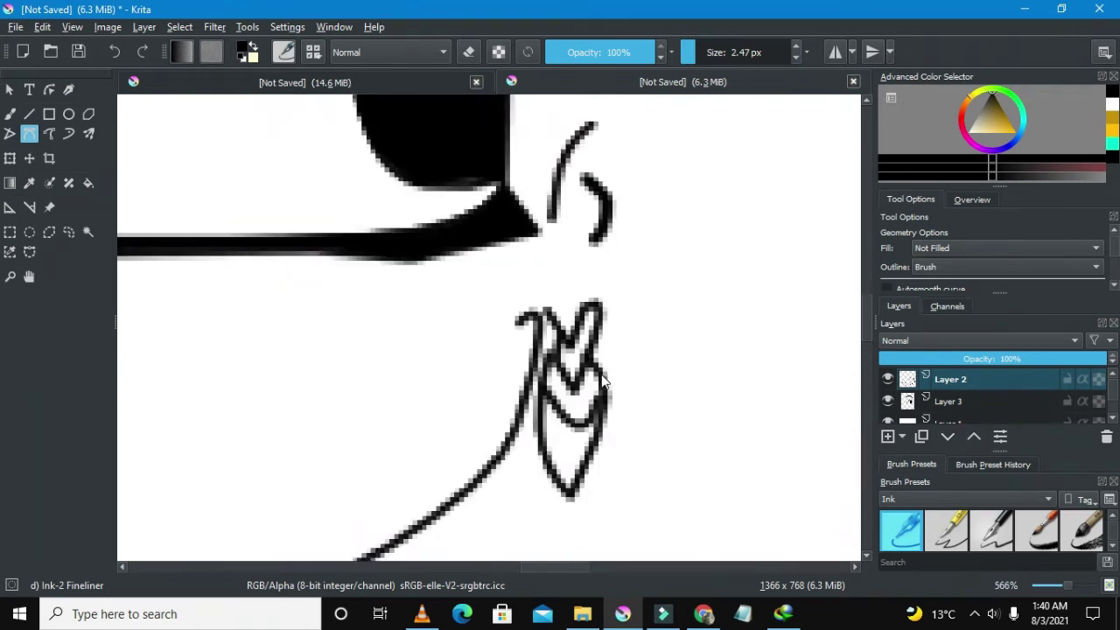
left_click(604, 378)
left_click_drag(648, 341, 649, 338)
double_click(650, 327)
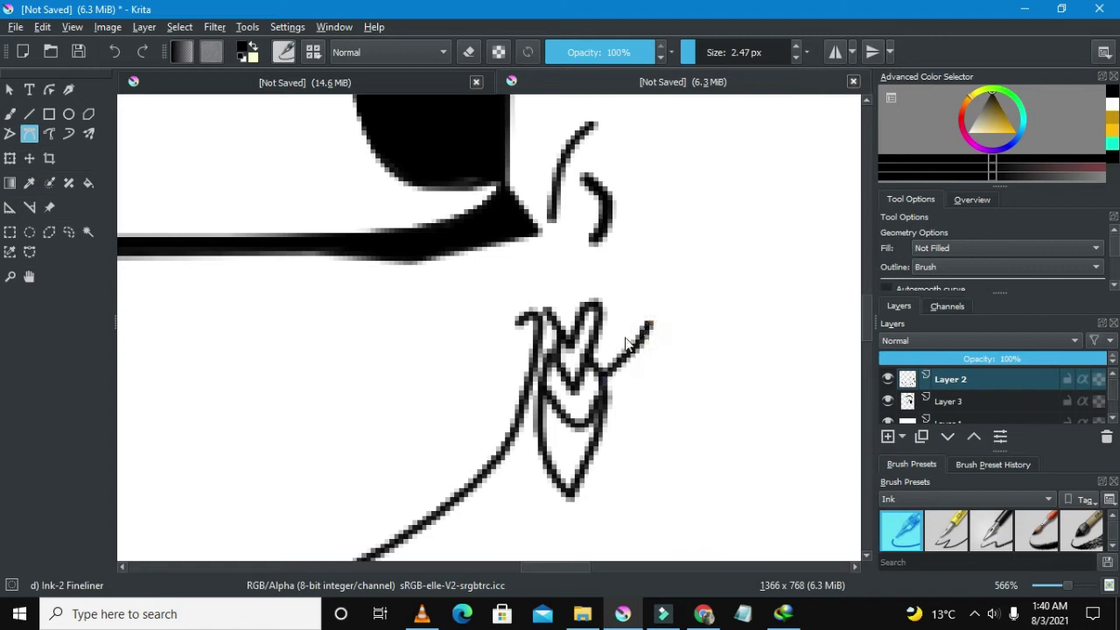
- Try to draw a tiny mark between the V-shaped piece and the diagonal line, and undo it
left_click(615, 313)
left_click_drag(612, 317, 613, 317)
double_click(613, 317)
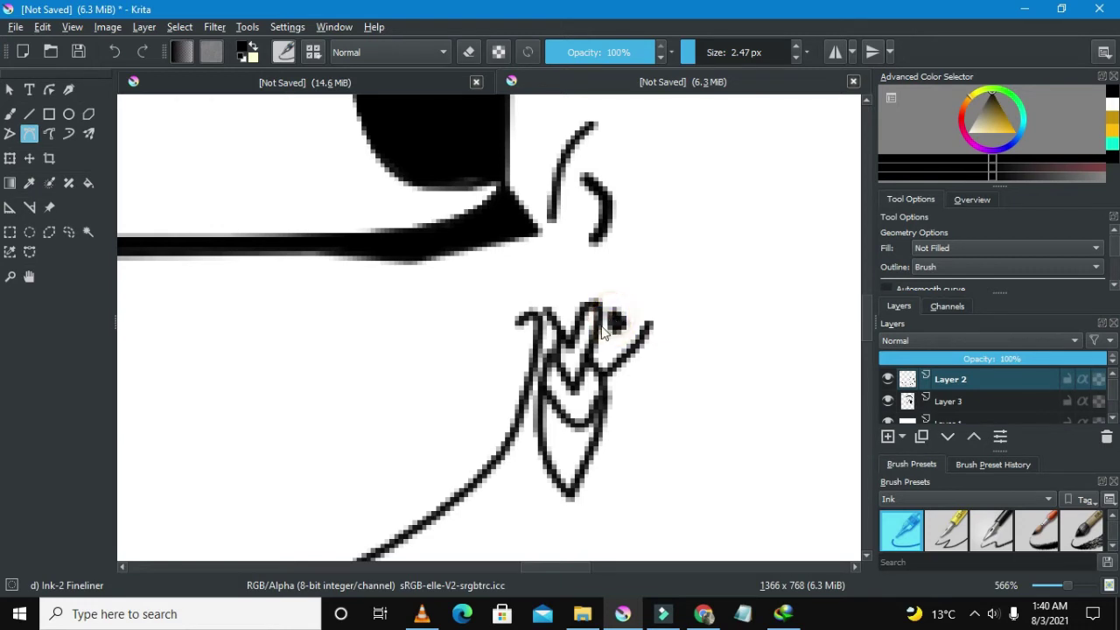
left_click(115, 54)
- Reduce the brush size to 1.43 px and try a tiny closed Bezier shape beside the V-shaped piece
left_click_drag(696, 54, 696, 54)
left_click(614, 311)
left_click(620, 332)
left_click(616, 315)
scroll(613, 316, "down", 4)
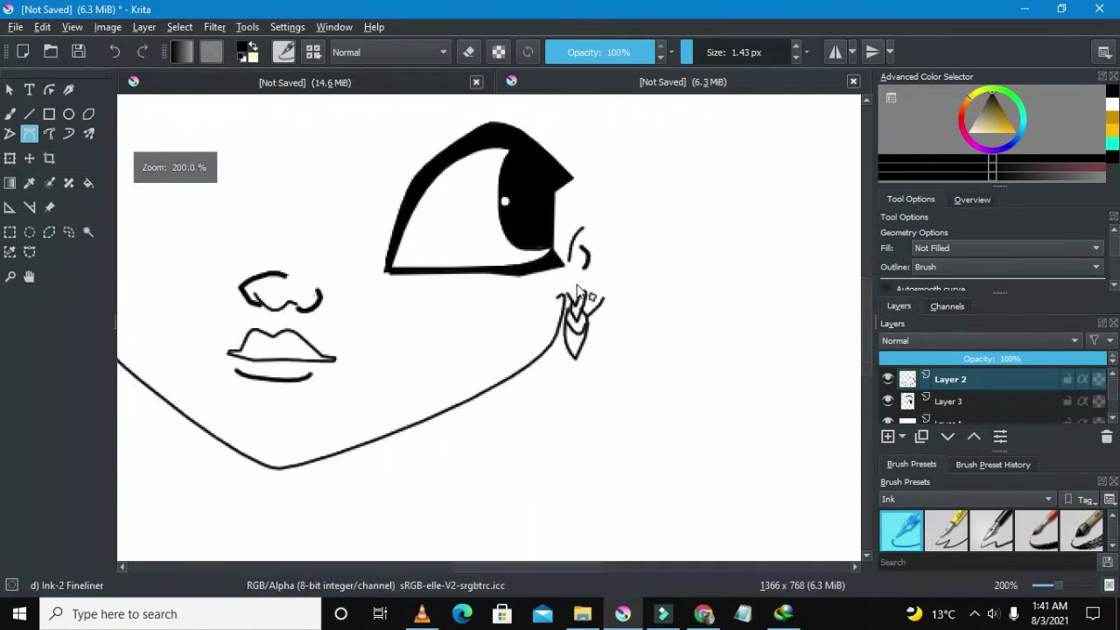
scroll(595, 320, "down", 2)
scroll(600, 316, "up", 4)
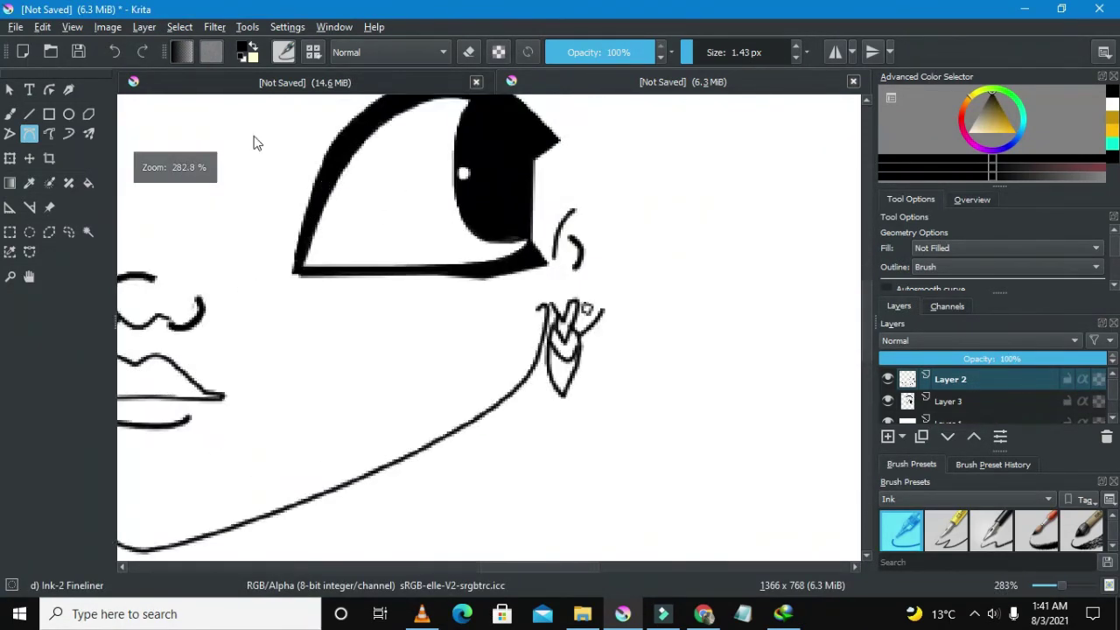
scroll(600, 318, "up", 3)
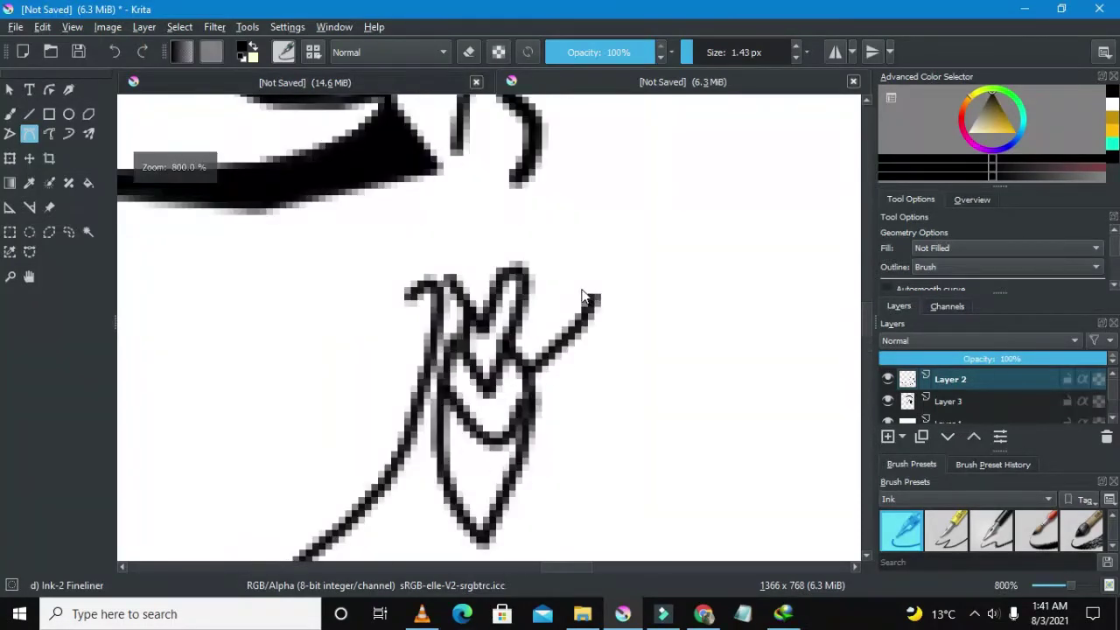
- Draw a tiny vertical 1.43 px stroke between the V-shaped piece and the diagonal line
left_click(554, 287)
left_click(549, 312)
left_click(555, 293)
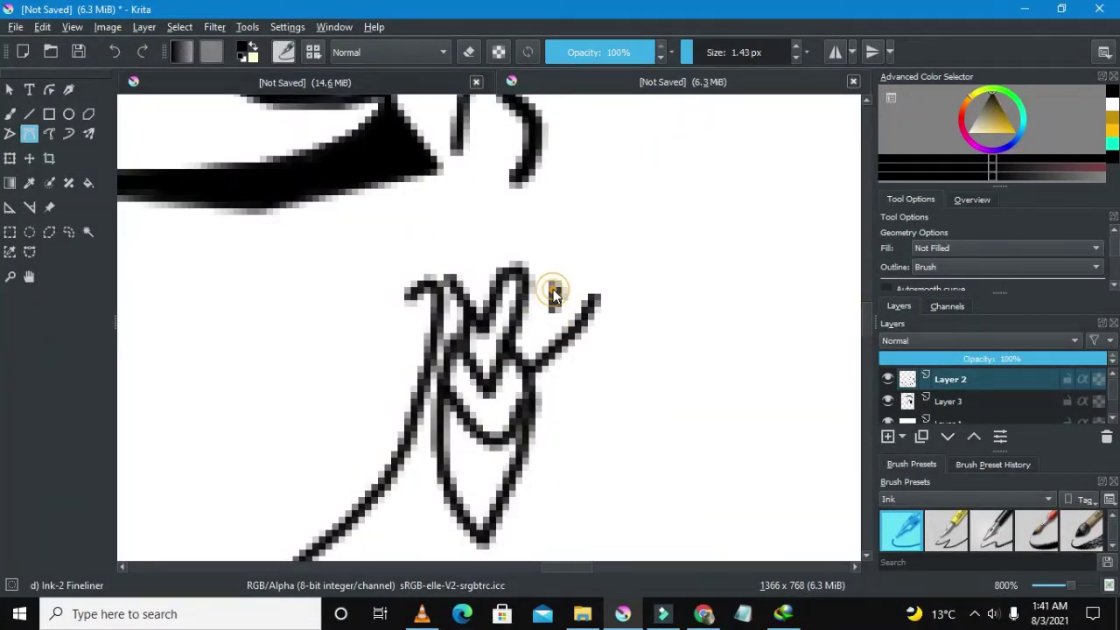
scroll(523, 300, "down", 1)
scroll(523, 300, "down", 3)
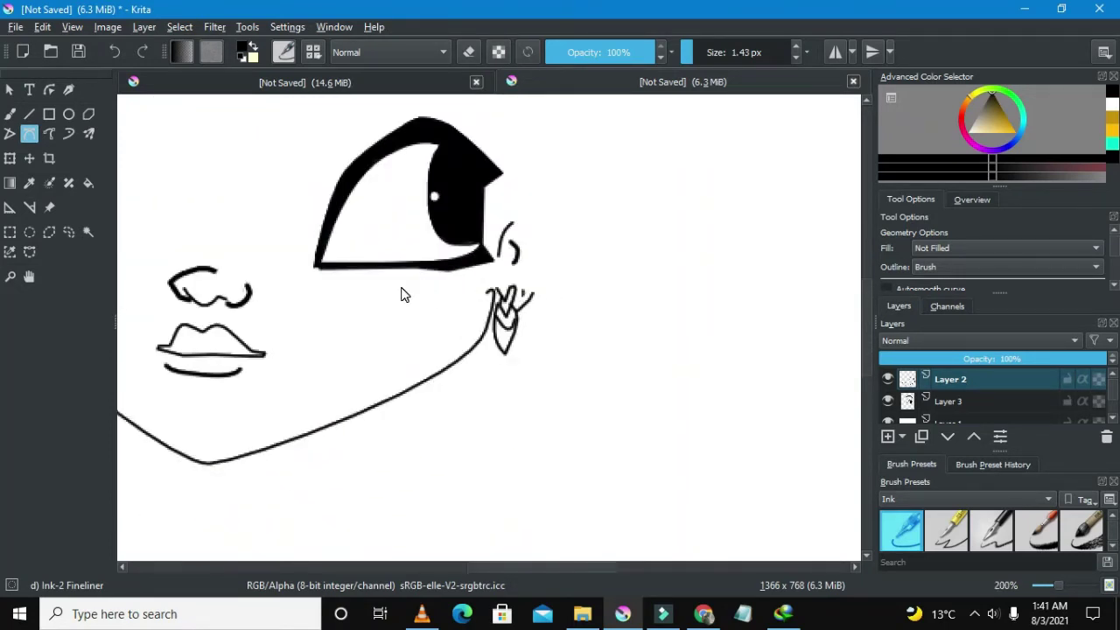
scroll(407, 295, "down", 1)
scroll(409, 294, "down", 2)
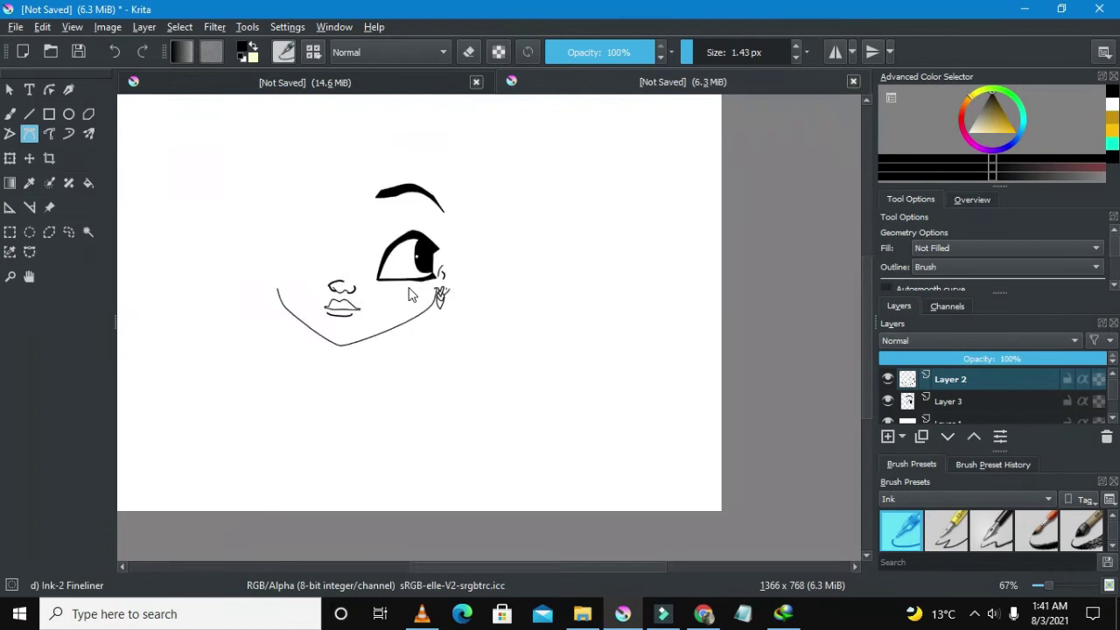
left_click(465, 564)
scroll(355, 394, "down", 1)
left_click(346, 382)
double_click(352, 380)
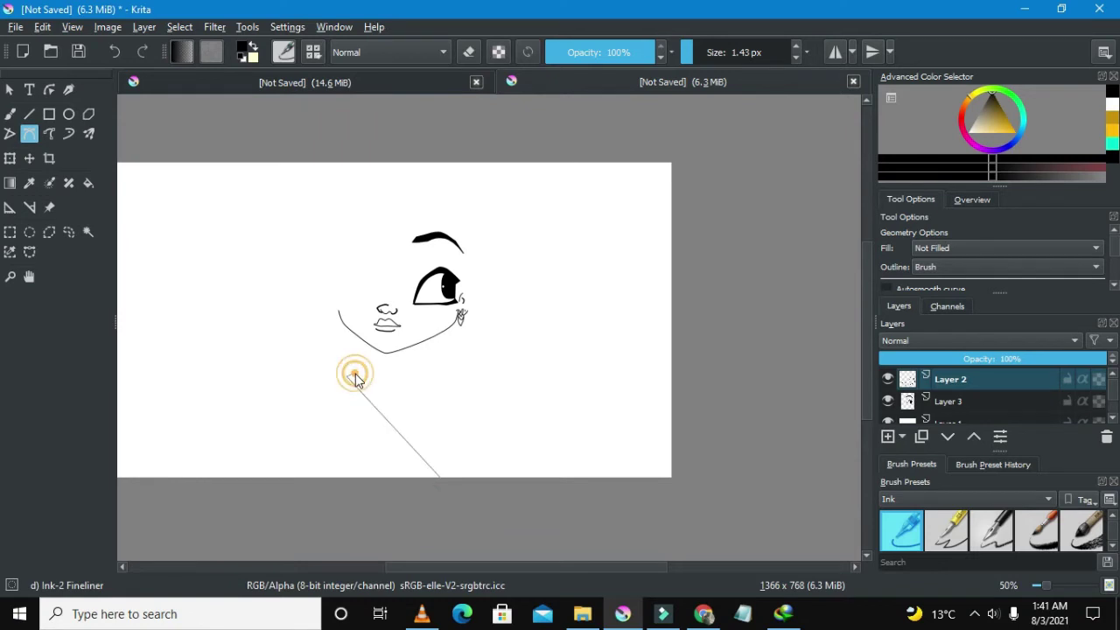
left_click(114, 52)
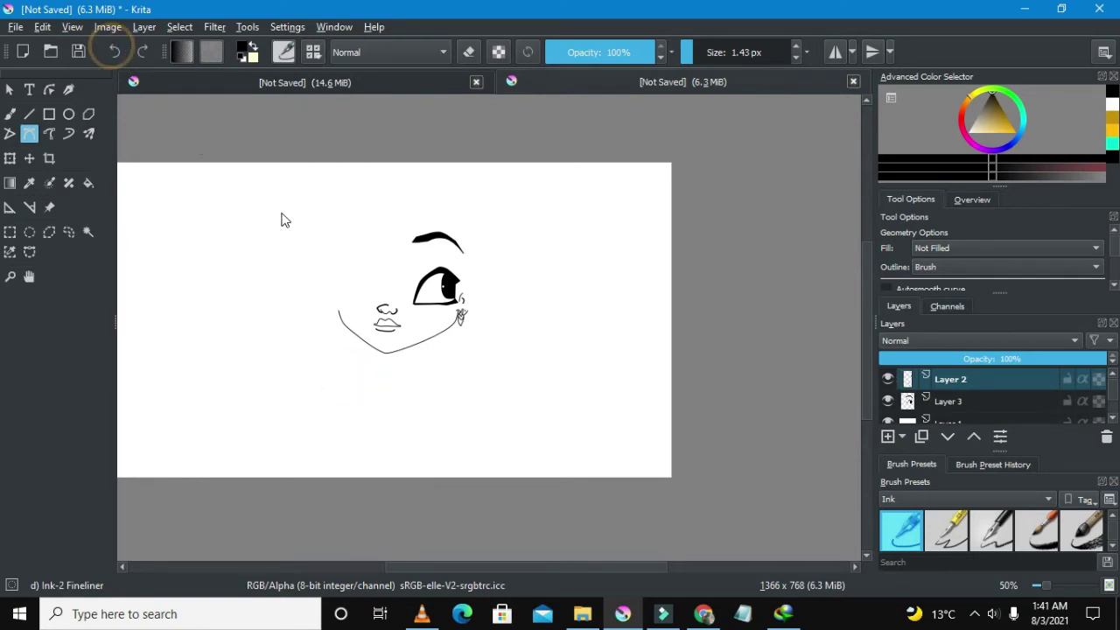
- Start the second eye's outline with a 2.47 px Bezier path down its inner side and along the bottom to a small outer corner tip
left_click_drag(691, 59, 698, 55)
scroll(357, 300, "up", 2)
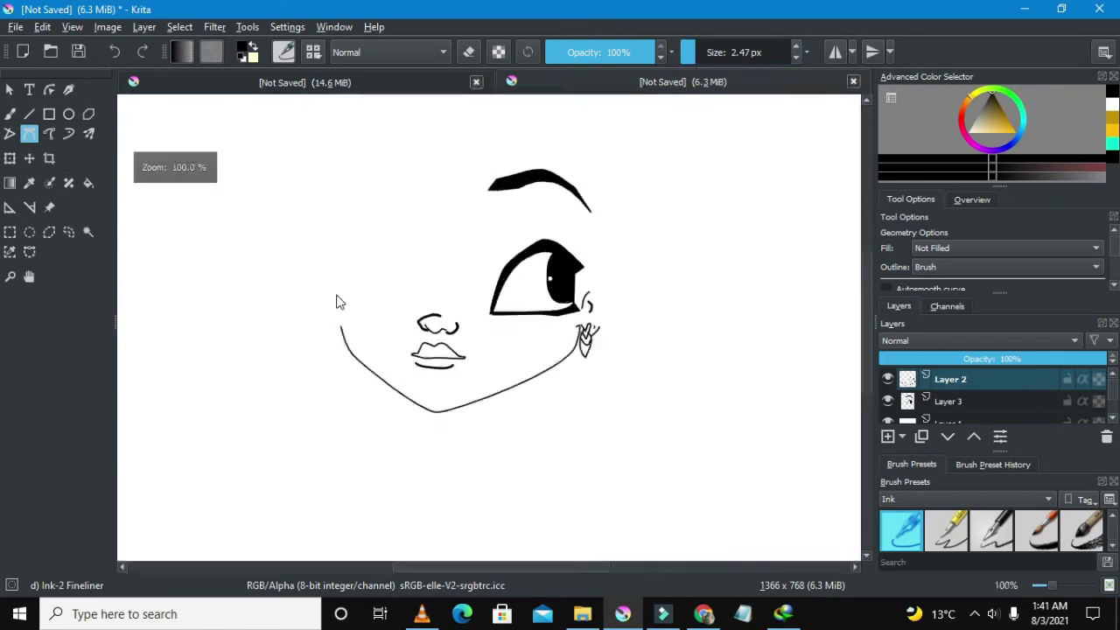
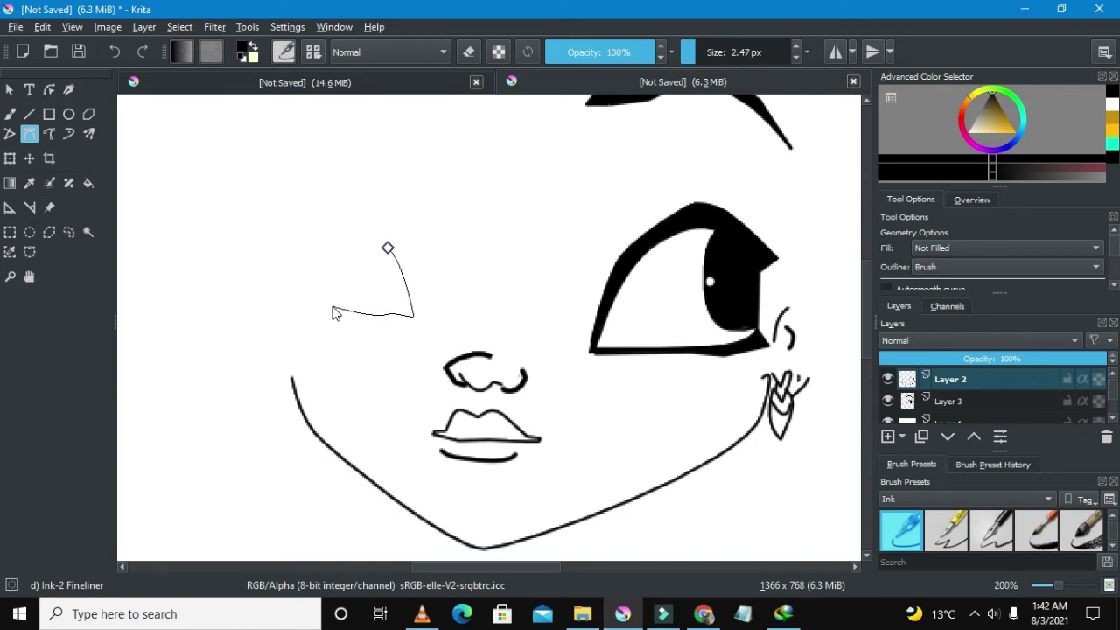
left_click(328, 313)
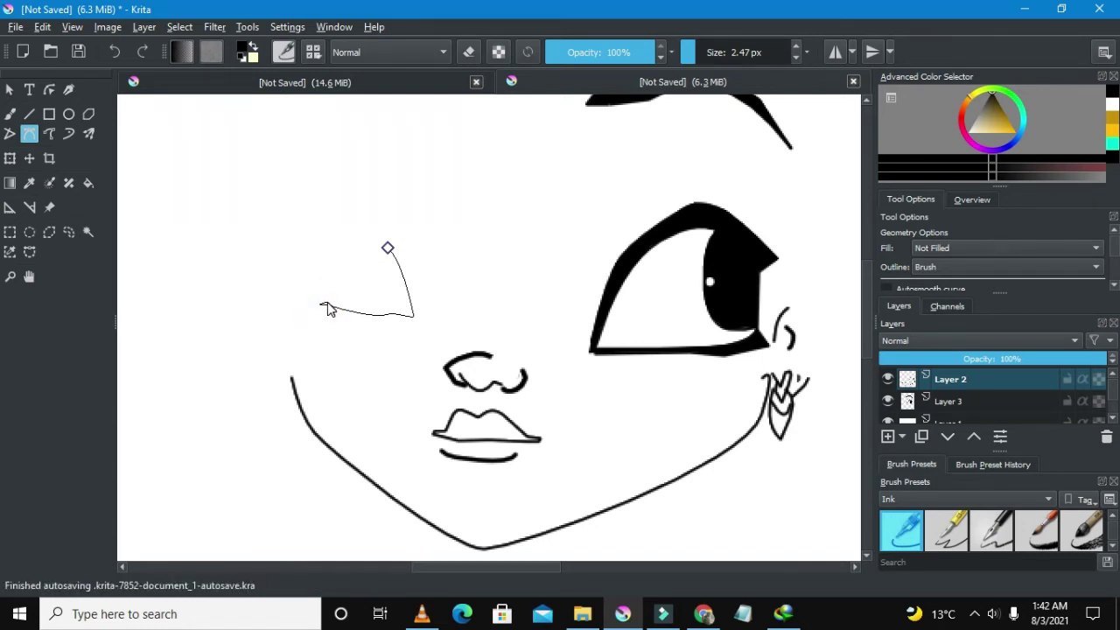
left_click(329, 307)
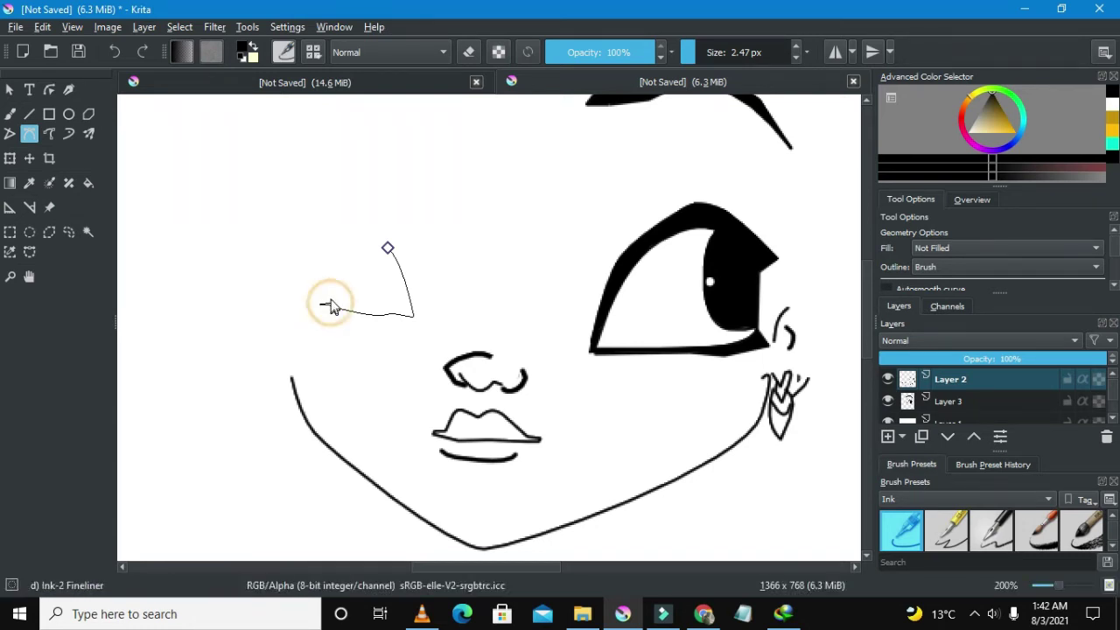
- Continue the second eye's outline up the outer side and over the rounded top, closing it at the starting point
left_click(334, 255)
left_click(325, 261)
left_click(331, 259)
left_click(340, 248)
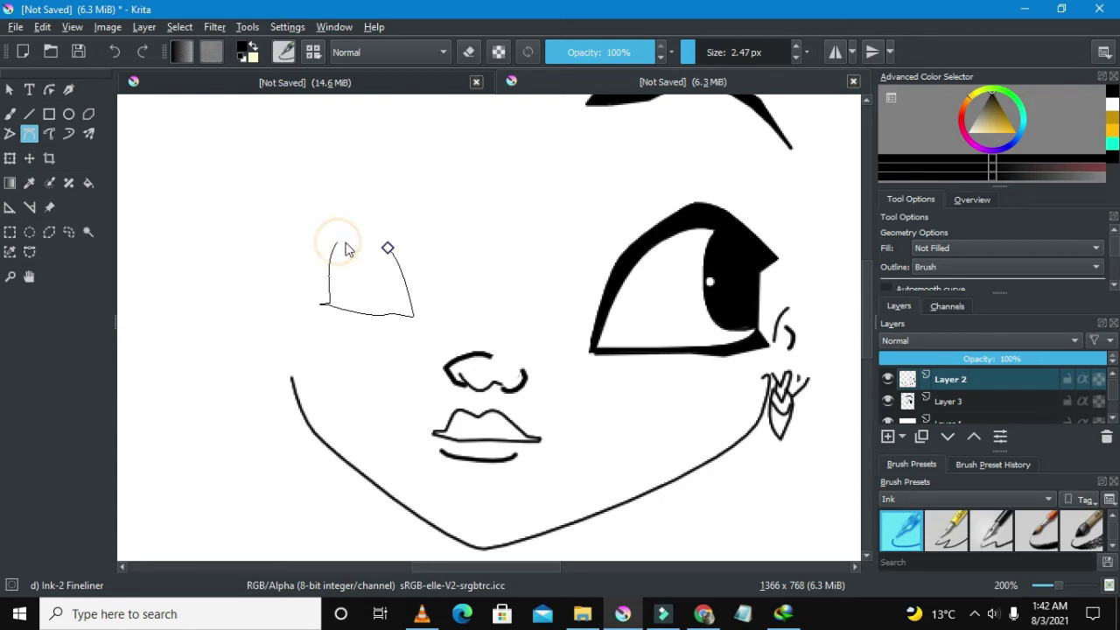
left_click(340, 248)
left_click(347, 243)
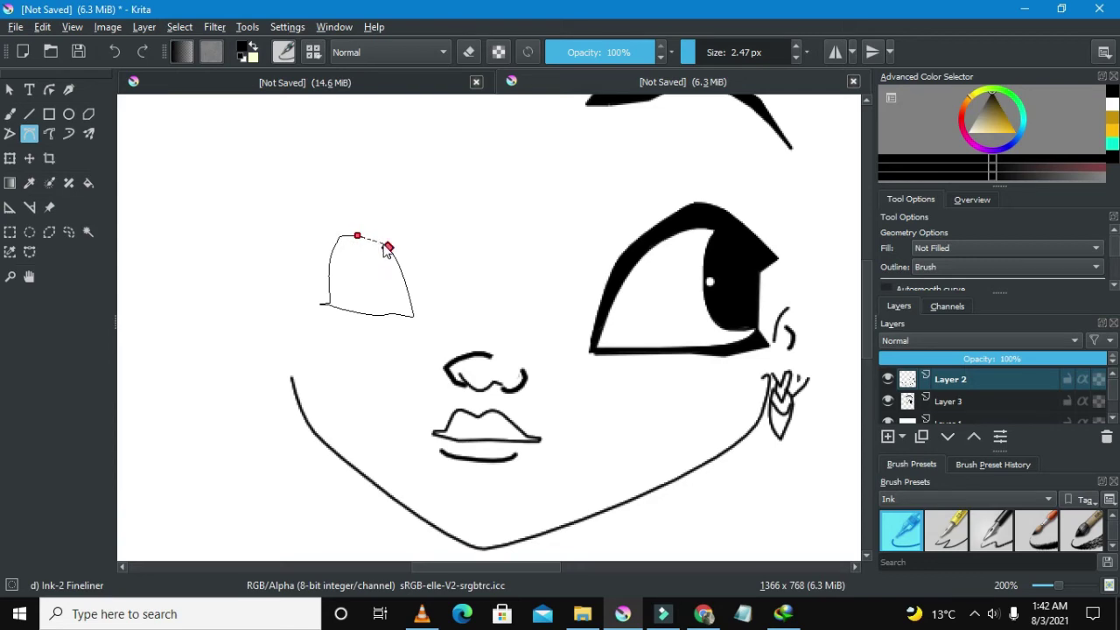
left_click(382, 242)
scroll(359, 247, "down", 4)
scroll(359, 248, "up", 5)
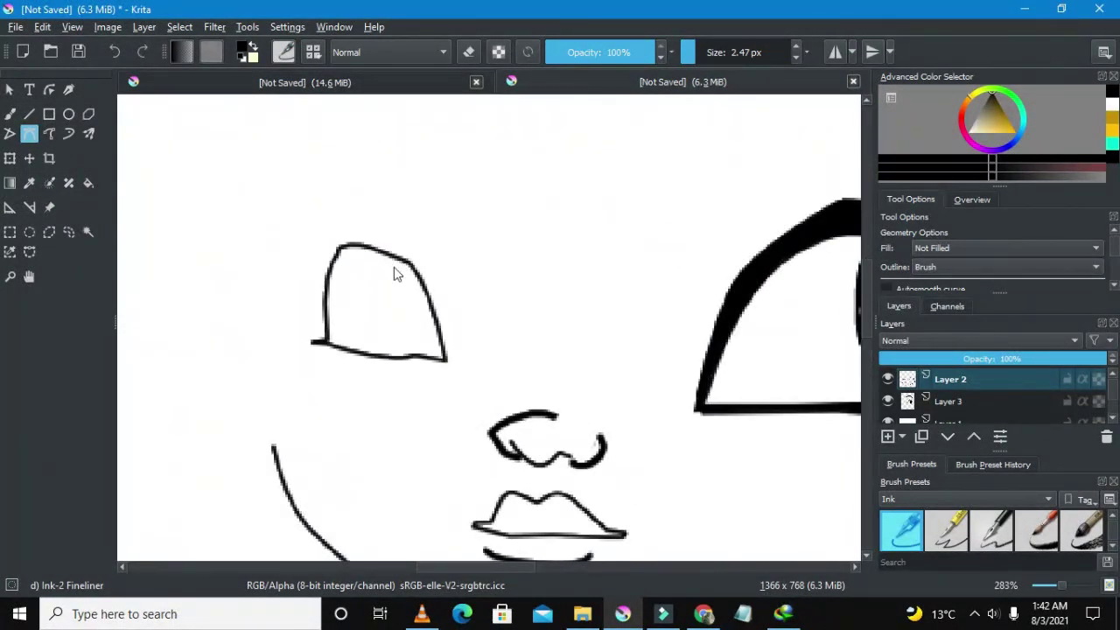
- Begin an outer 2.47 px Bezier outline from the second eye's inner corner over the upper lid to a pointed lash tip
left_click(445, 358)
left_click(440, 307)
left_click(438, 292)
left_click(436, 292)
left_click(413, 251)
left_click_drag(403, 245, 390, 242)
left_click_drag(406, 248, 381, 242)
left_click(348, 236)
left_click(314, 246)
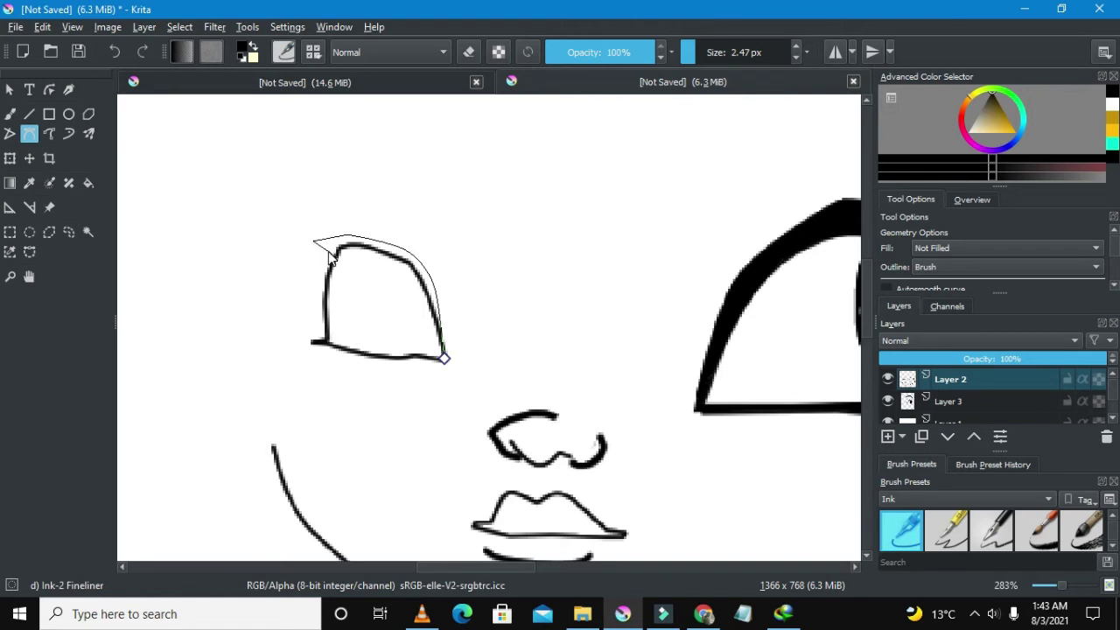
- Bring the outer outline from the lash tip down the outer side and along the bottom edge, closing it at the inner corner
left_click(329, 254)
left_click(332, 251)
left_click(325, 263)
left_click(324, 333)
left_click(325, 339)
left_click(314, 342)
left_click(370, 356)
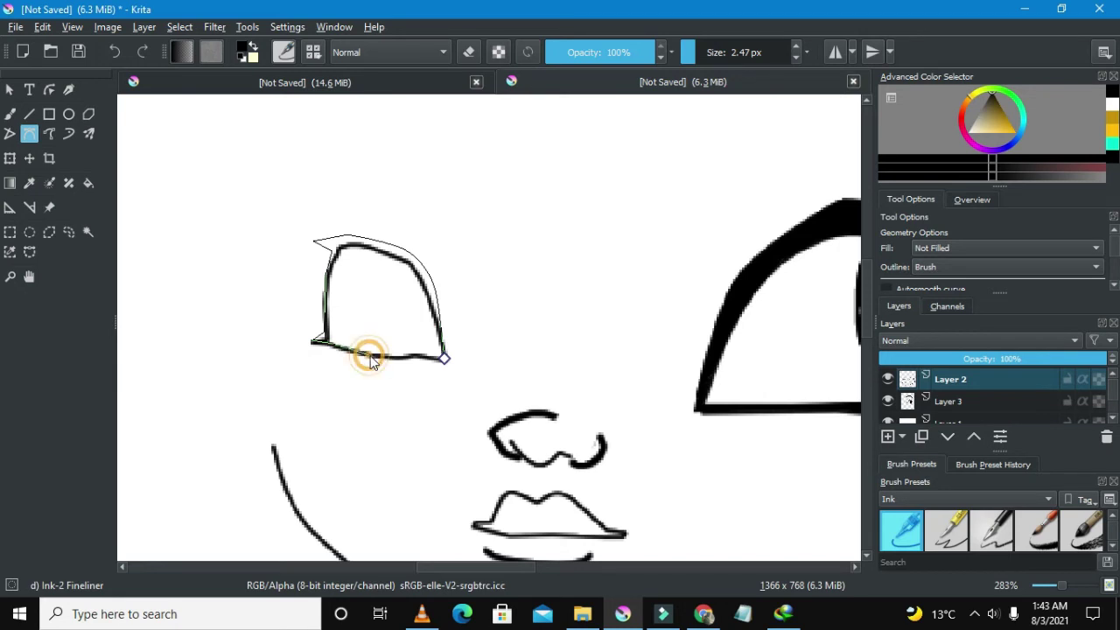
left_click(399, 362)
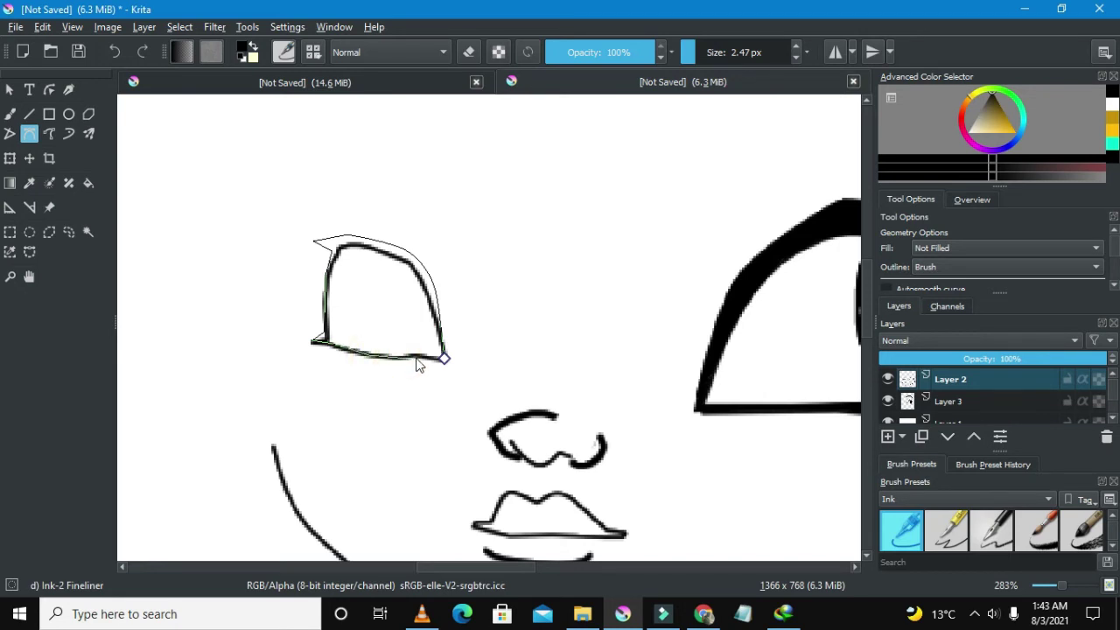
left_click(417, 358)
left_click(444, 360)
- Draw a 2.47 px Bezier curve just above the second eye's bottom edge, ending at the outer corner, to thicken the lower lid
key("1")
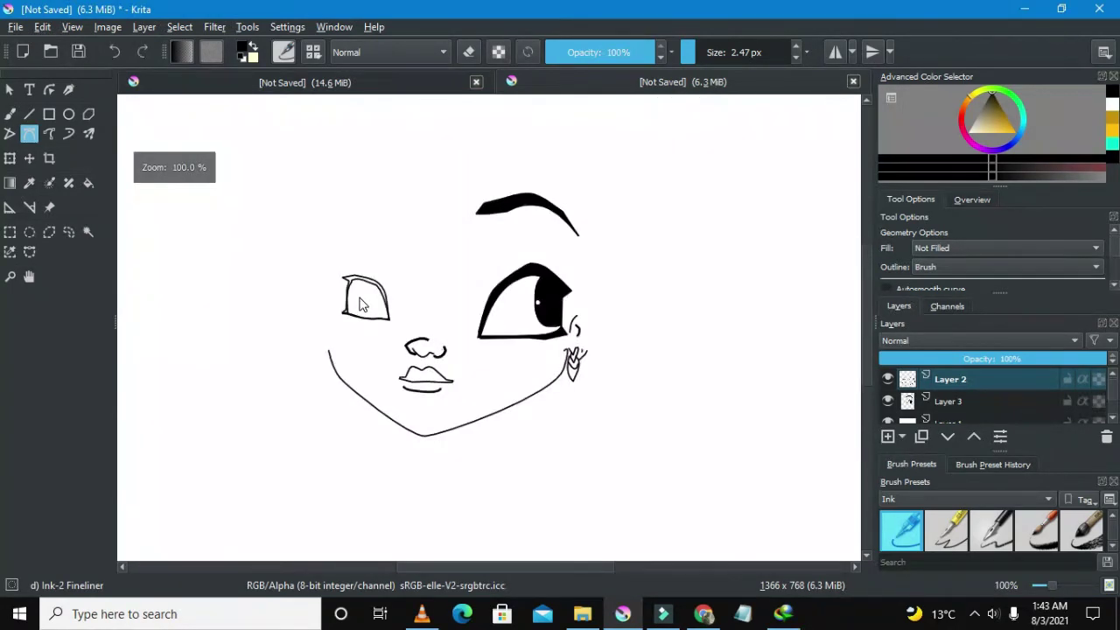
scroll(362, 304, "down", 1)
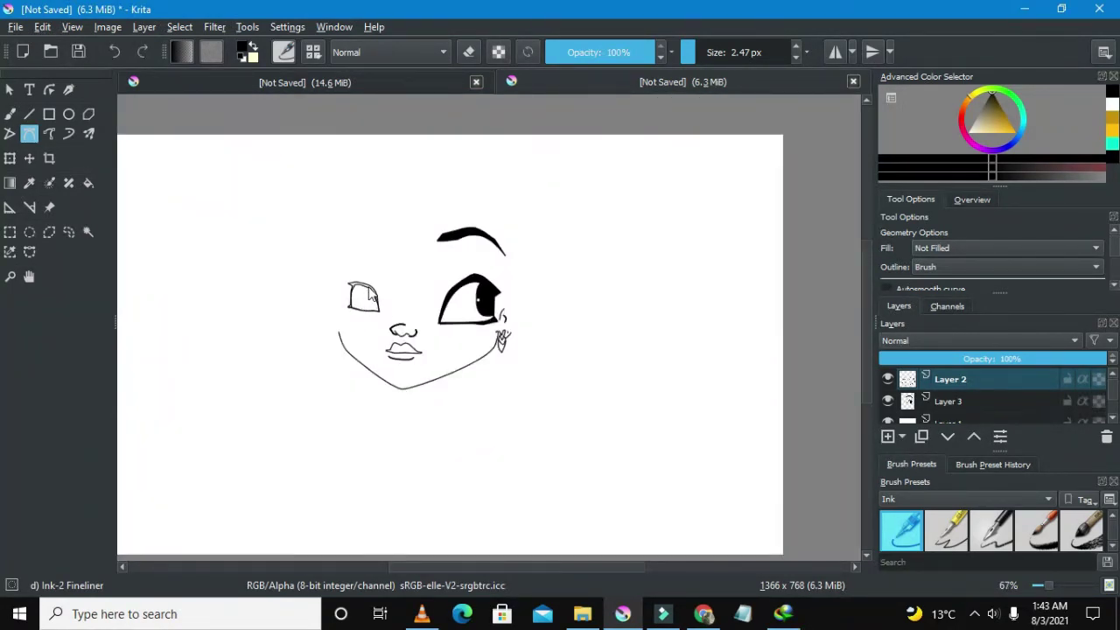
scroll(369, 296, "up", 3)
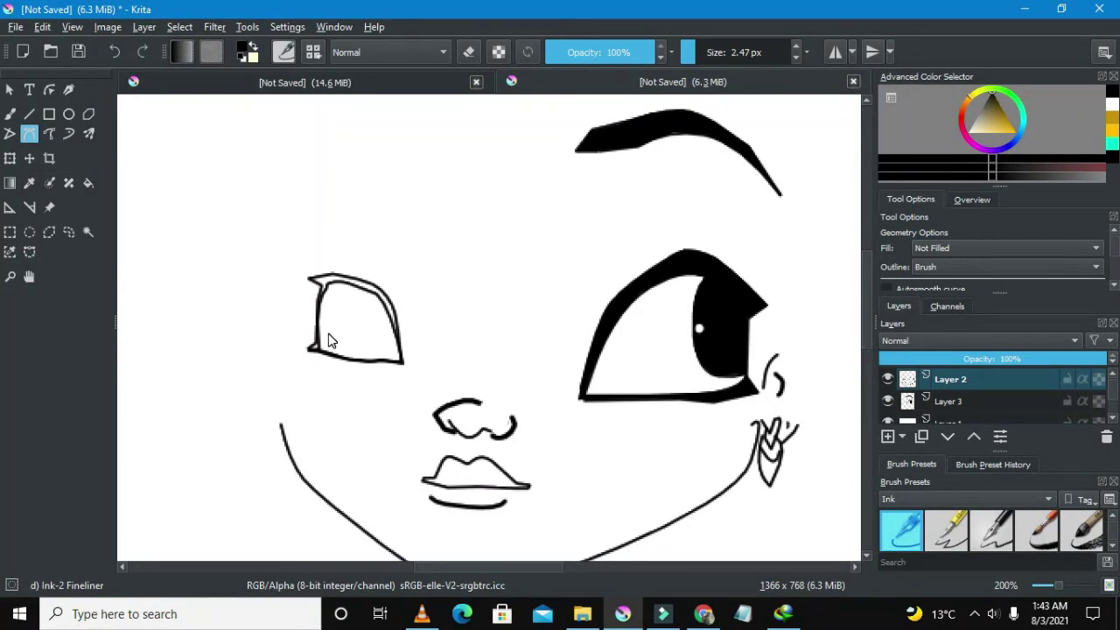
scroll(328, 342, "up", 3)
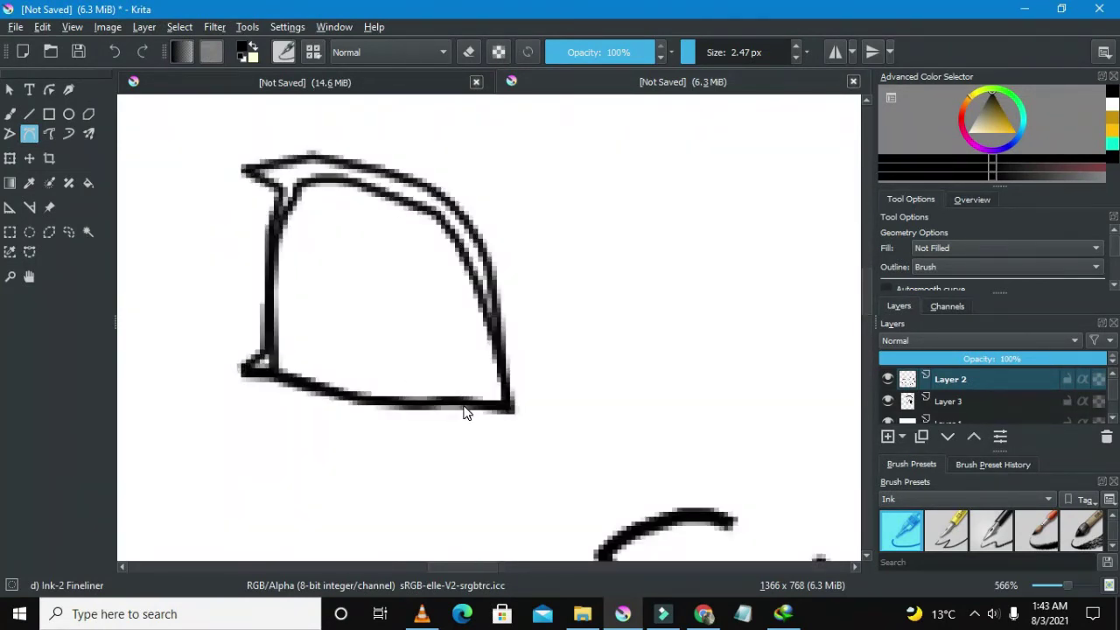
left_click(457, 397)
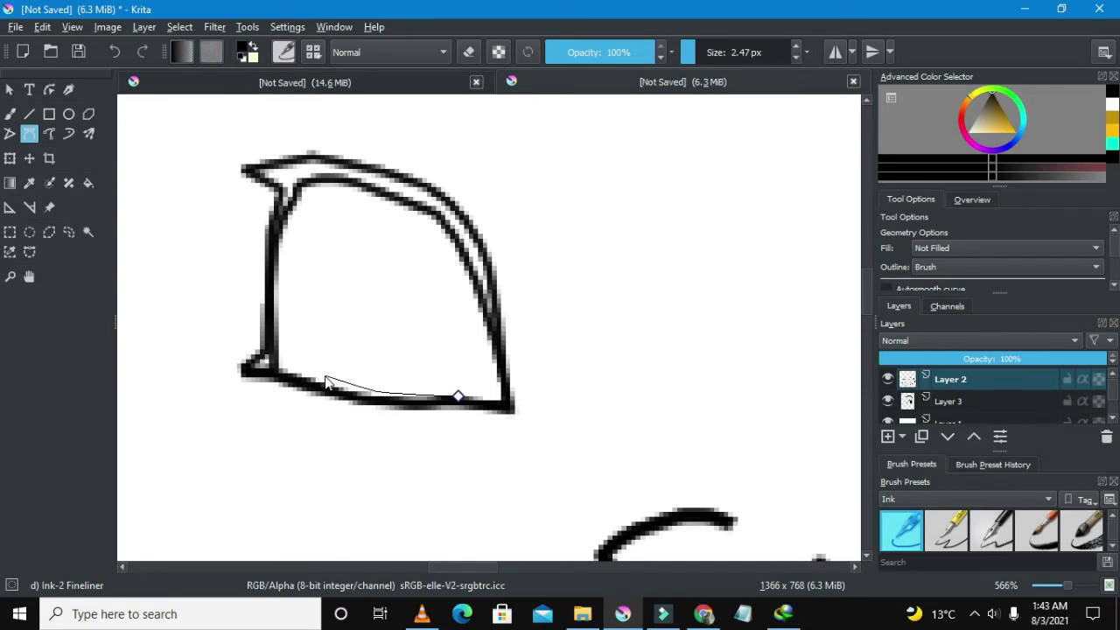
left_click(264, 358)
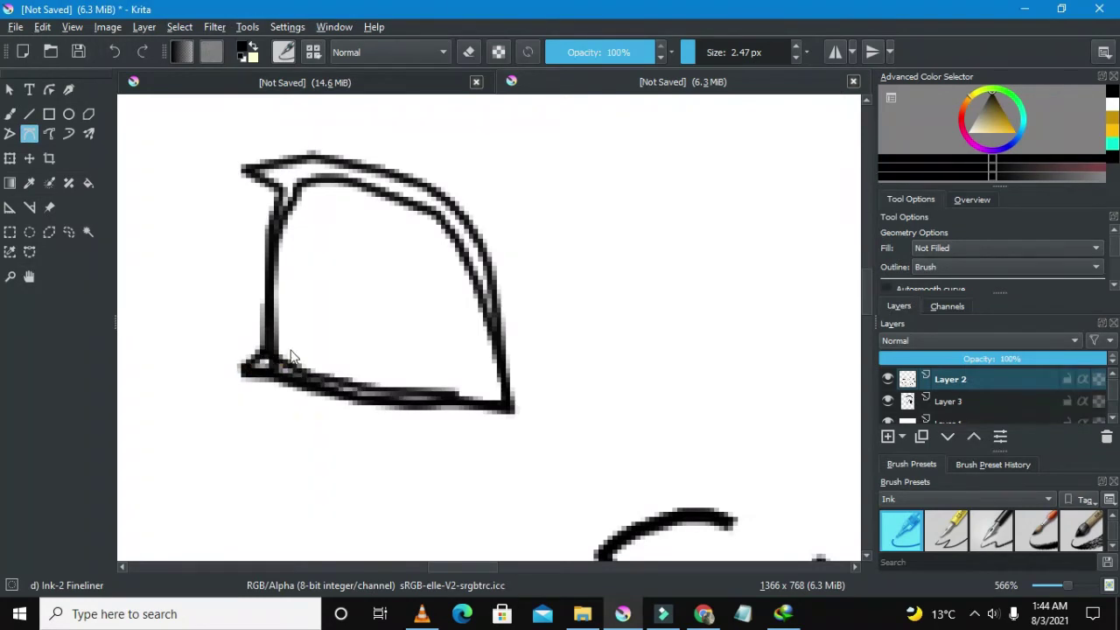
scroll(339, 356, "down", 1)
- On Layer 3, begin a Bezier selection at the second eye's outer lower corner and trace the bottom edge to the inner corner
left_click(951, 401)
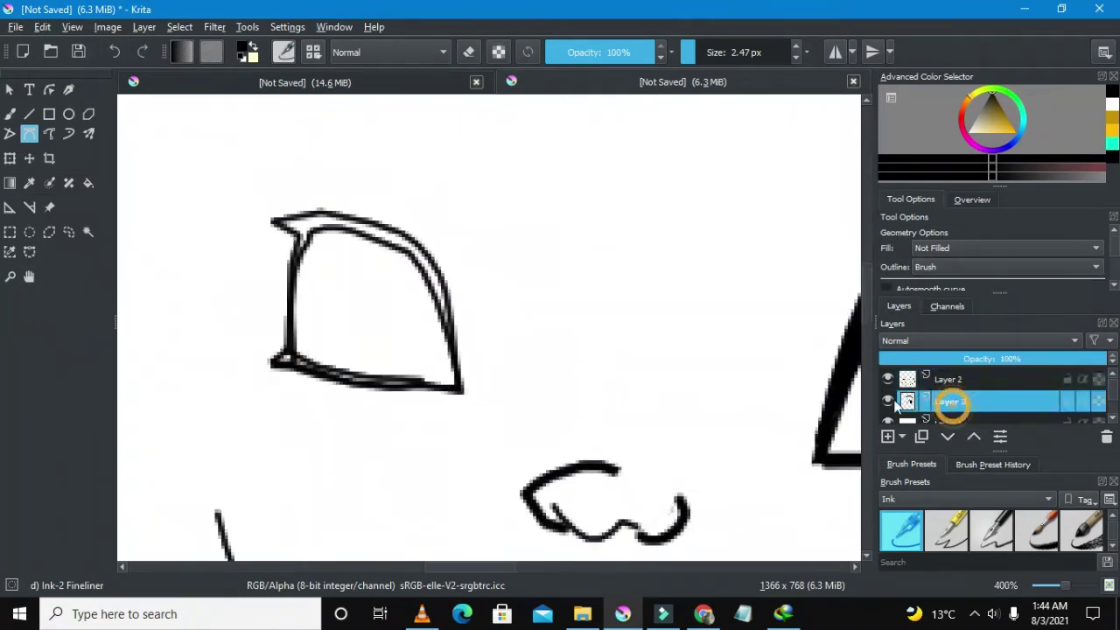
left_click(29, 252)
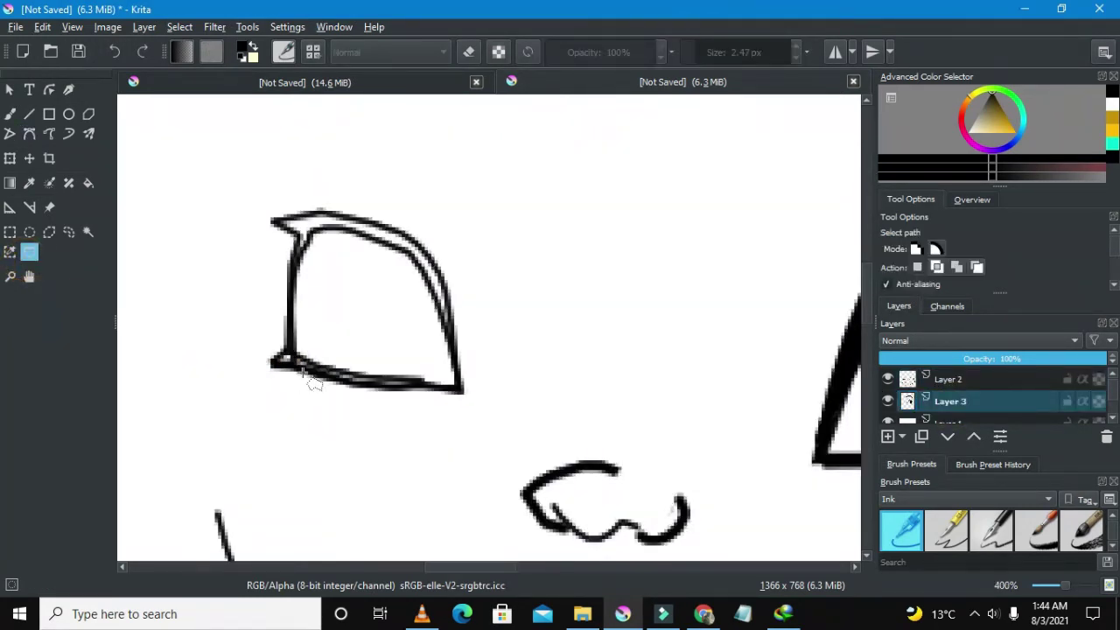
scroll(288, 374, "up", 1)
left_click(264, 364)
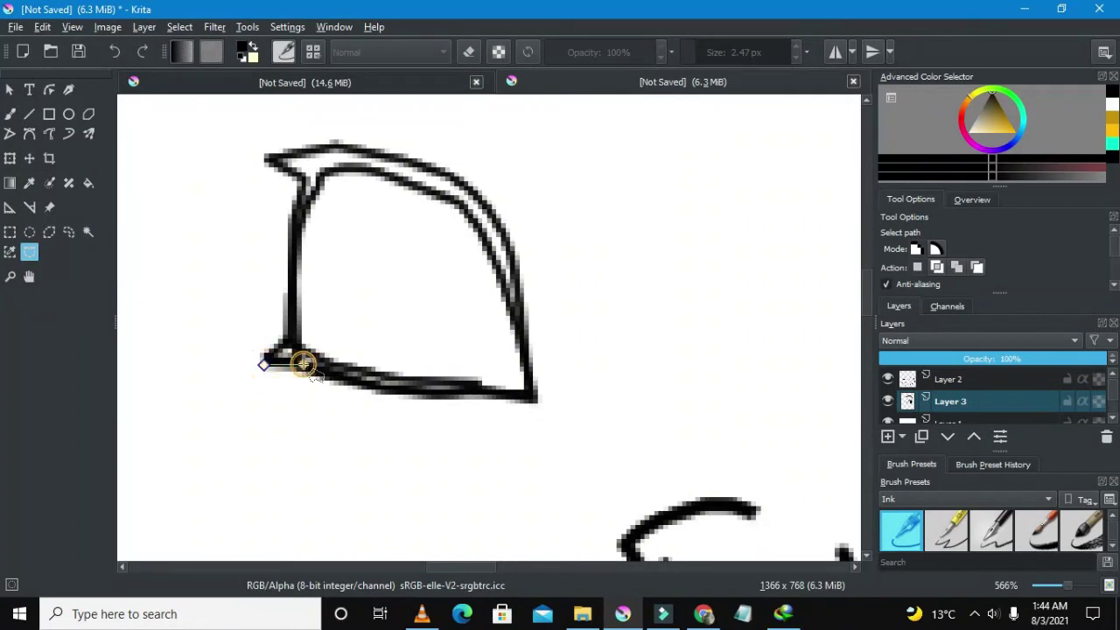
left_click(377, 391)
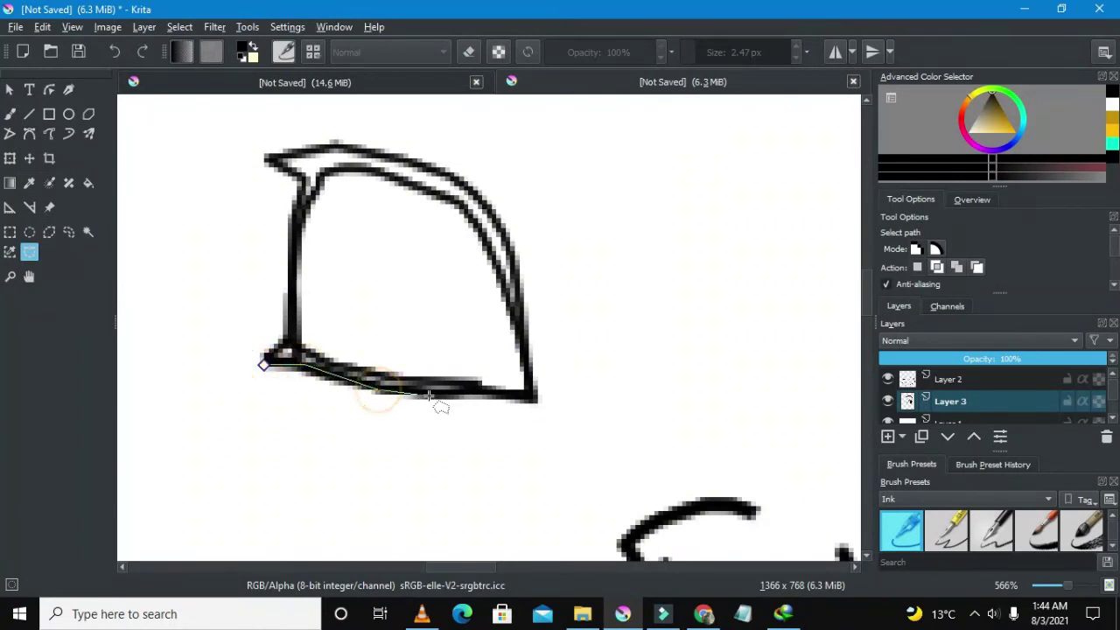
left_click(534, 399)
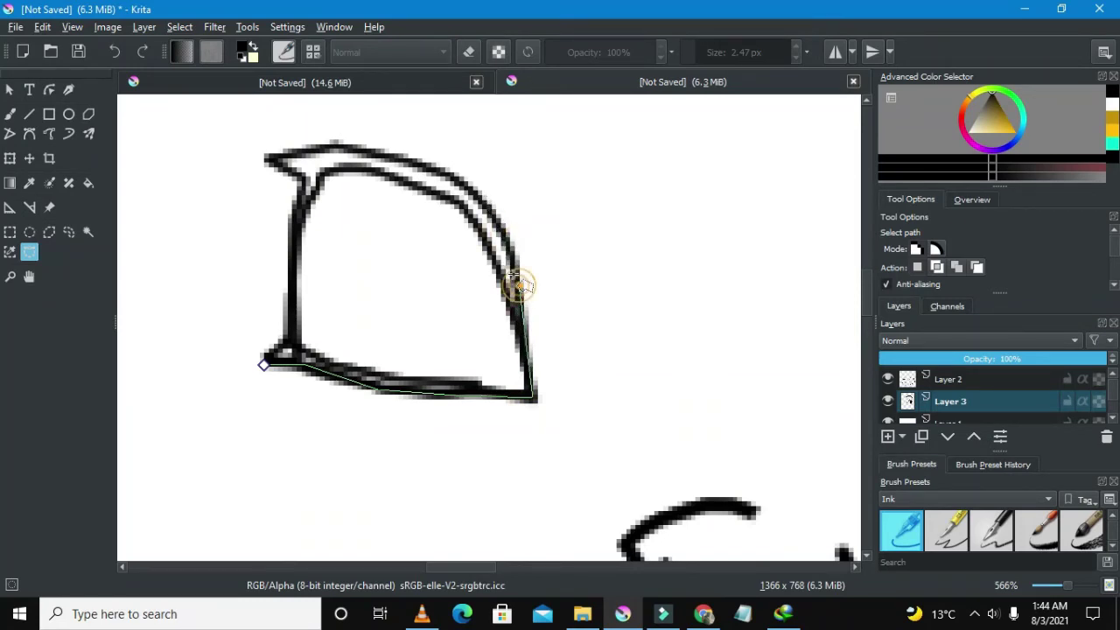
- Continue the selection over the upper lid's outer edge to the lash tip and down the outer side to the lower corner
left_click_drag(488, 205, 462, 184)
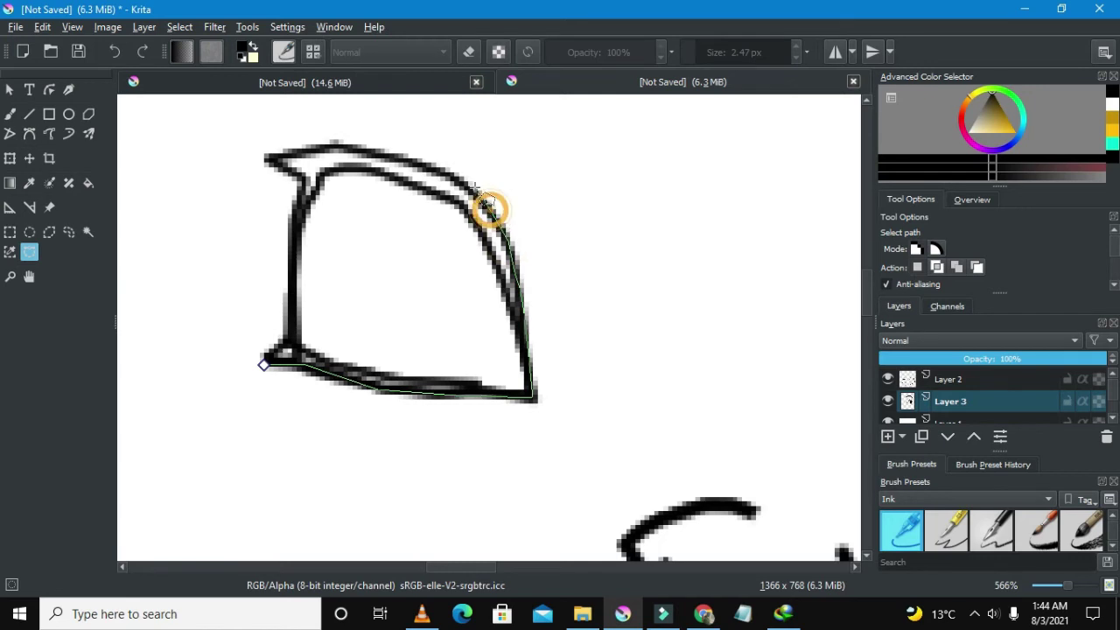
left_click(388, 155)
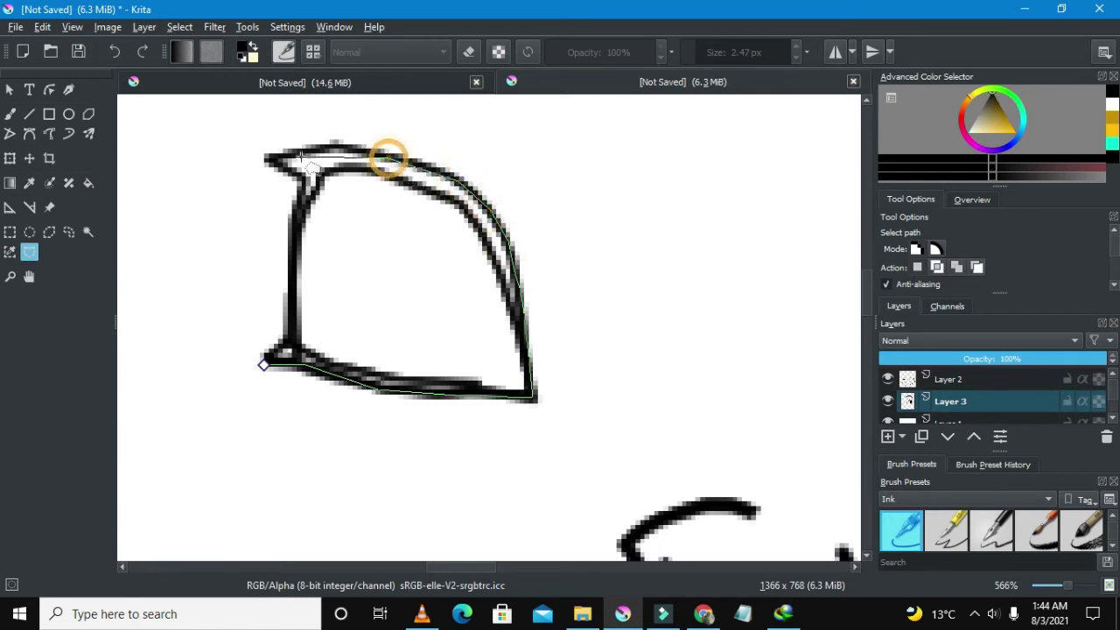
left_click(324, 145)
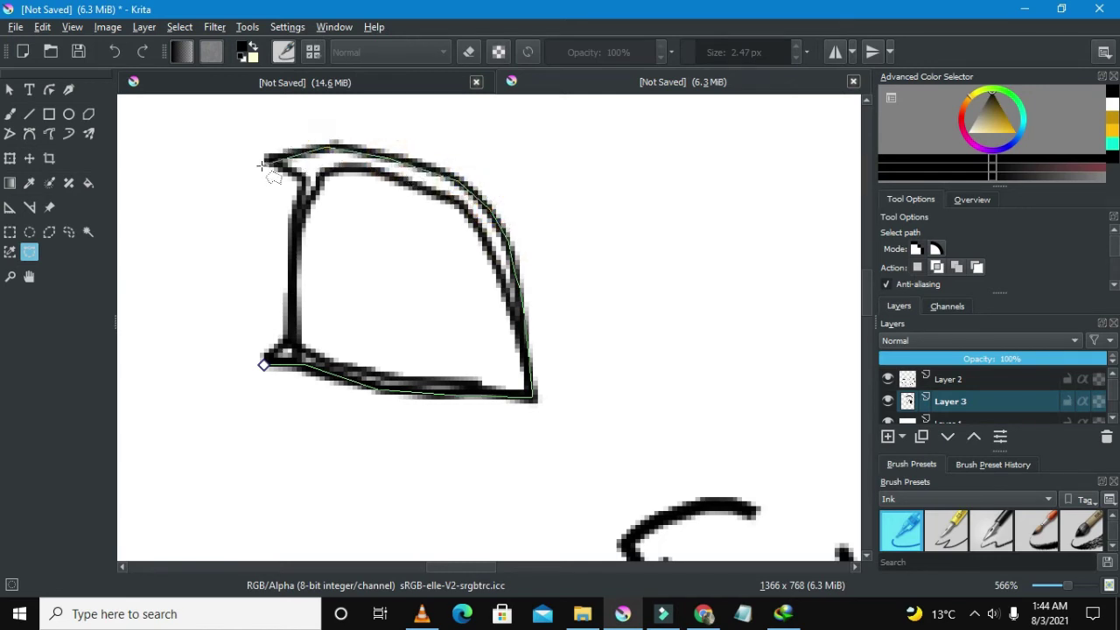
left_click(267, 158)
left_click(305, 186)
left_click(298, 221)
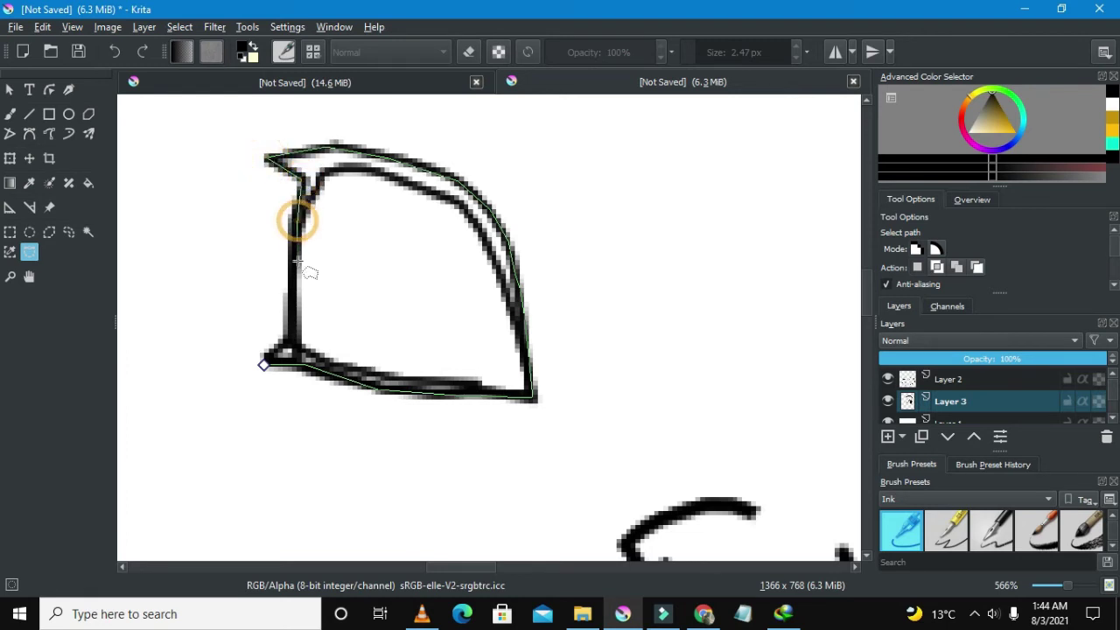
left_click(285, 338)
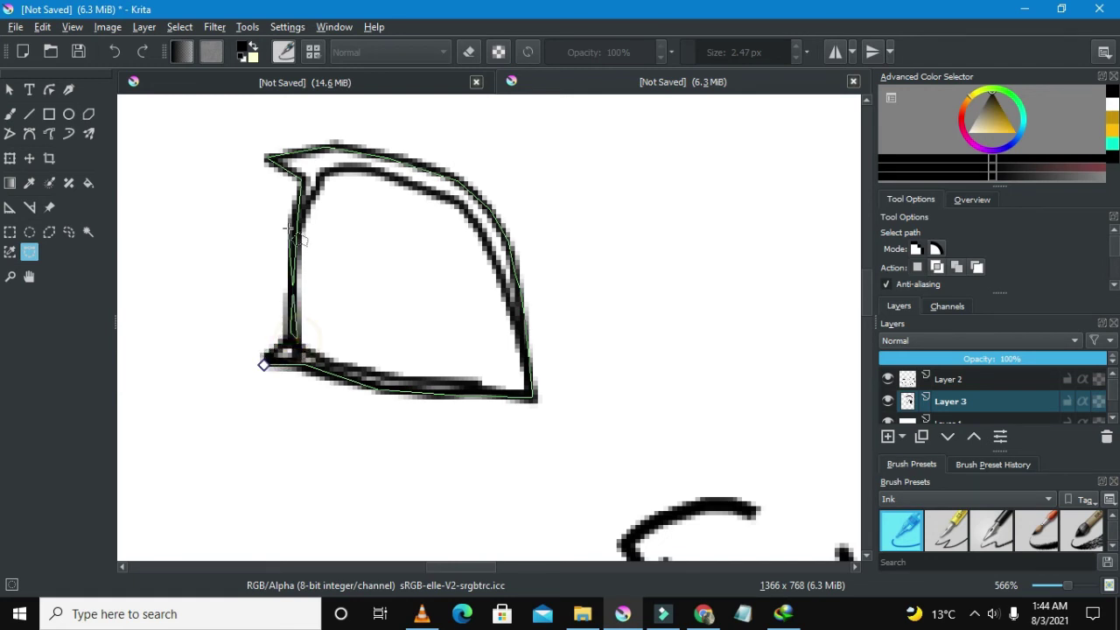
- Trace the selection back up the outer side's inner edge and under the upper lid down to the inner corner
left_click(308, 196)
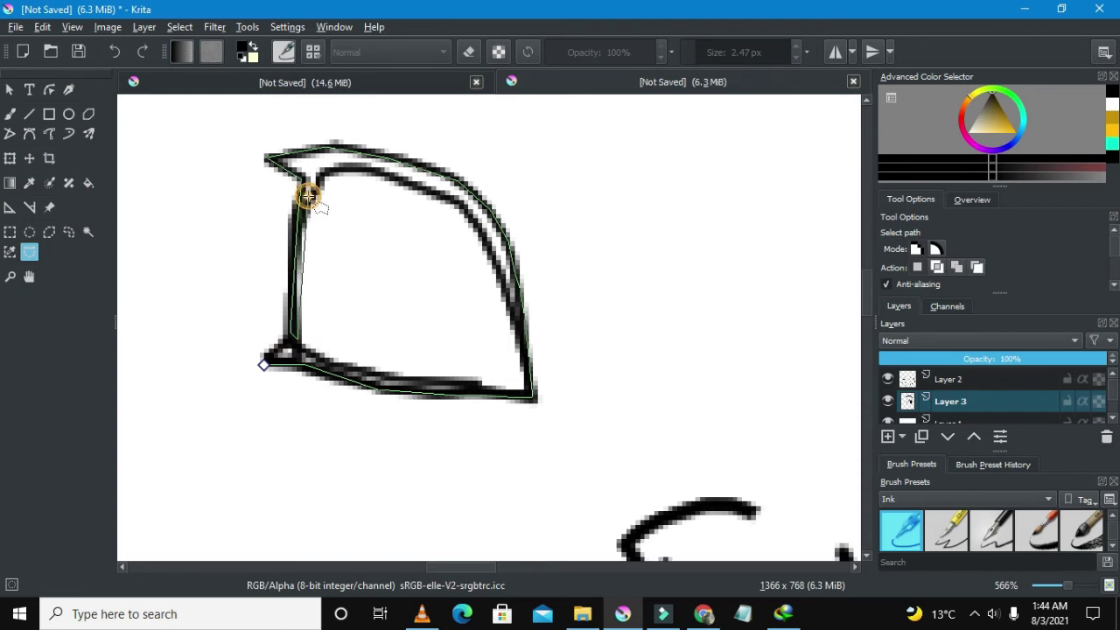
left_click(325, 175)
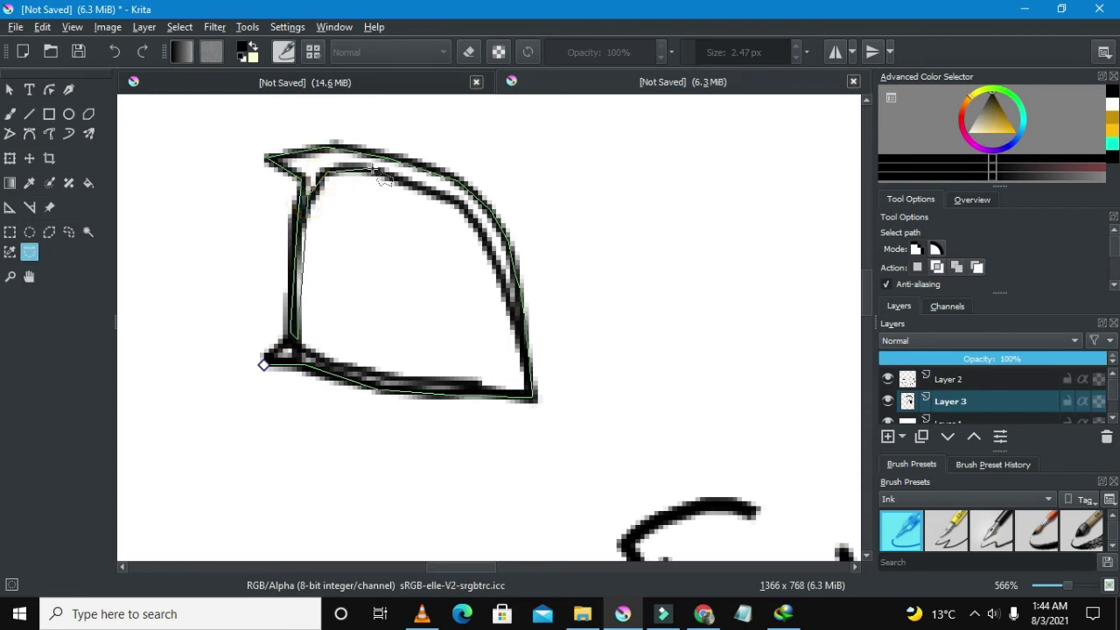
left_click(372, 171)
left_click(460, 203)
left_click(495, 241)
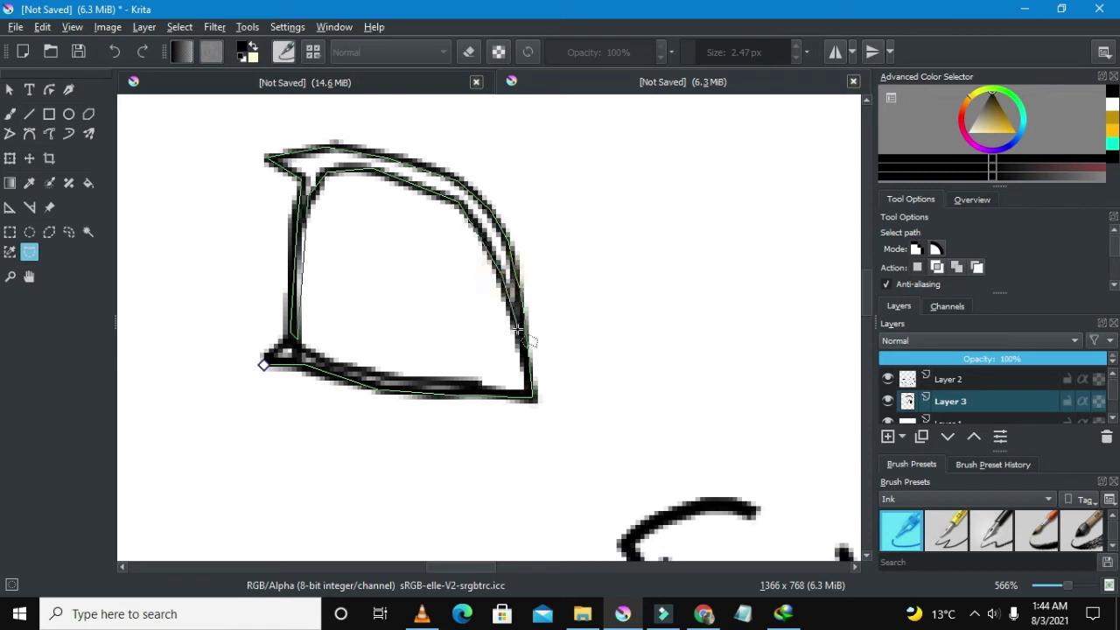
left_click(528, 380)
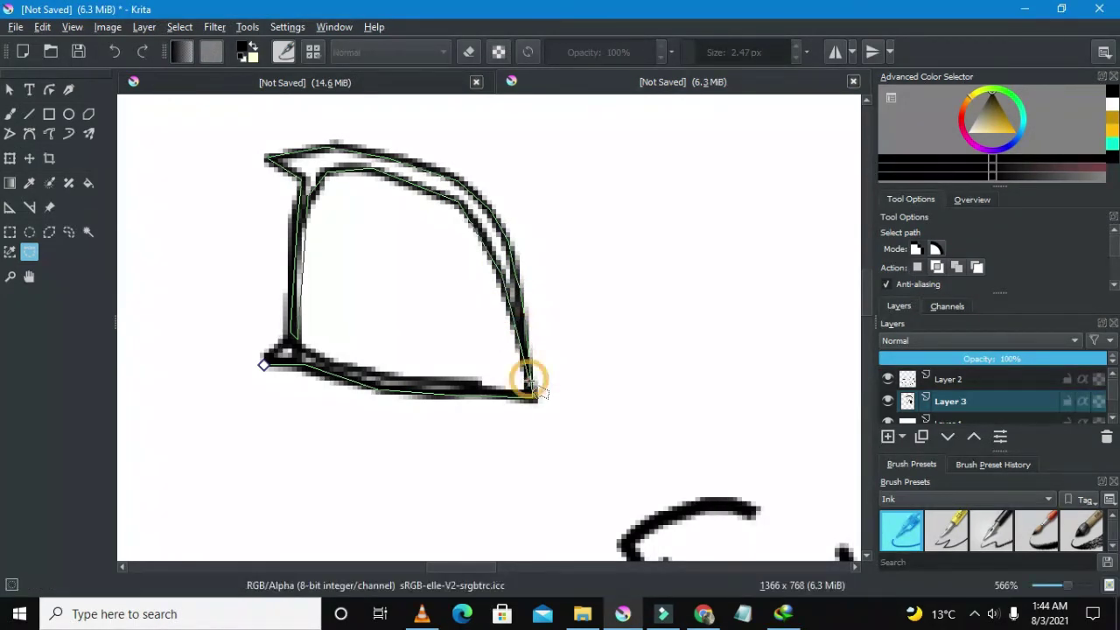
left_click(534, 397)
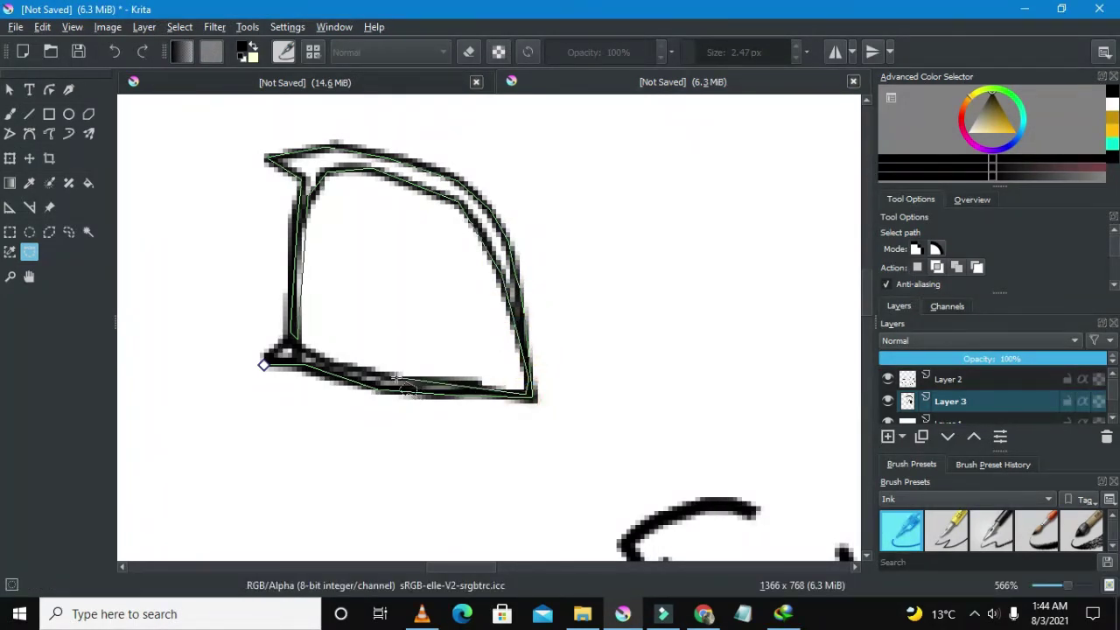
- Trace the selection along the lower lid's upper edge to the outer corner and close it at the starting point
left_click(393, 376)
left_click(344, 362)
left_click(311, 353)
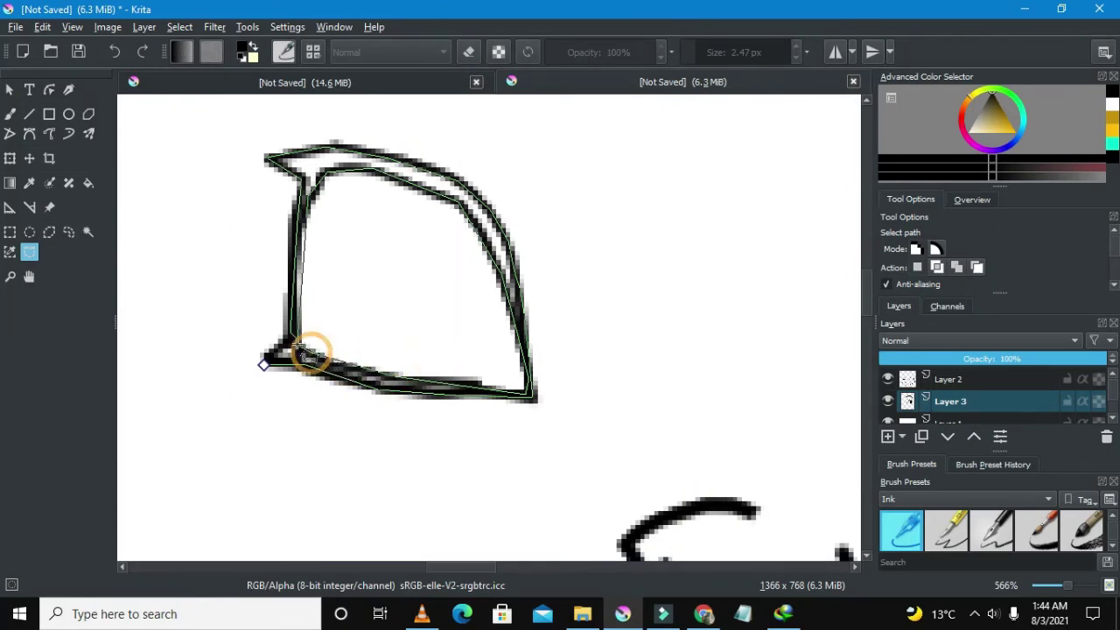
left_click(289, 342)
left_click(270, 354)
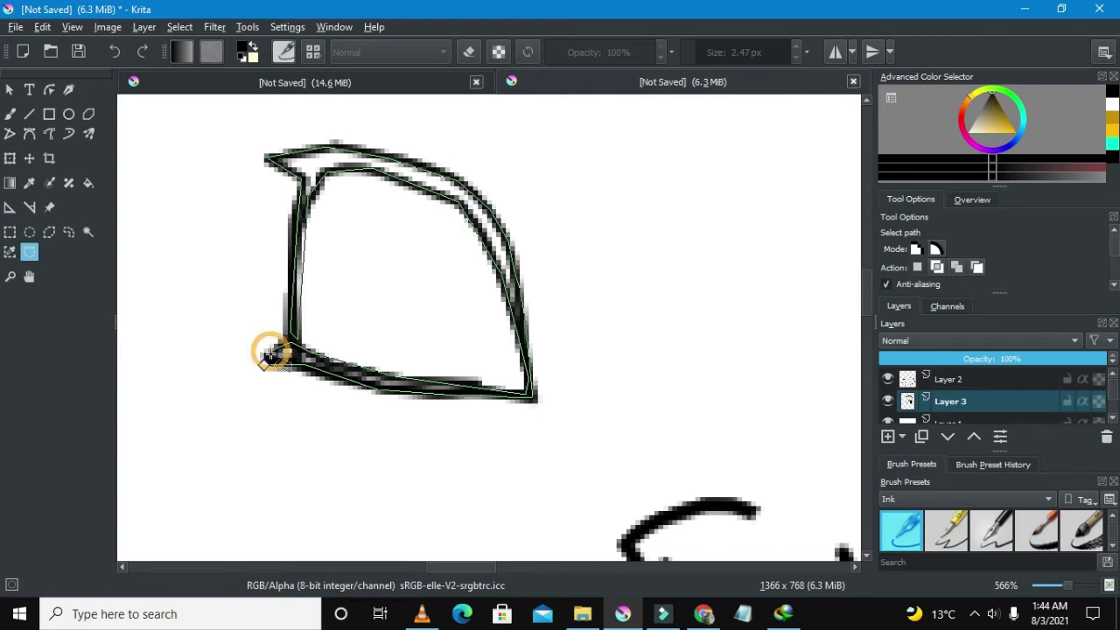
left_click(265, 361)
- Paint the selected lid outline of the second eye solid black with the Freehand Brush at 38.73 px
left_click(10, 114)
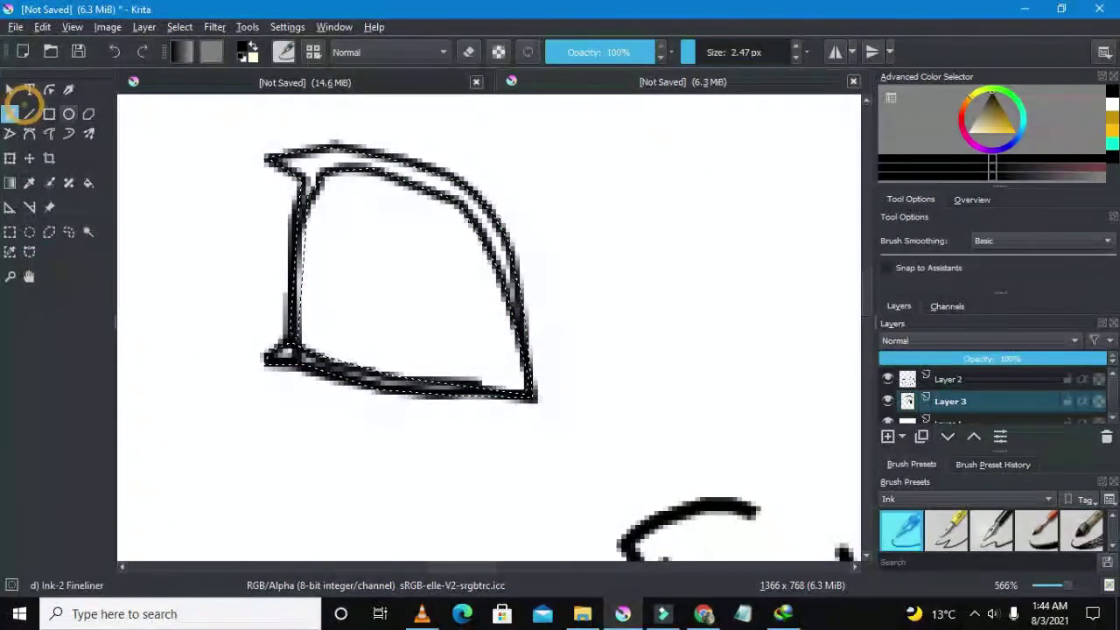
left_click(696, 64)
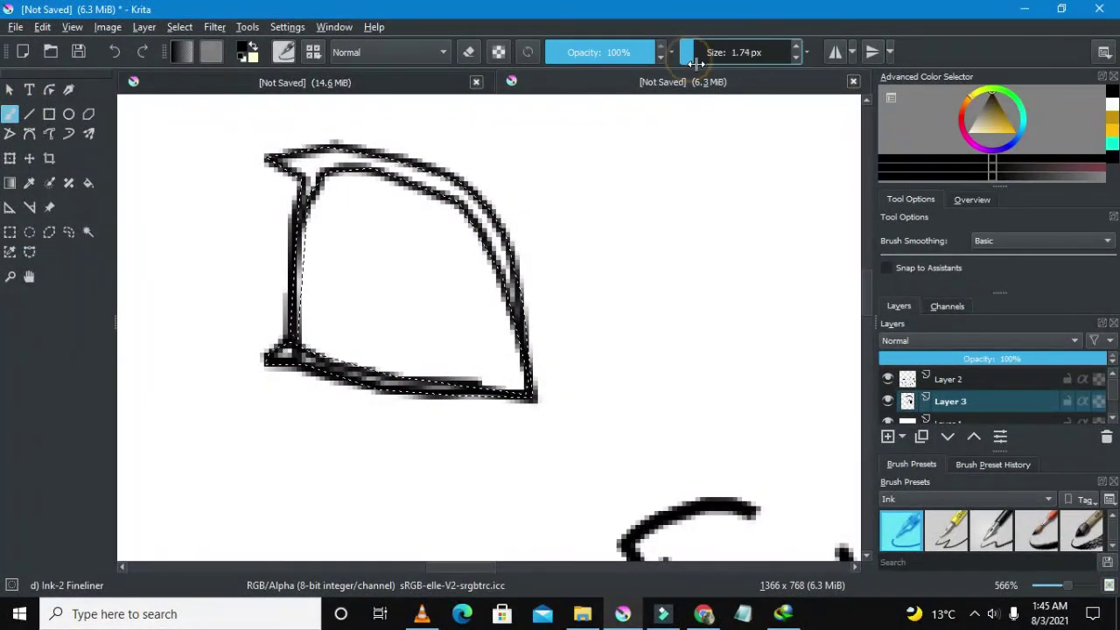
left_click_drag(696, 64, 742, 58)
mouse_move(625, 142)
left_mouse_down()
mouse_move(492, 267)
mouse_move(465, 228)
mouse_move(336, 195)
mouse_move(283, 237)
mouse_move(307, 392)
mouse_move(502, 395)
mouse_move(563, 383)
mouse_move(518, 289)
mouse_move(350, 183)
left_mouse_up()
scroll(361, 219, "down", 1)
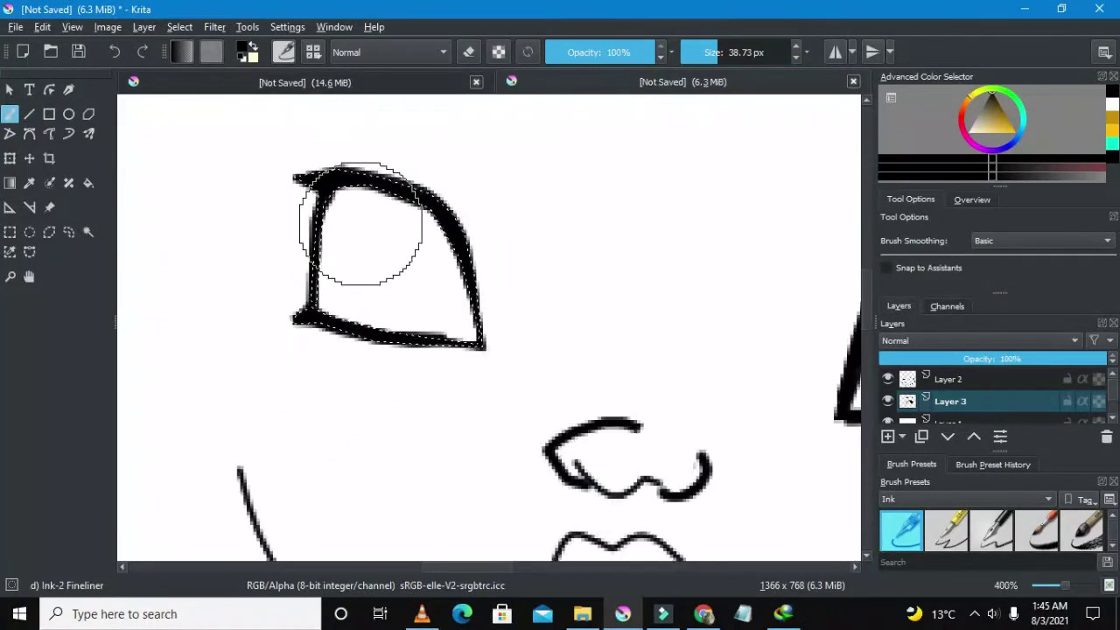
scroll(360, 223, "down", 3)
- Deselect the second eye's lid outline and check the filled eye against the whole face
left_click(10, 232)
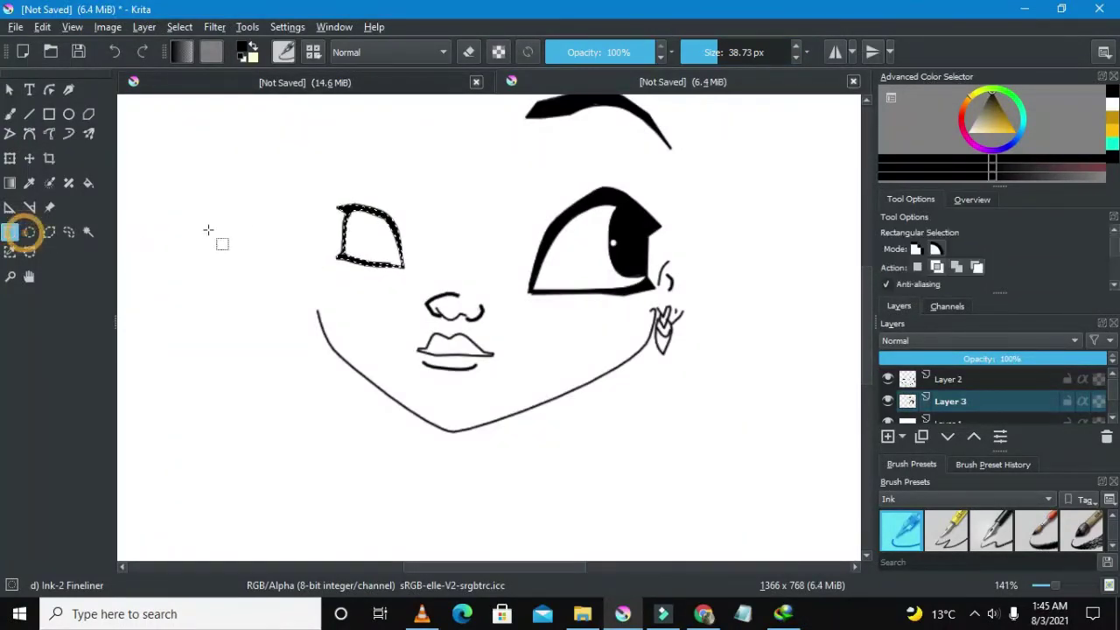
right_click(257, 220)
left_click(275, 227)
scroll(326, 212, "down", 3)
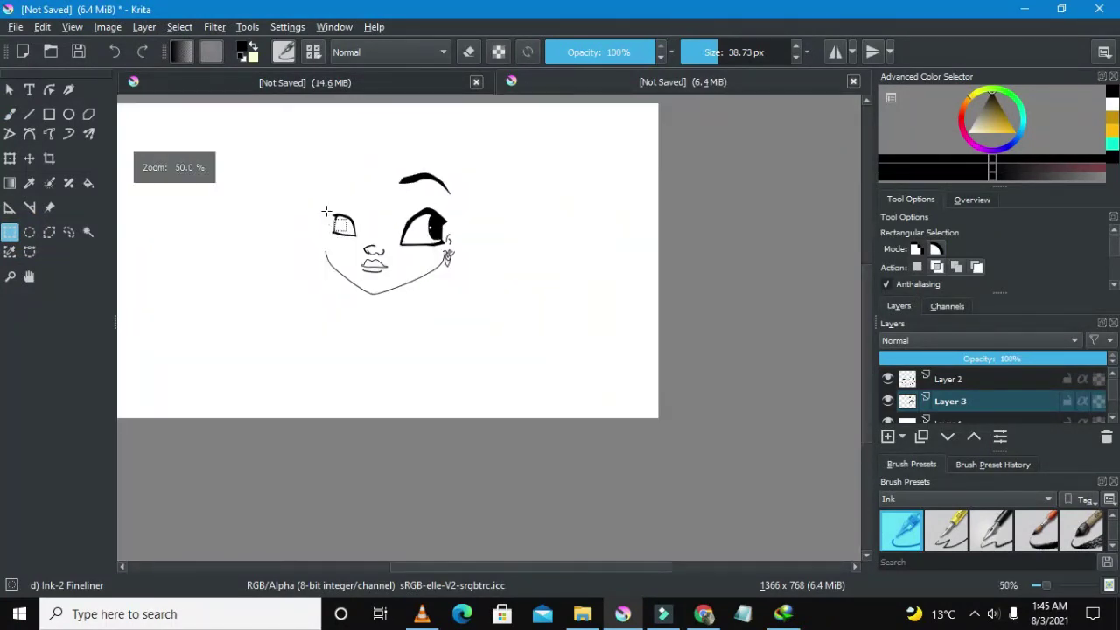
scroll(326, 212, "up", 2)
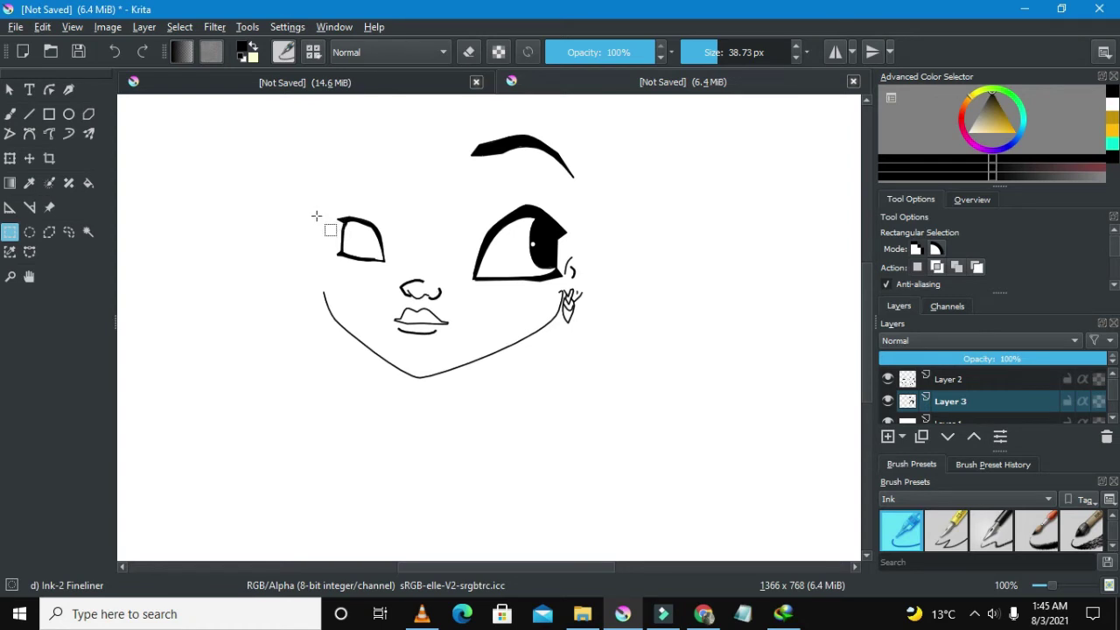
scroll(382, 230, "up", 3)
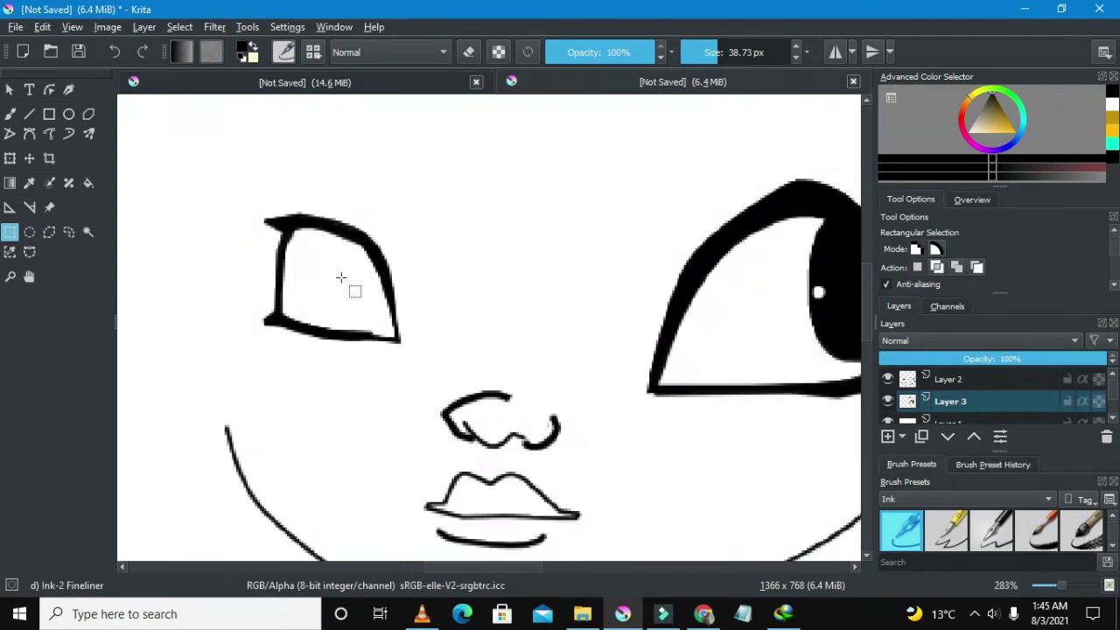
- Try to draw the second eye's iris on Layer 2 as a closed 38.73 px Bezier curve, and undo it
left_click(29, 253)
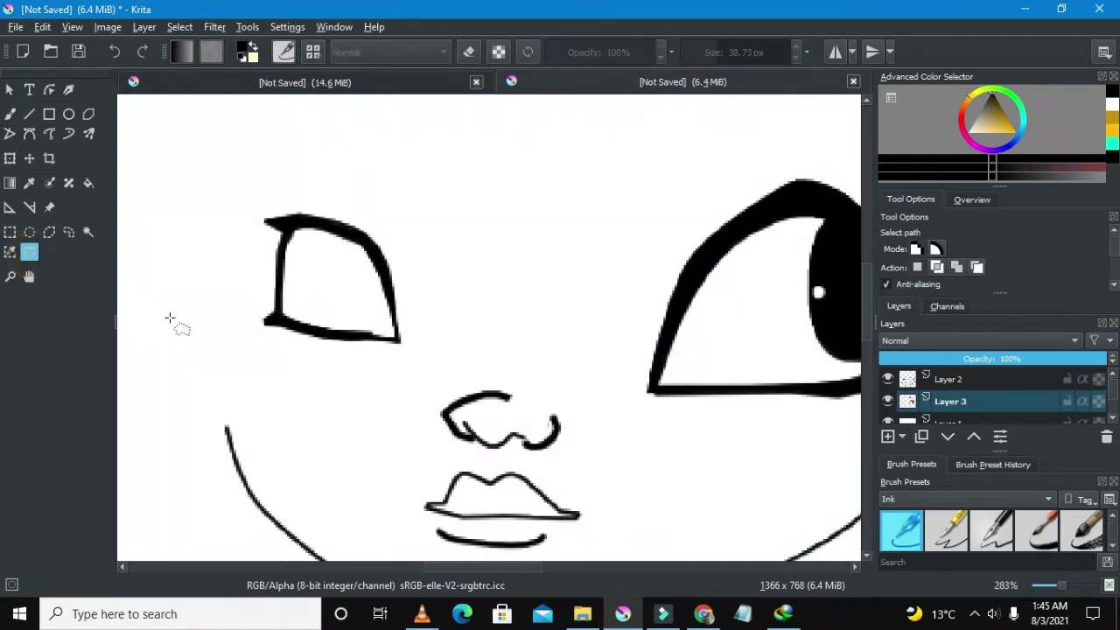
left_click(942, 381)
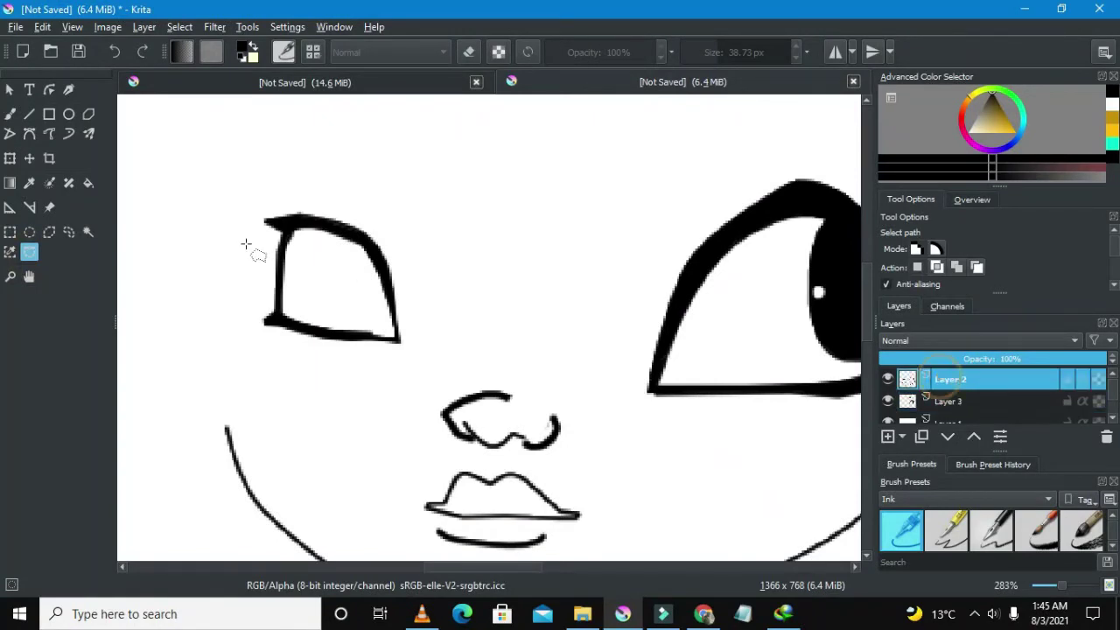
left_click(36, 139)
scroll(351, 322, "up", 2)
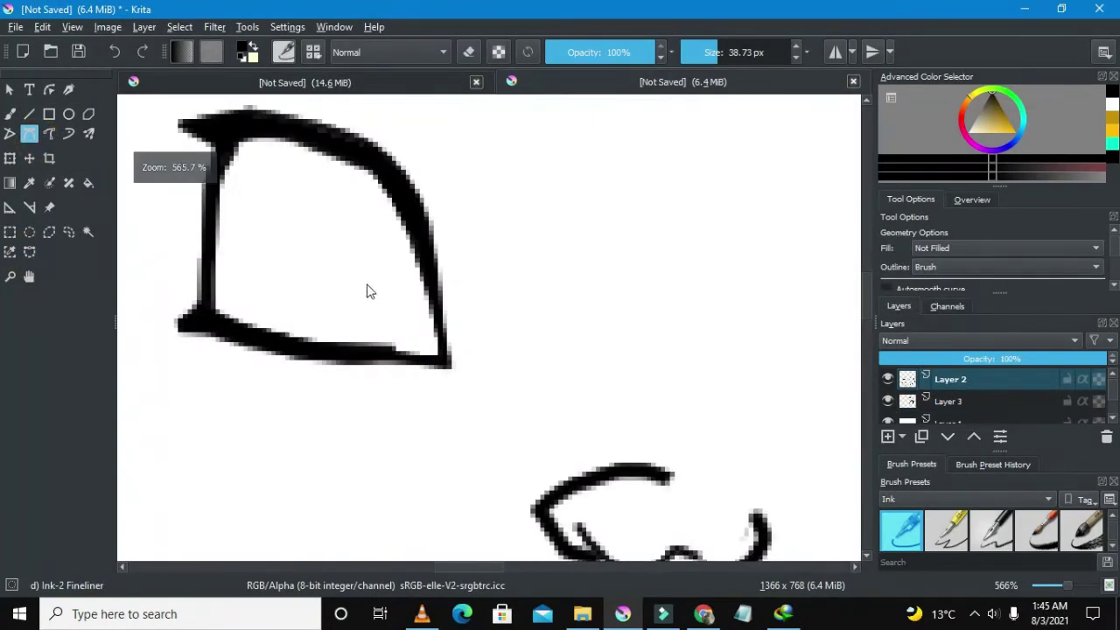
left_click(408, 233)
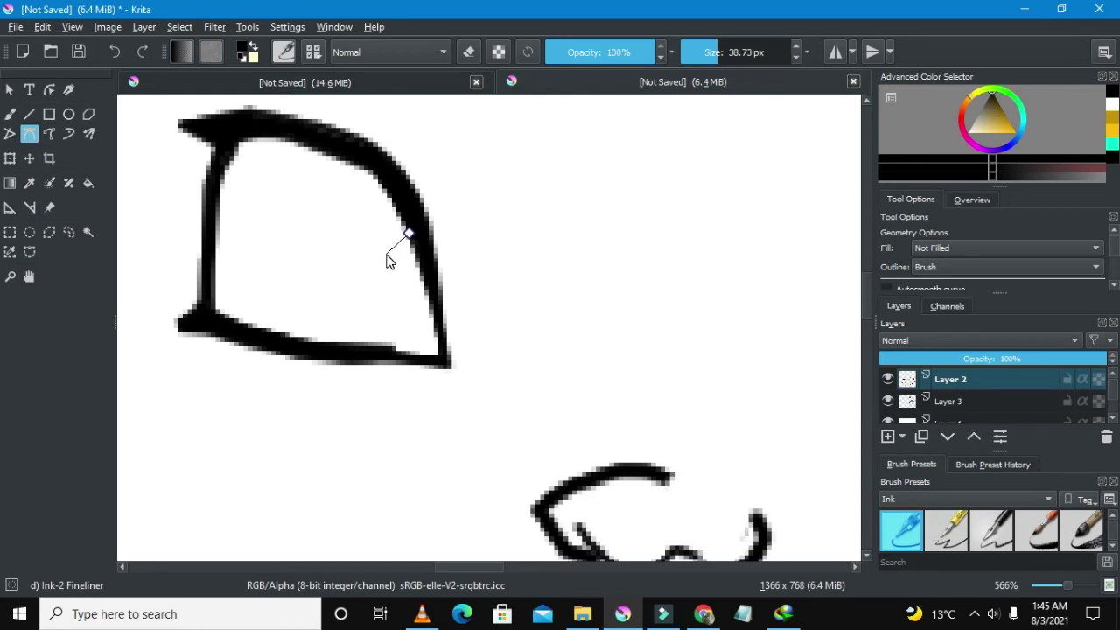
left_click_drag(375, 292, 379, 315)
left_click(403, 337)
left_click(420, 346)
left_click_drag(418, 352, 421, 353)
left_click(442, 350)
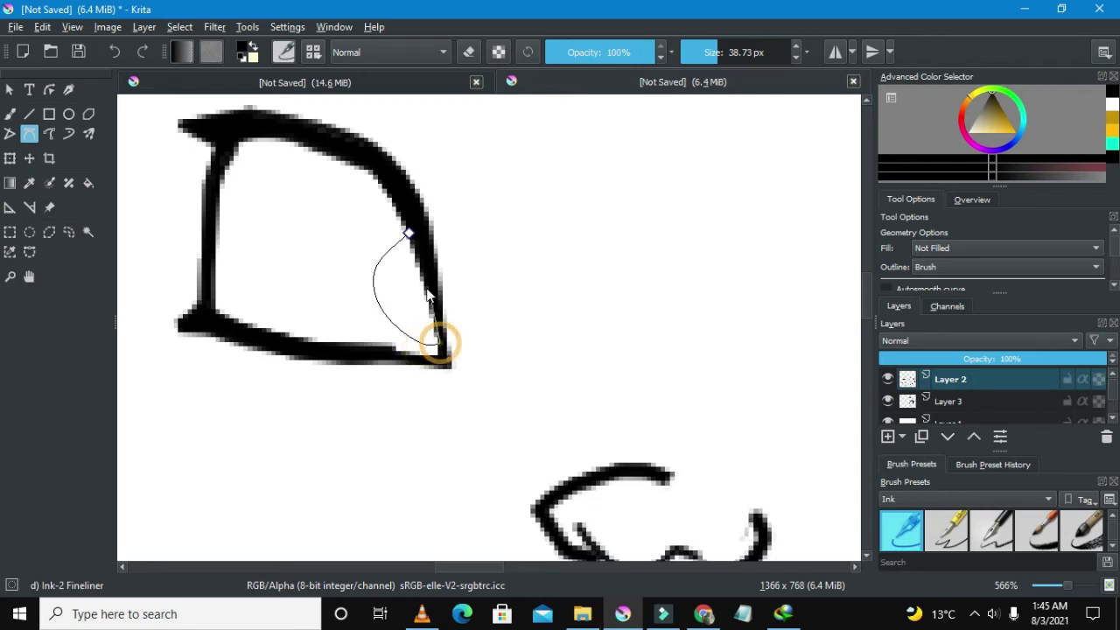
left_click(408, 234)
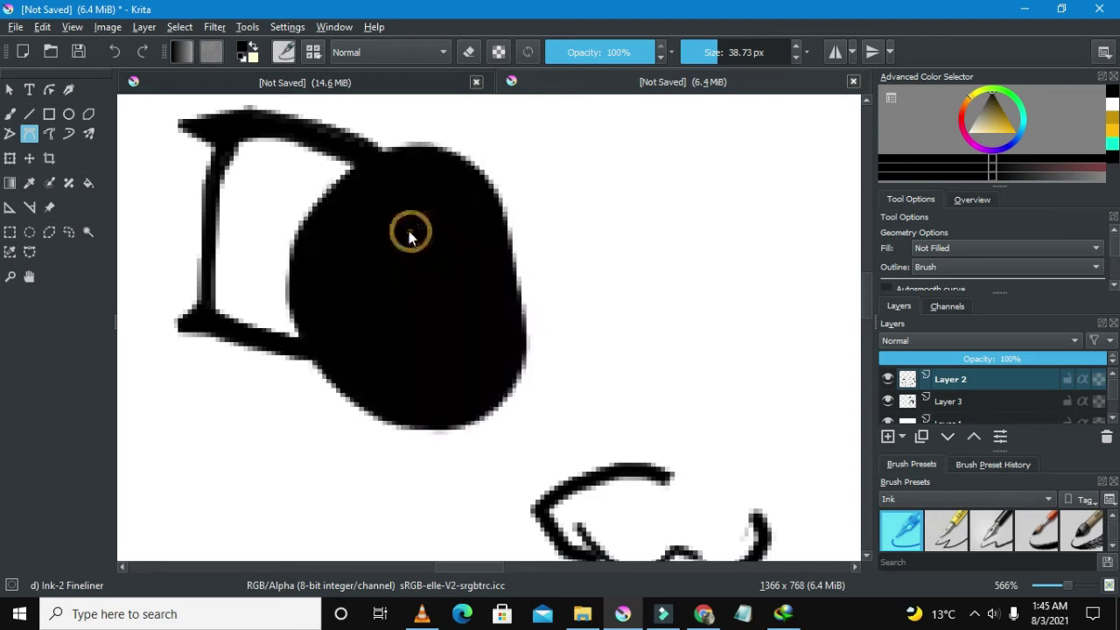
scroll(409, 231, "down", 4)
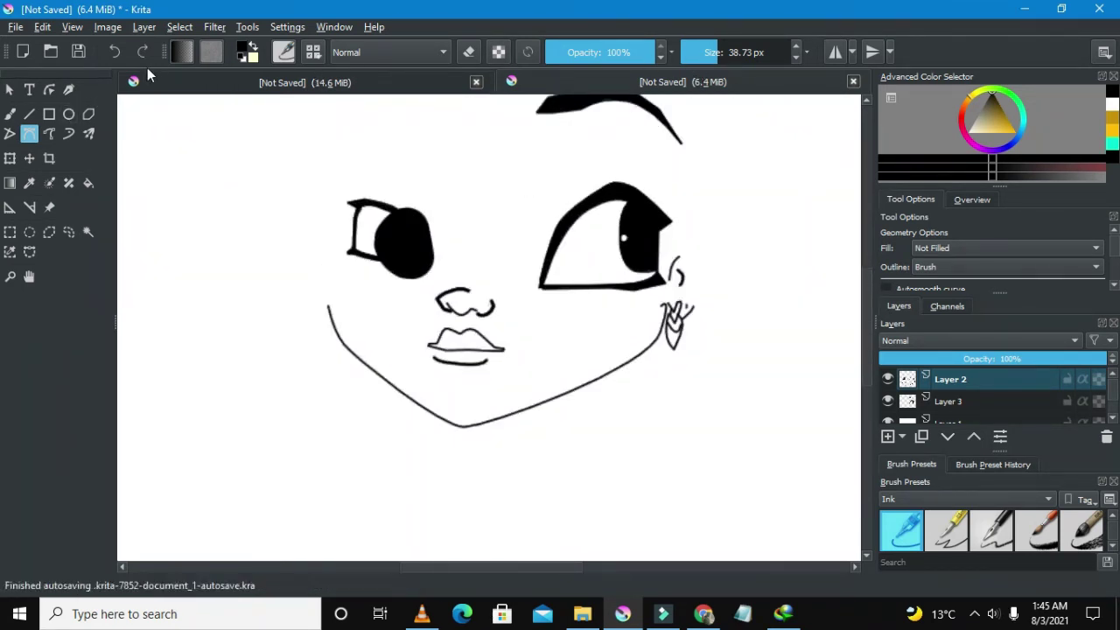
left_click(114, 52)
- Thicken the second eye's lower lid at its inner corner on Layer 3 with a closed 2.47 px Bezier curve, and make Layer 2 active
left_click(707, 54)
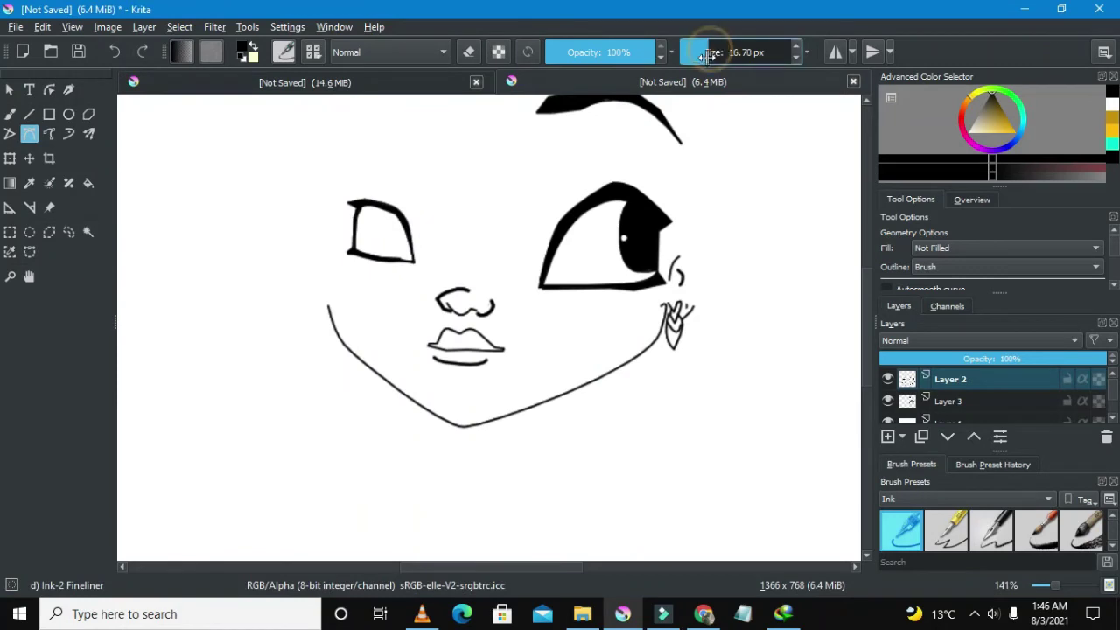
left_click_drag(707, 54, 697, 71)
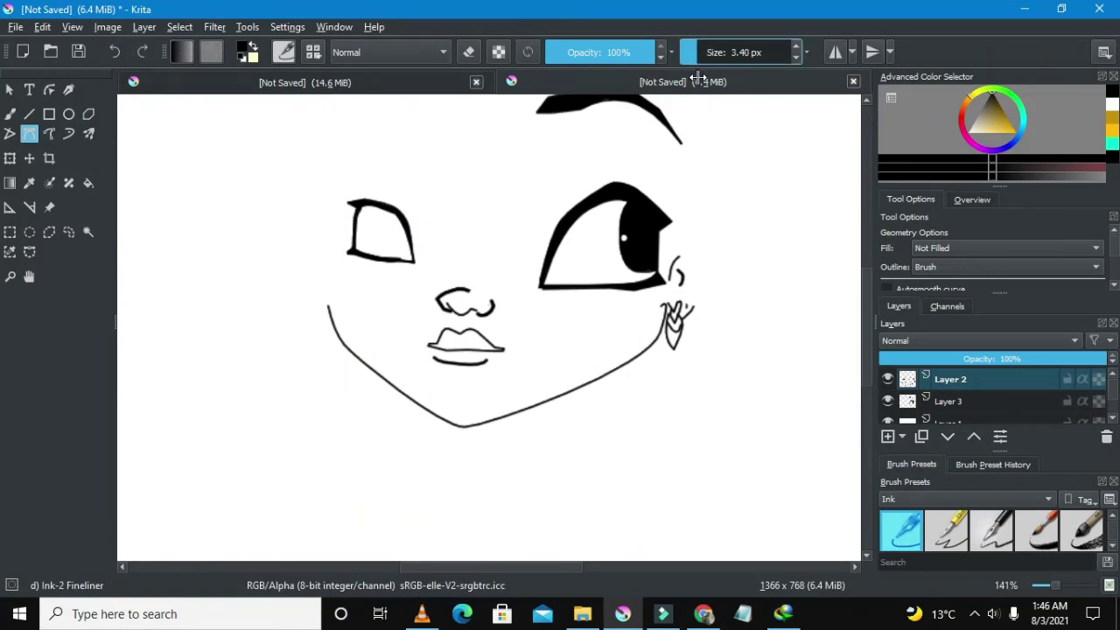
left_click_drag(698, 78, 696, 79)
scroll(403, 257, "up", 3)
scroll(404, 257, "up", 1)
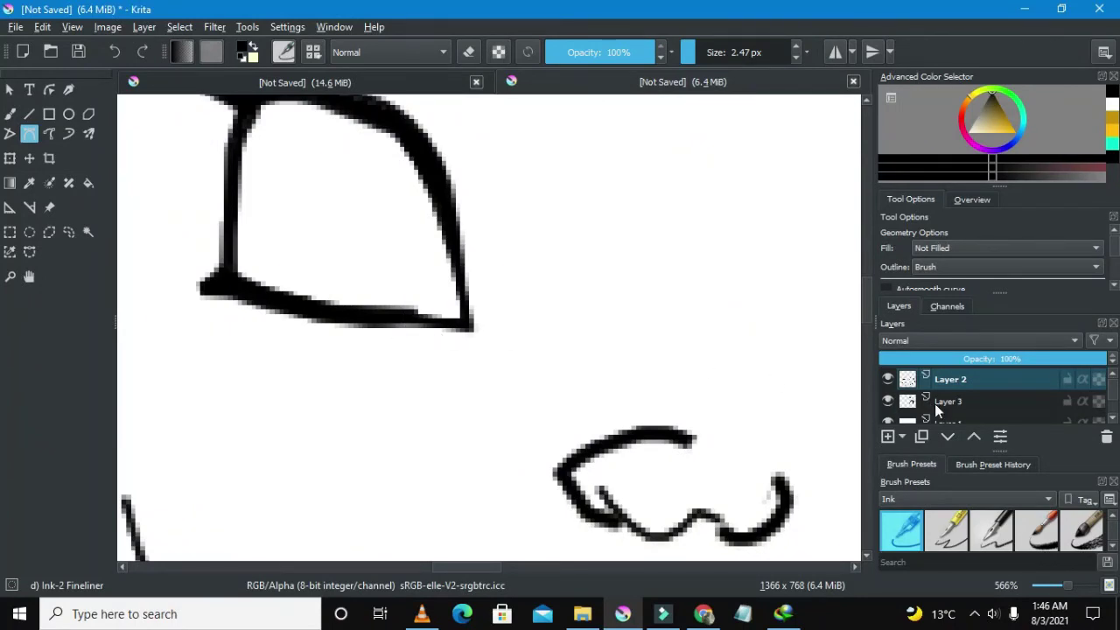
left_click(936, 404)
left_click(412, 314)
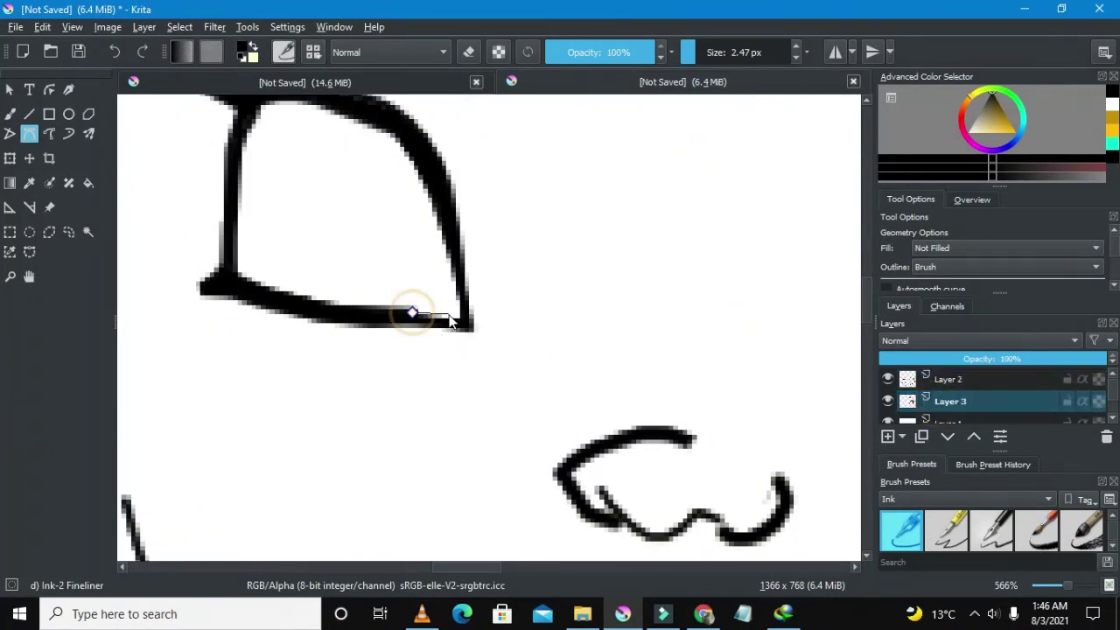
left_click(466, 325)
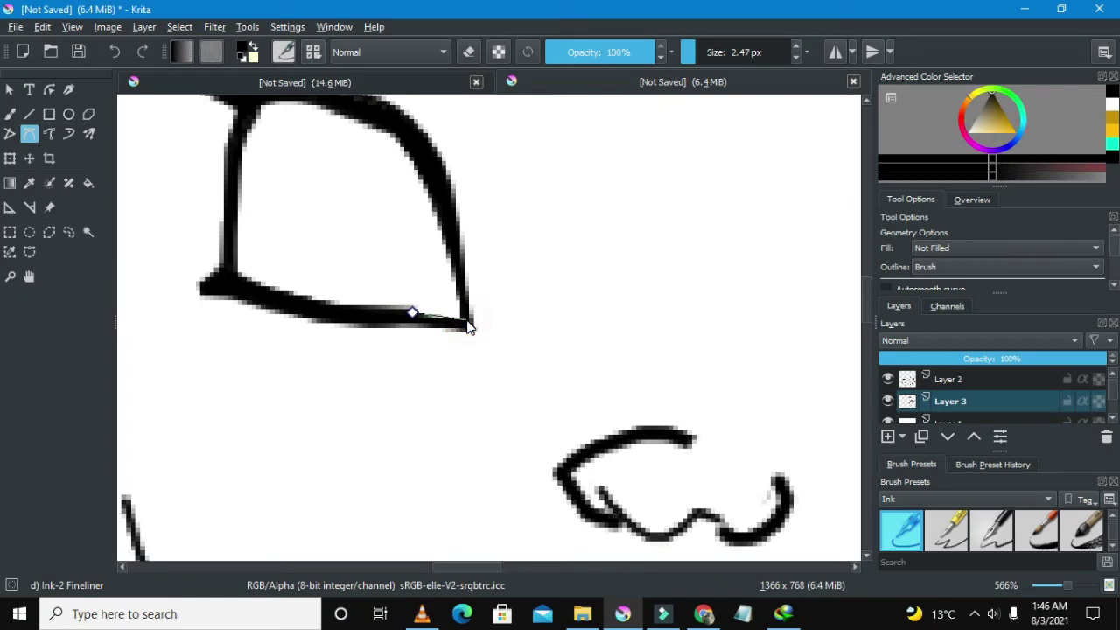
left_click(413, 314)
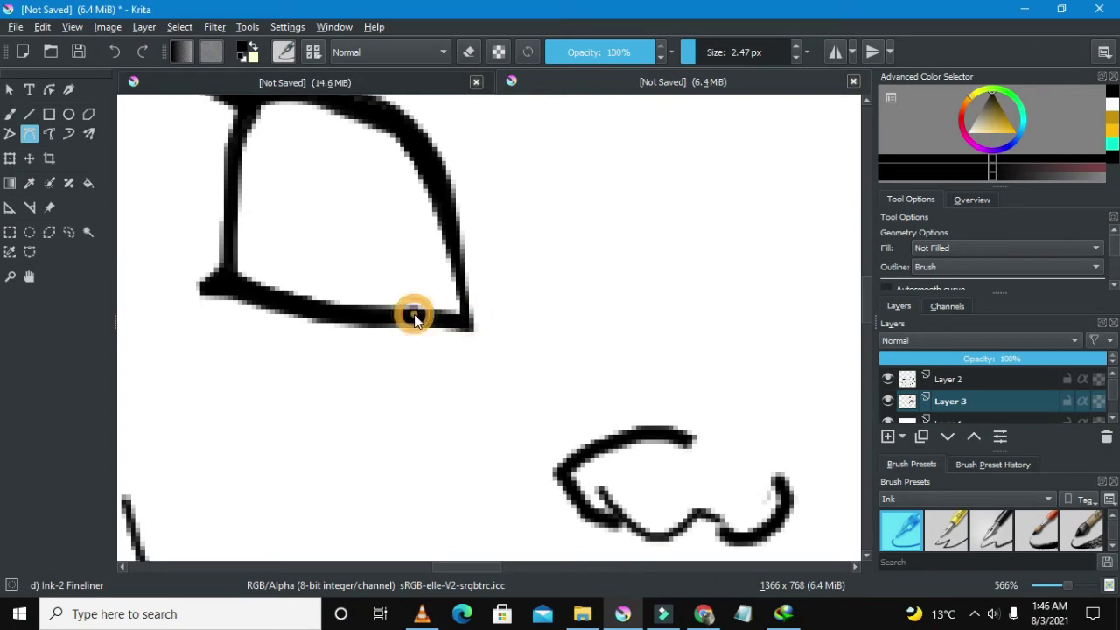
scroll(389, 293, "down", 2)
scroll(393, 286, "up", 2)
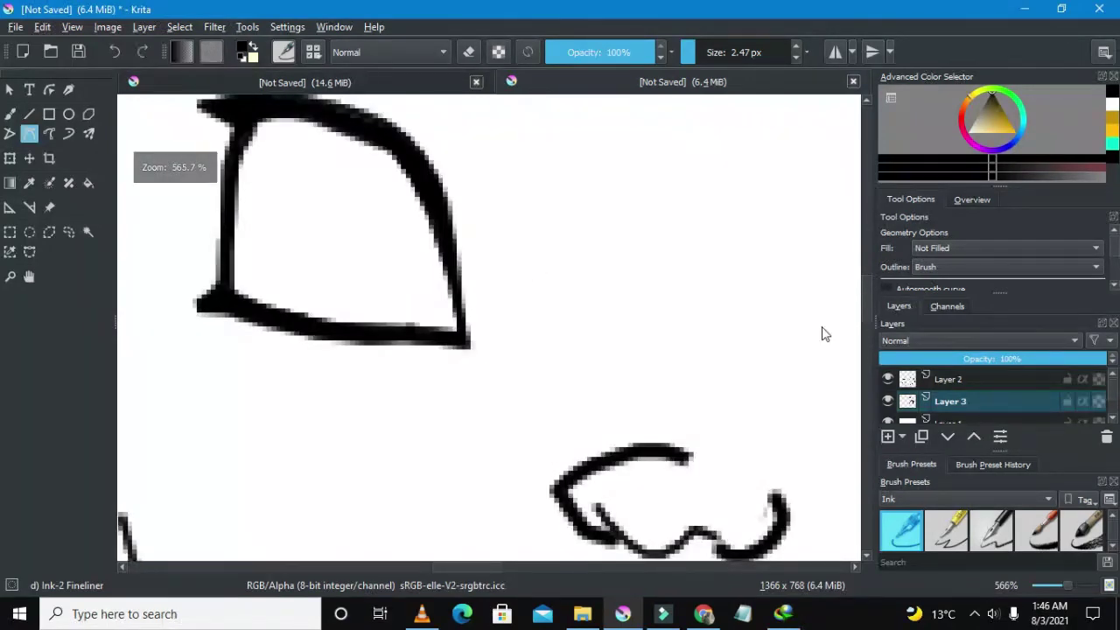
left_click(969, 379)
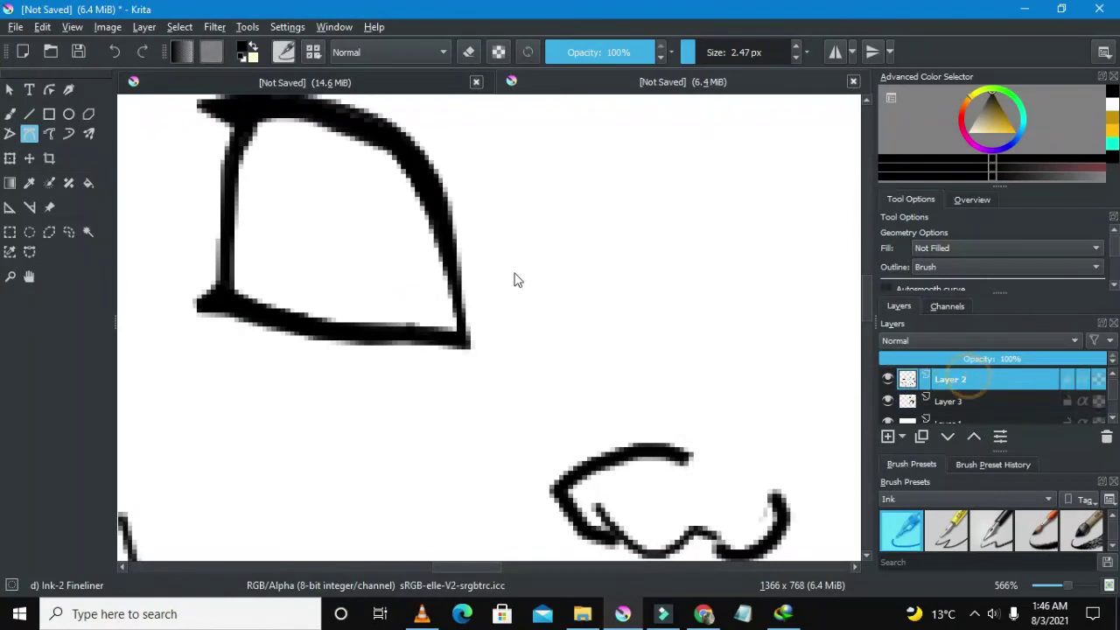
left_click(430, 214)
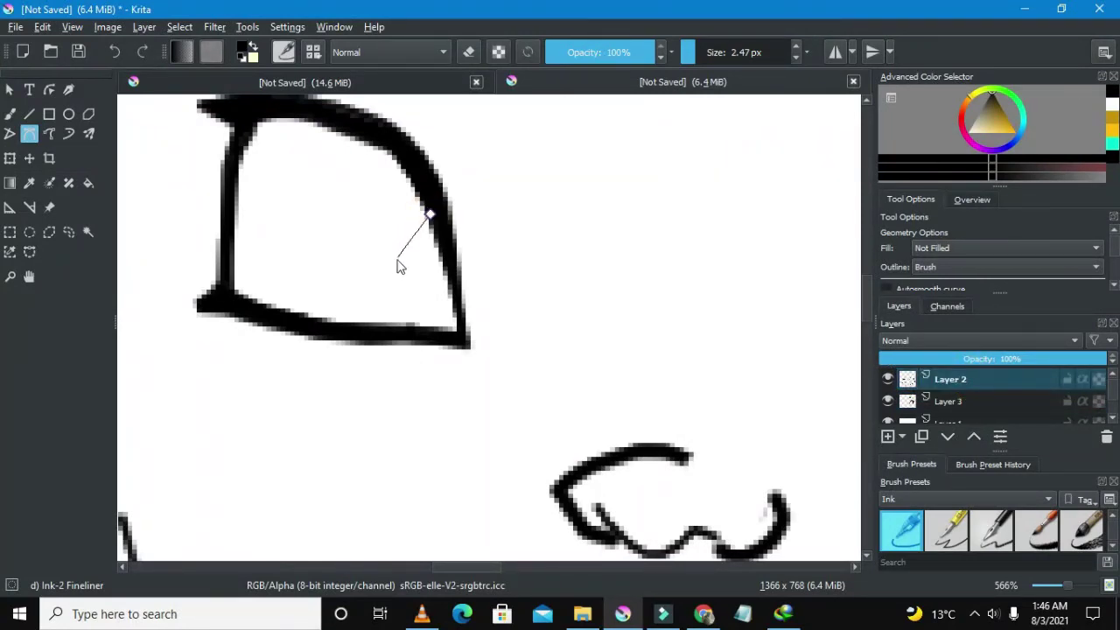
left_click_drag(391, 280, 408, 315)
scroll(462, 321, "down", 5)
scroll(459, 324, "up", 5)
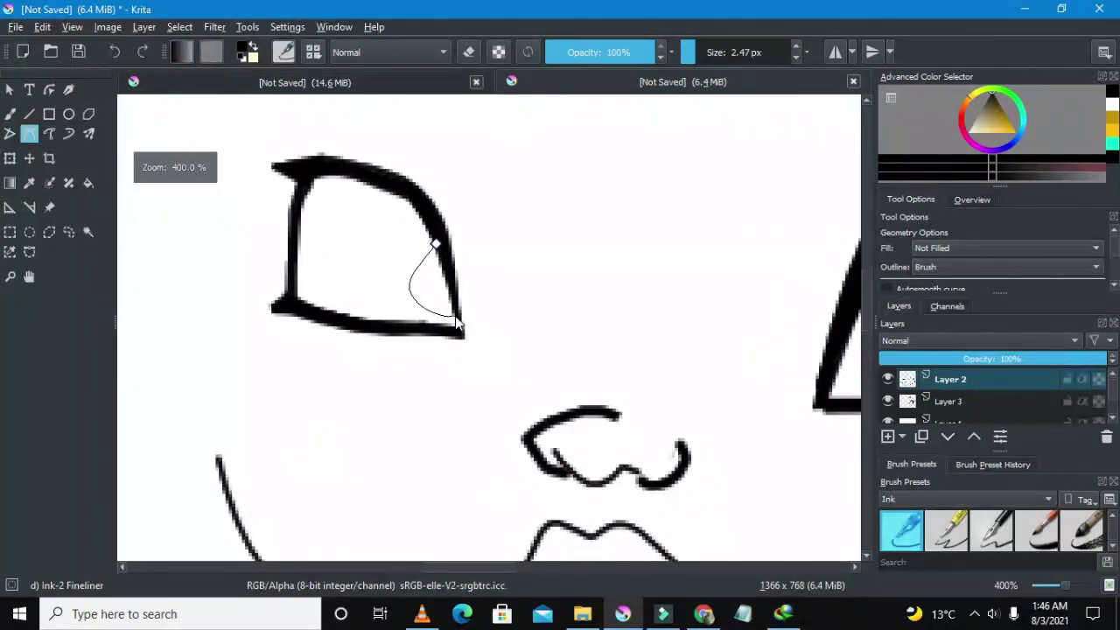
scroll(457, 323, "up", 3)
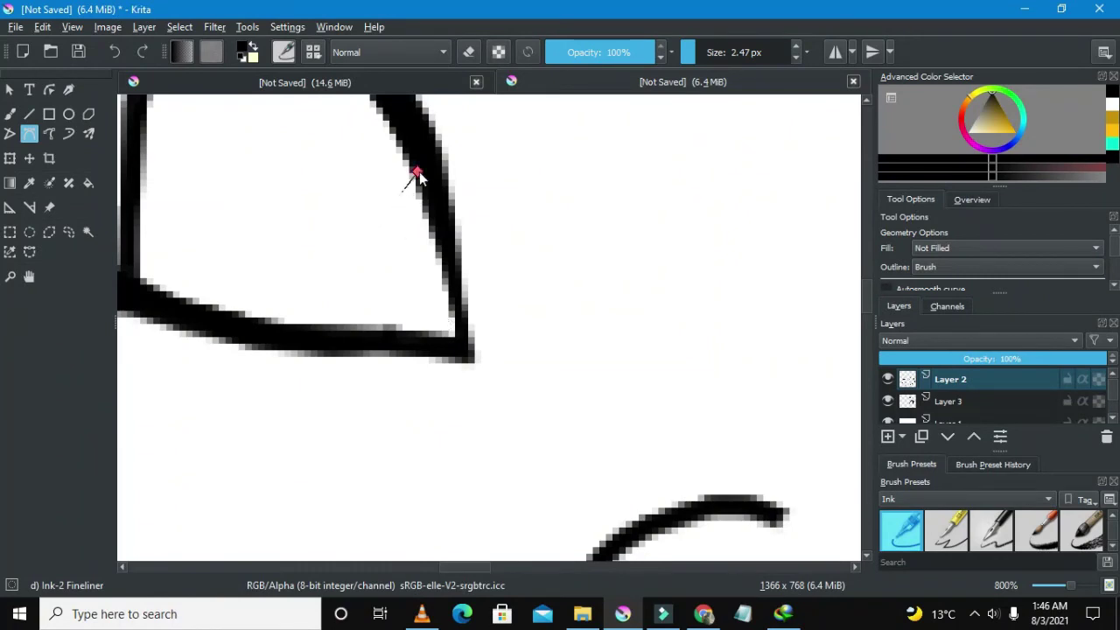
left_click(432, 182)
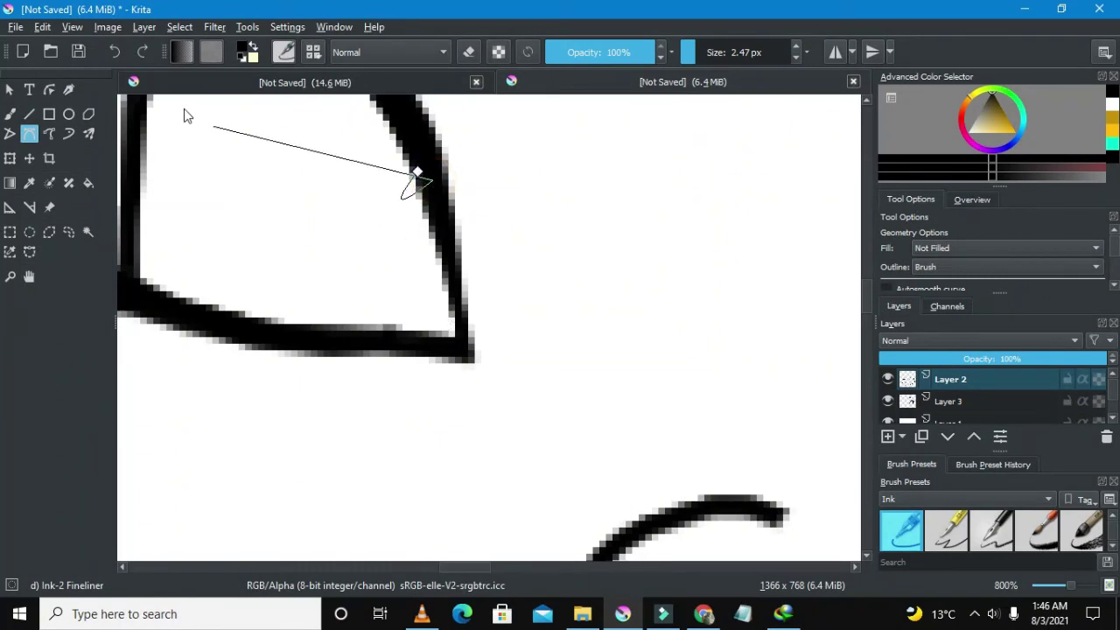
left_click(120, 49)
left_click(144, 52)
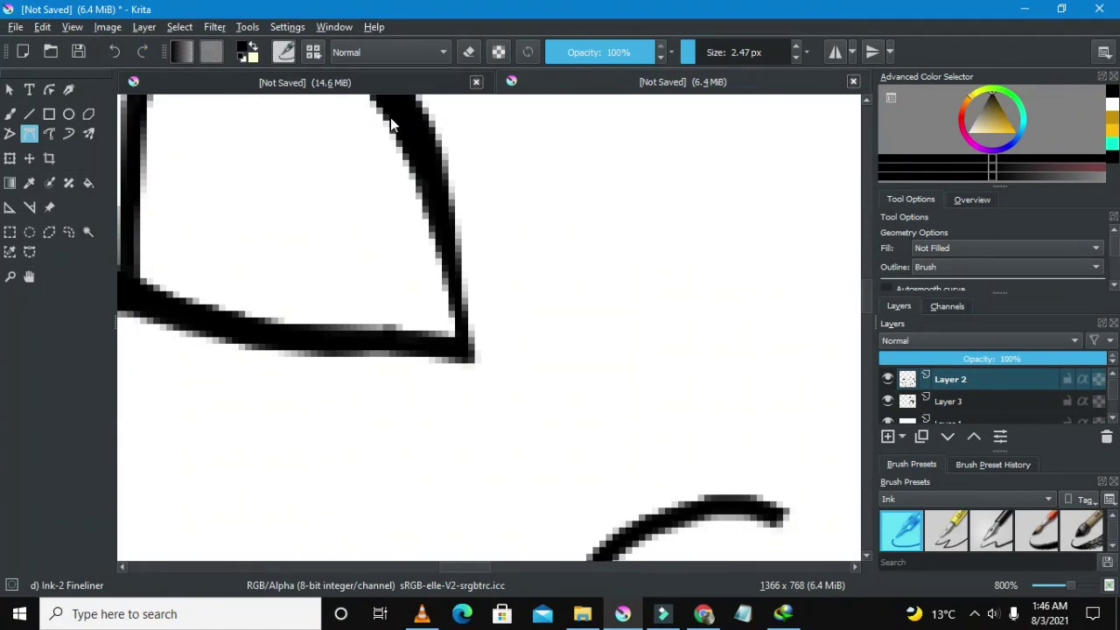
- Draw the second eye's iris outline on Layer 2 as a closed 2.47 px Bezier curve against the upper lid's inner edge
left_click(390, 117)
left_click_drag(340, 172, 340, 215)
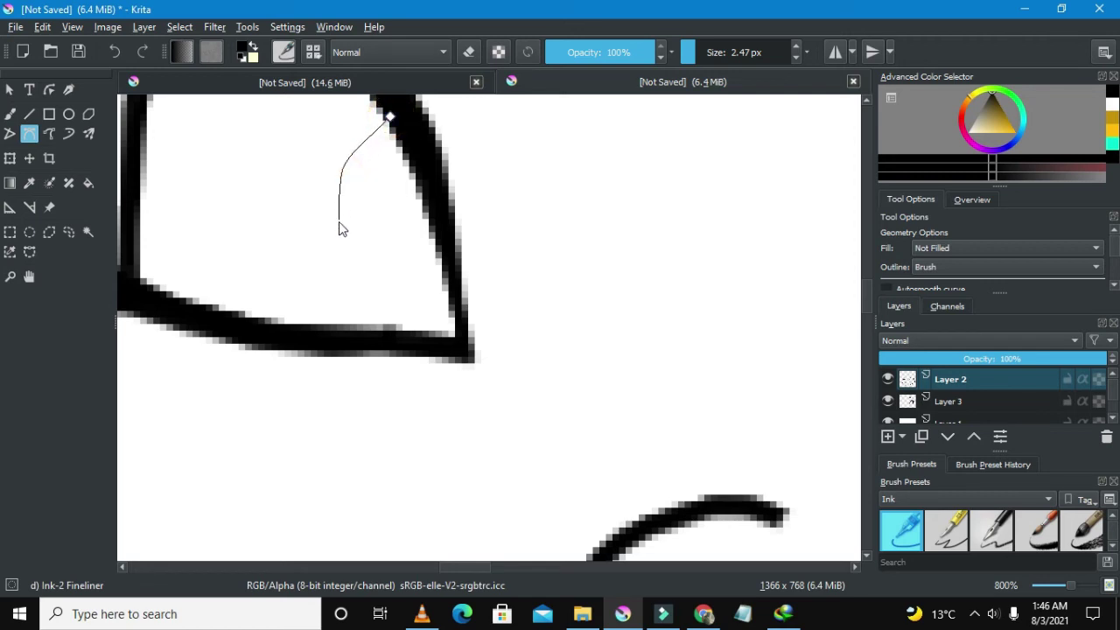
left_click(373, 276)
left_click(398, 311)
left_click_drag(373, 288, 442, 317)
left_click(457, 314)
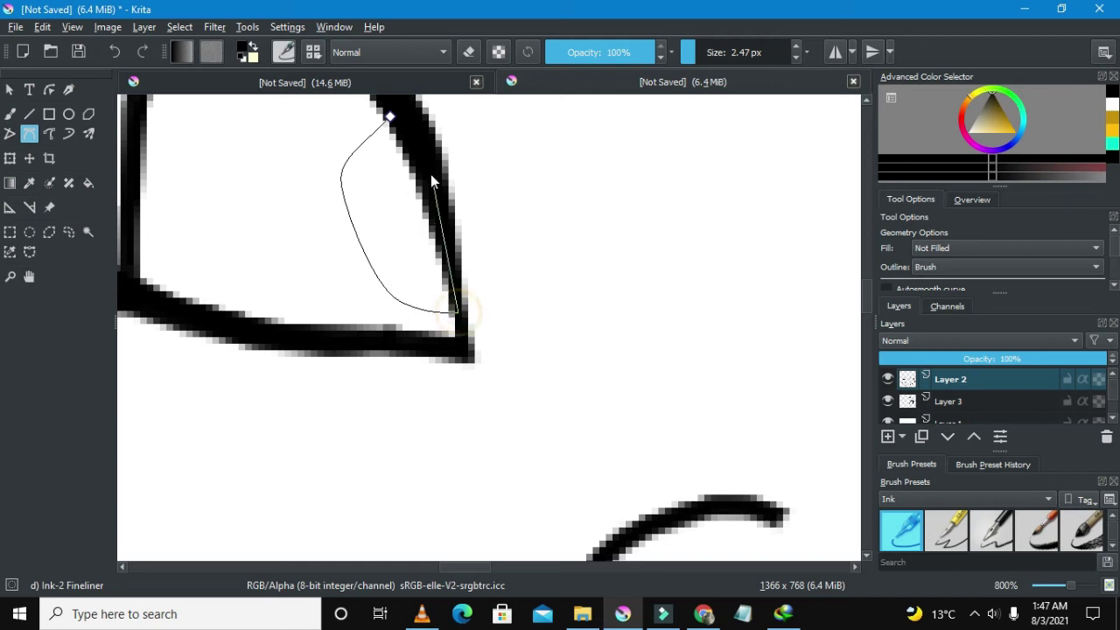
left_click(392, 110)
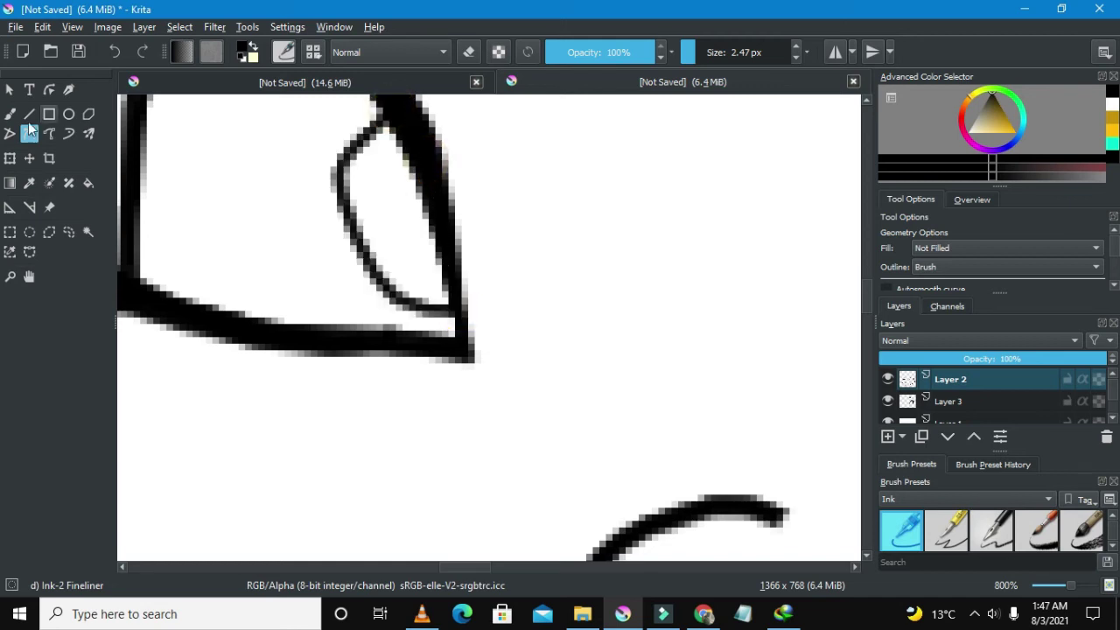
- Make Layer 3 active and trace a closed Bezier selection around the second eye's iris outline
scroll(289, 226, "down", 1)
scroll(299, 224, "down", 3)
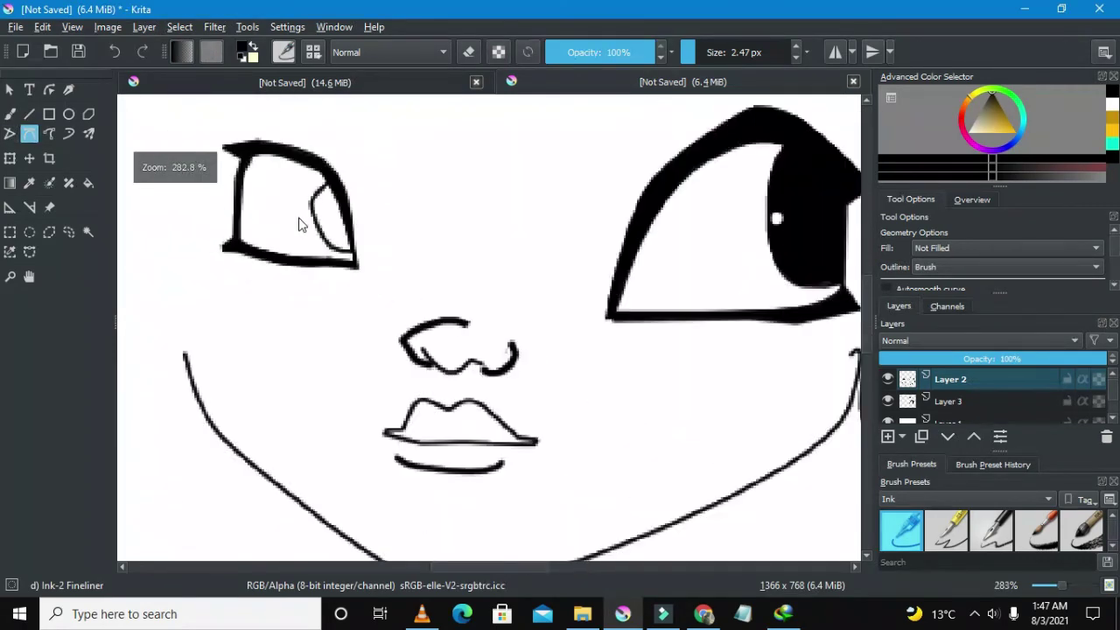
scroll(295, 220, "up", 2)
scroll(295, 221, "up", 2)
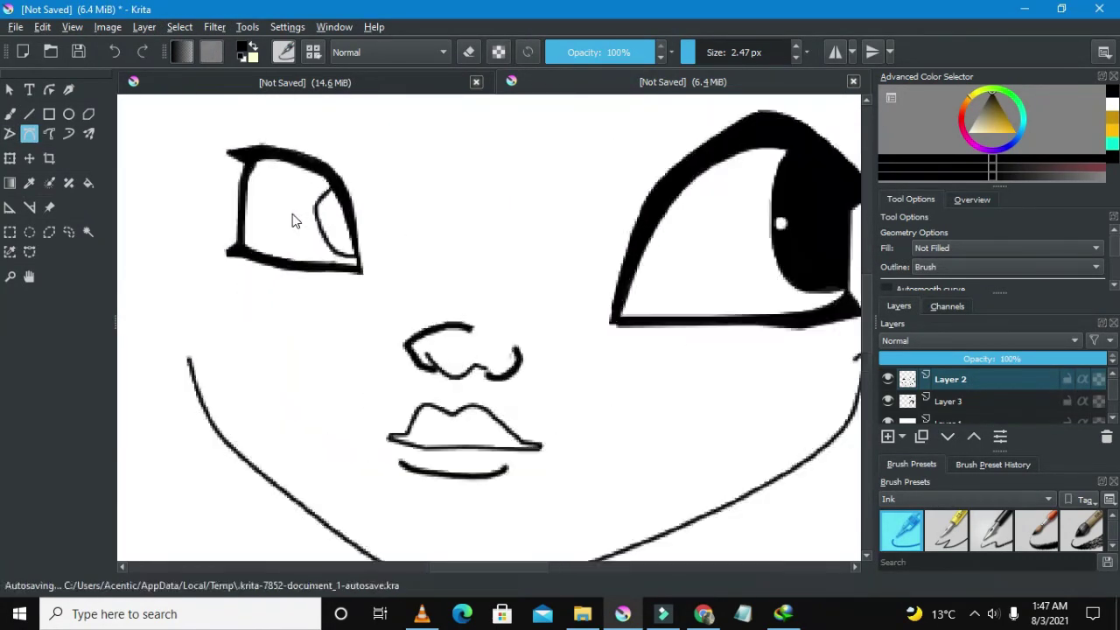
scroll(339, 186, "down", 2)
scroll(340, 186, "down", 1)
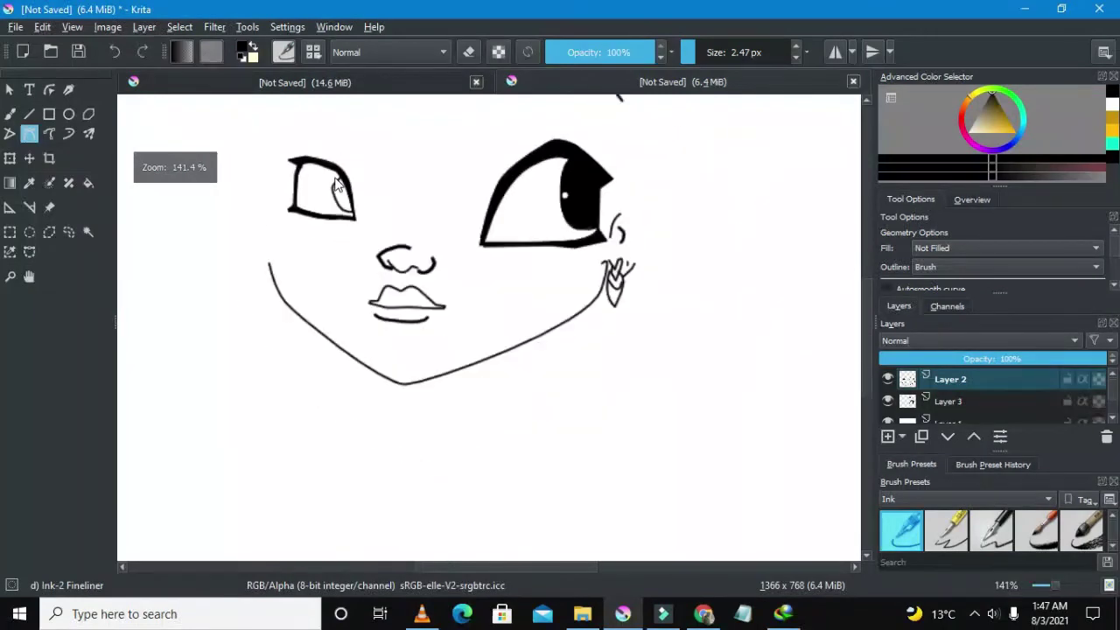
scroll(336, 184, "up", 2)
left_click(36, 255)
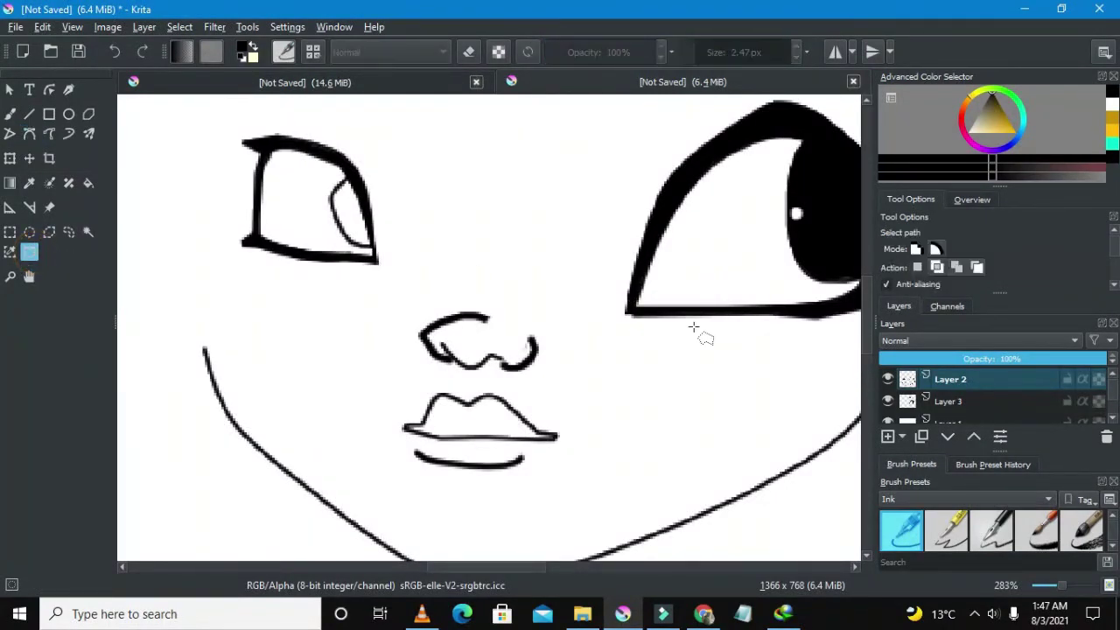
left_click(938, 403)
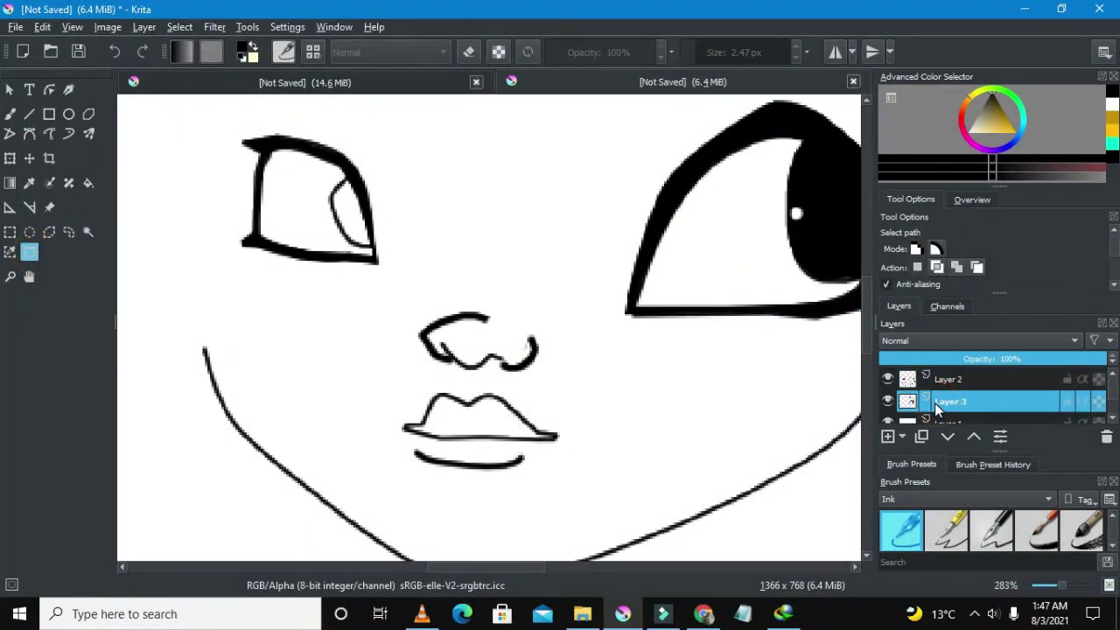
scroll(338, 218, "up", 2)
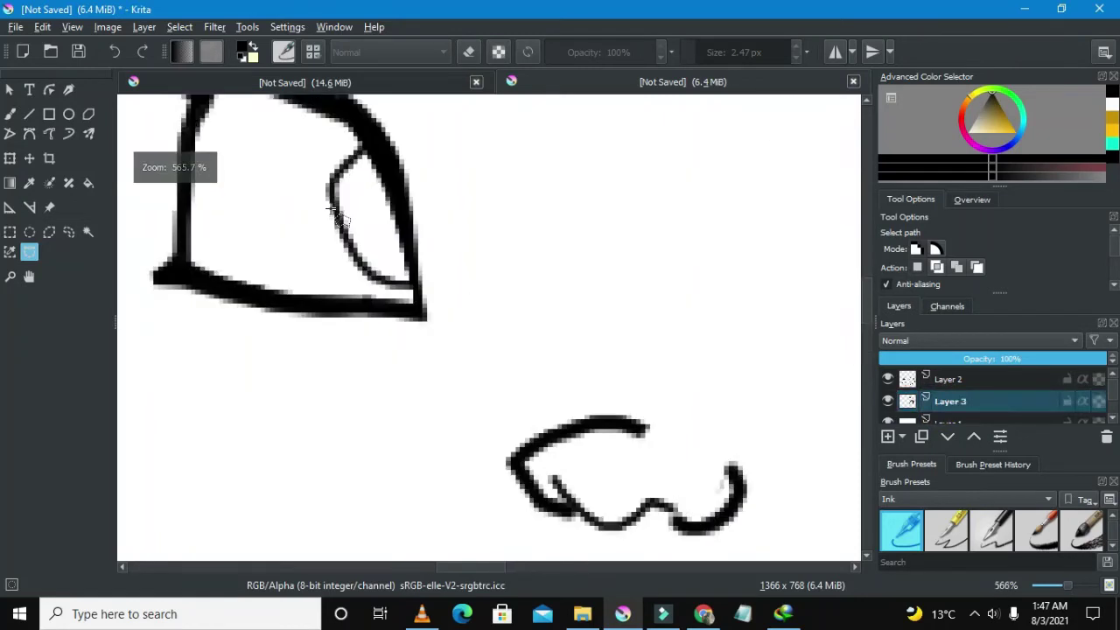
left_click(366, 149)
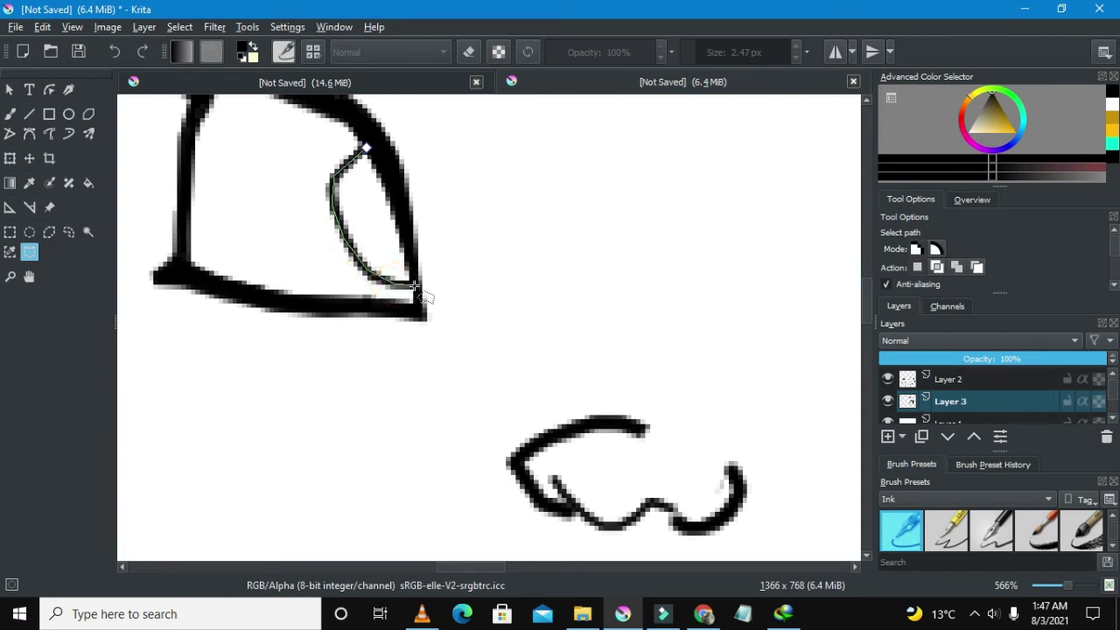
left_click(415, 285)
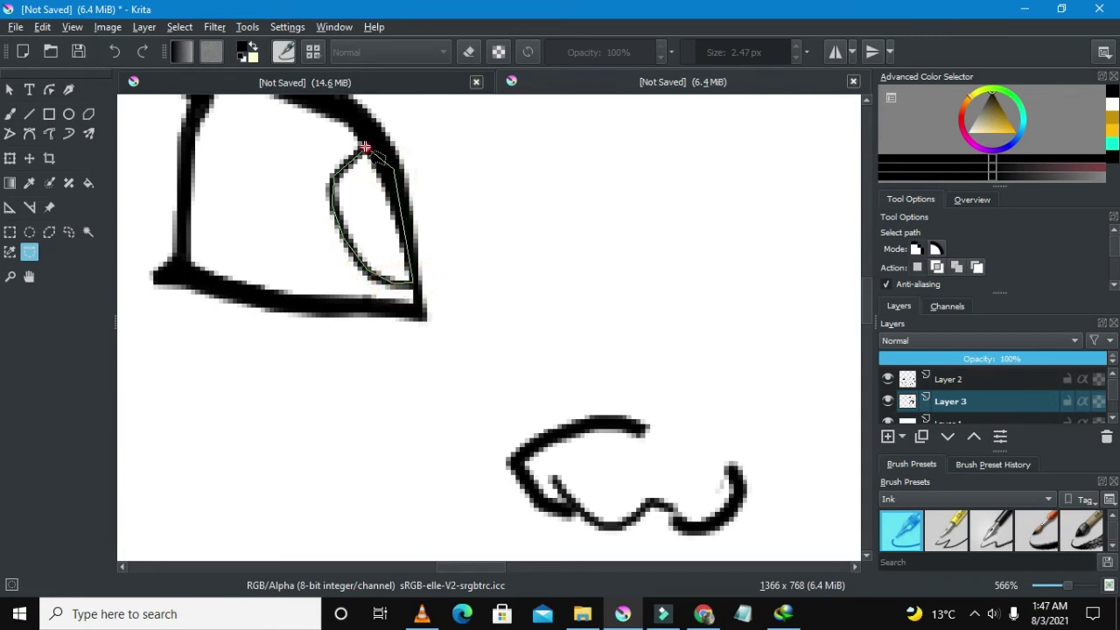
left_click(364, 149)
- Paint the selected iris of the second eye solid black with the Freehand Brush at 9.33 px, and deselect it
left_click(9, 114)
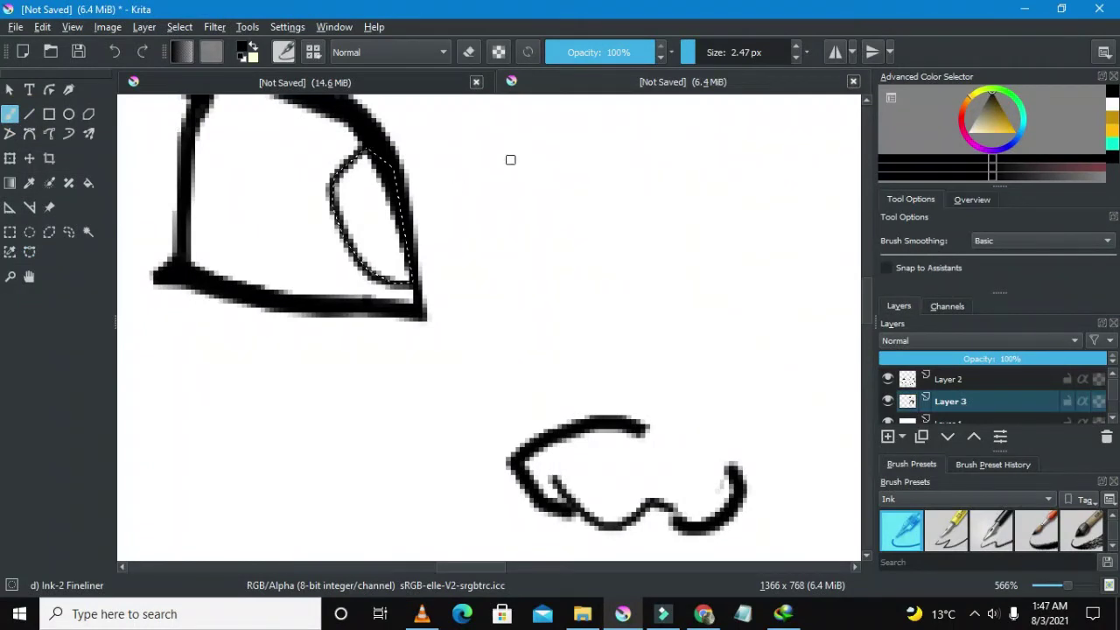
left_click(702, 52)
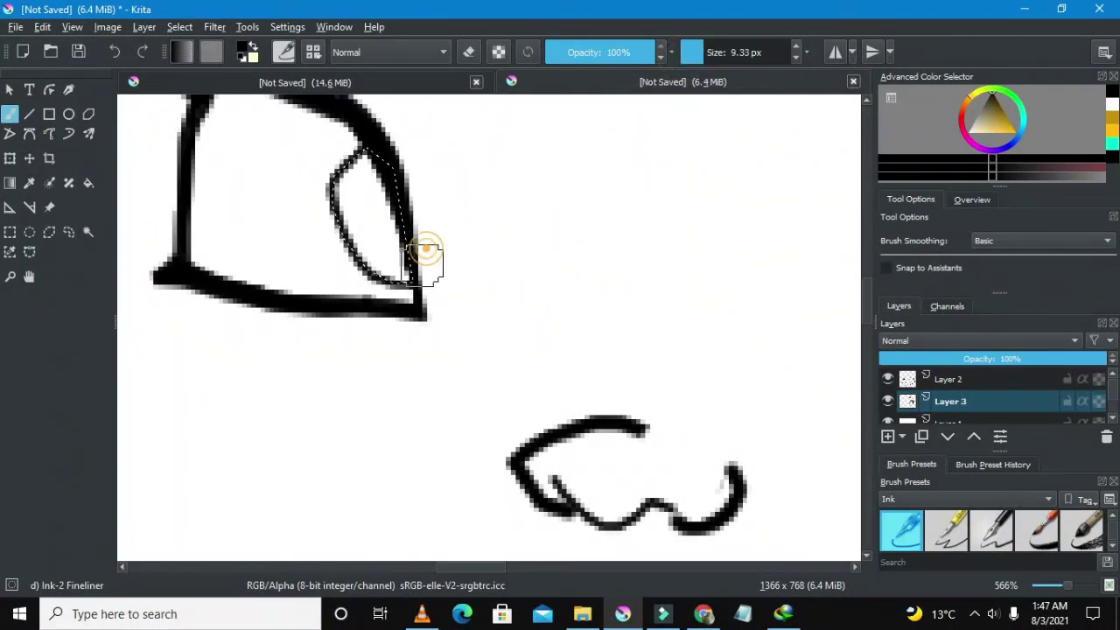
mouse_move(418, 262)
left_mouse_down()
mouse_move(381, 167)
mouse_move(352, 222)
mouse_move(333, 145)
mouse_move(392, 265)
mouse_move(356, 143)
mouse_move(351, 254)
mouse_move(415, 281)
mouse_move(380, 207)
left_mouse_up()
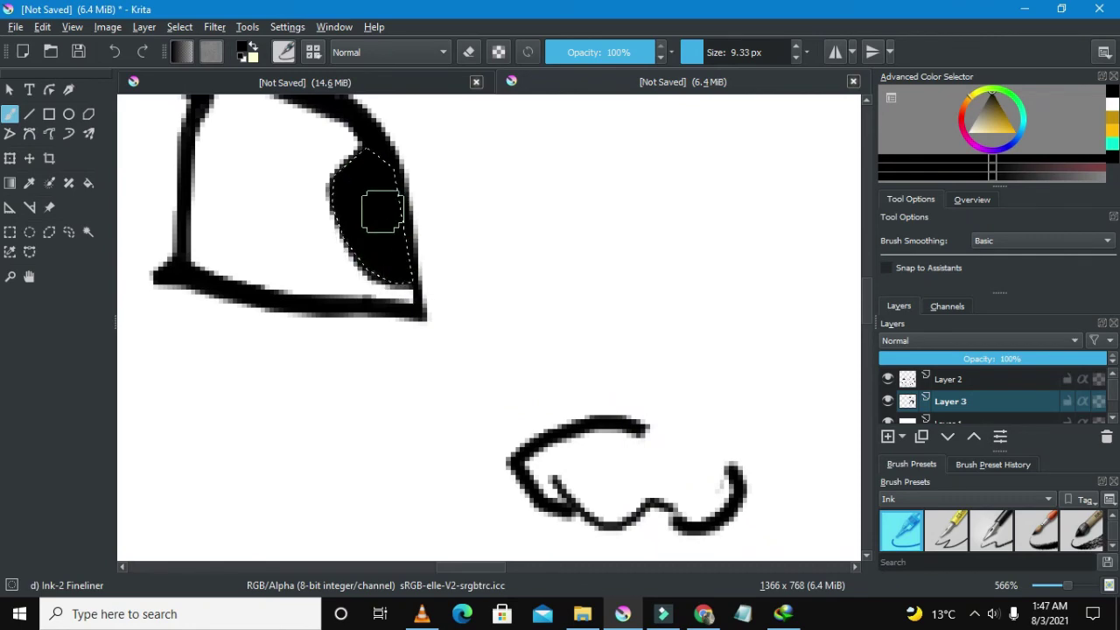
scroll(380, 208, "down", 2)
key("ctrl+r")
right_click(350, 209)
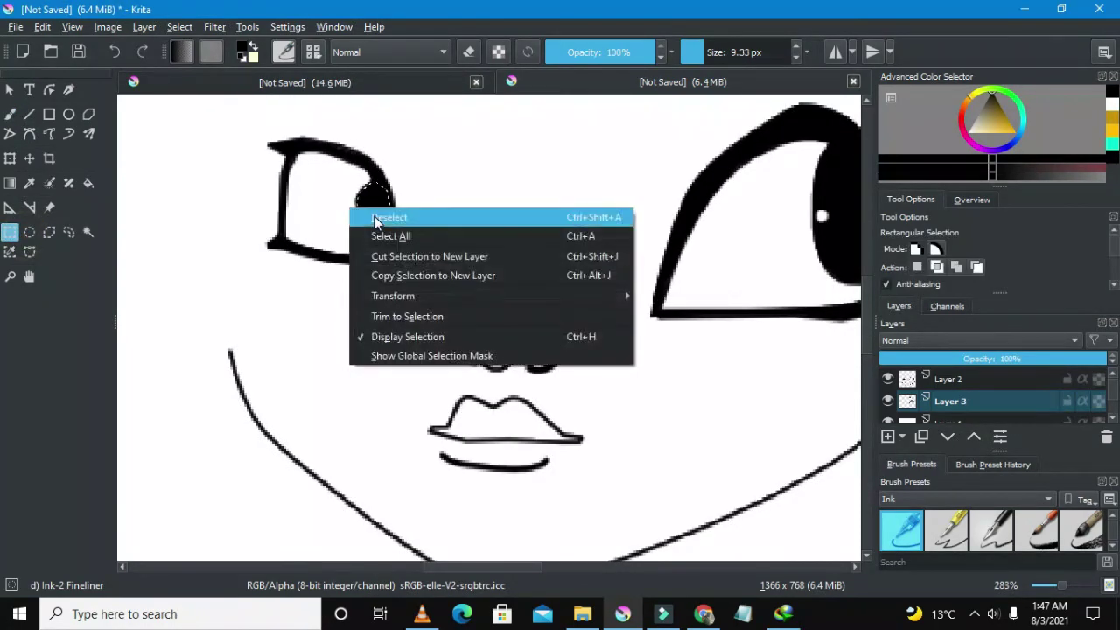
left_click(374, 216)
- Prepare the Freehand Brush for the second eye's highlight with a size of 3.40 px and white as the colour
scroll(373, 212, "down", 1)
scroll(374, 212, "down", 2)
scroll(376, 214, "down", 1)
scroll(385, 216, "up", 2)
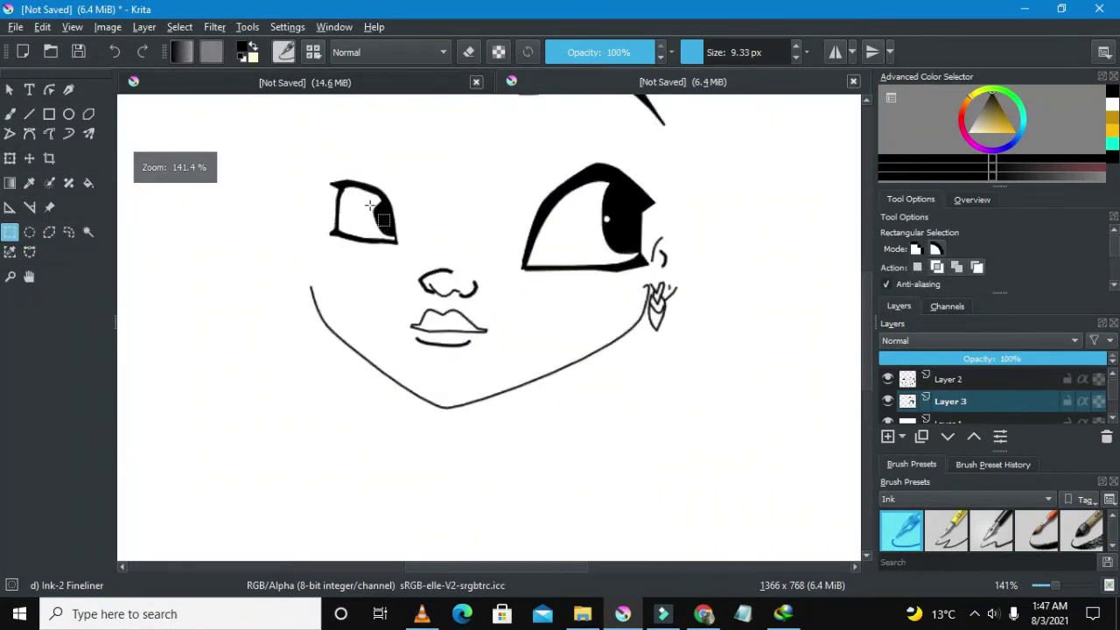
scroll(388, 215, "up", 3)
scroll(392, 218, "up", 1)
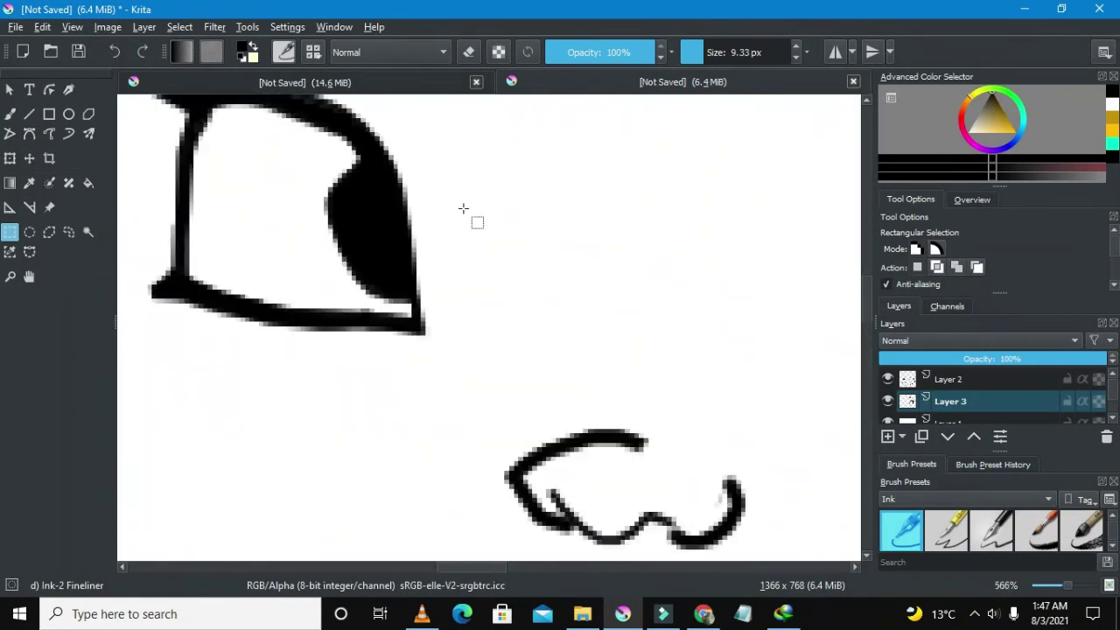
left_click_drag(700, 51, 703, 77)
key("bracketright")
left_click(11, 115)
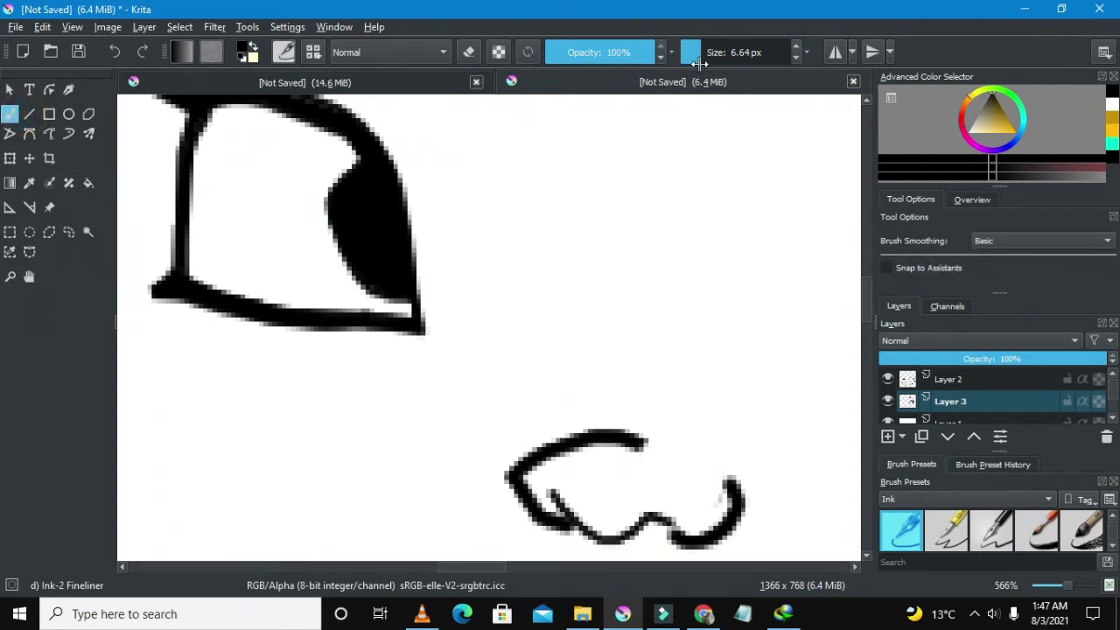
left_click_drag(693, 53, 691, 56)
left_click(1111, 104)
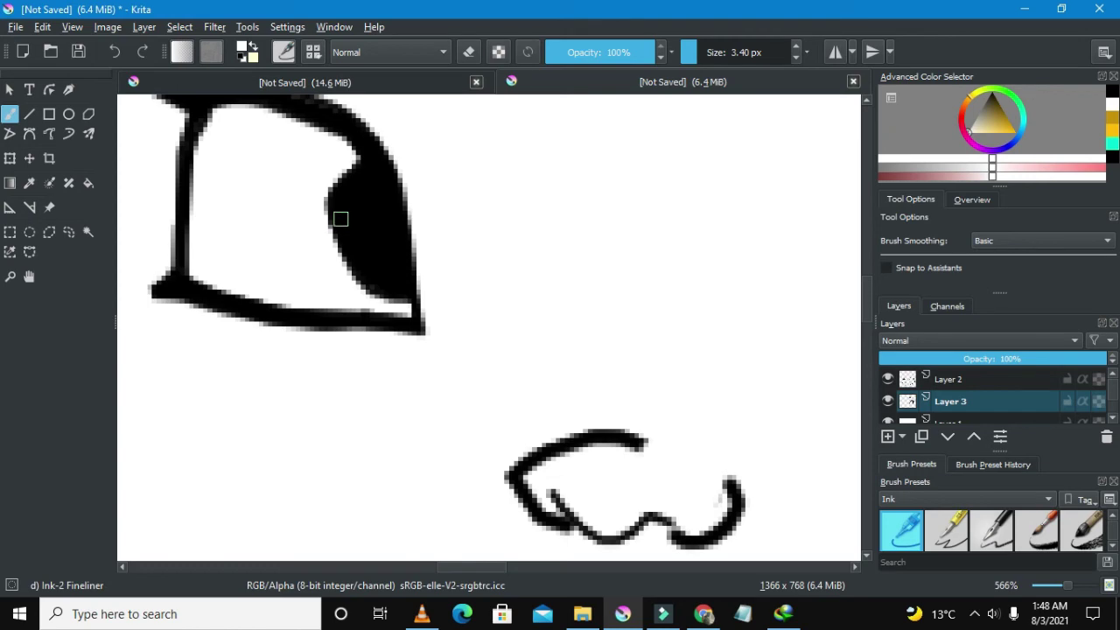
- Try to add a 3.40 px white highlight dot near the outer edge of the second eye's iris, and undo it
left_click(340, 219)
key("1")
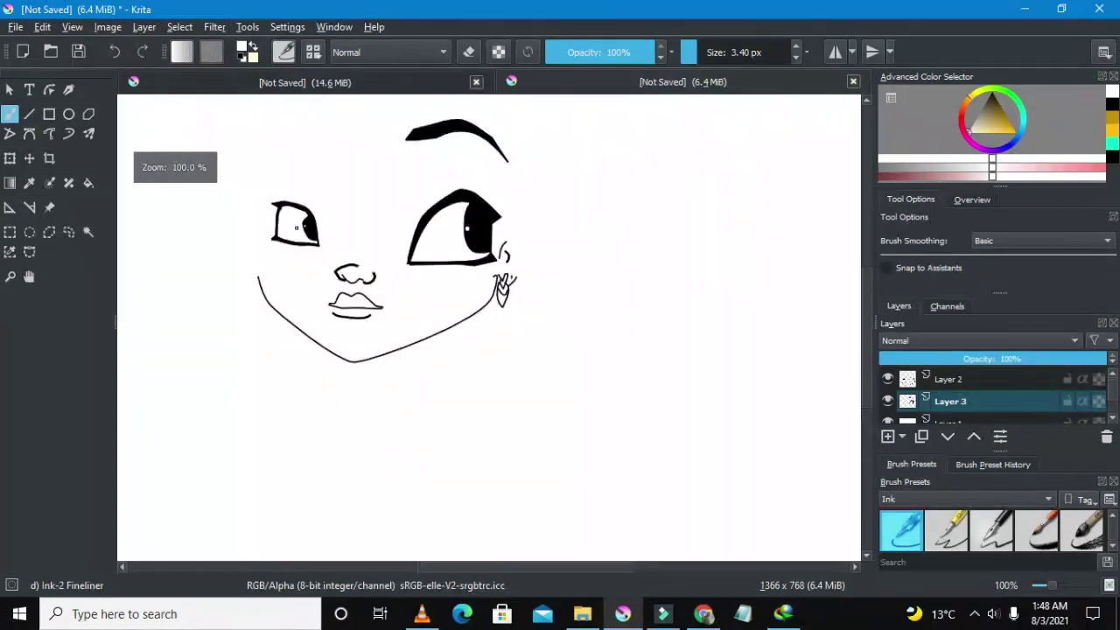
scroll(296, 226, "up", 3)
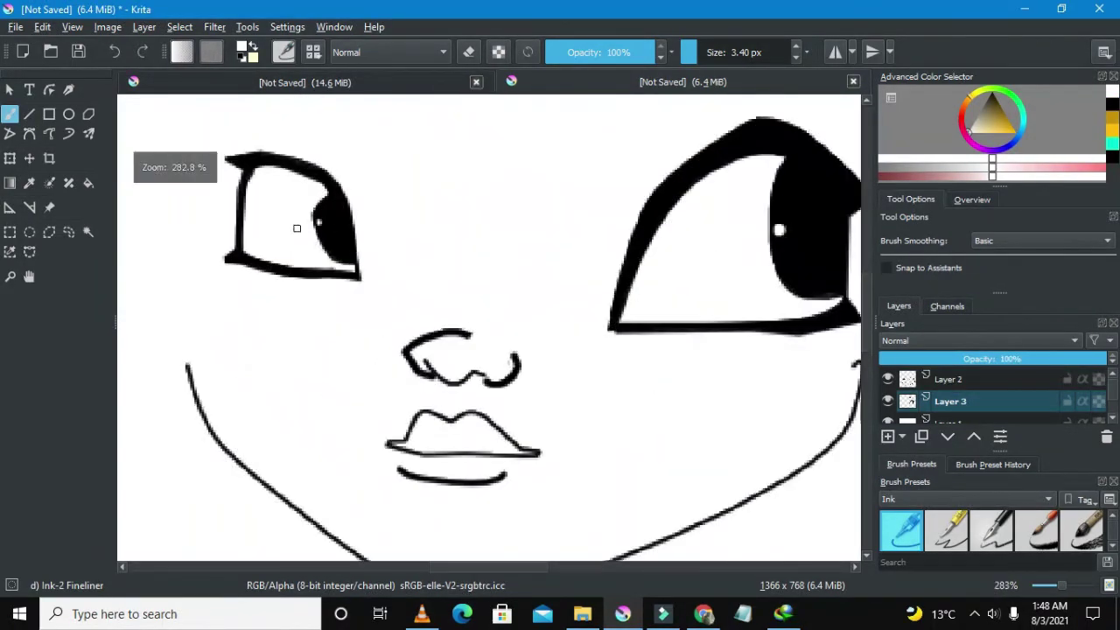
left_click(106, 54)
- Set the brush size to 3.93 px, try a white highlight dot on the second eye's iris, and undo the dot
left_click(691, 55)
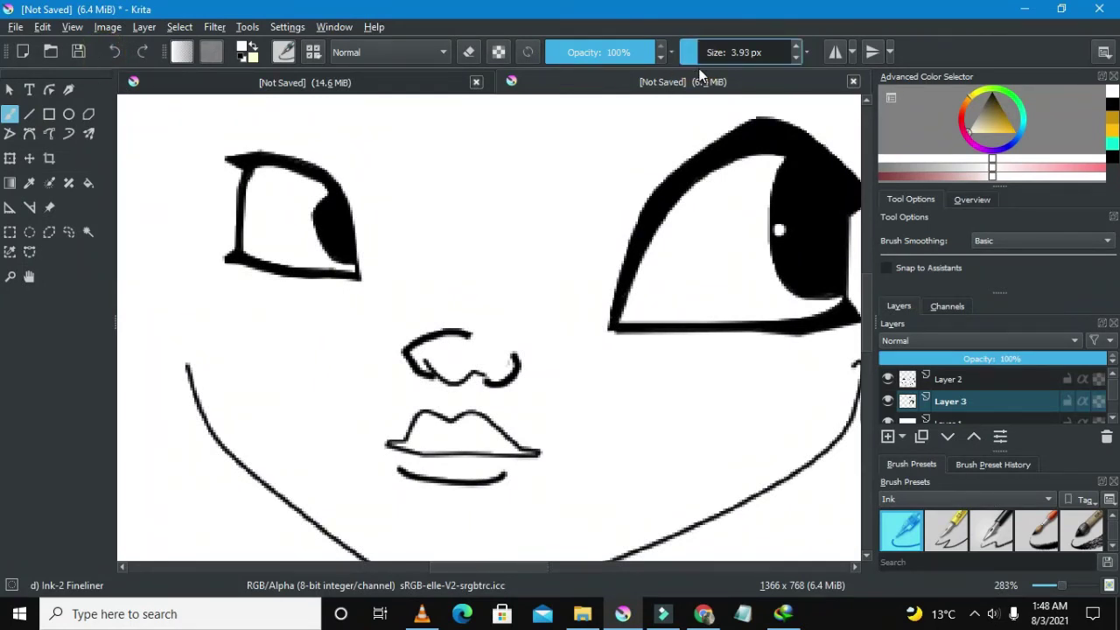
left_click(320, 226)
left_click(321, 226)
scroll(263, 222, "down", 5)
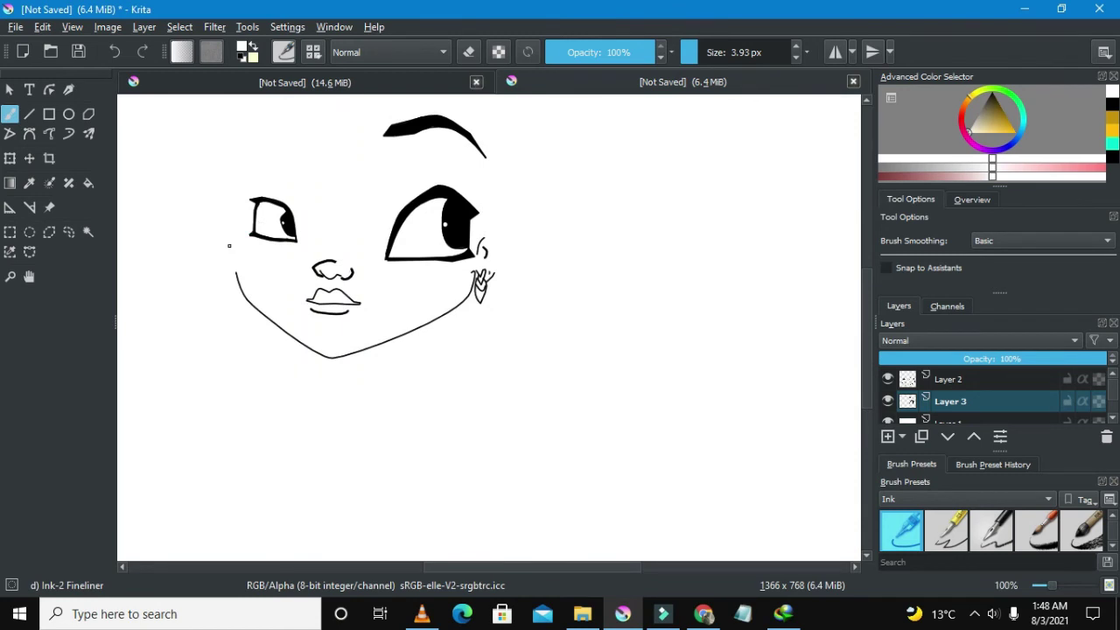
left_click(117, 54)
- Paint a 3.93 px white highlight dot near the left edge of the second eye's iris
scroll(210, 200, "up", 3)
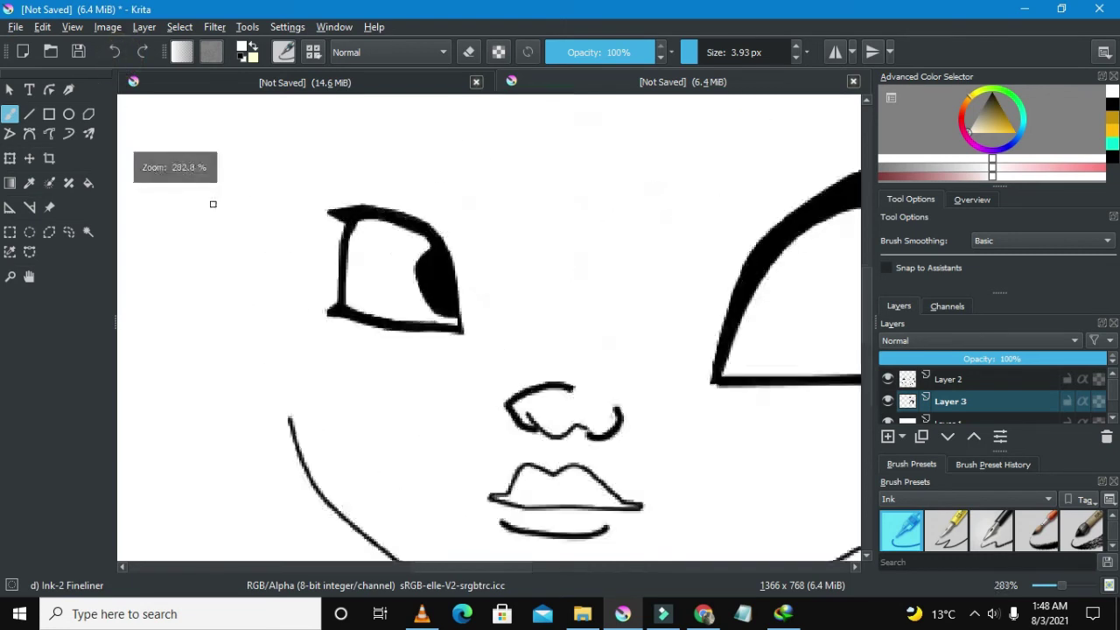
scroll(444, 273, "up", 1)
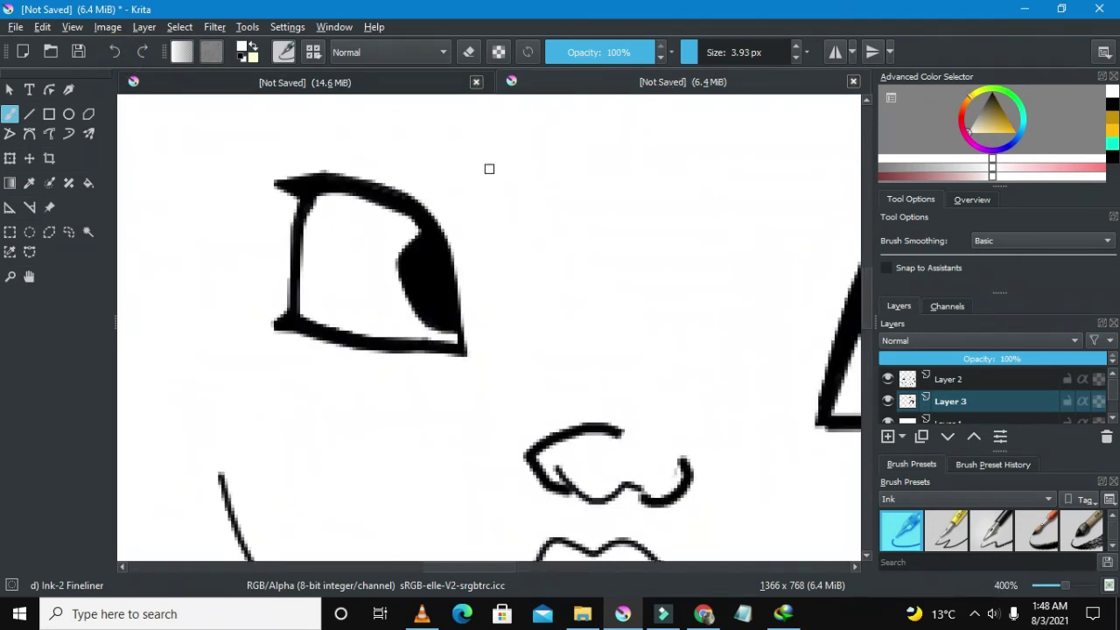
left_click(413, 278)
scroll(360, 265, "down", 4)
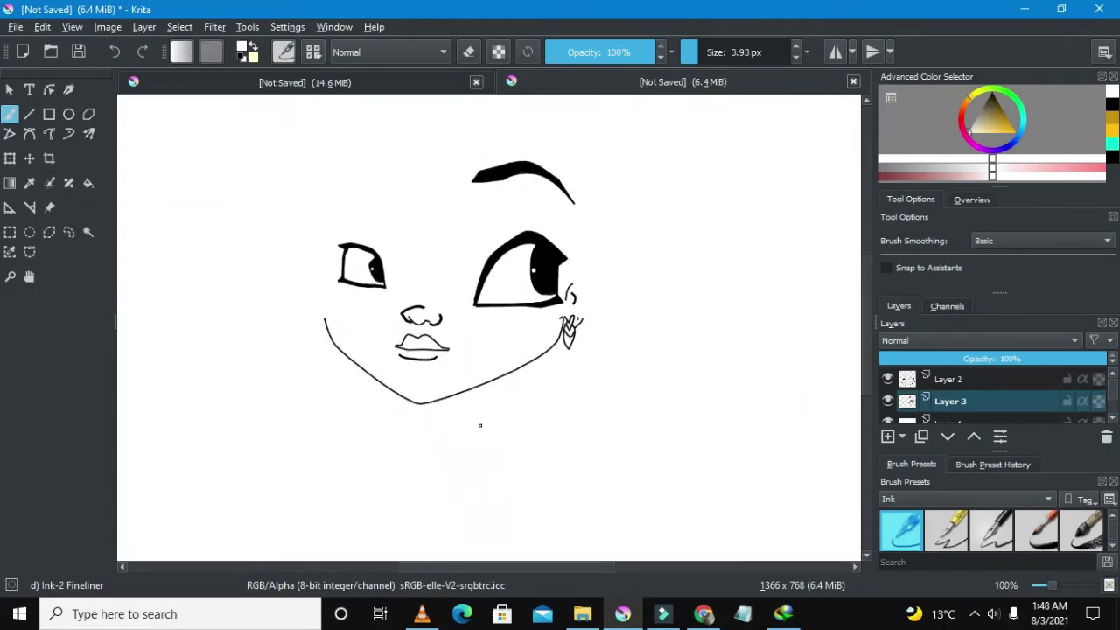
left_click_drag(500, 572, 479, 573)
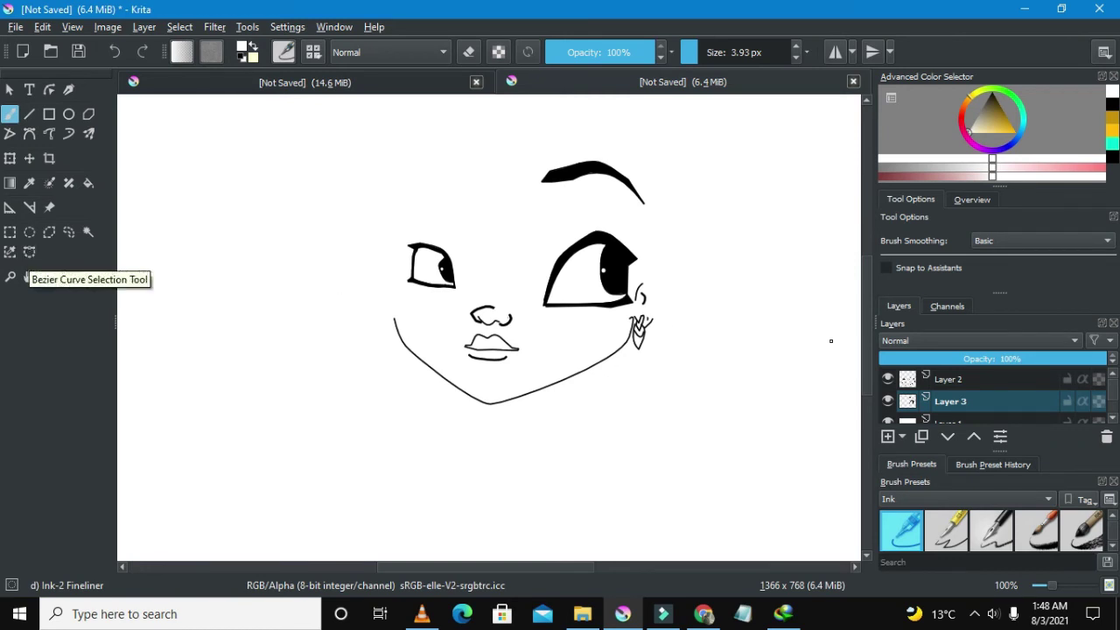
- Make Layer 2 active and try to draw the second eyebrow's outline above the second eye with the Bezier Curve tool in white
left_click(949, 379)
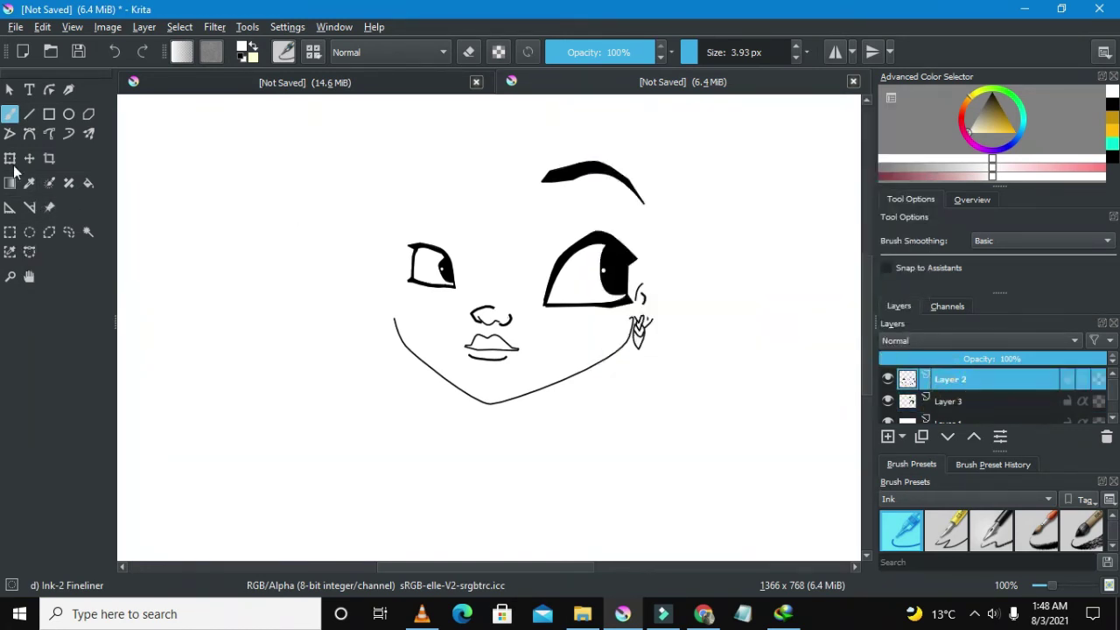
left_click(28, 133)
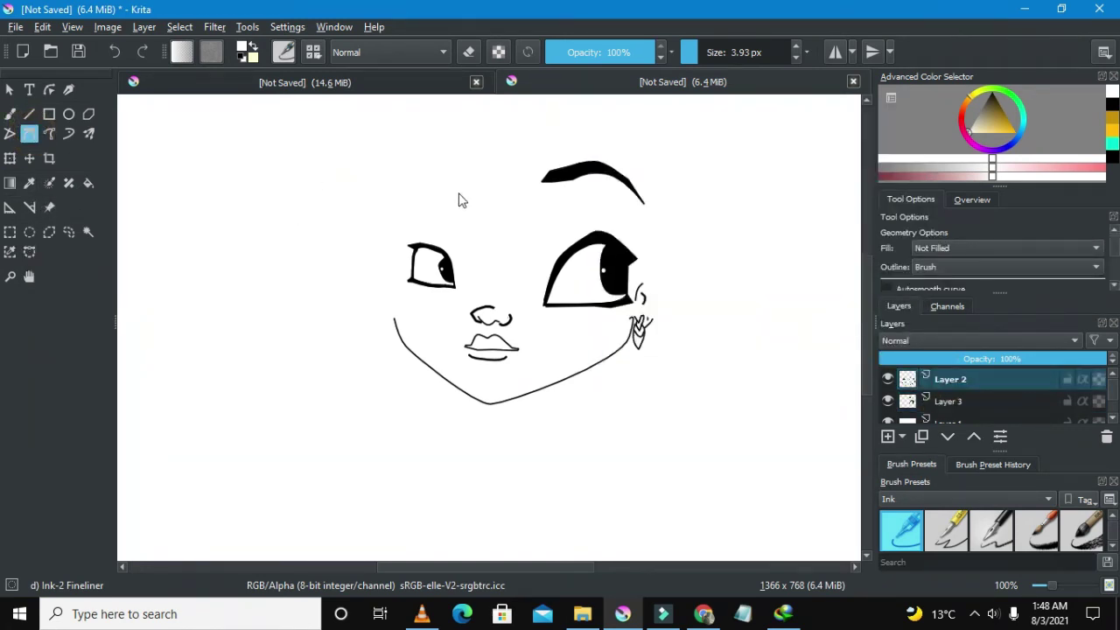
scroll(459, 197, "up", 1)
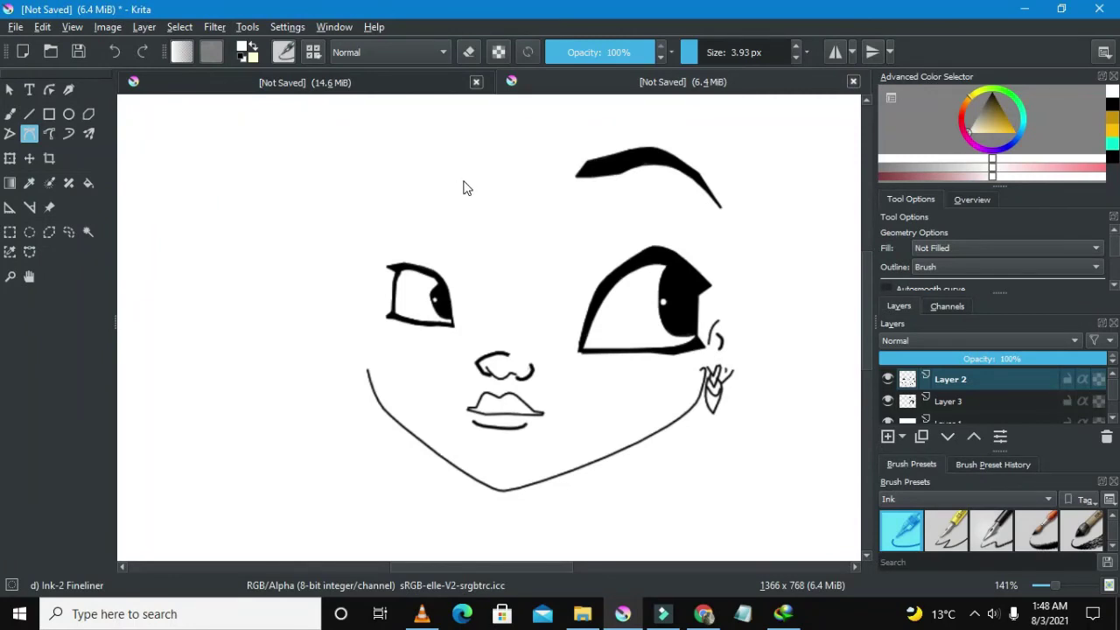
left_click(464, 181)
left_click(420, 171)
double_click(459, 178)
- Outline a short four-sided eyebrow above the second eye with a closed black Bezier curve at 2.47 px
left_click(1113, 160)
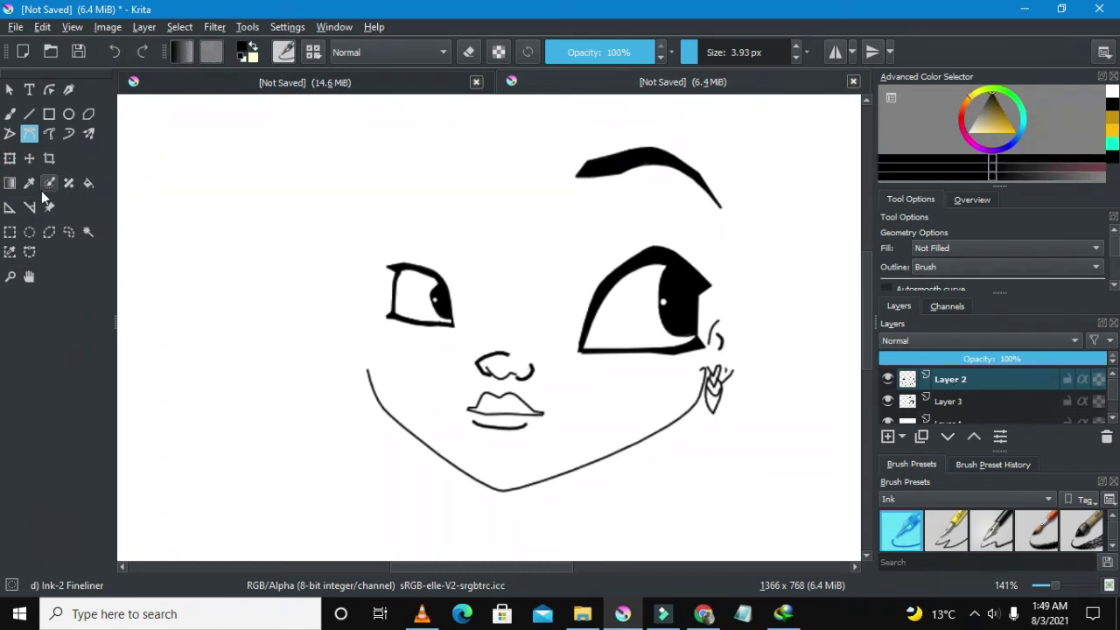
left_click(31, 254)
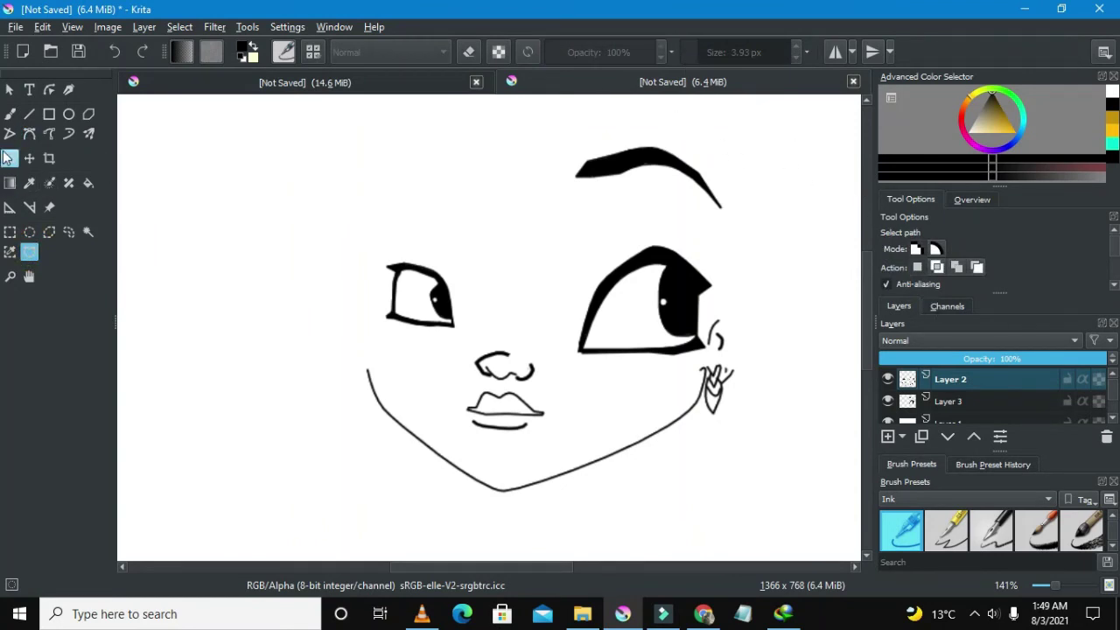
left_click(29, 136)
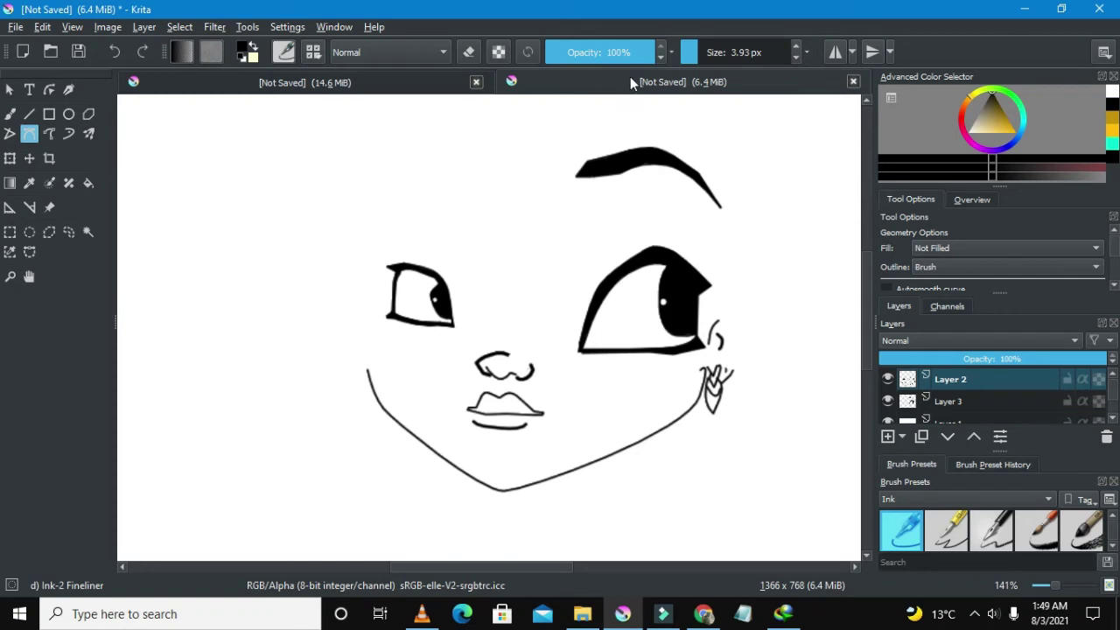
left_click_drag(705, 59, 695, 60)
left_click(478, 166)
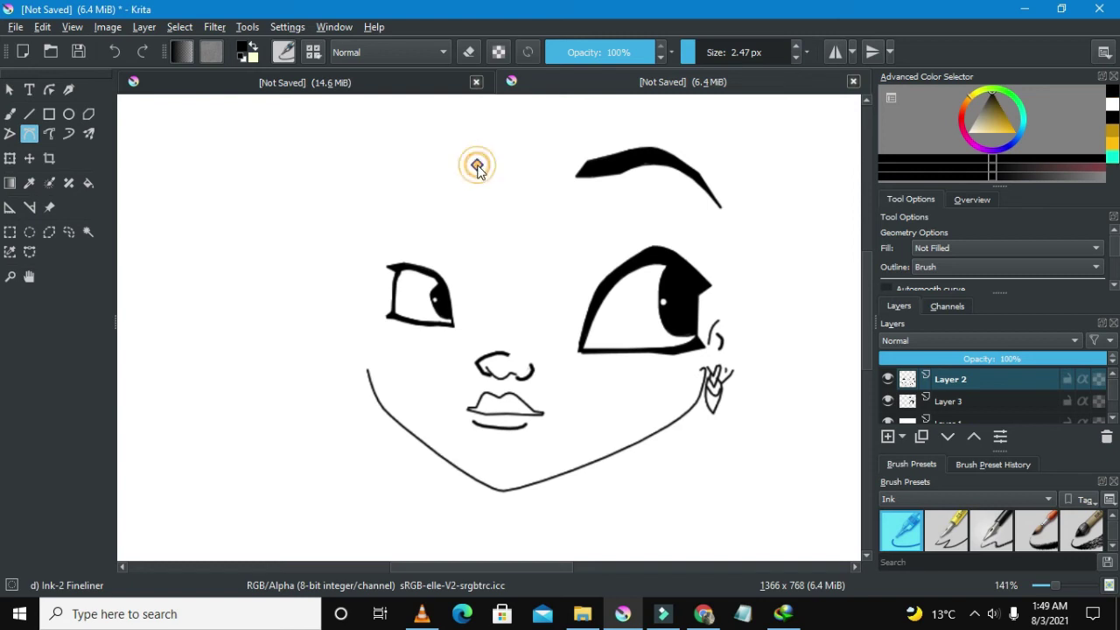
left_click(472, 180)
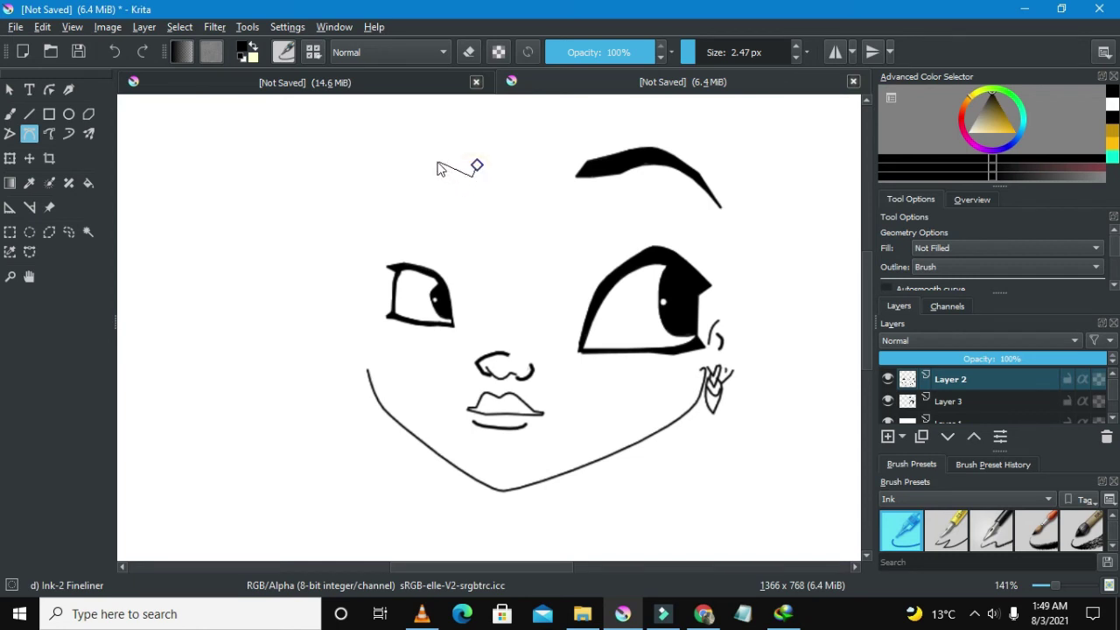
left_click(438, 162)
left_click(447, 157)
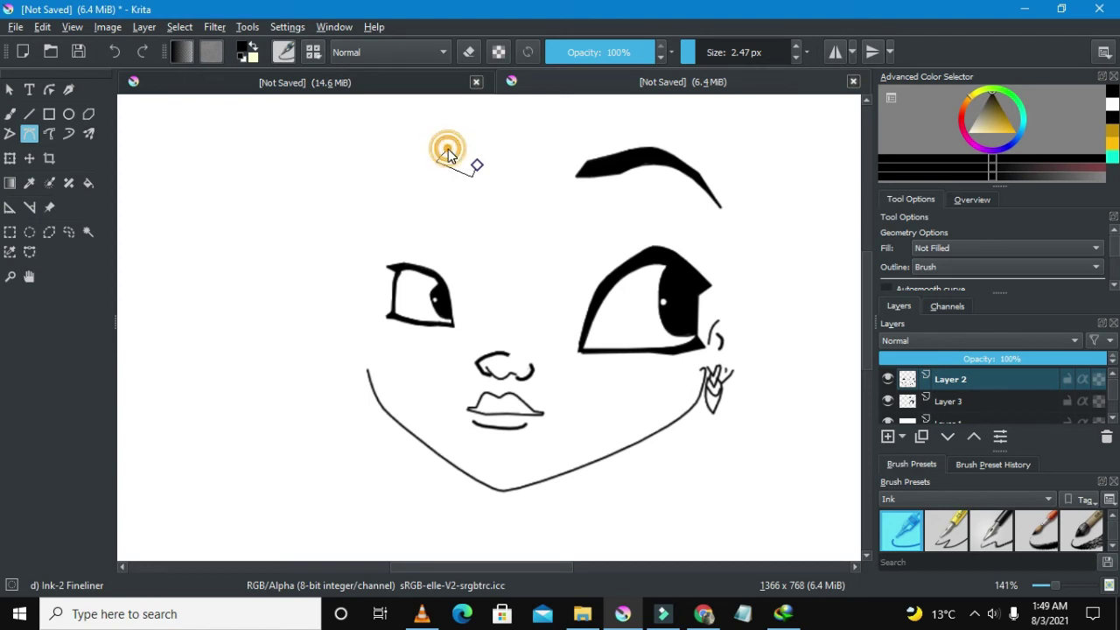
left_click(473, 164)
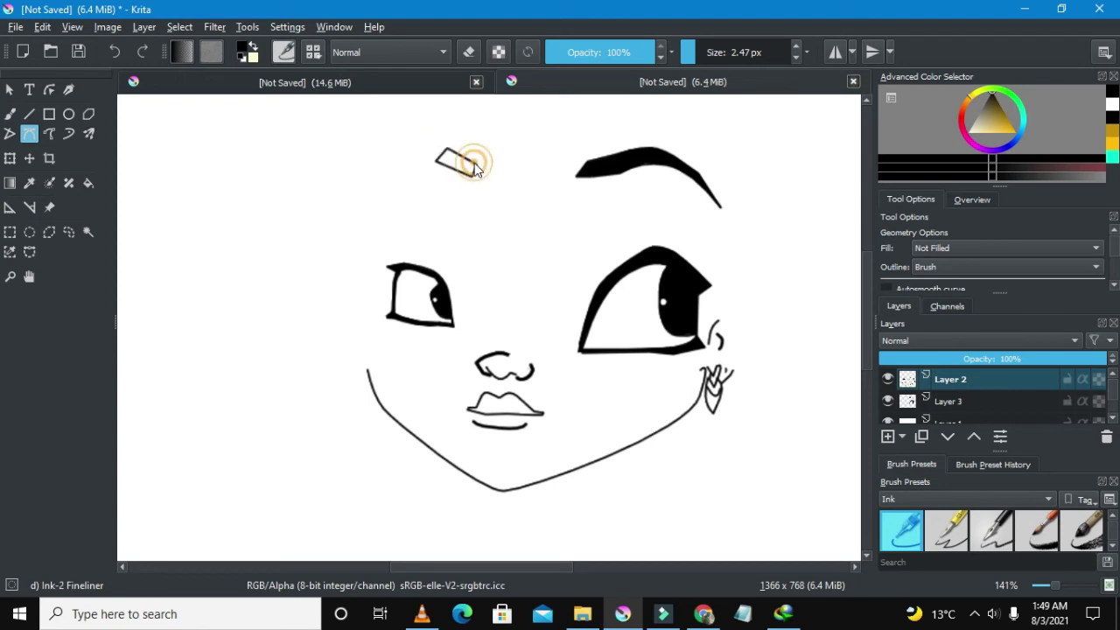
- Make Layer 3 active and trace a closed Bezier selection around the second eyebrow's outline
left_click(30, 251)
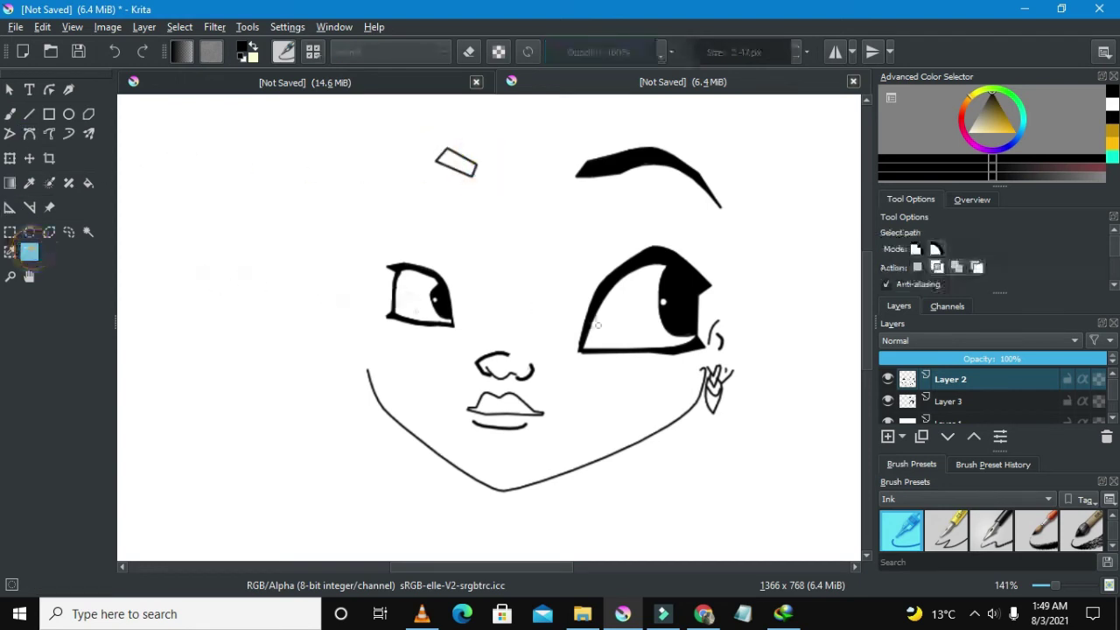
left_click(950, 394)
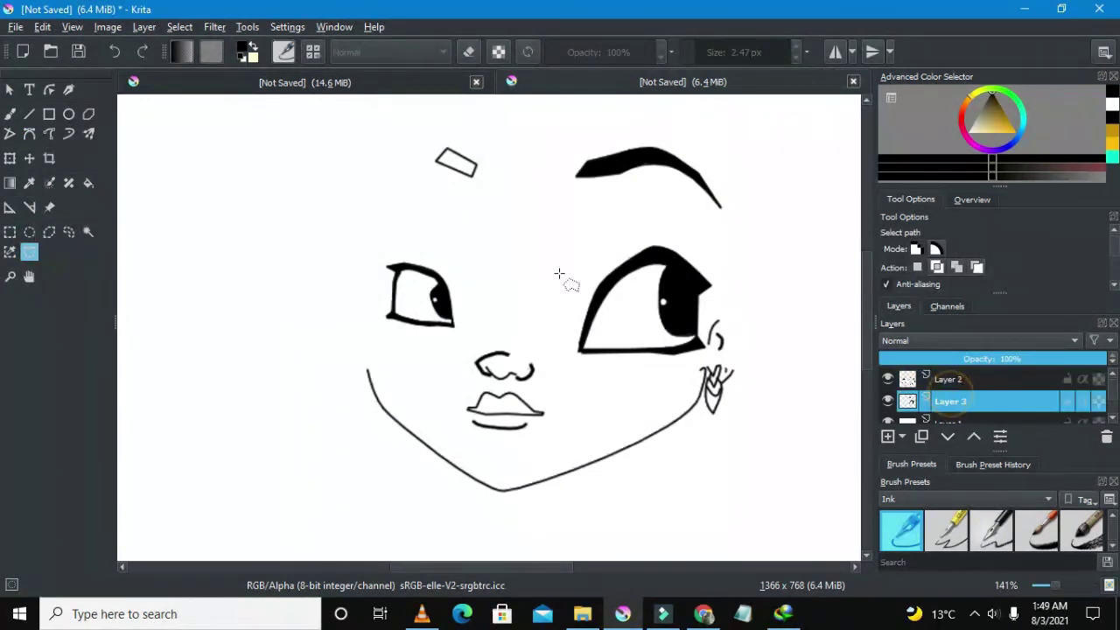
scroll(446, 167, "up", 1)
left_click(435, 157)
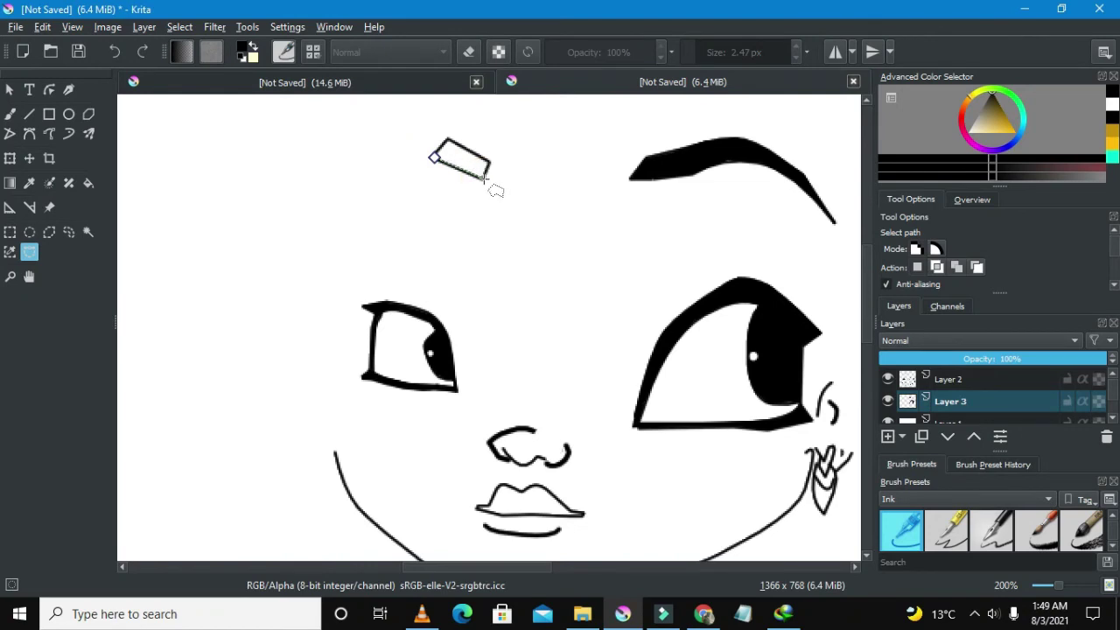
double_click(483, 177)
- Paint the selected second eyebrow black with the Freehand Brush at 8.36 px
left_click(9, 114)
left_click_drag(689, 59, 701, 53)
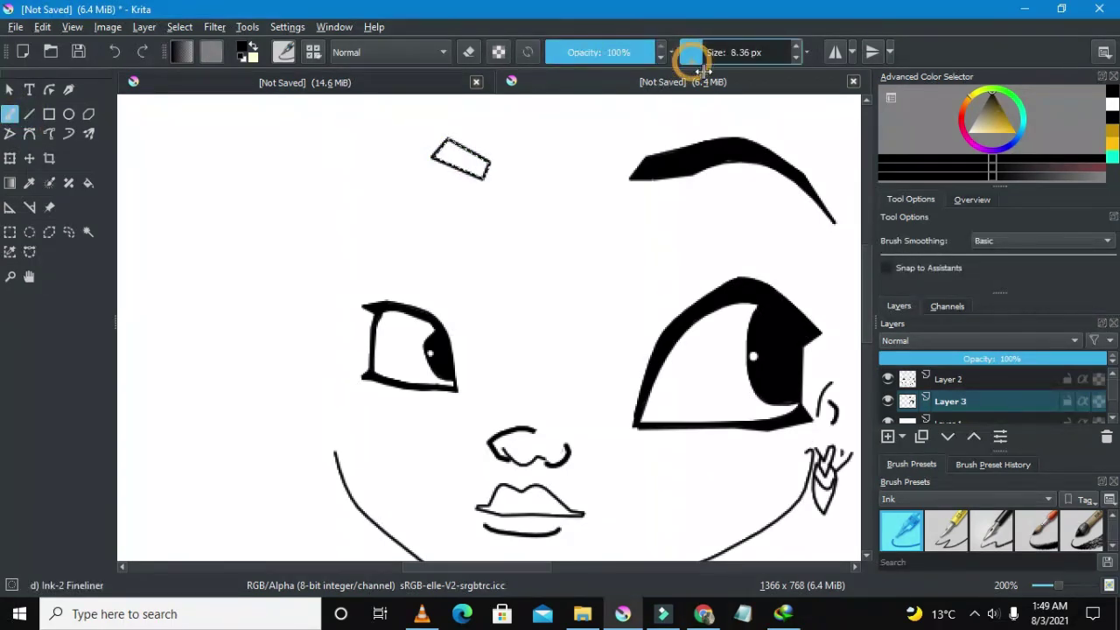
mouse_move(495, 190)
left_mouse_down()
mouse_move(416, 139)
mouse_move(487, 173)
left_mouse_up()
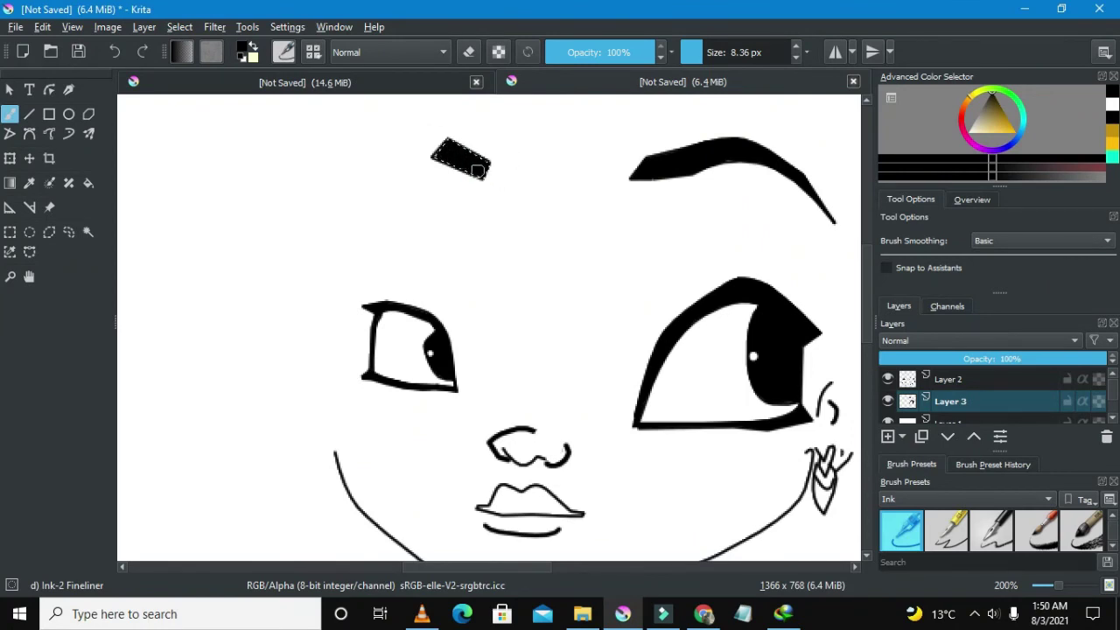
left_click_drag(478, 171, 444, 144)
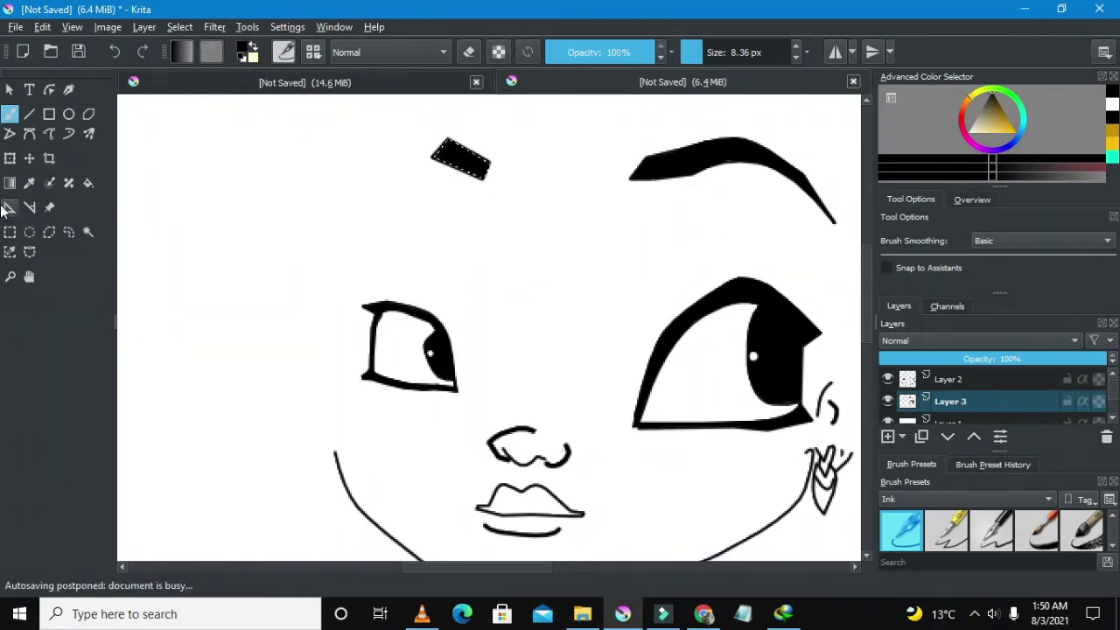
- Deselect the second eyebrow and undo the deselection
left_click(10, 231)
right_click(312, 169)
left_click(325, 178)
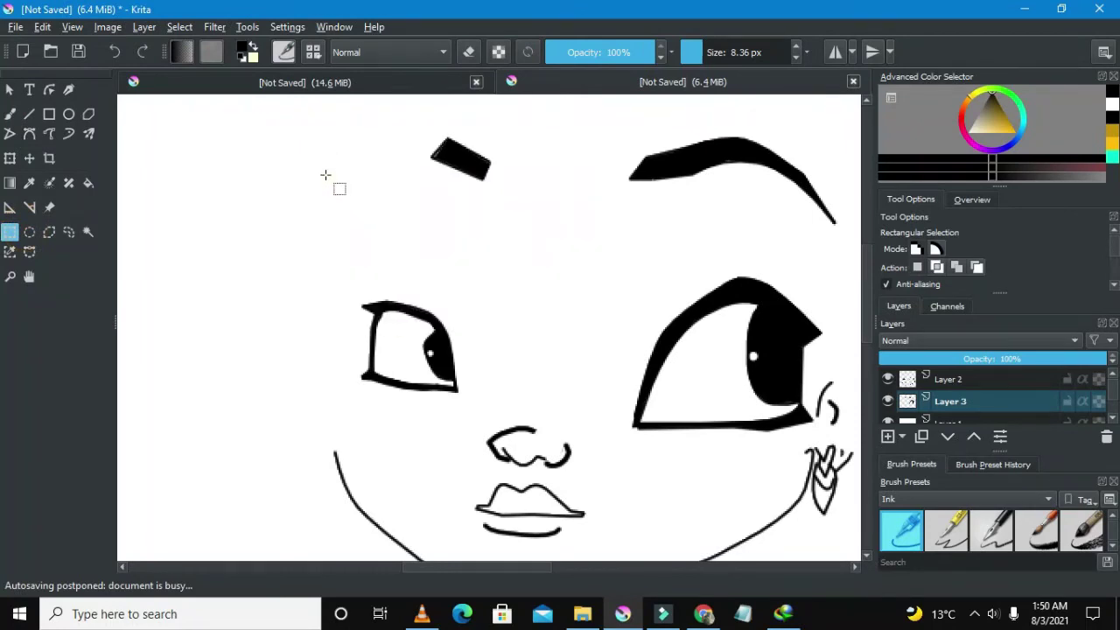
left_click(114, 51)
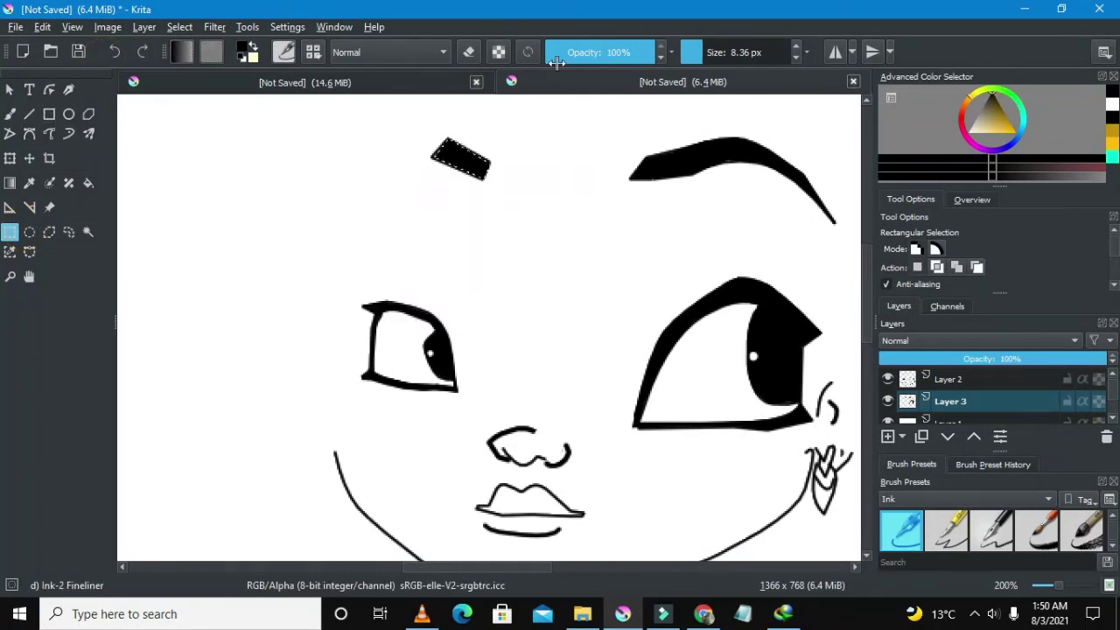
- Paint over the selected second eyebrow in black with the Freehand Brush at 36.20 px, and deselect it
left_click(689, 54)
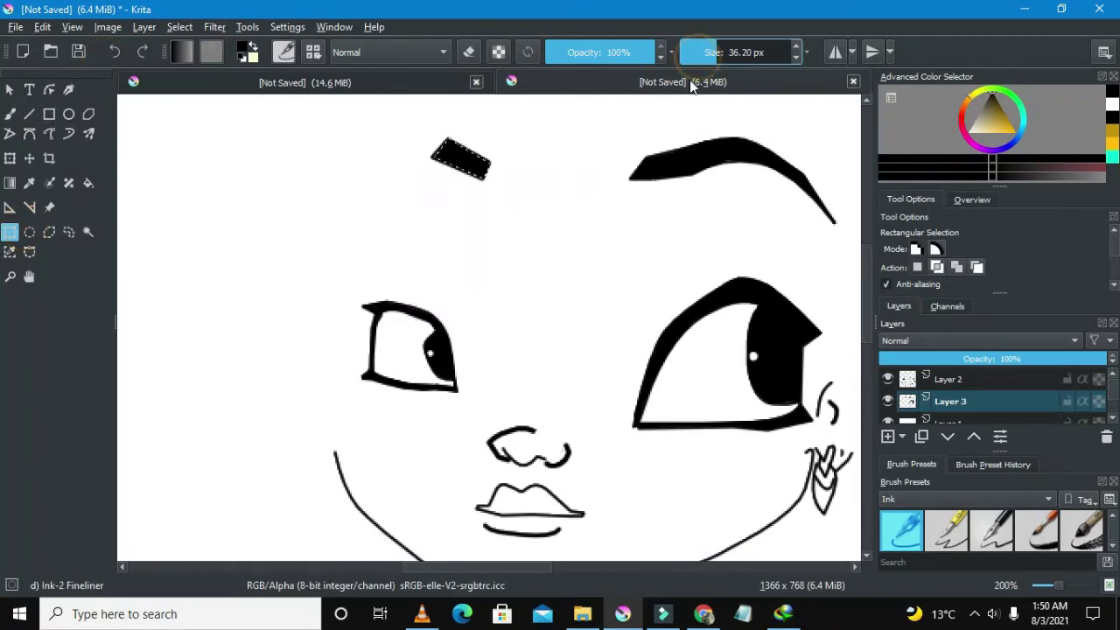
left_click(10, 114)
left_click(450, 157)
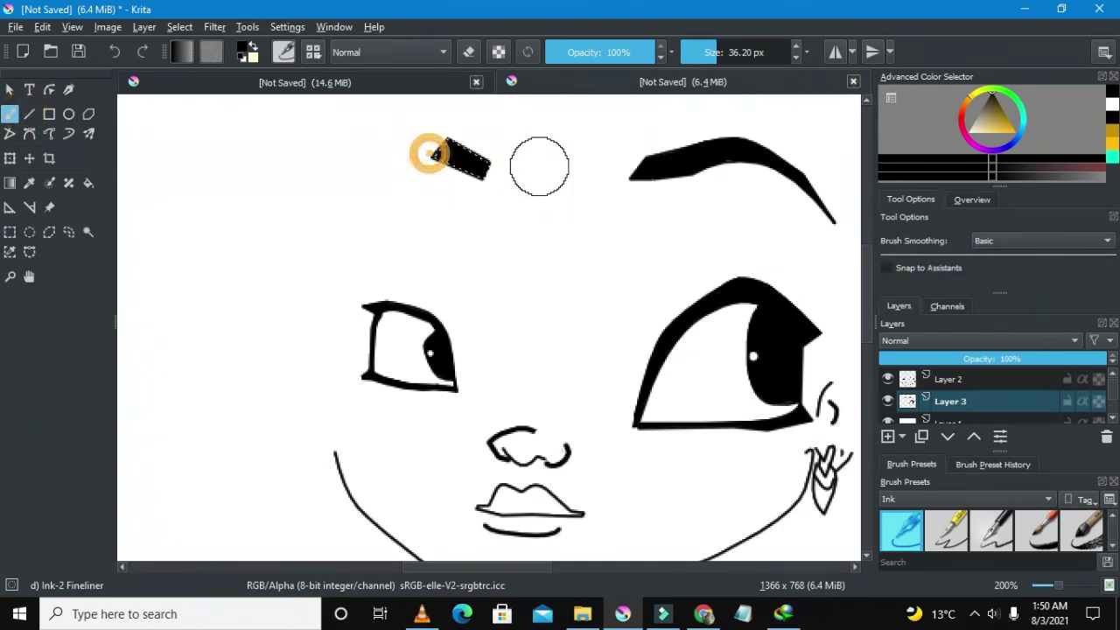
left_click(10, 232)
right_click(312, 138)
left_click(319, 146)
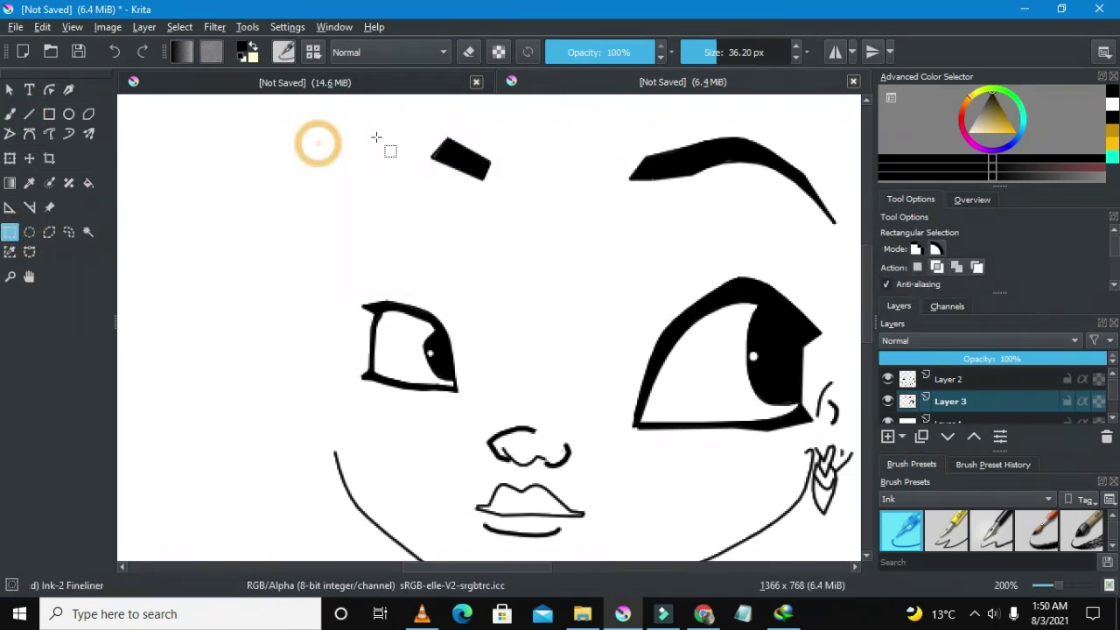
scroll(380, 143, "down", 4)
scroll(376, 144, "up", 1)
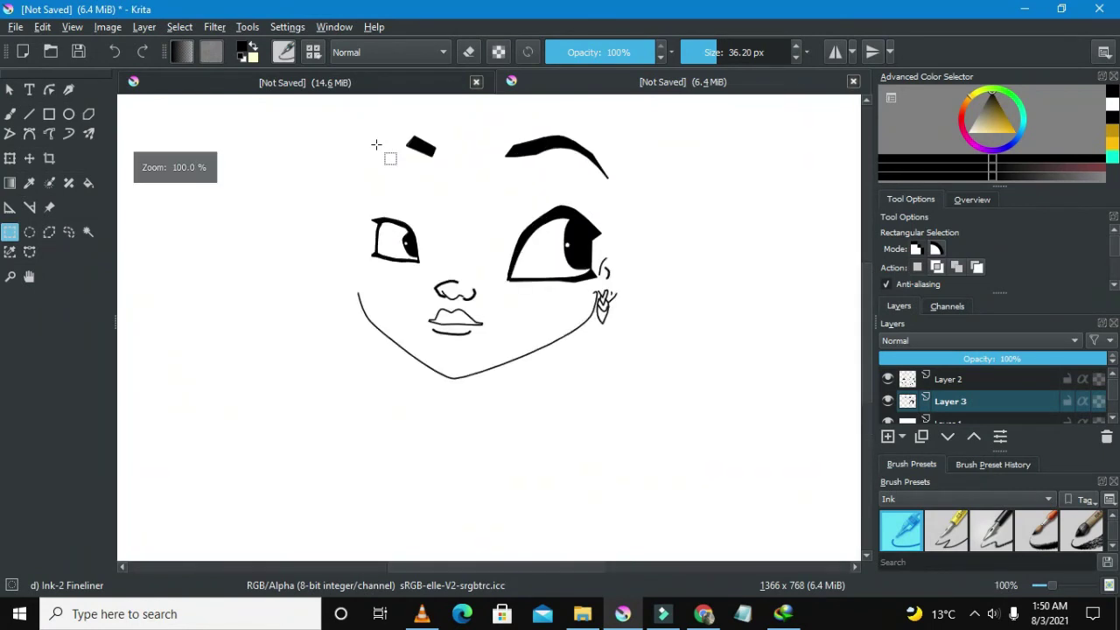
- Trace a closed Bezier selection through the four corners of the filled second eyebrow on Layer 3
left_click(29, 252)
scroll(412, 144, "up", 4)
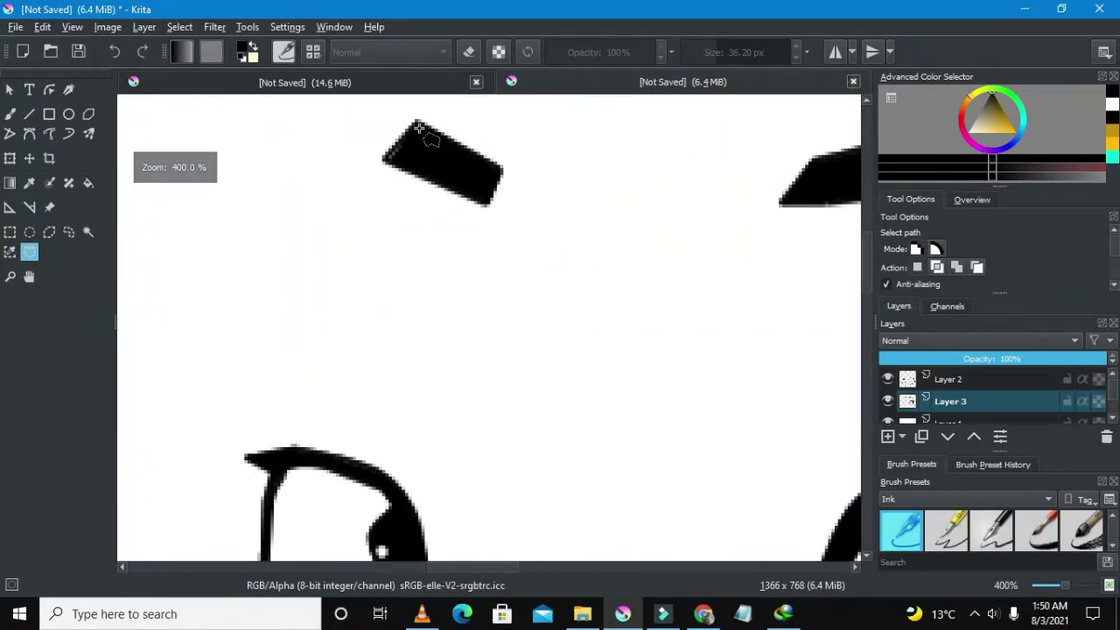
left_click(413, 127)
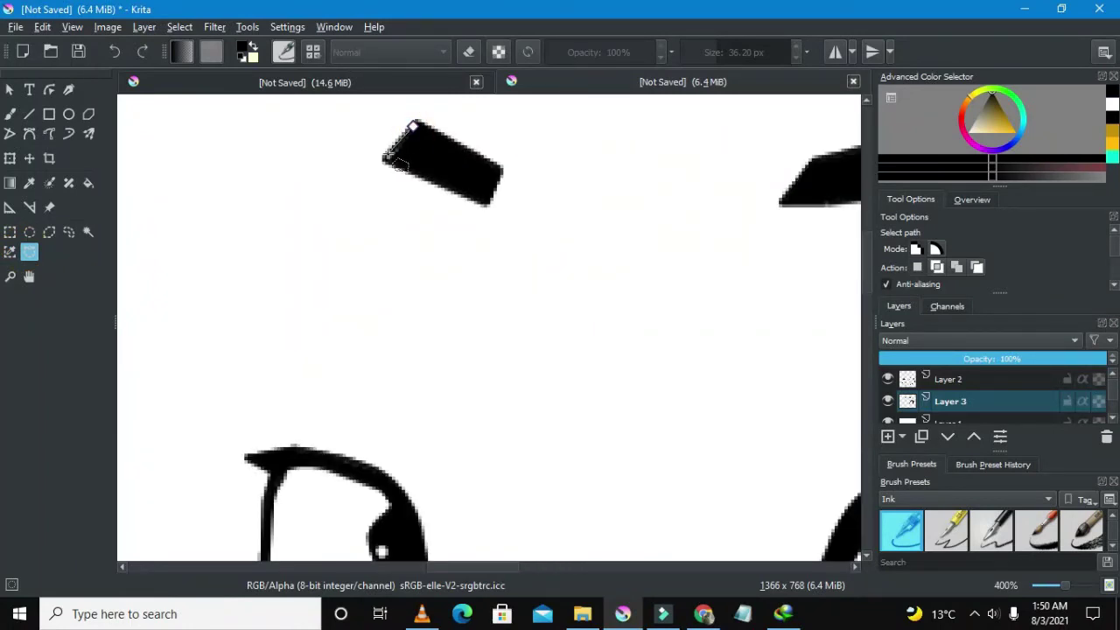
left_click(386, 158)
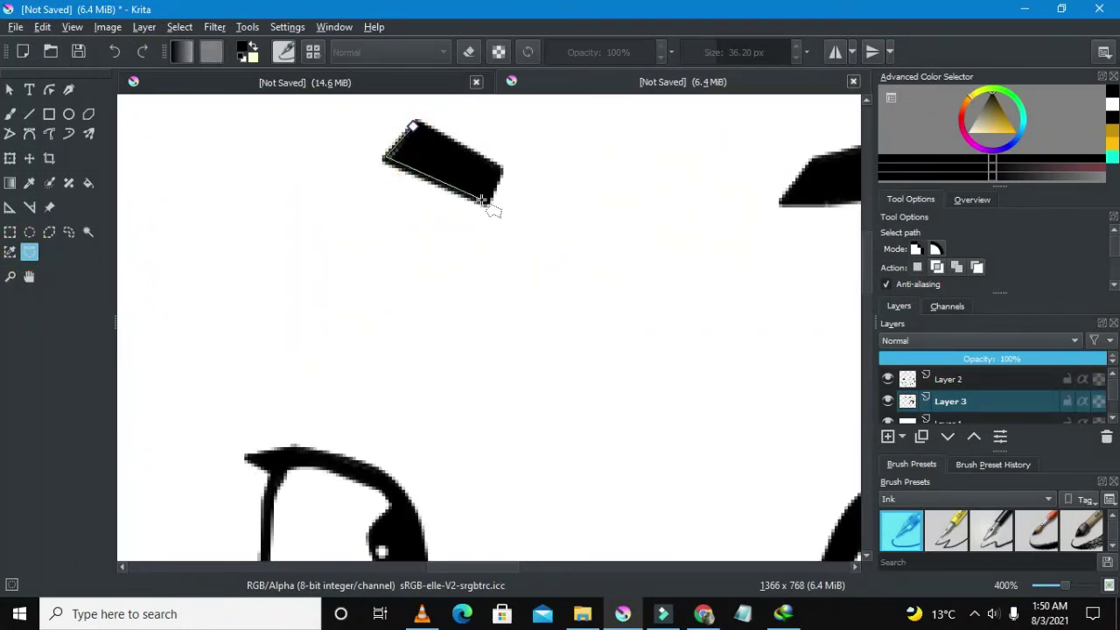
left_click(482, 201)
left_click(498, 168)
left_click(414, 125)
- Repaint the selected eyebrow solid black with the 36.20 px Freehand Brush to cover its remaining gaps, and deselect it
left_click(27, 115)
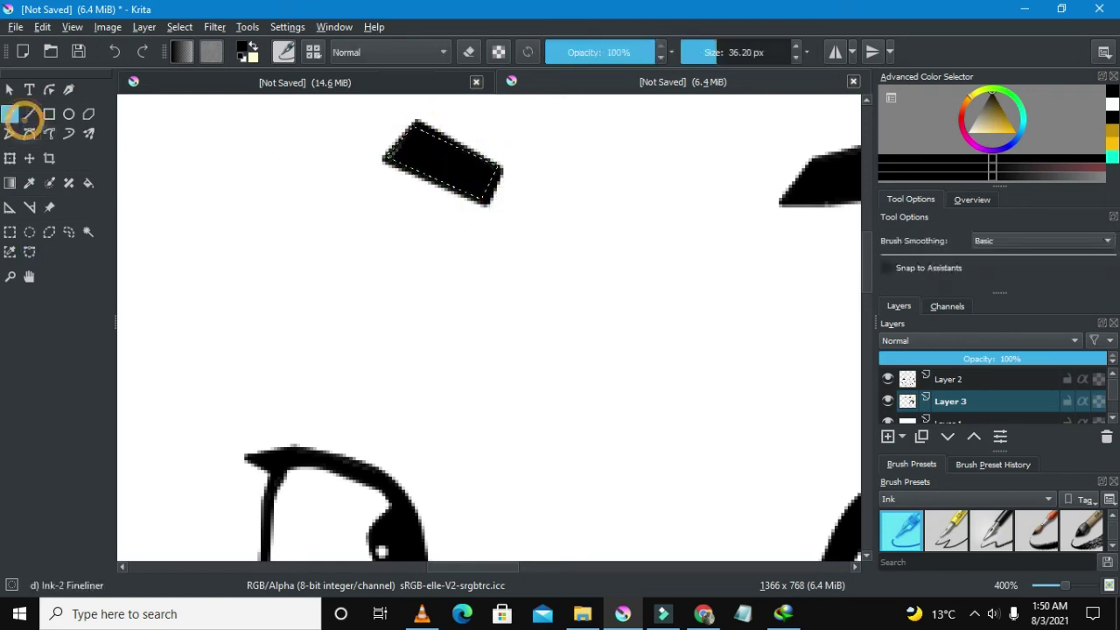
mouse_move(438, 161)
left_mouse_down()
mouse_move(371, 160)
mouse_move(400, 140)
left_mouse_up()
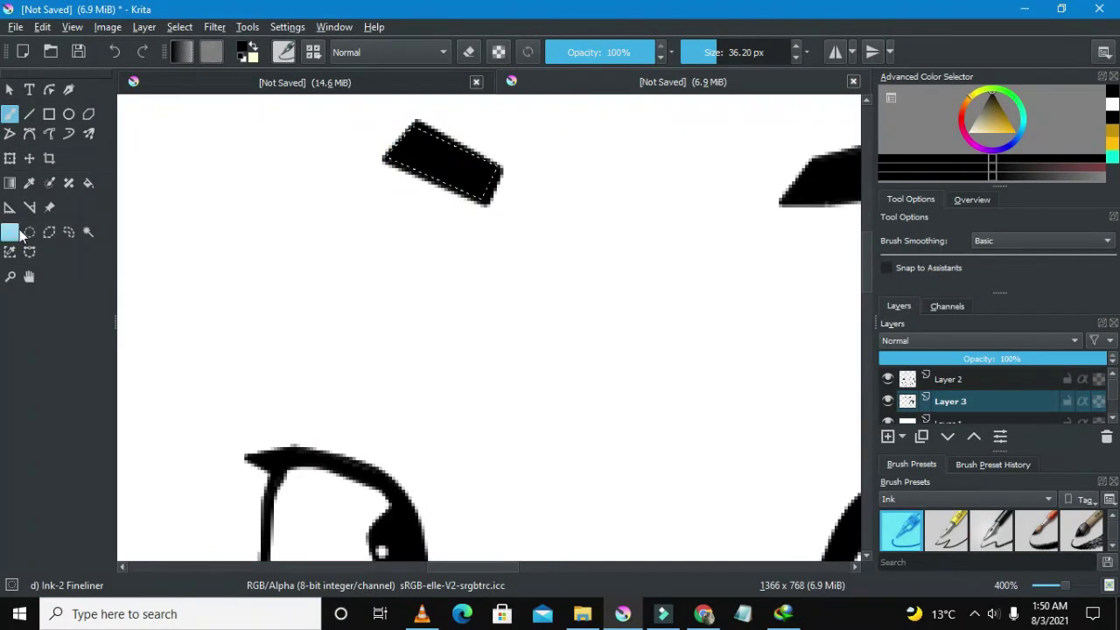
left_click(13, 233)
right_click(266, 181)
left_click(271, 184)
scroll(278, 179, "down", 3)
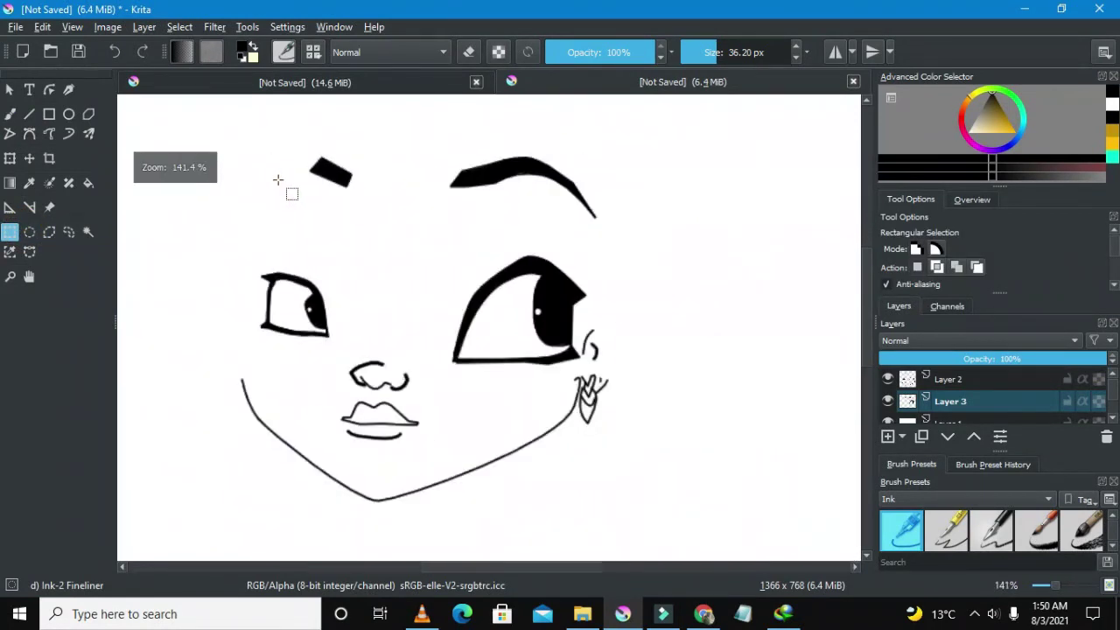
scroll(278, 179, "down", 1)
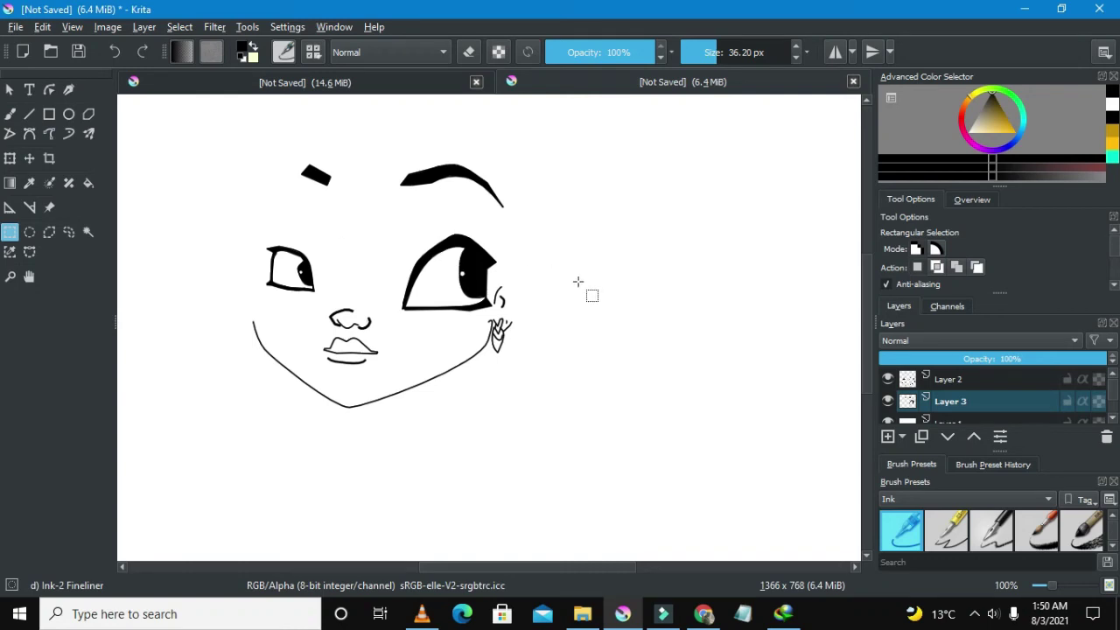
- Set the brush size to 2.91 px and switch to the Bezier Curve tool on Layer 2
left_click_drag(501, 571, 465, 540)
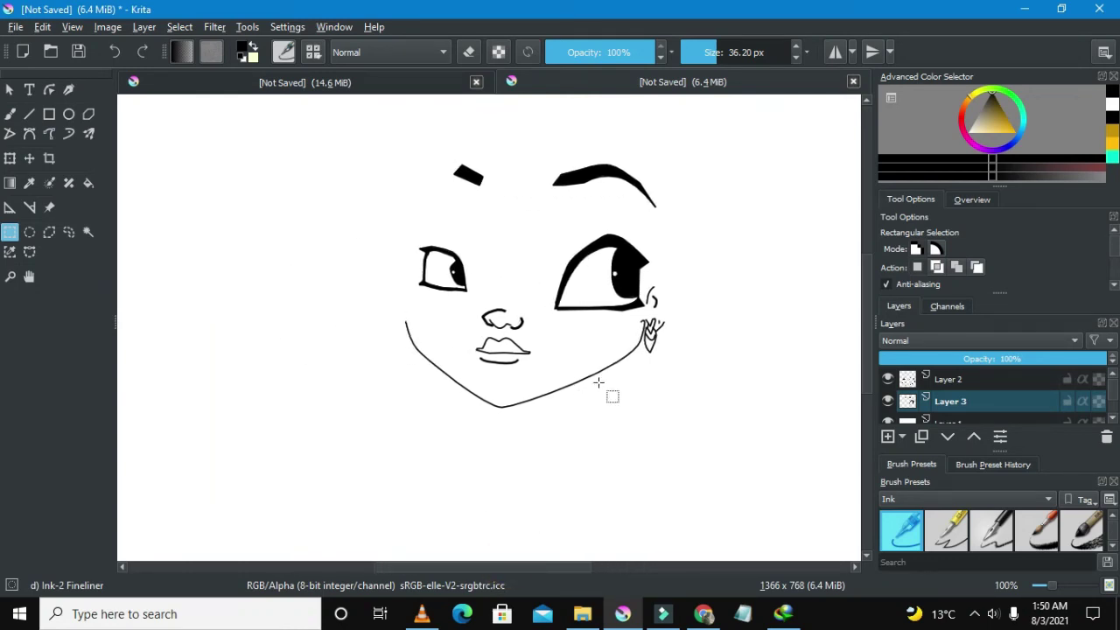
left_click_drag(868, 276, 868, 302)
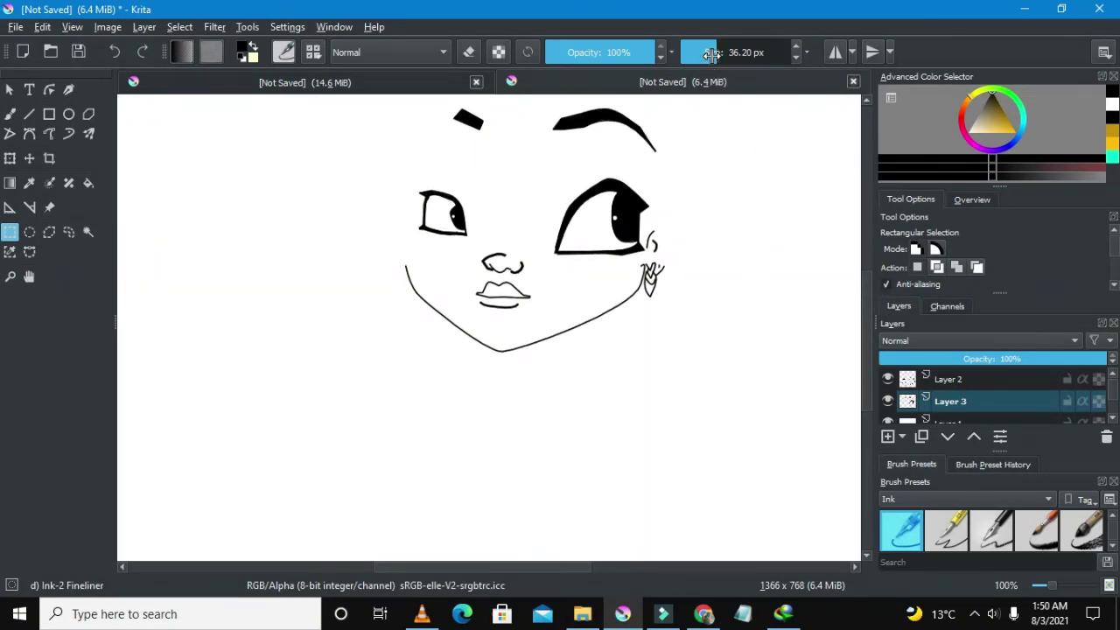
mouse_move(712, 54)
left_mouse_down()
mouse_move(691, 66)
mouse_move(697, 79)
left_mouse_up()
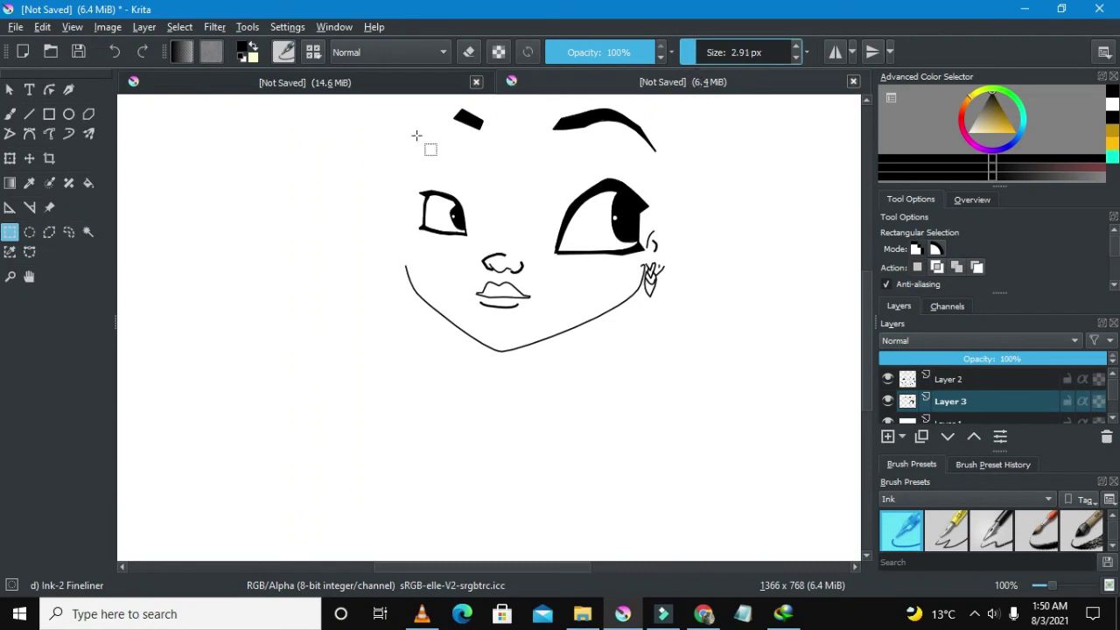
left_click(29, 133)
key("minus")
key("minus")
key("minus")
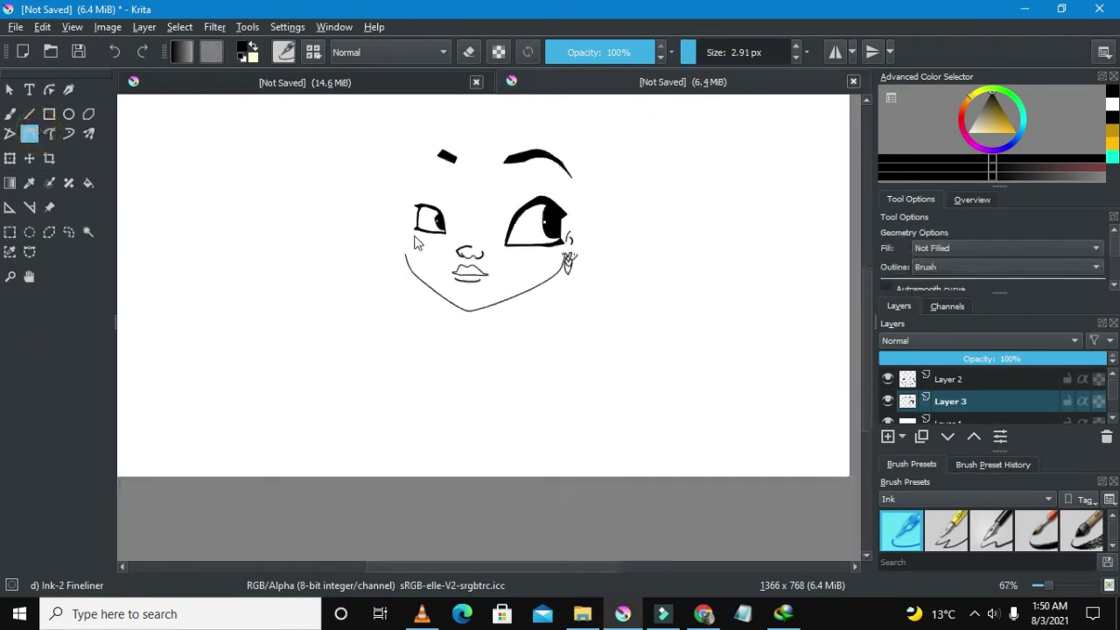
key("1")
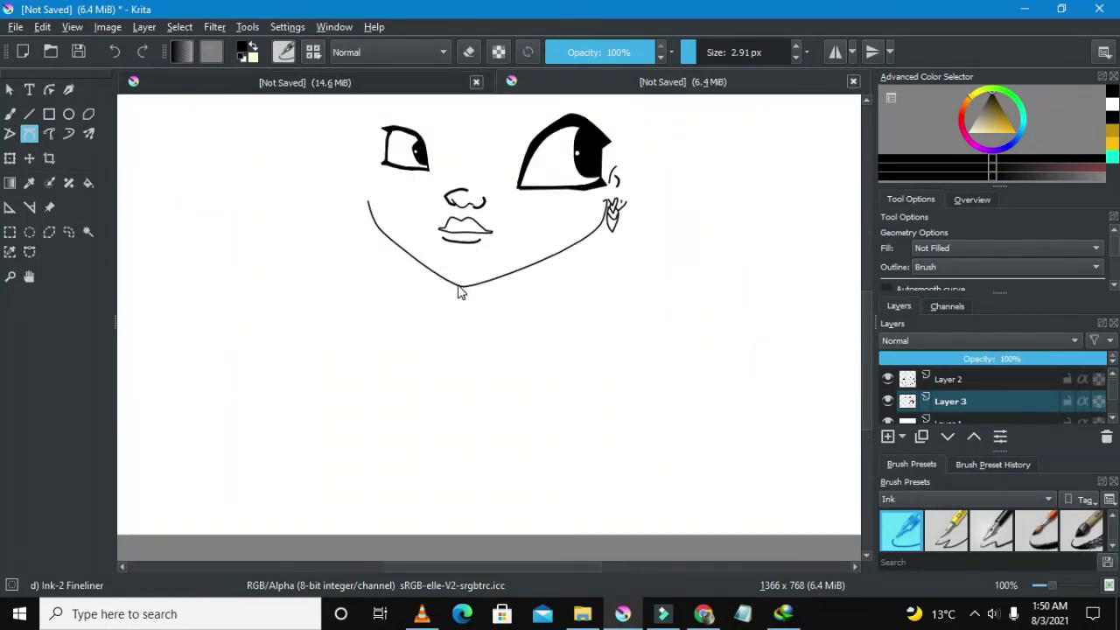
scroll(516, 308, "up", 1, "ctrl")
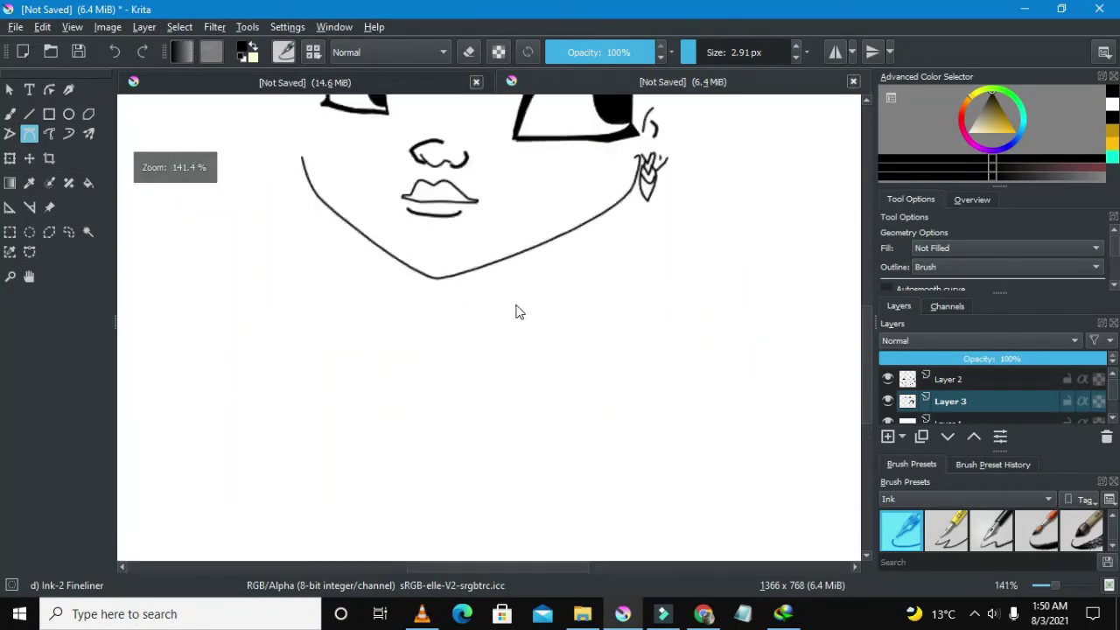
left_click(946, 380)
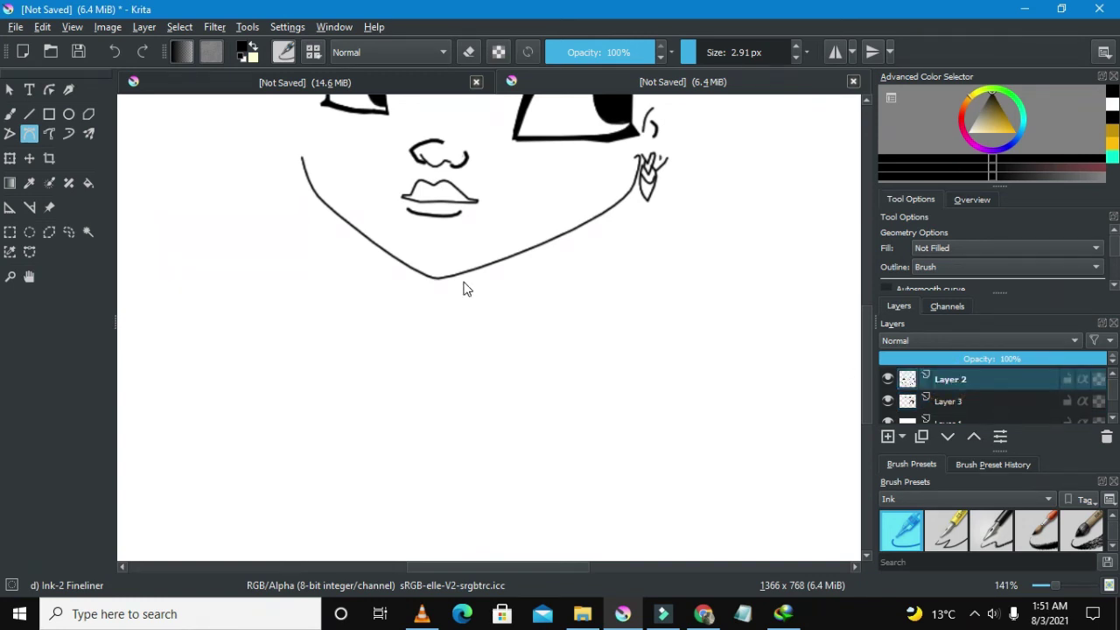
left_click(503, 261)
left_click_drag(503, 298, 505, 304)
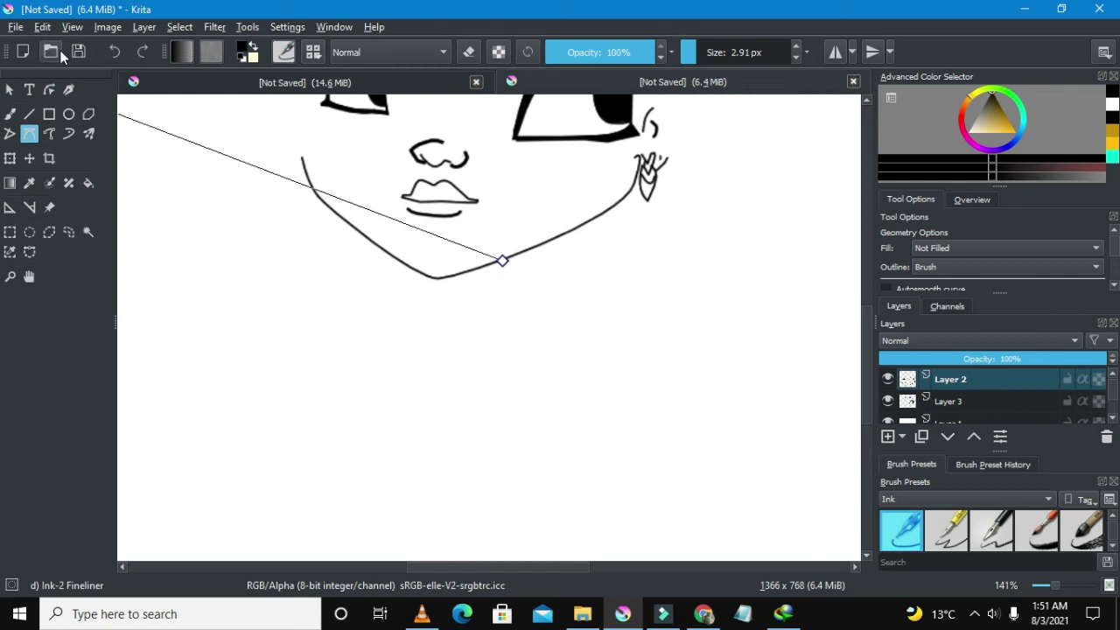
left_click(114, 52)
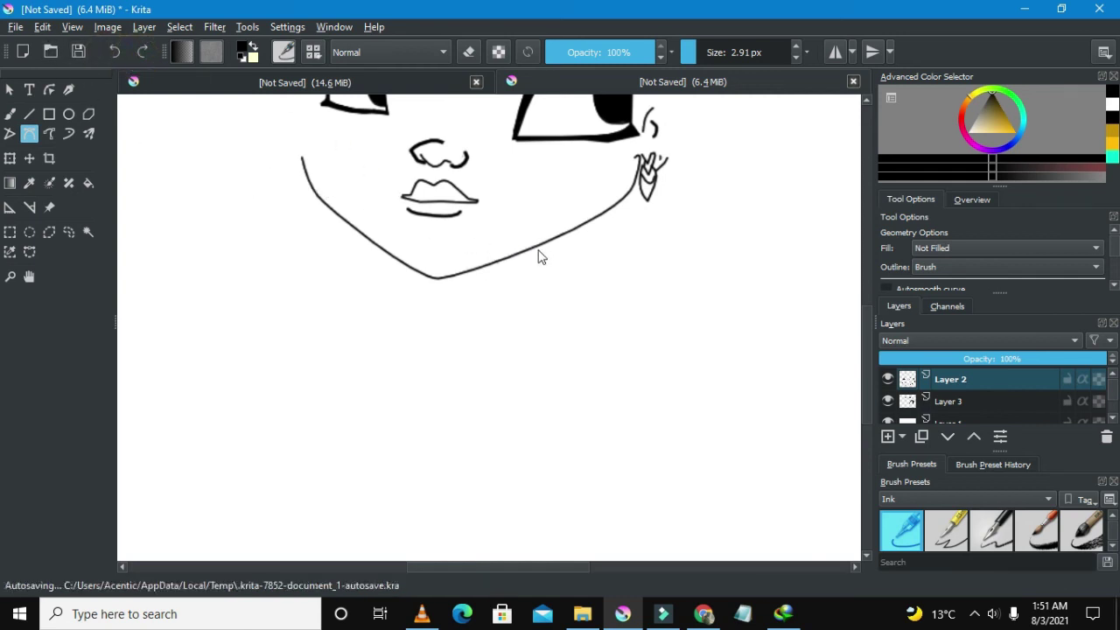
- Draw a Bezier neck line down from the jaw, right of the chin, and curve it back under the chin as the collar's upper edge
left_click_drag(521, 254, 518, 267)
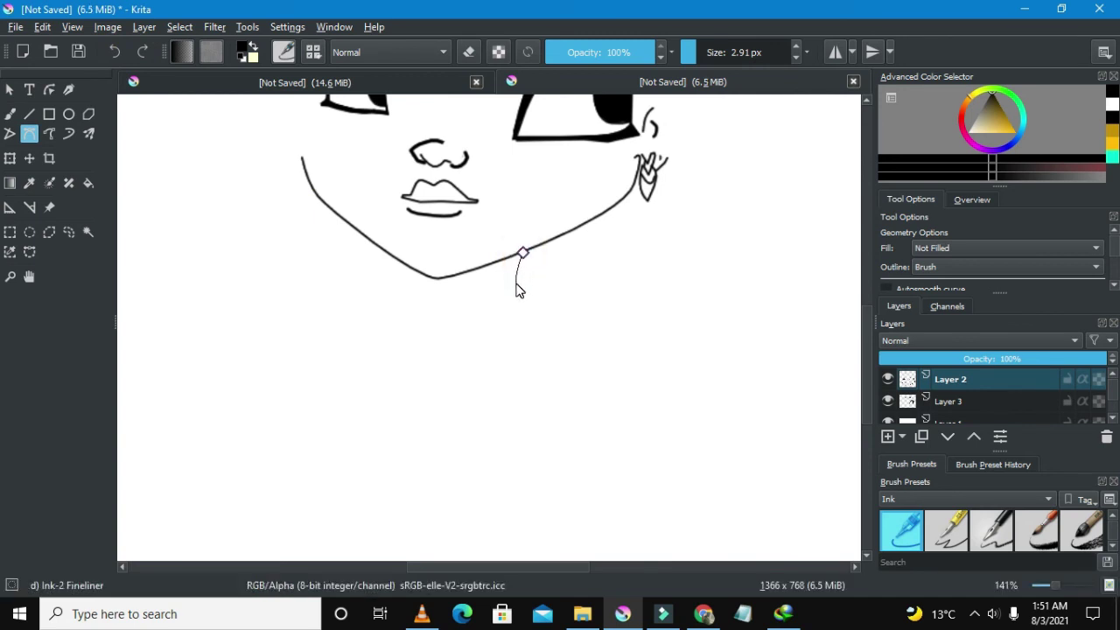
scroll(517, 289, "up", 1)
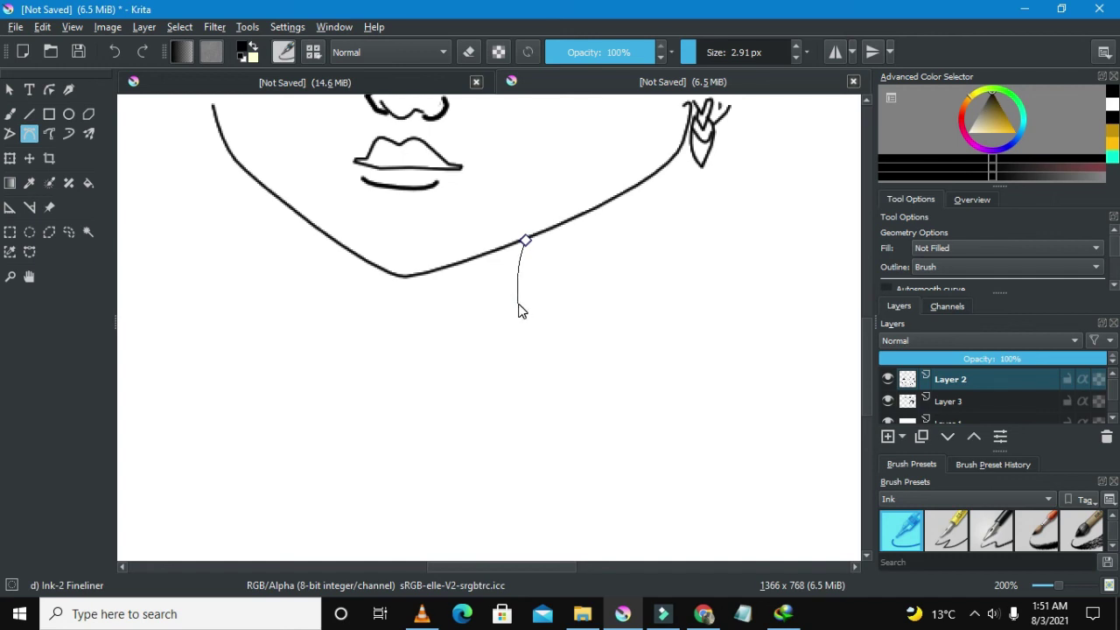
left_click_drag(509, 310, 442, 332)
left_click_drag(412, 330, 385, 327)
double_click(375, 322)
scroll(374, 302, "down", 3)
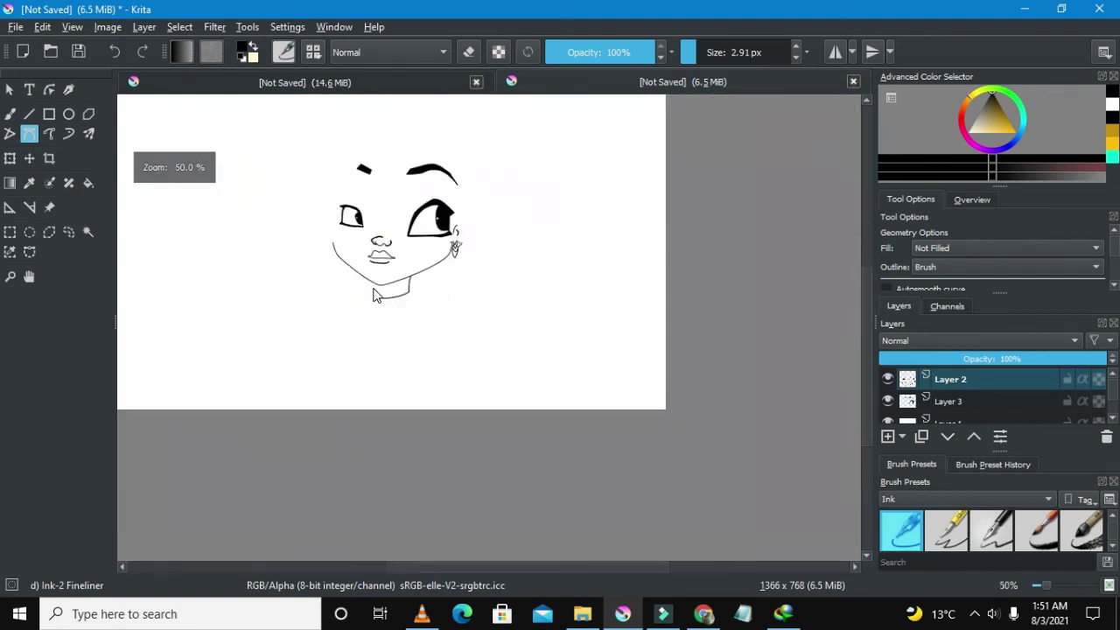
- Draw a short Bezier curve from the lower end of the neck line outward and down as the collar's outer edge
scroll(354, 295, "up", 1)
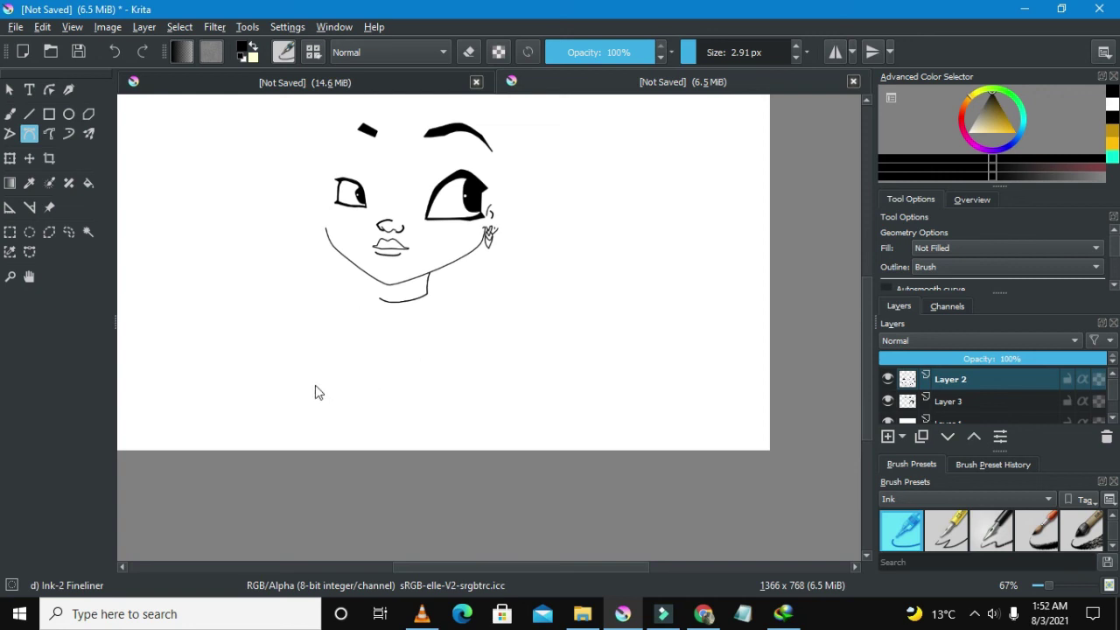
scroll(396, 326, "up", 2)
scroll(411, 305, "up", 1)
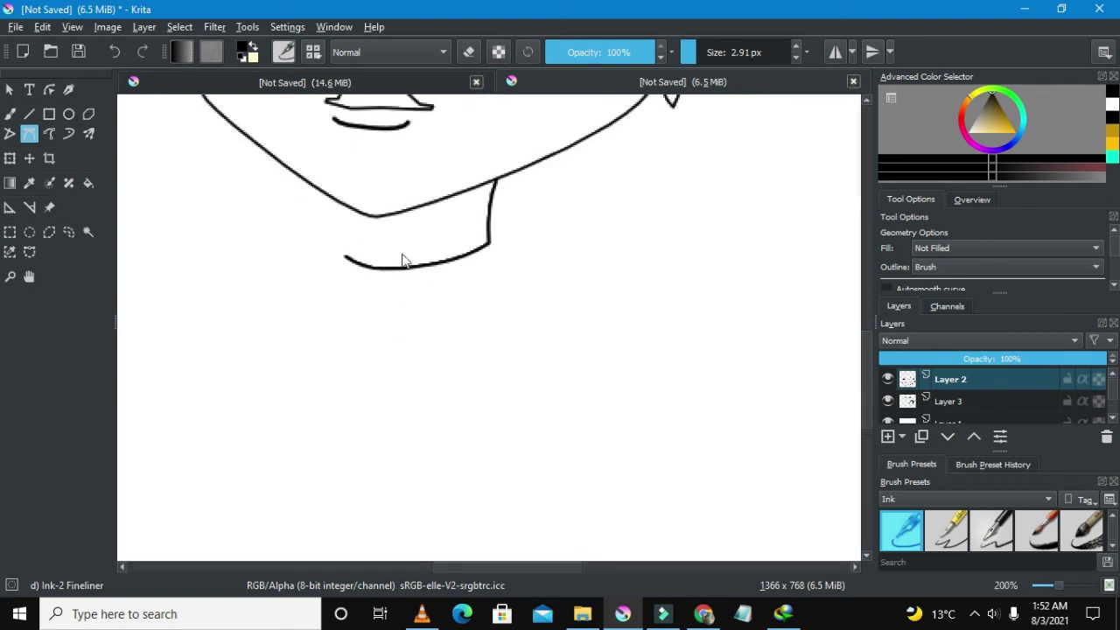
scroll(495, 252, "up", 1)
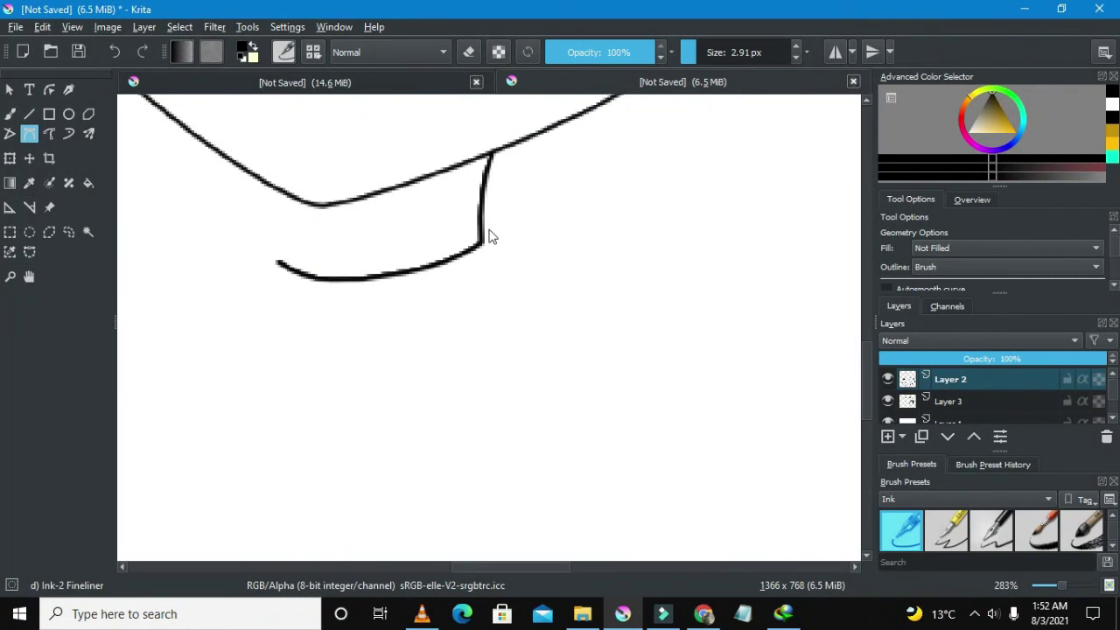
left_click(484, 219)
left_click_drag(500, 254, 504, 280)
double_click(501, 284)
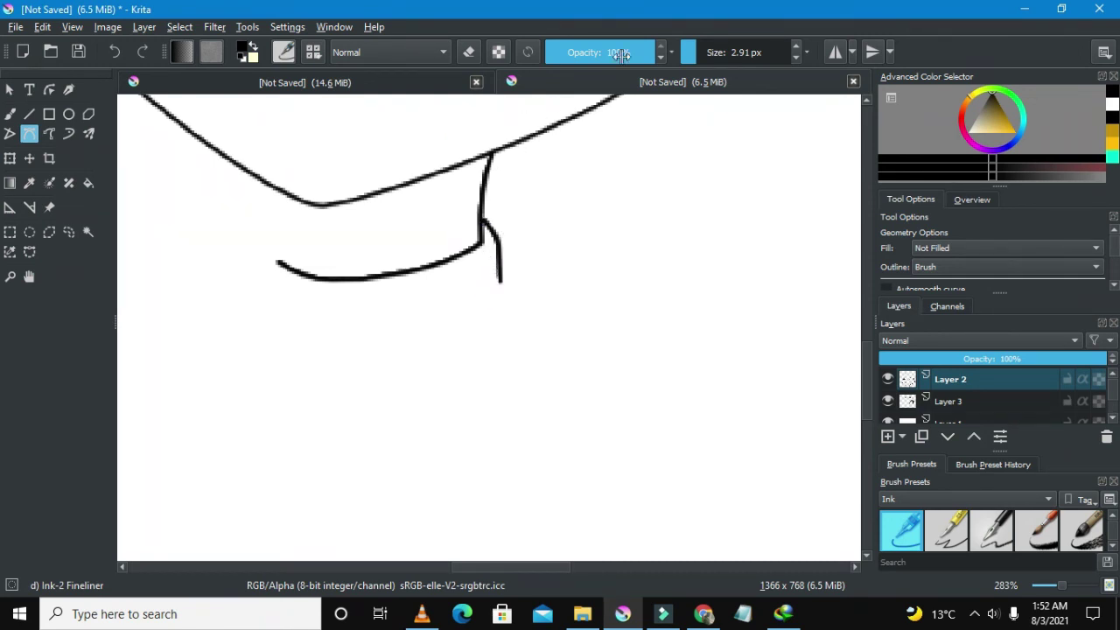
- Set the brush size to 1.74 px and draw the first short ribbing lines inside the collar's outer corner
left_click_drag(683, 53, 695, 67)
left_click(492, 235)
left_click(484, 236)
left_click(491, 242)
left_click(491, 278)
left_click(482, 244)
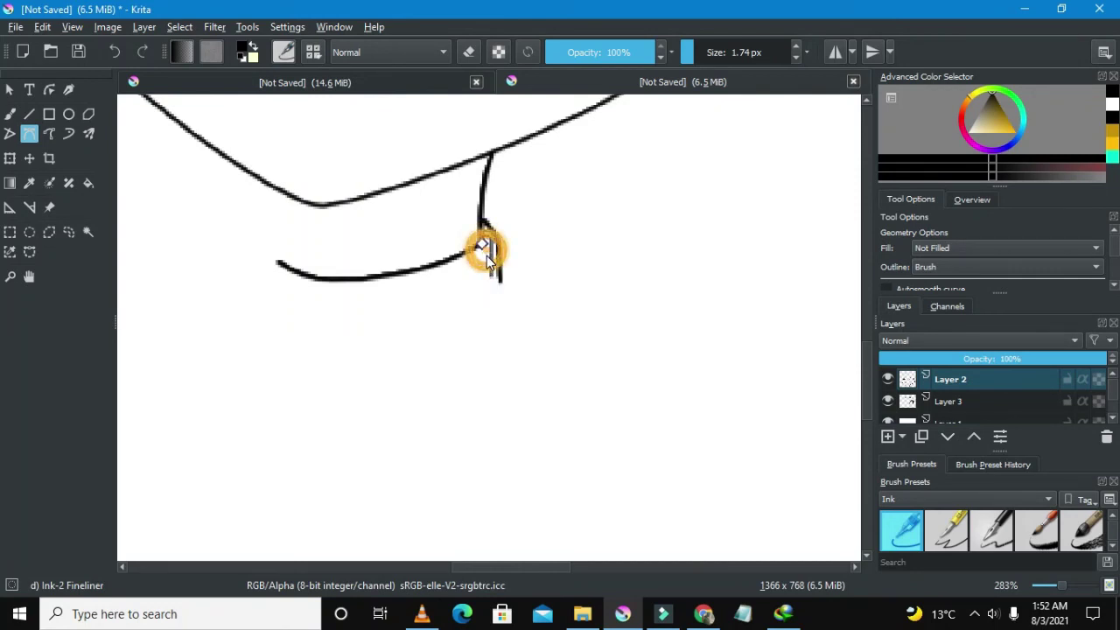
left_click(482, 245)
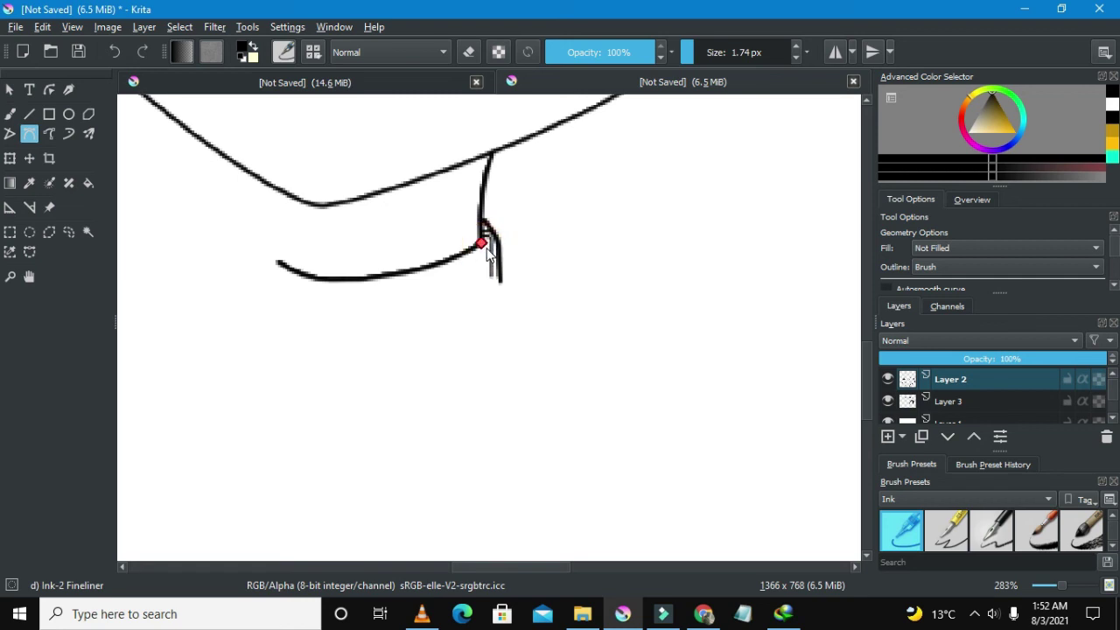
double_click(487, 243)
- Draw more vertical ribbing lines directly below the corner where the neck line meets the collar's upper edge
left_click(480, 249)
left_click(488, 251)
double_click(487, 281)
left_click(476, 251)
double_click(478, 261)
- Draw three vertical Bezier ribs below the collar's upper edge, spaced leftward from the neck corner
left_click(477, 249)
scroll(483, 248, "up", 3)
left_click(483, 248)
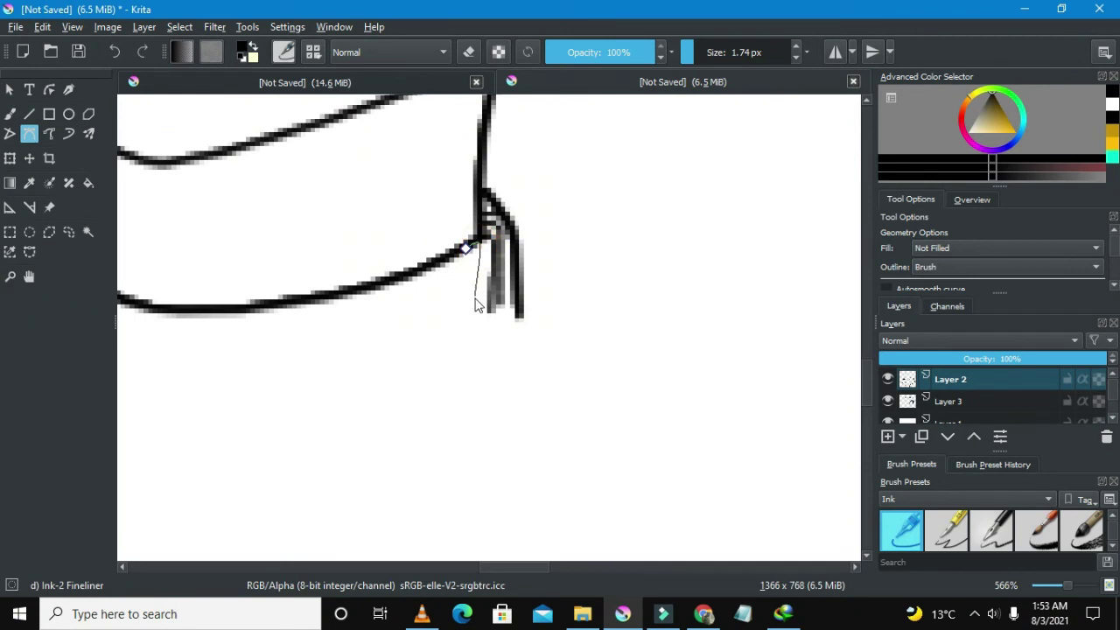
left_click(481, 254)
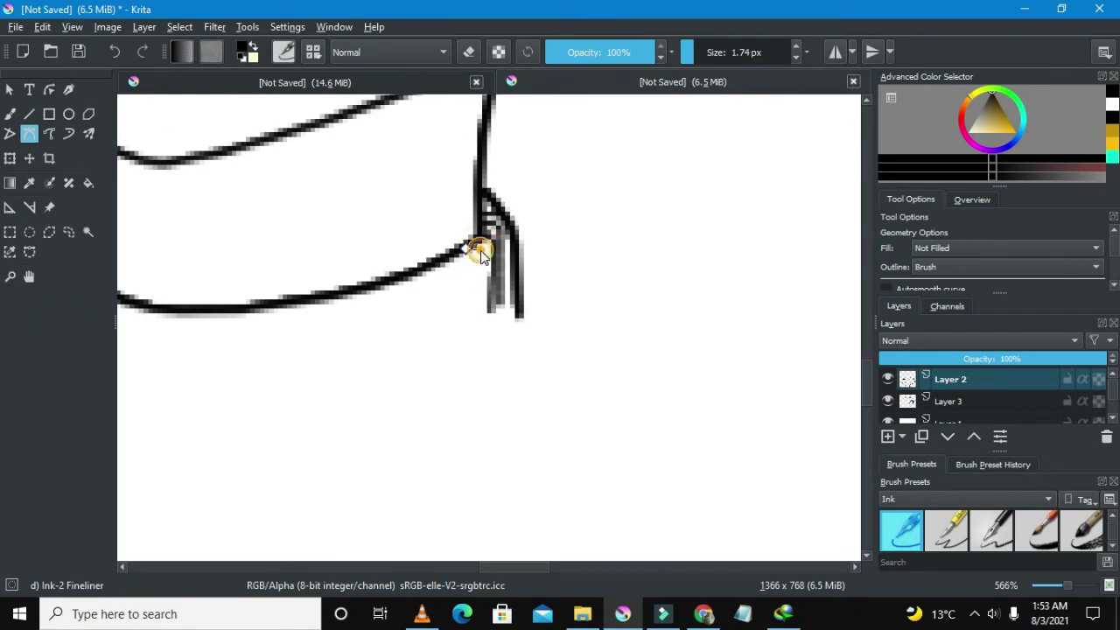
left_click(476, 313)
left_click(445, 258)
left_click(458, 257)
left_click(459, 315)
left_click(458, 315)
left_click(418, 273)
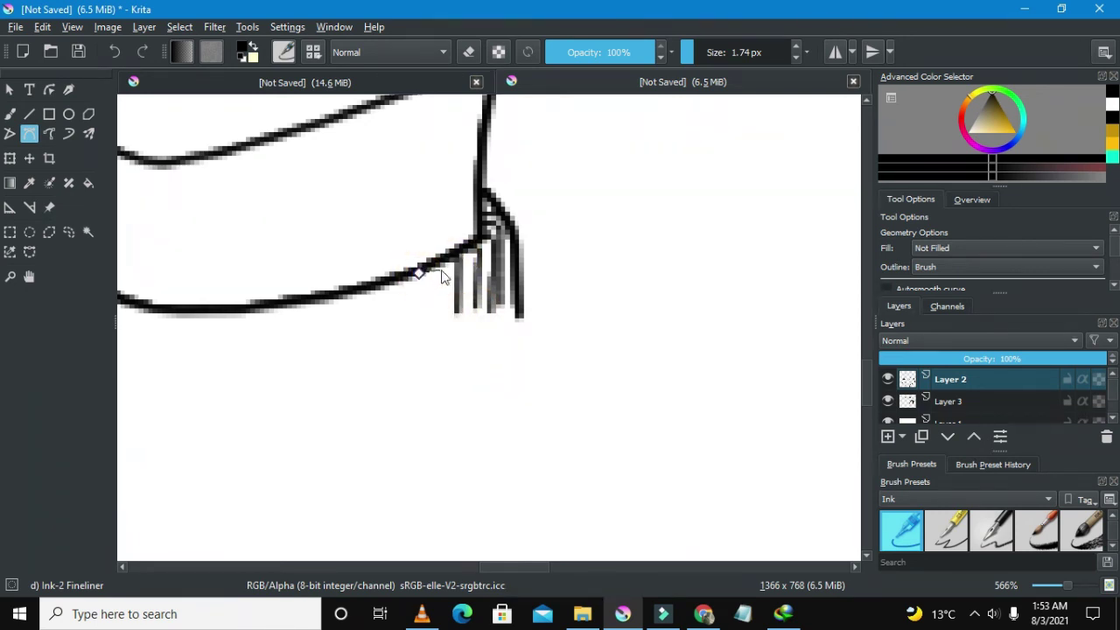
left_click(442, 275)
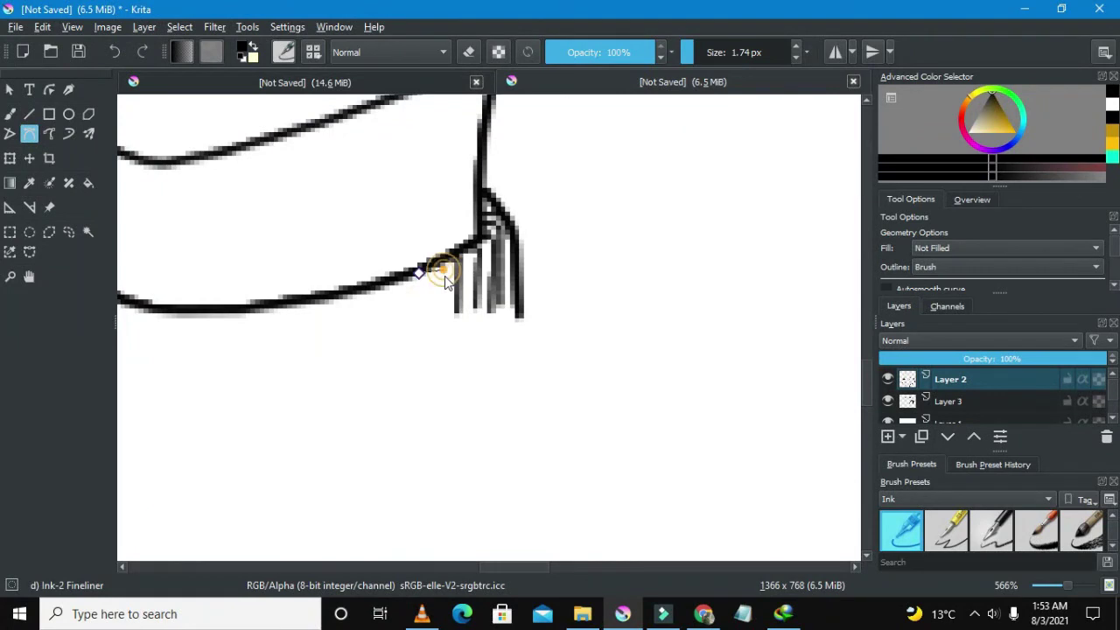
double_click(442, 326)
- Extend the collar ribbing leftward with four more vertical Bezier lines hanging from the collar's upper edge
scroll(415, 305, "down", 8)
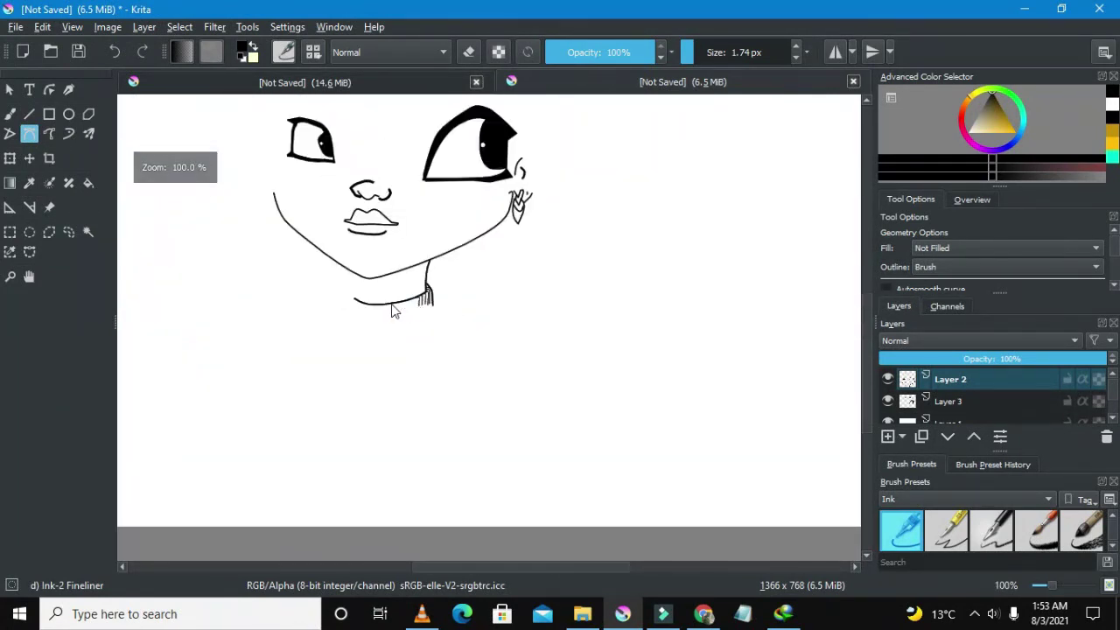
scroll(393, 311, "down", 2)
scroll(391, 320, "up", 5)
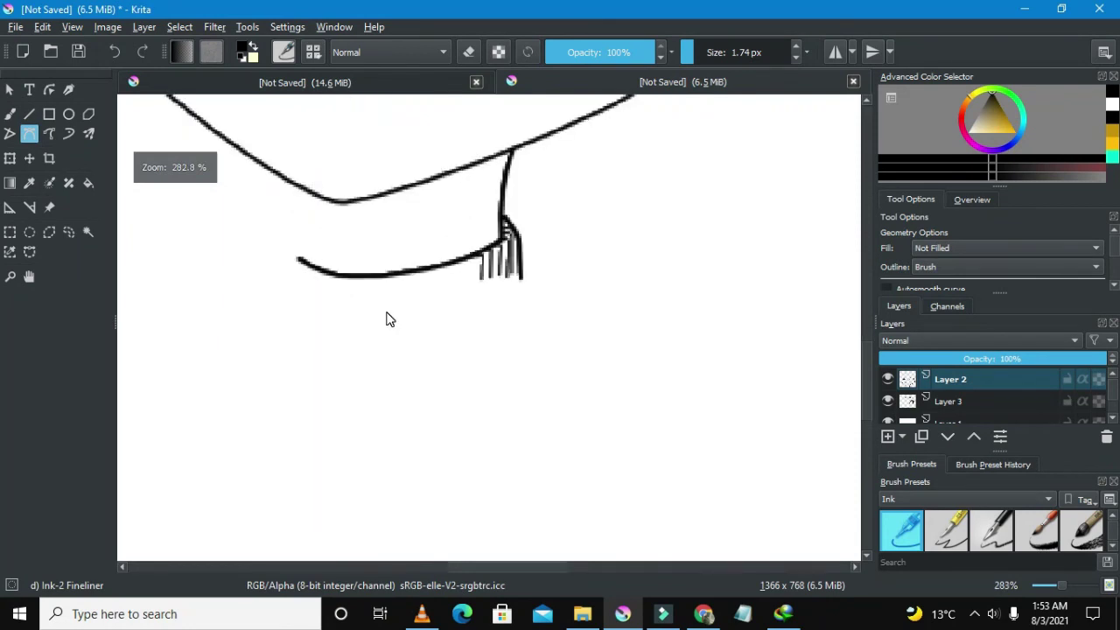
scroll(371, 323, "up", 1)
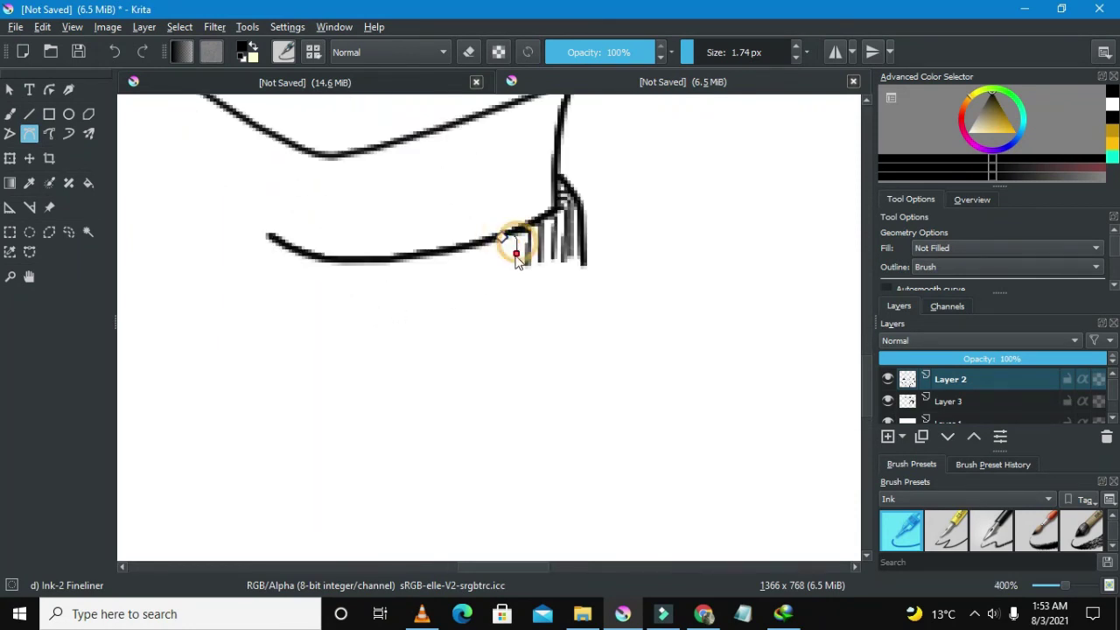
left_click_drag(516, 252, 518, 289)
key("Return")
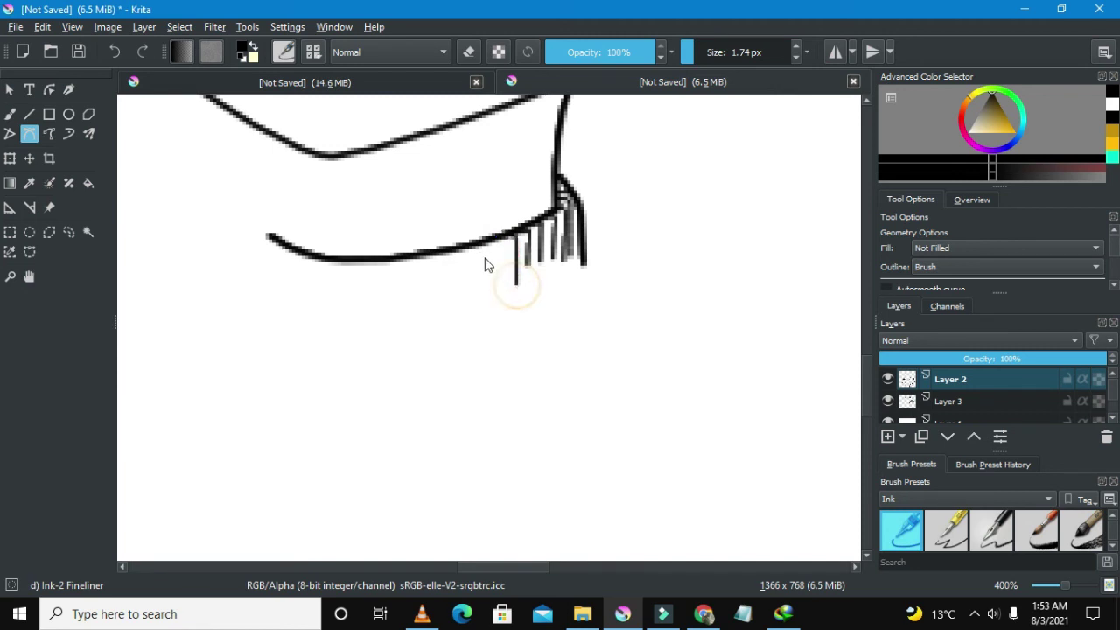
left_click(486, 245)
mouse_move(503, 251)
left_mouse_down()
mouse_move(501, 291)
mouse_move(487, 272)
mouse_move(482, 289)
left_mouse_up()
key("Return")
left_click(463, 248)
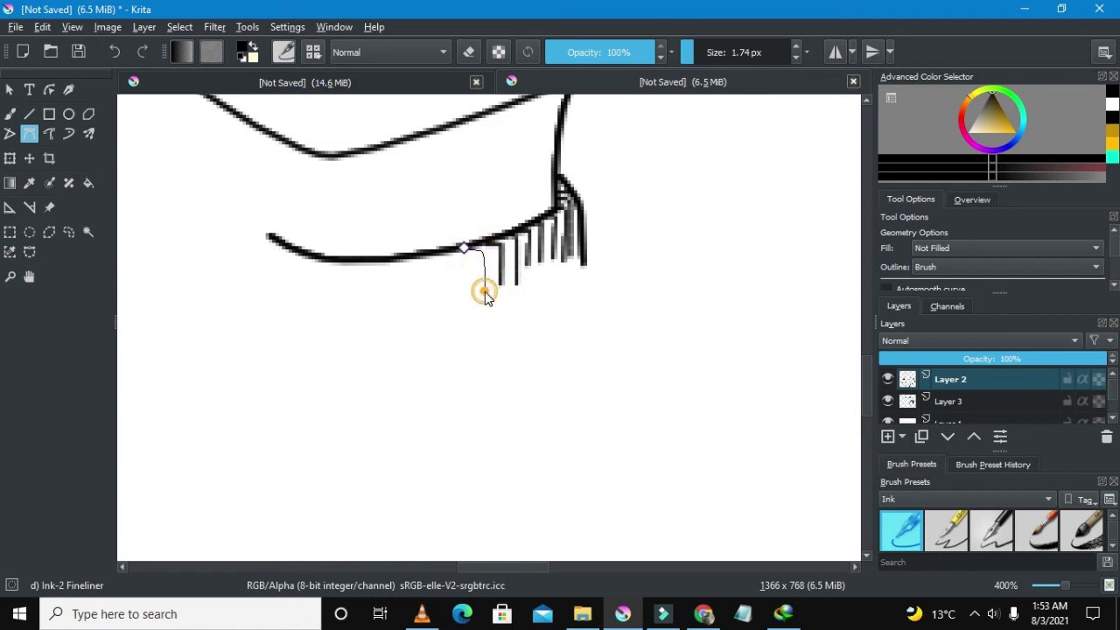
key("Return")
left_click(456, 250)
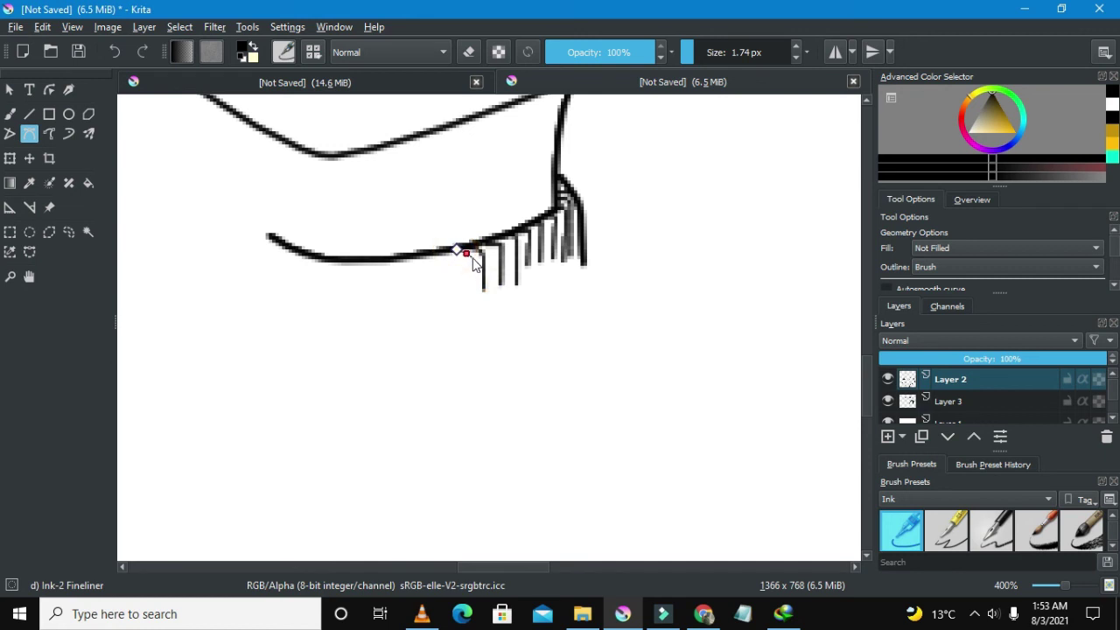
left_click_drag(472, 264, 467, 292)
- Add another four closely spaced vertical ribs along the middle of the collar's upper edge
scroll(467, 292, "down", 5)
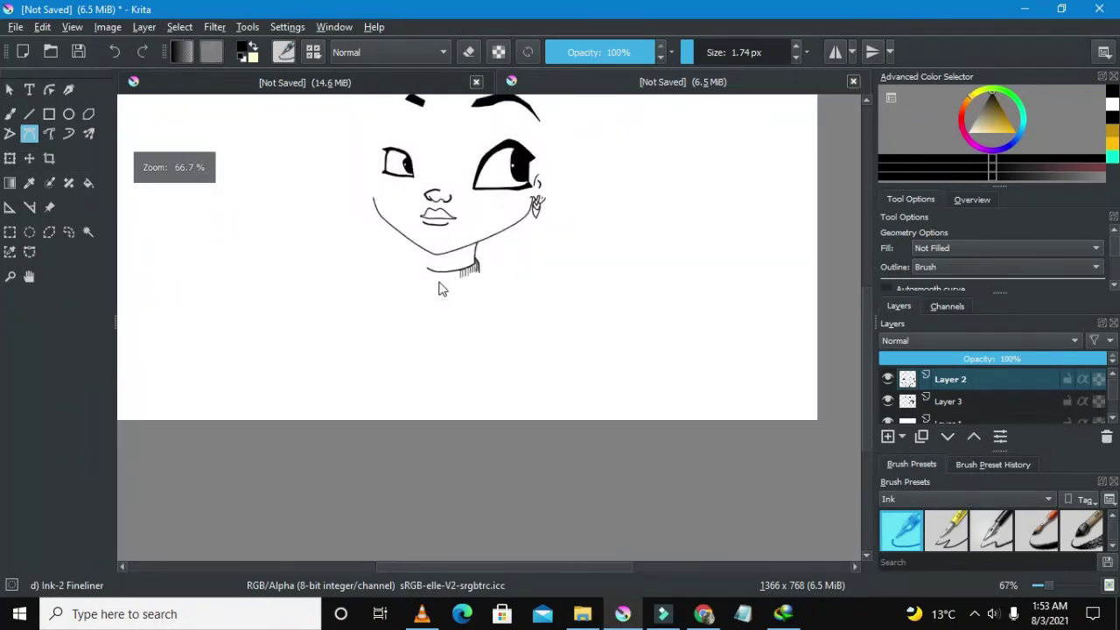
scroll(442, 289, "up", 5)
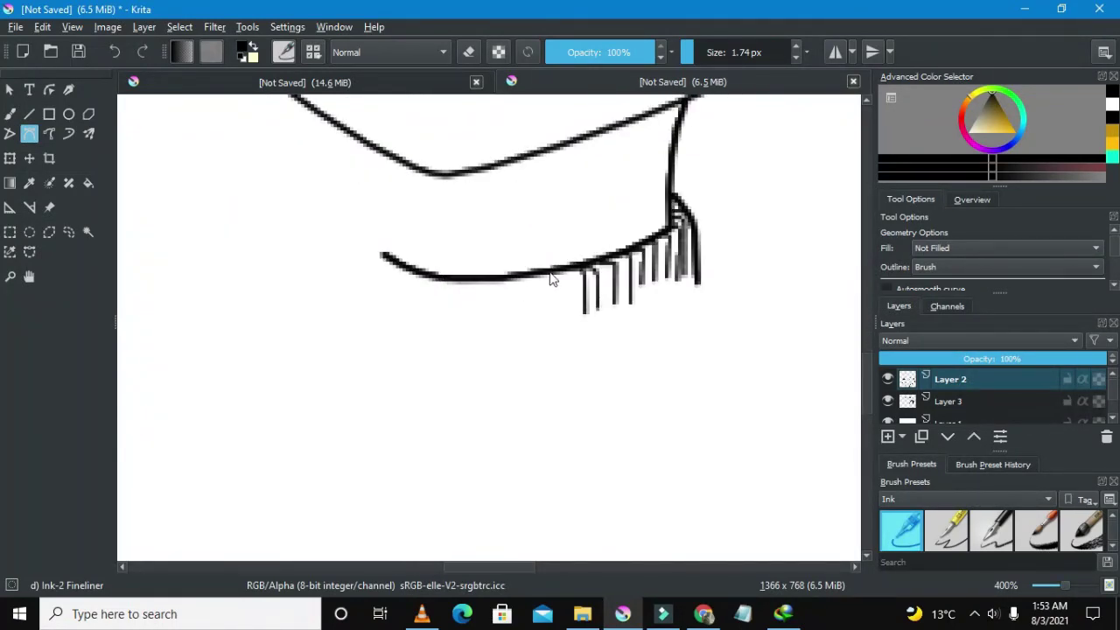
mouse_move(558, 269)
left_mouse_down()
mouse_move(574, 308)
mouse_move(570, 280)
left_mouse_up()
double_click(571, 310)
left_click(549, 273)
left_click(558, 282)
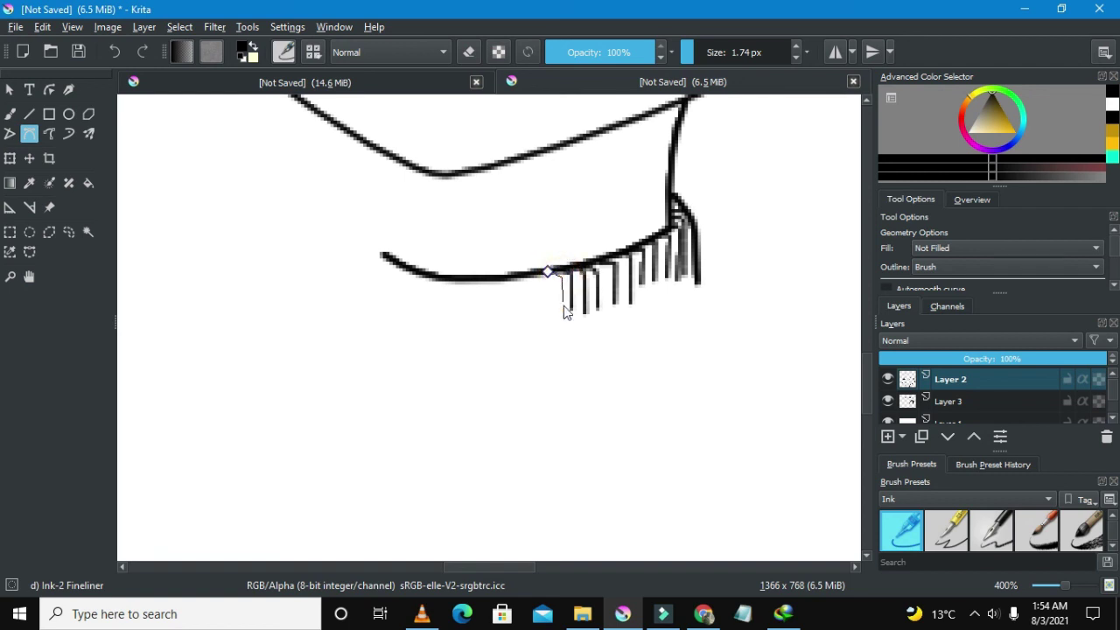
double_click(560, 311)
left_click(536, 276)
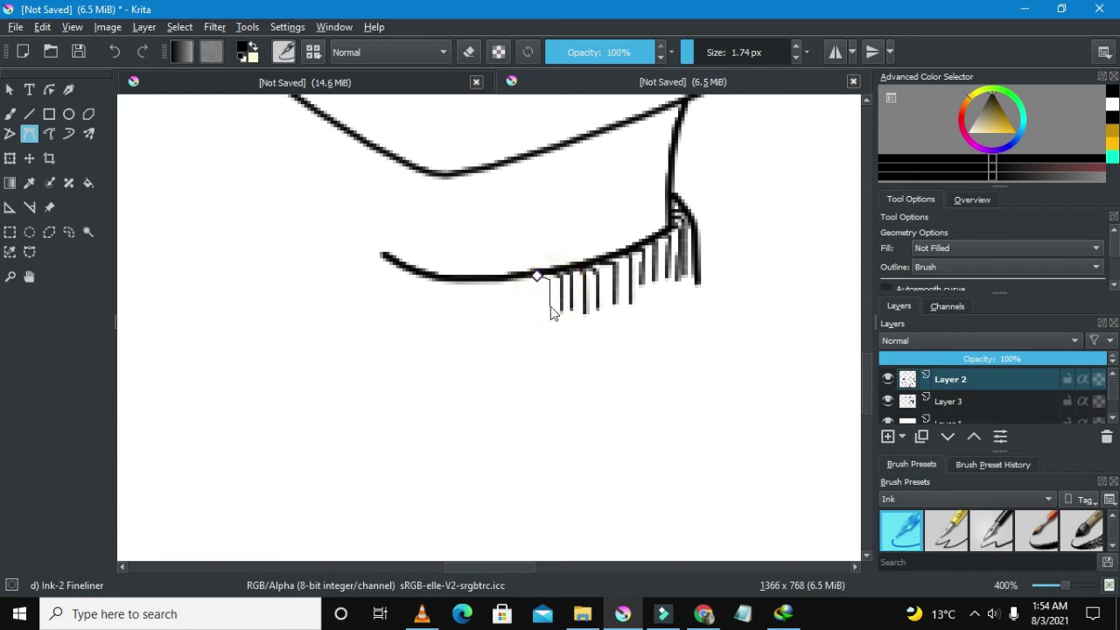
left_click(530, 276)
double_click(535, 311)
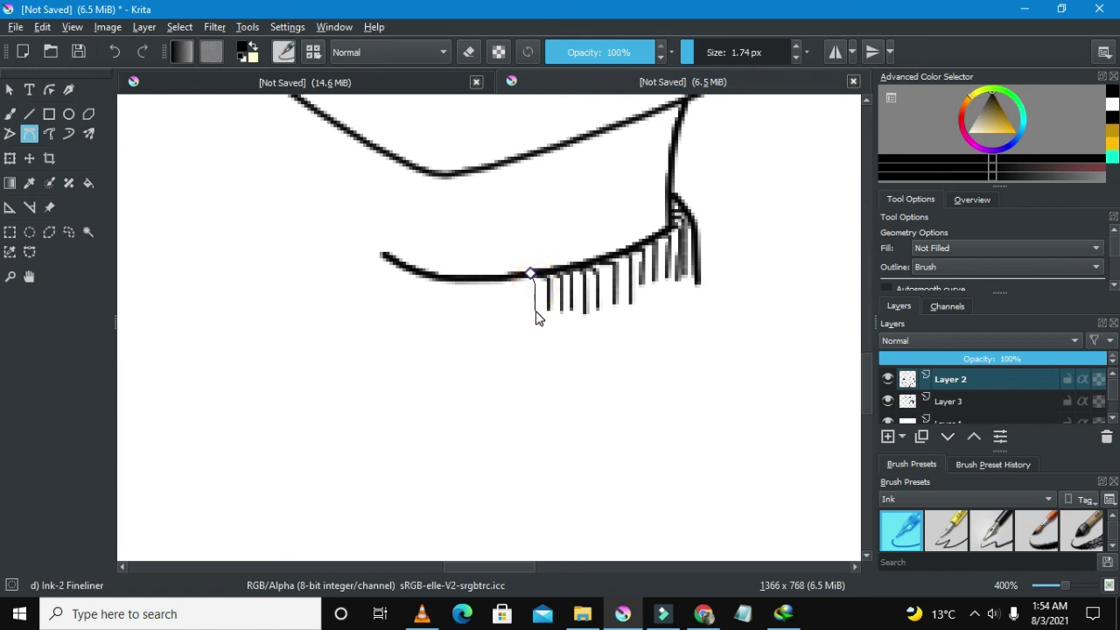
- Continue the vertical ribs below the lowest part of the collar's upper edge, filling the wider gap with an extra line
left_click(516, 279)
double_click(518, 309)
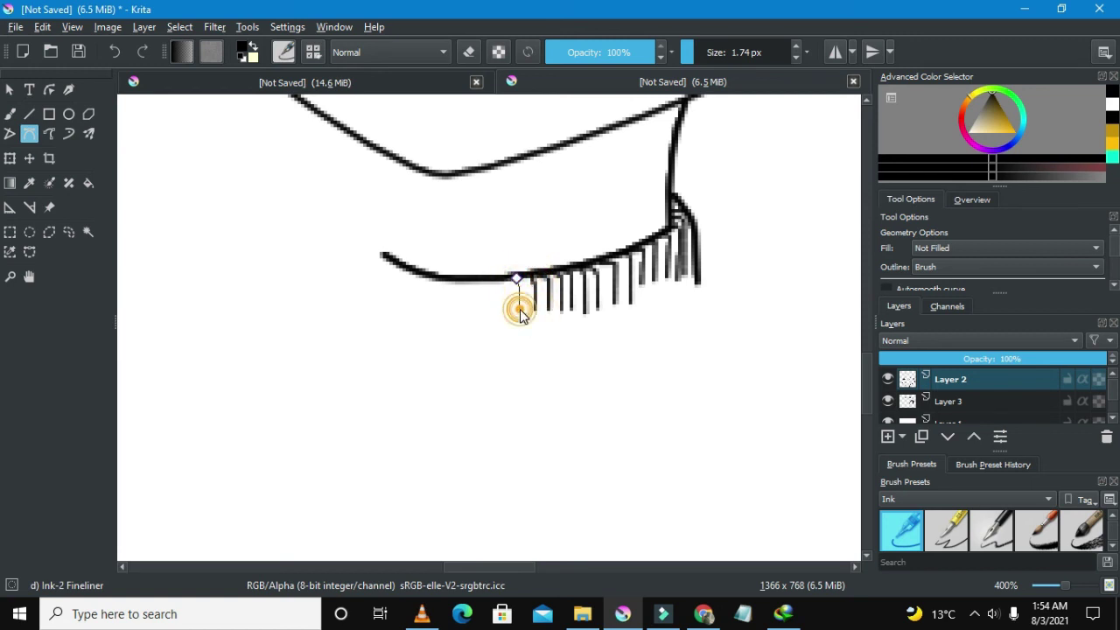
left_click(506, 278)
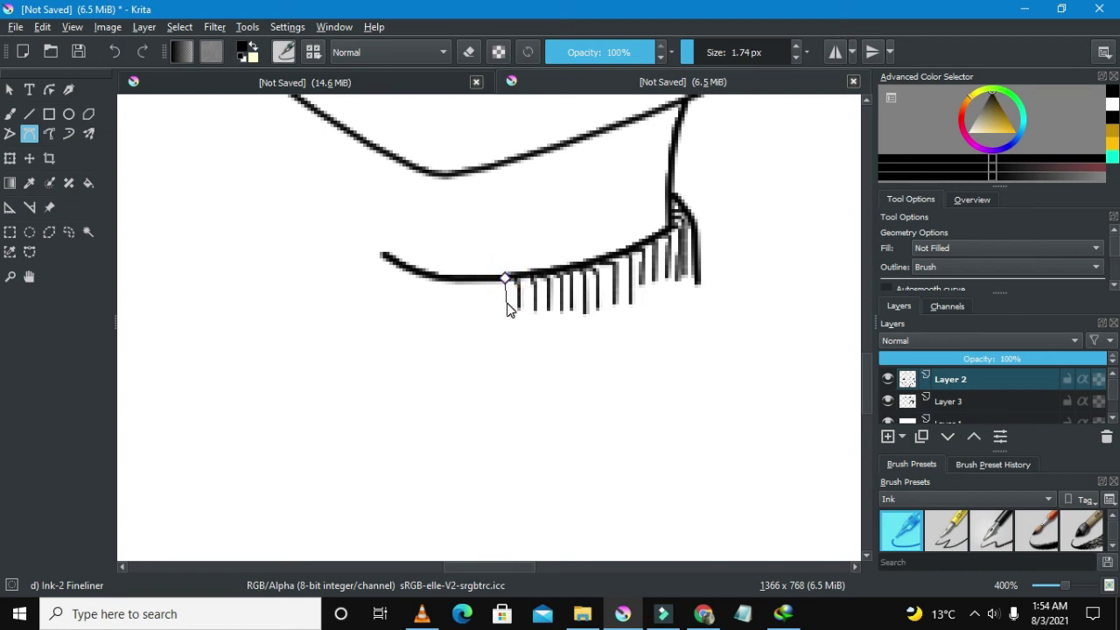
double_click(506, 306)
left_click(484, 278)
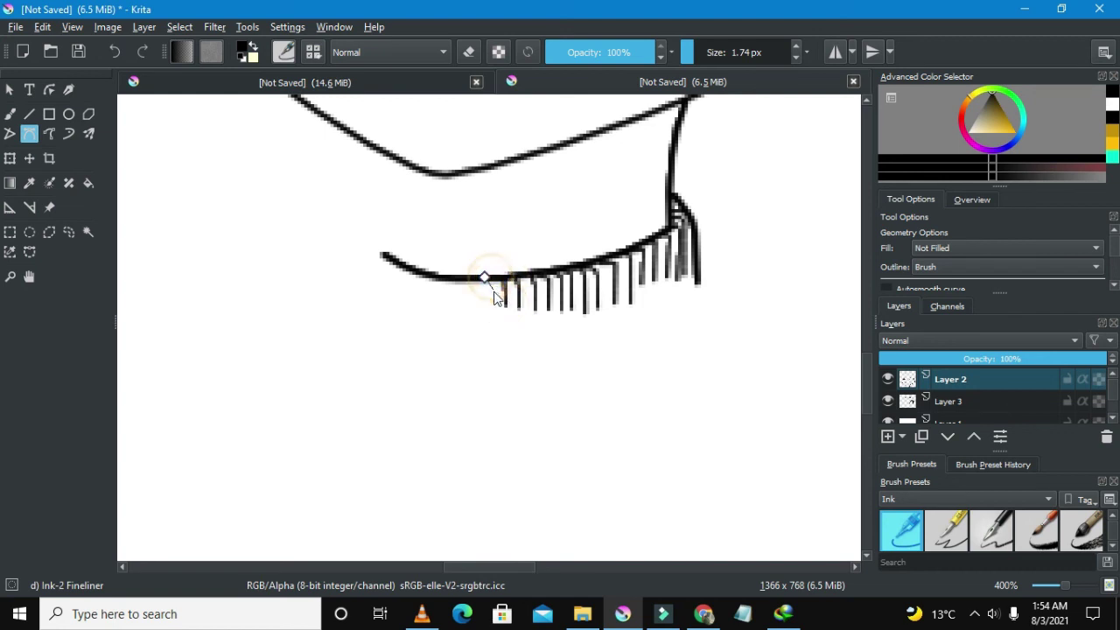
double_click(483, 306)
left_click(493, 279)
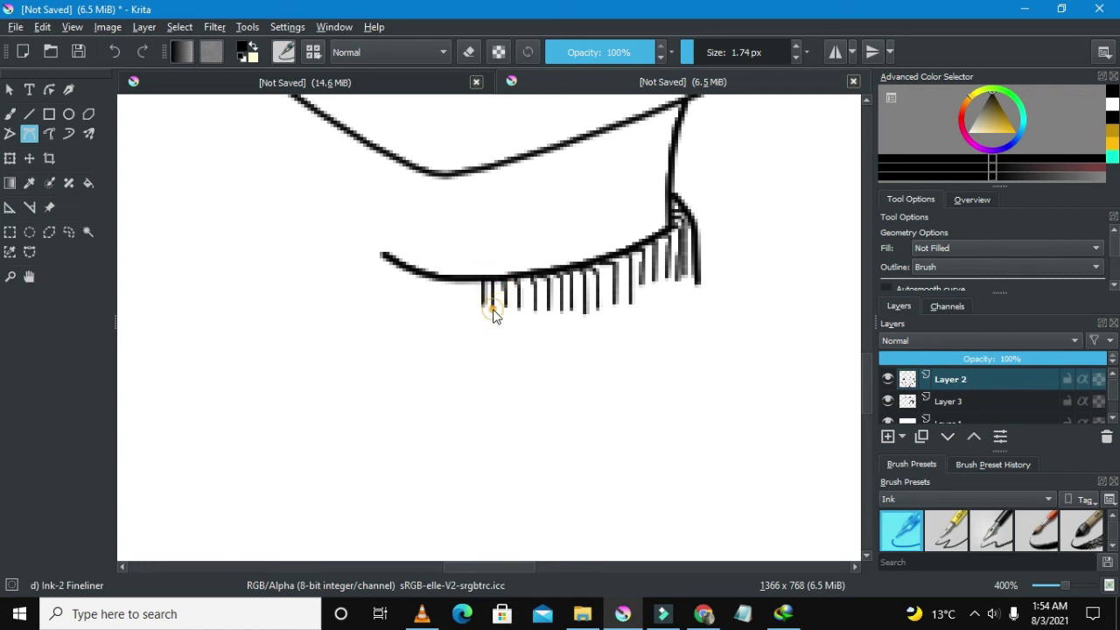
left_click(472, 284)
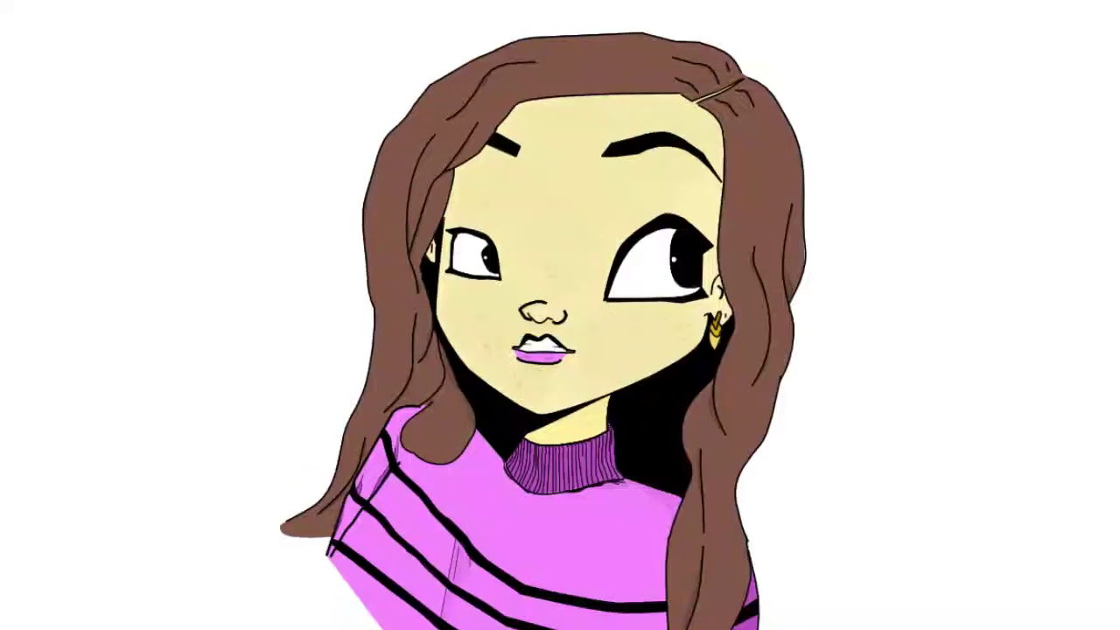